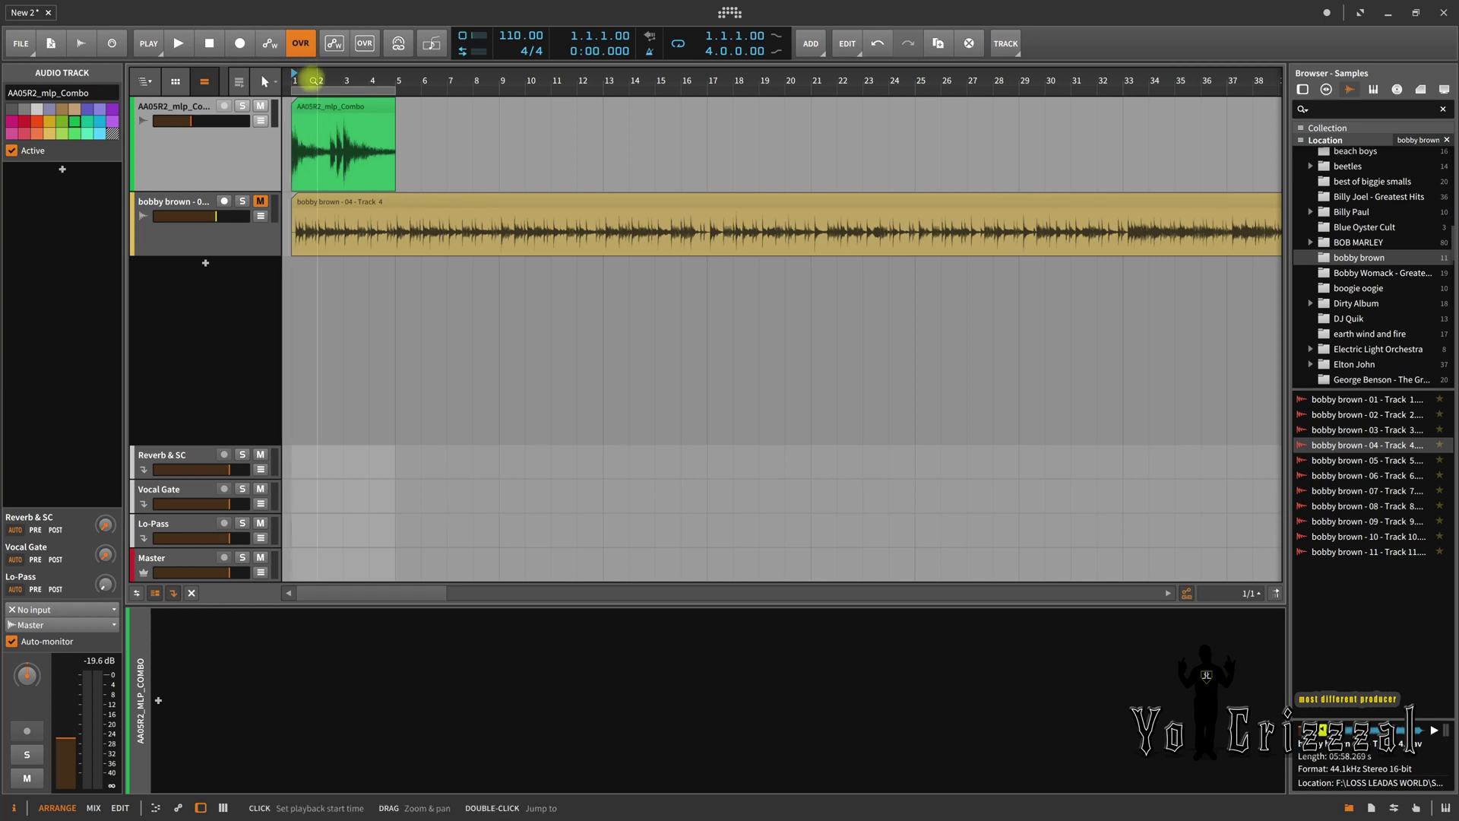
Solo the AA05R2_mlp_Combo track, play it back and open its clip in the detail editor
{"action": "left_click", "coordinate": [241, 107]}
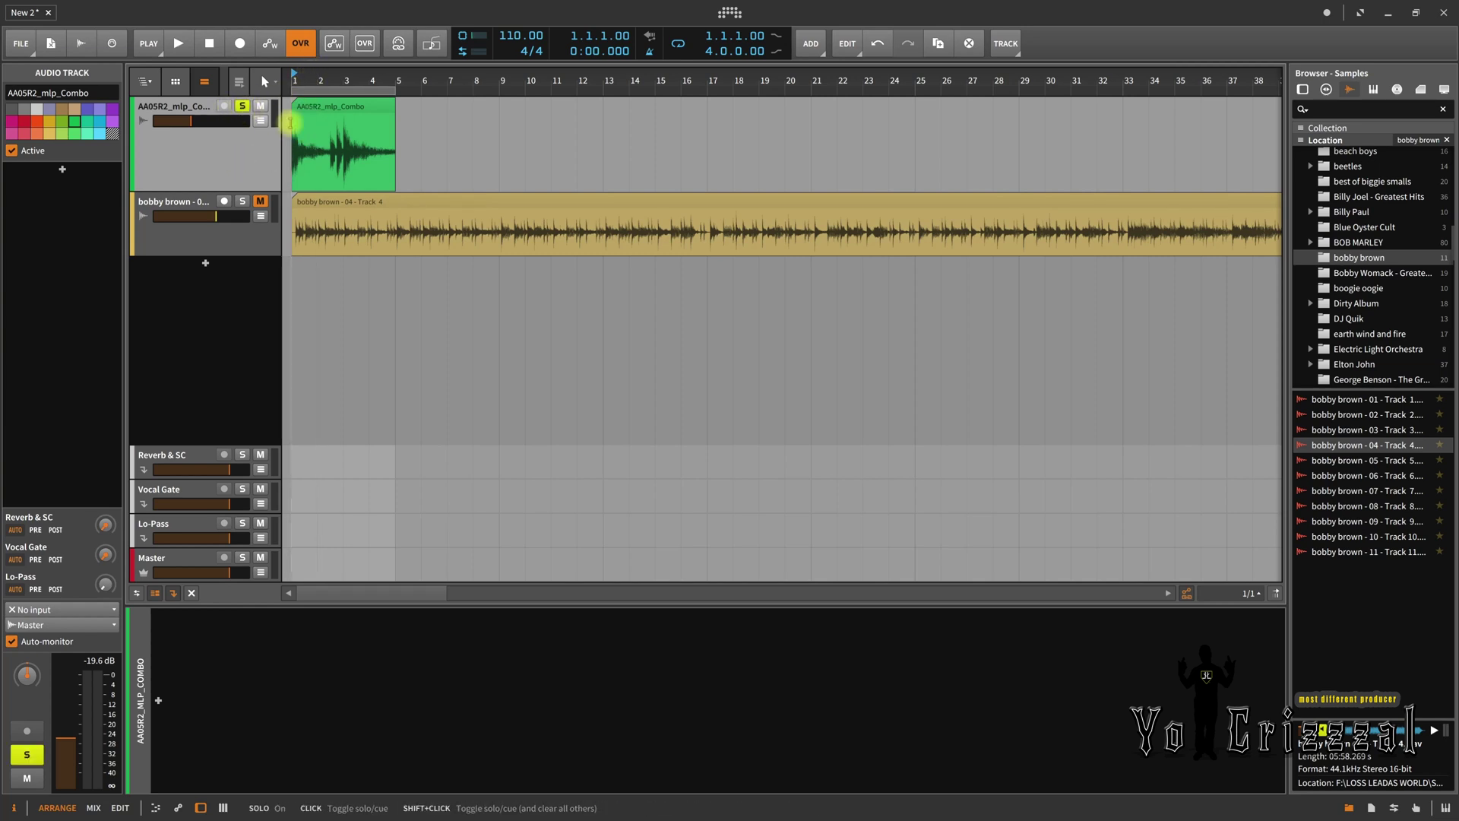
{"action": "key", "text": "space"}
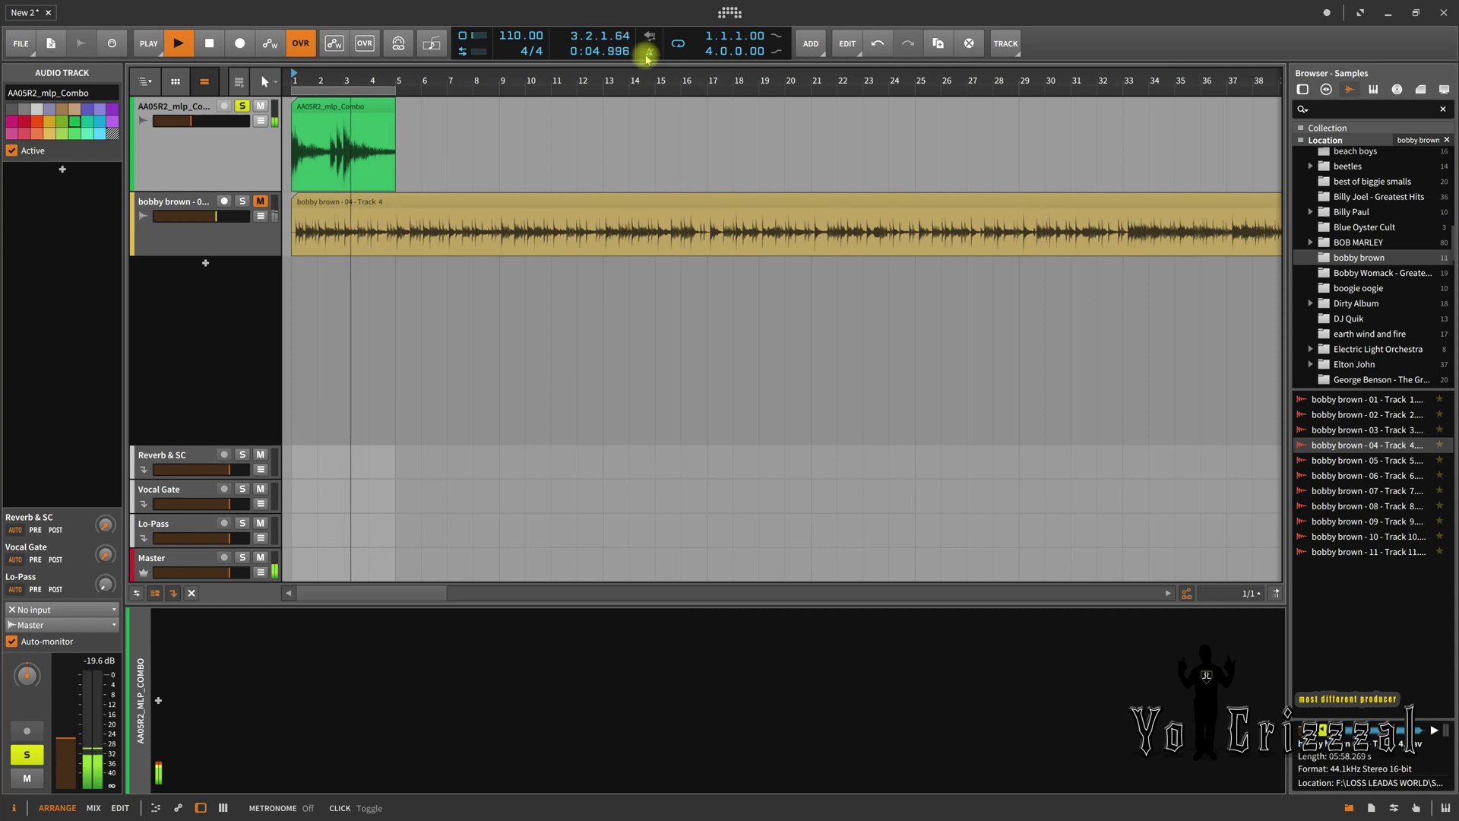
{"action": "key", "text": "space"}
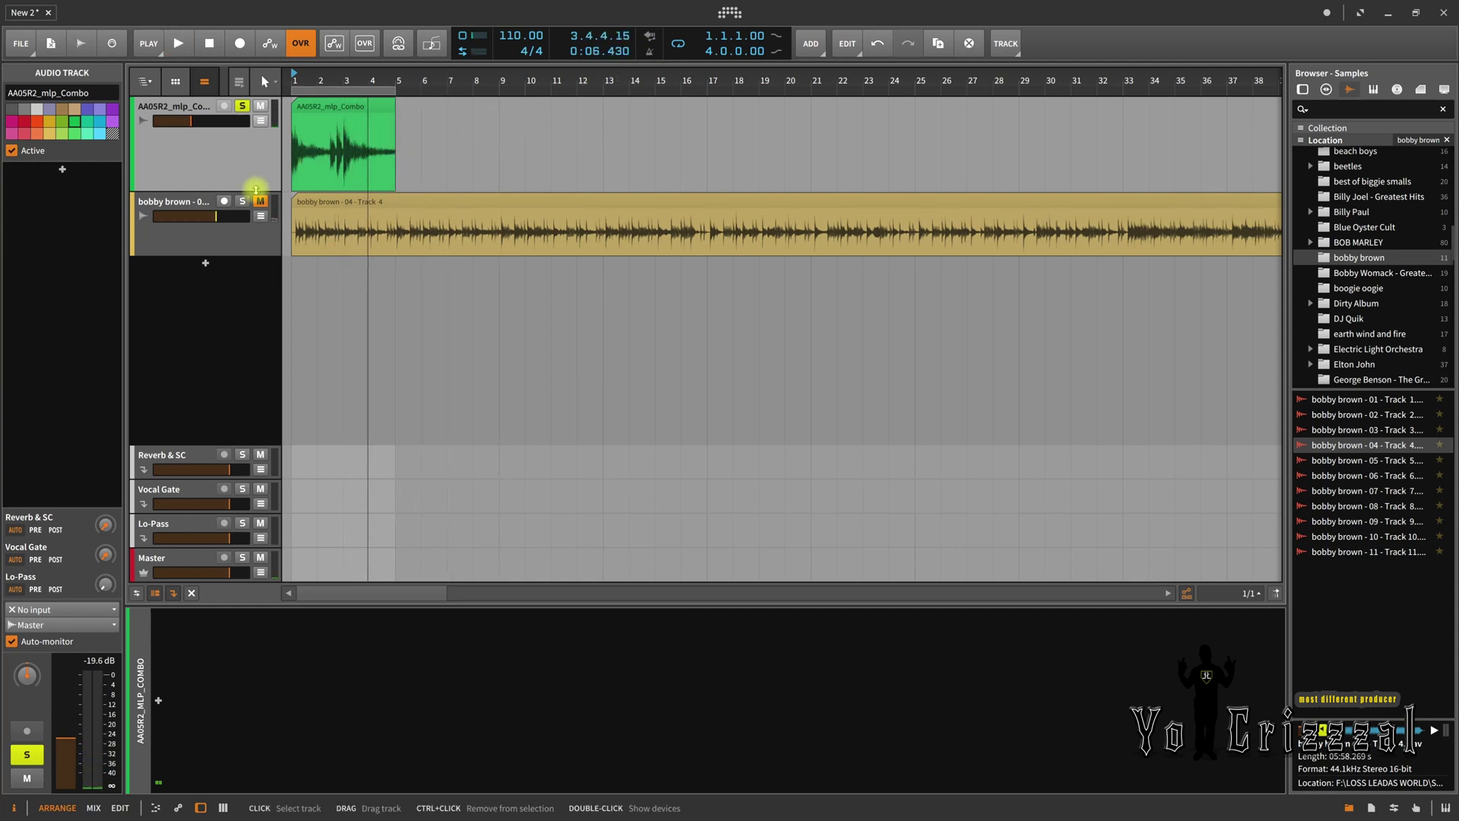
{"action": "double_click", "coordinate": [327, 108]}
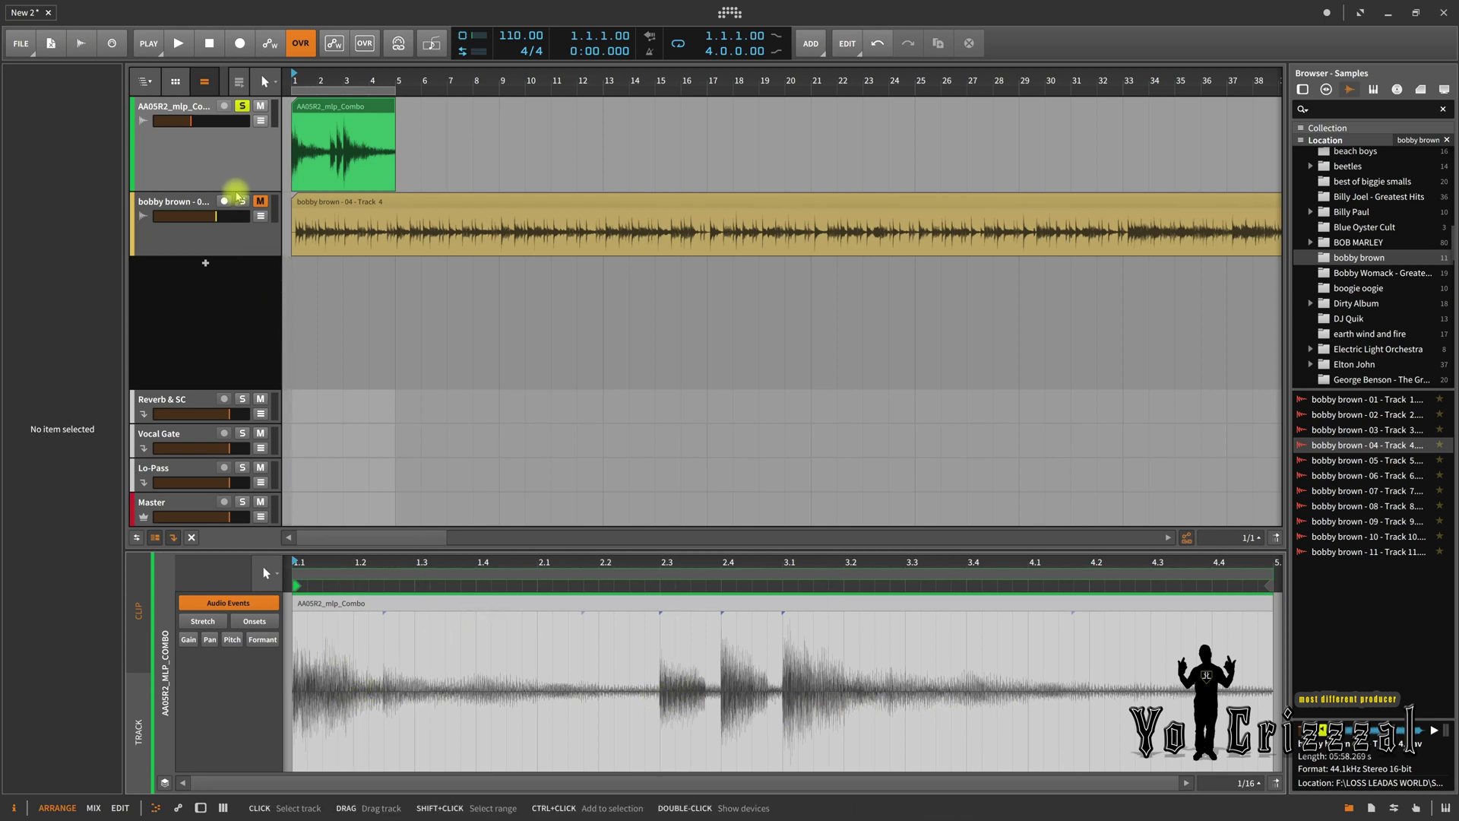
{"action": "left_click_drag", "start_coordinate": [236, 223], "coordinate": [251, 188]}
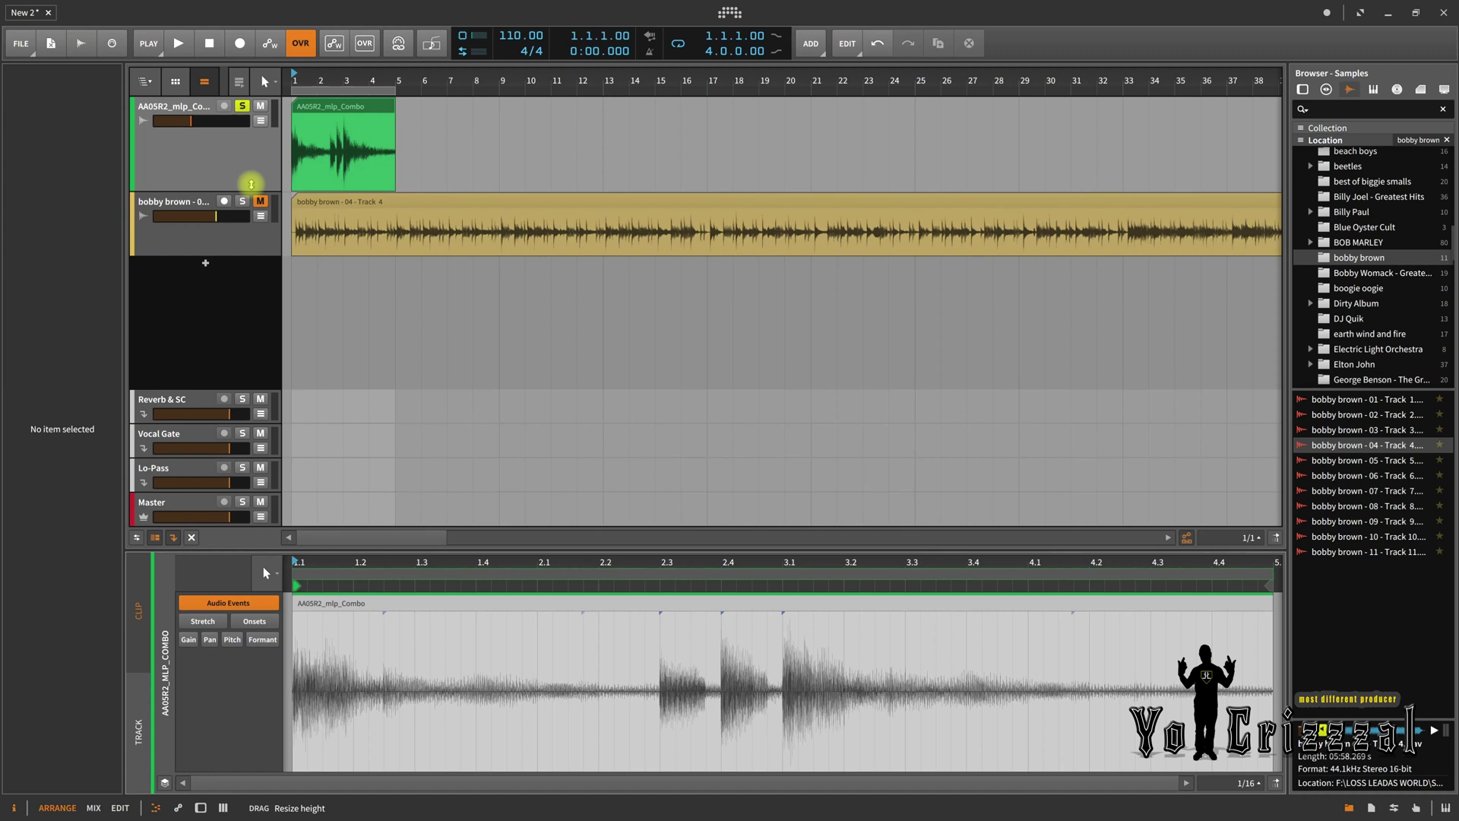
Insert the Tool utility device on the AA05R2_mlp_Combo track and turn its Width up to maximum
{"action": "double_click", "coordinate": [238, 169]}
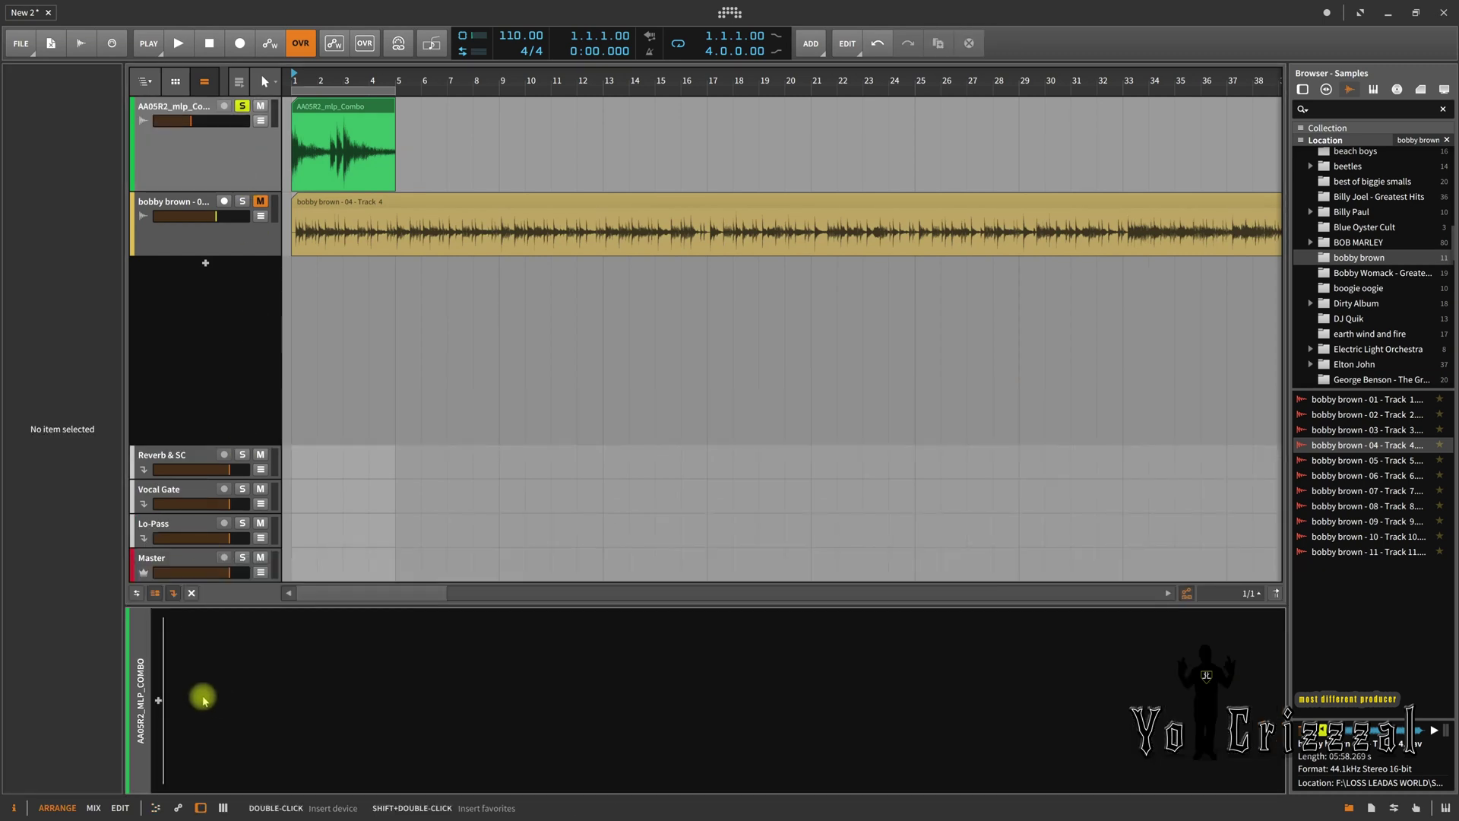
{"action": "left_click", "coordinate": [158, 700]}
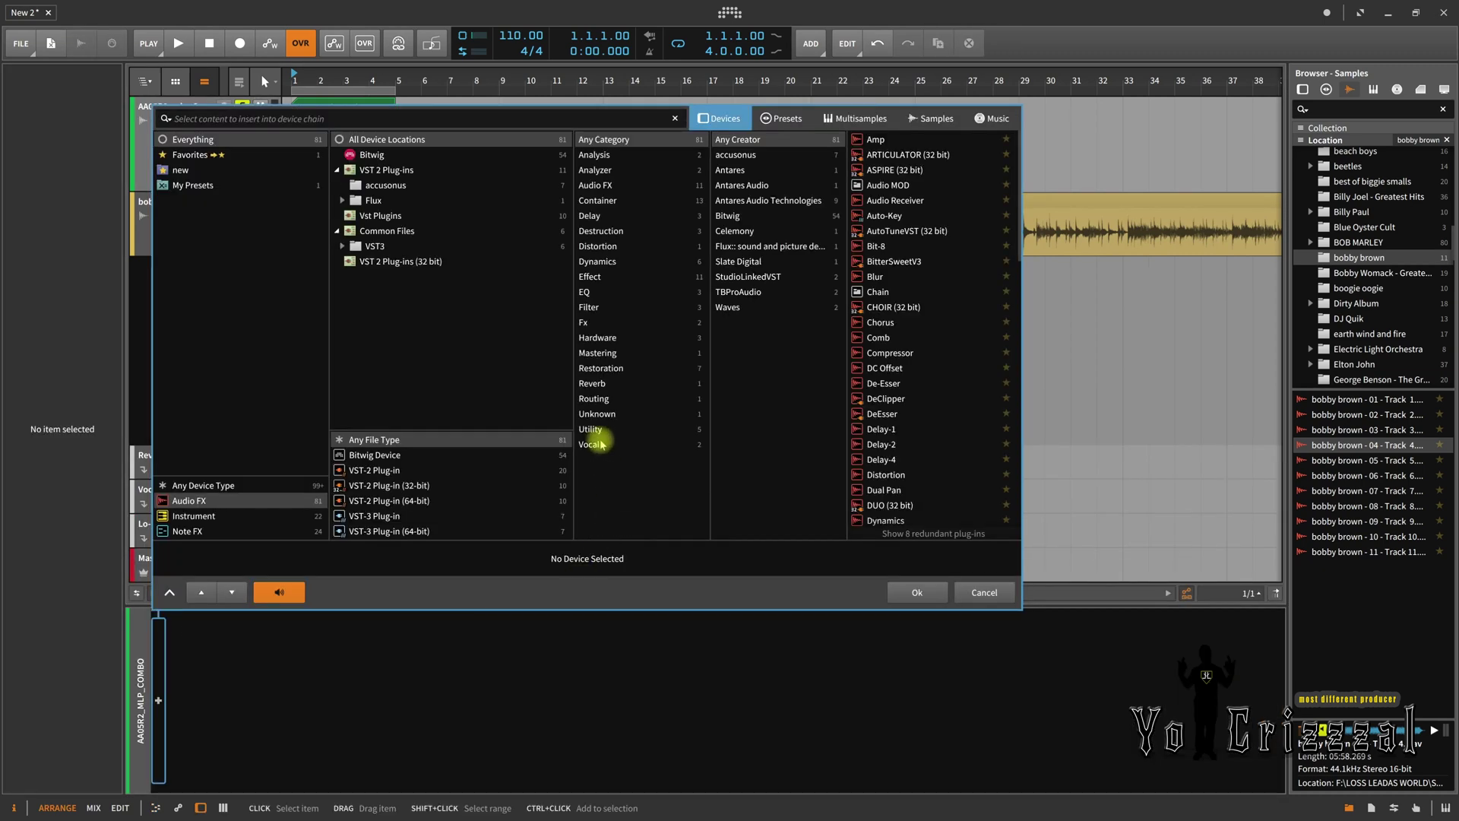
{"action": "left_click", "coordinate": [596, 429]}
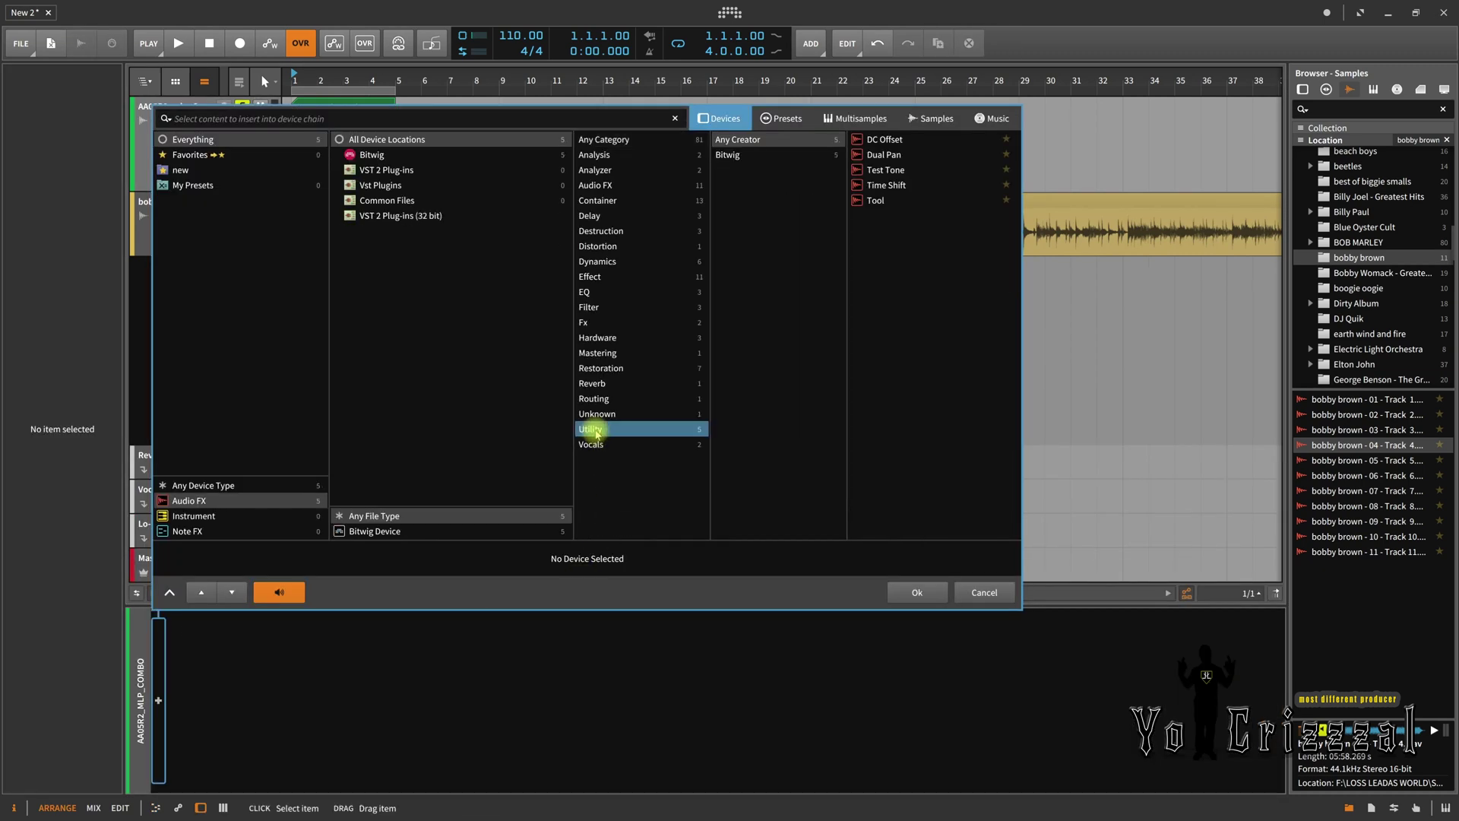
{"action": "left_click", "coordinate": [875, 200]}
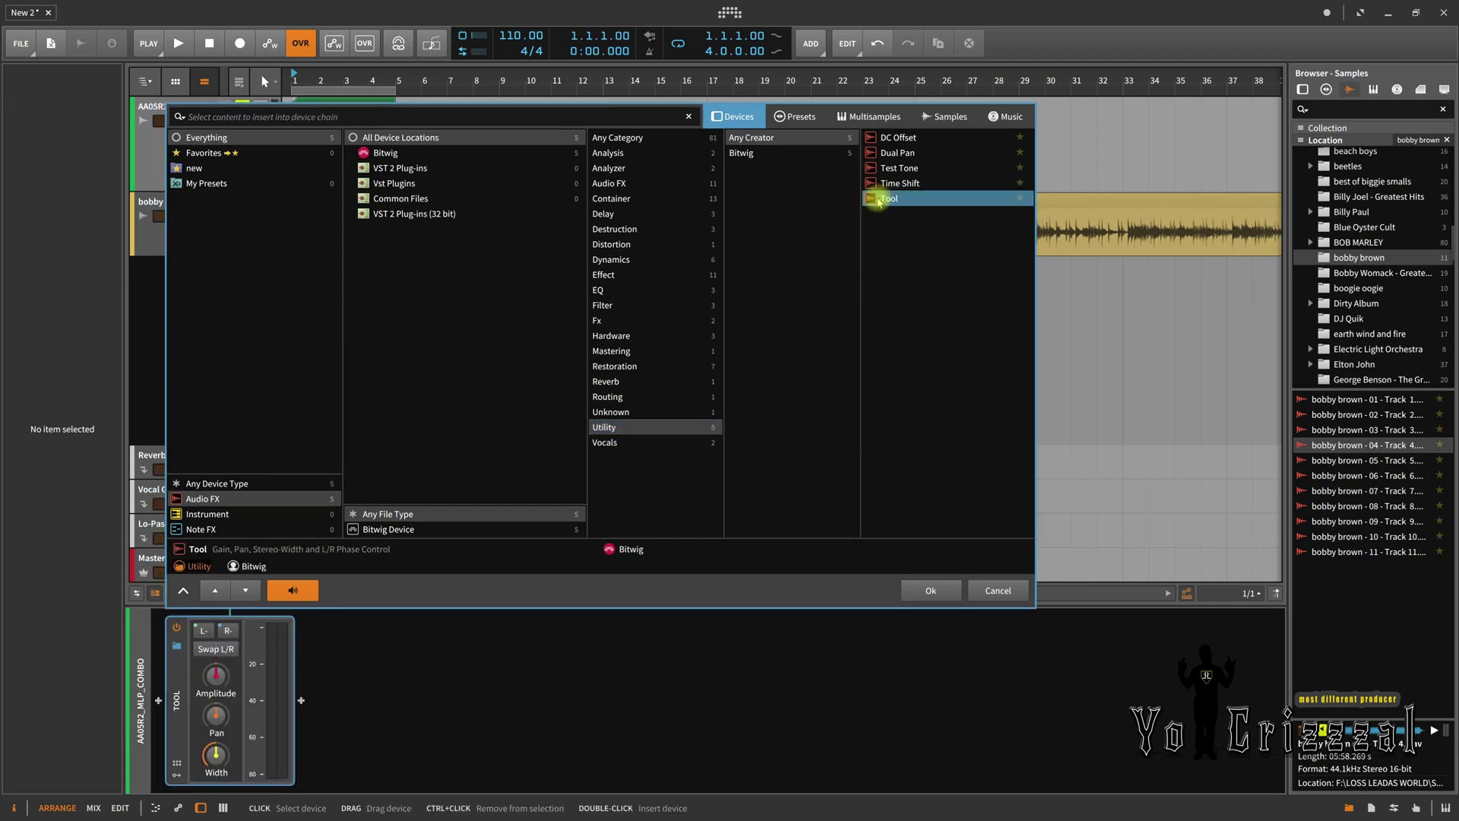
{"action": "left_click", "coordinate": [931, 591]}
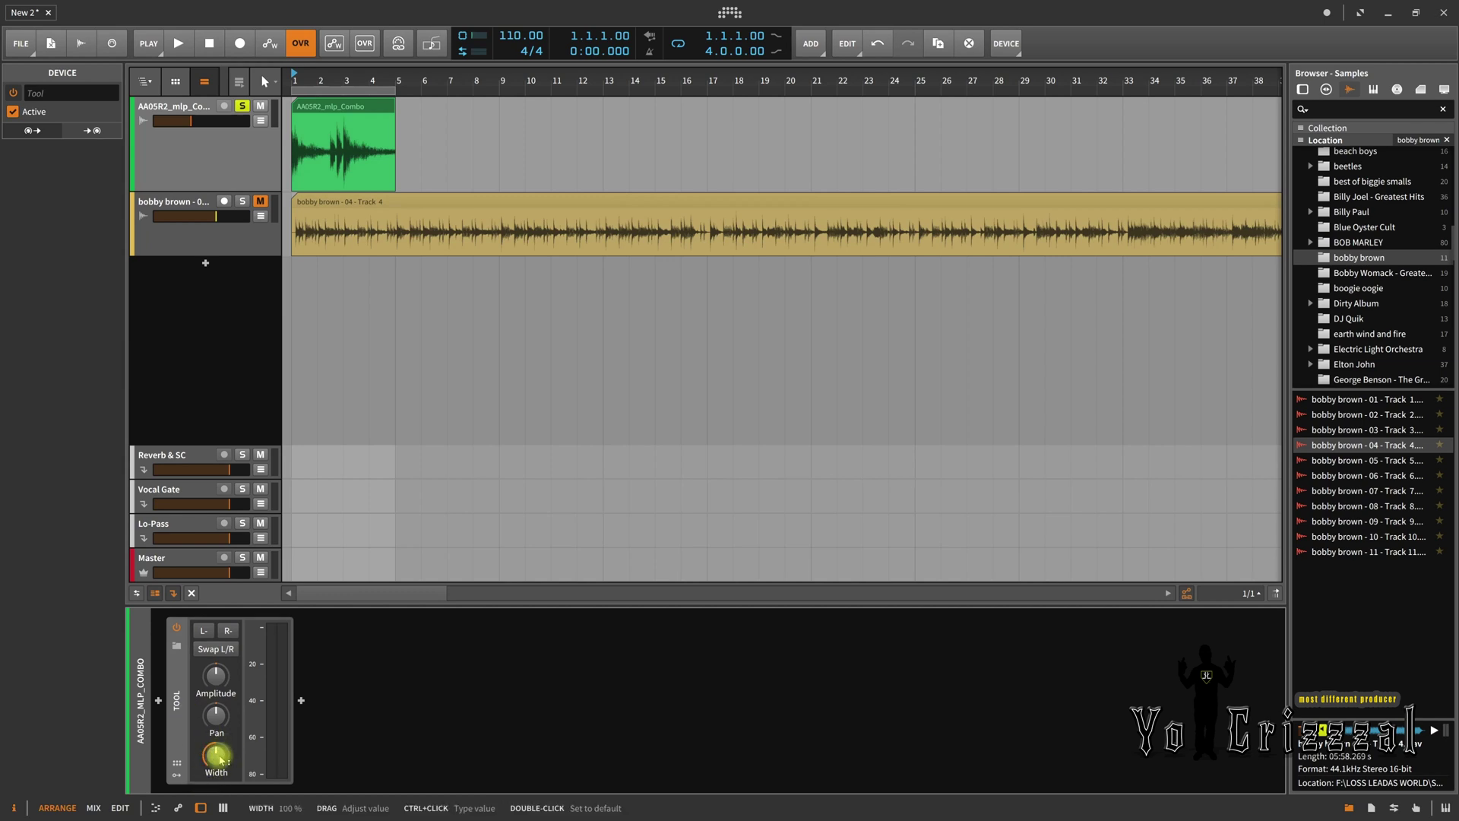
{"action": "left_click_drag", "start_coordinate": [220, 760], "coordinate": [220, 755]}
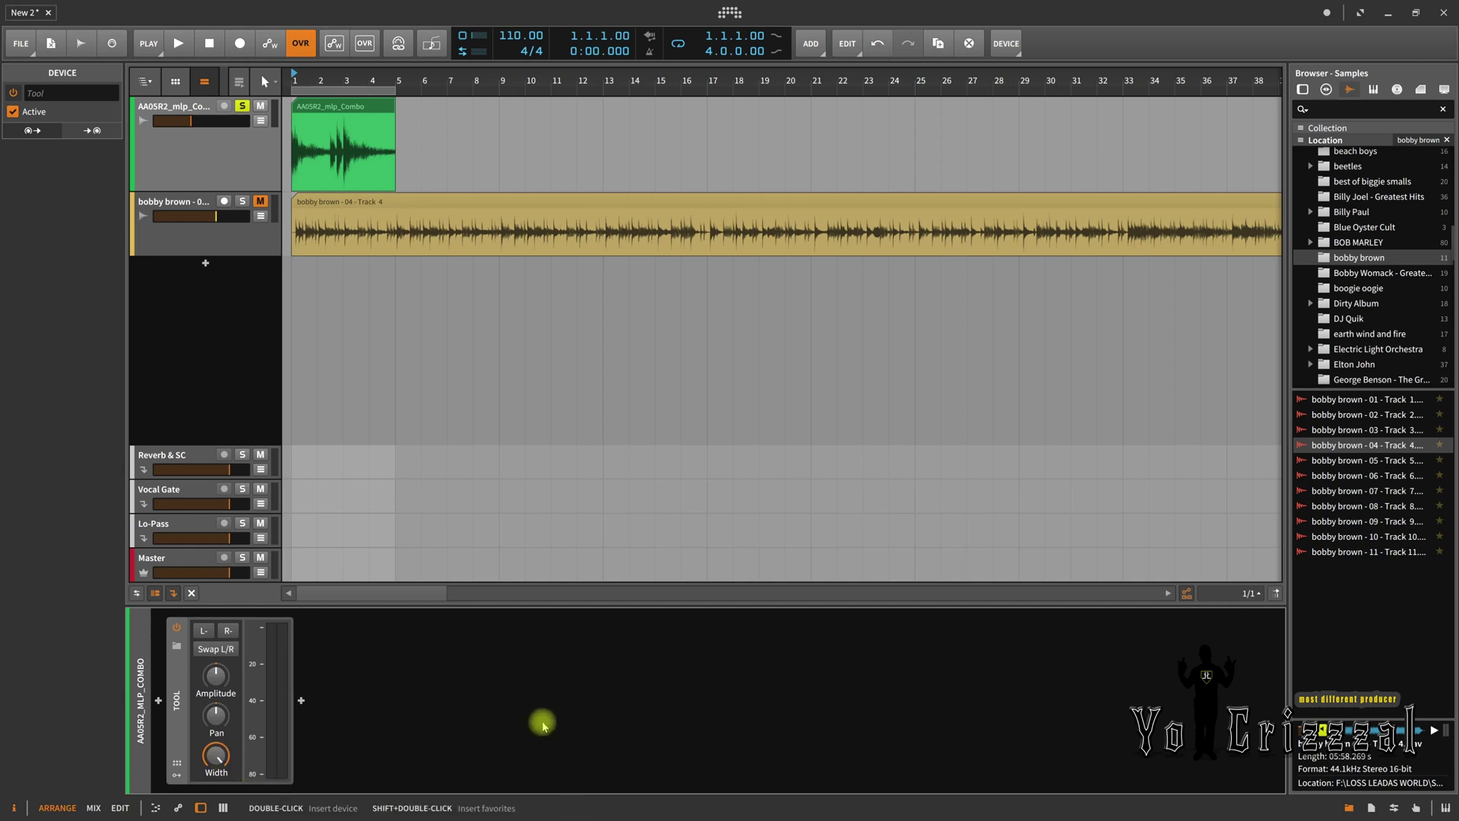
{"action": "left_click_drag", "start_coordinate": [222, 760], "coordinate": [215, 762]}
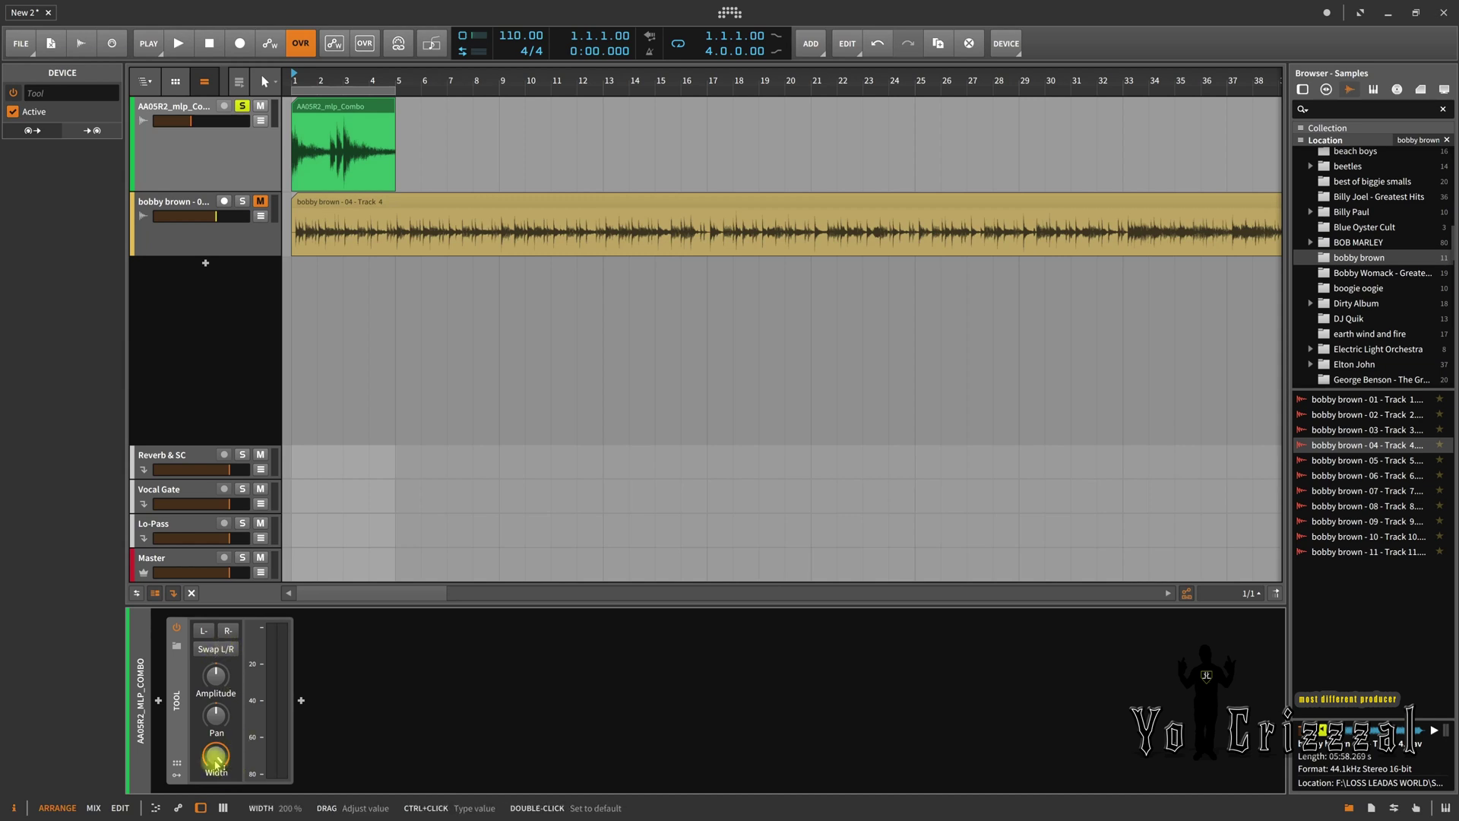
Bounce the AA05R2_mlp_Combo clip to a new audio track, pre-fader at 24-bit, and increase that track's height
{"action": "left_click", "coordinate": [346, 110]}
{"action": "right_click", "coordinate": [344, 108]}
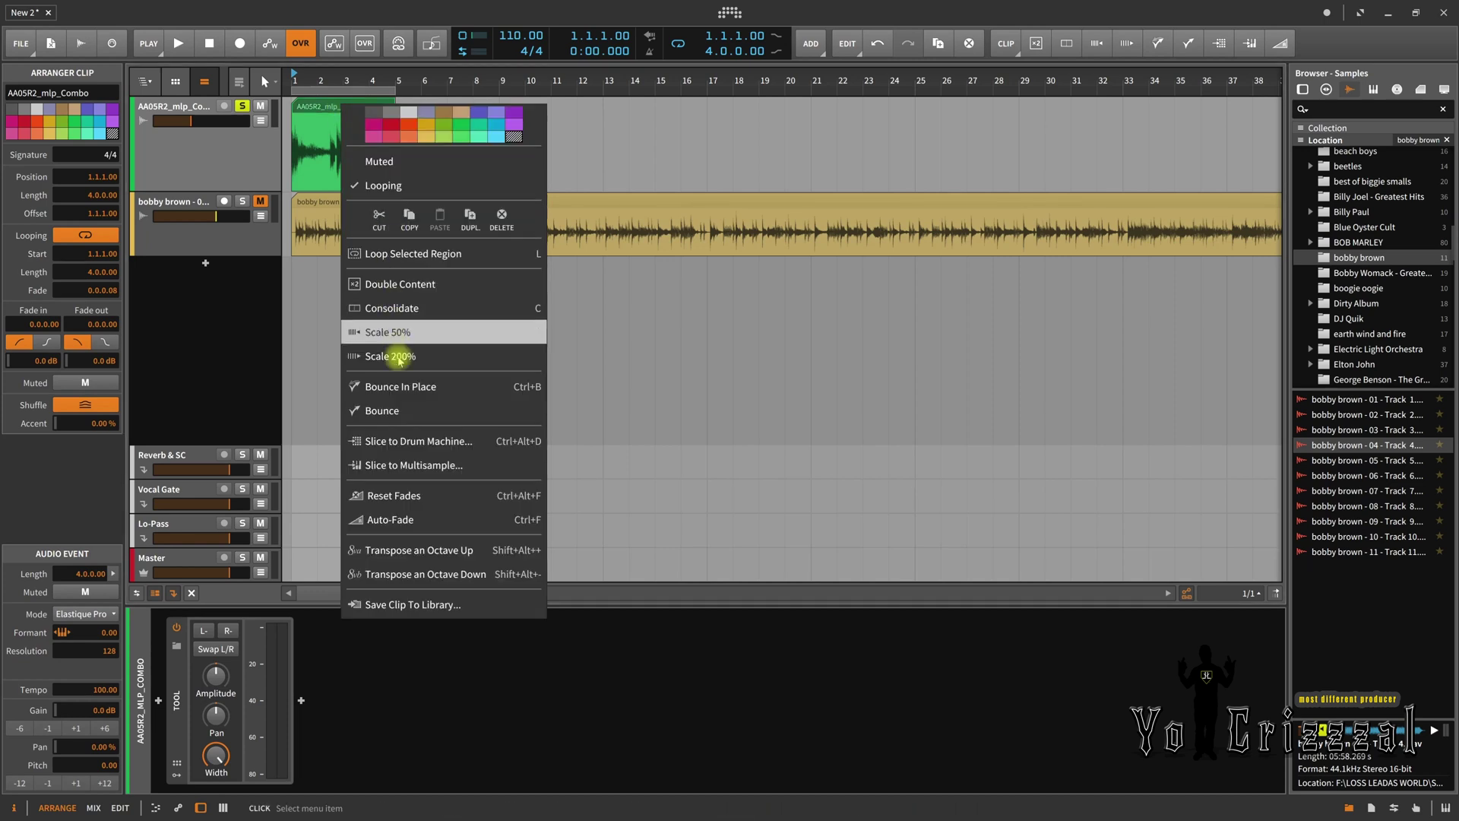
{"action": "left_click", "coordinate": [393, 410]}
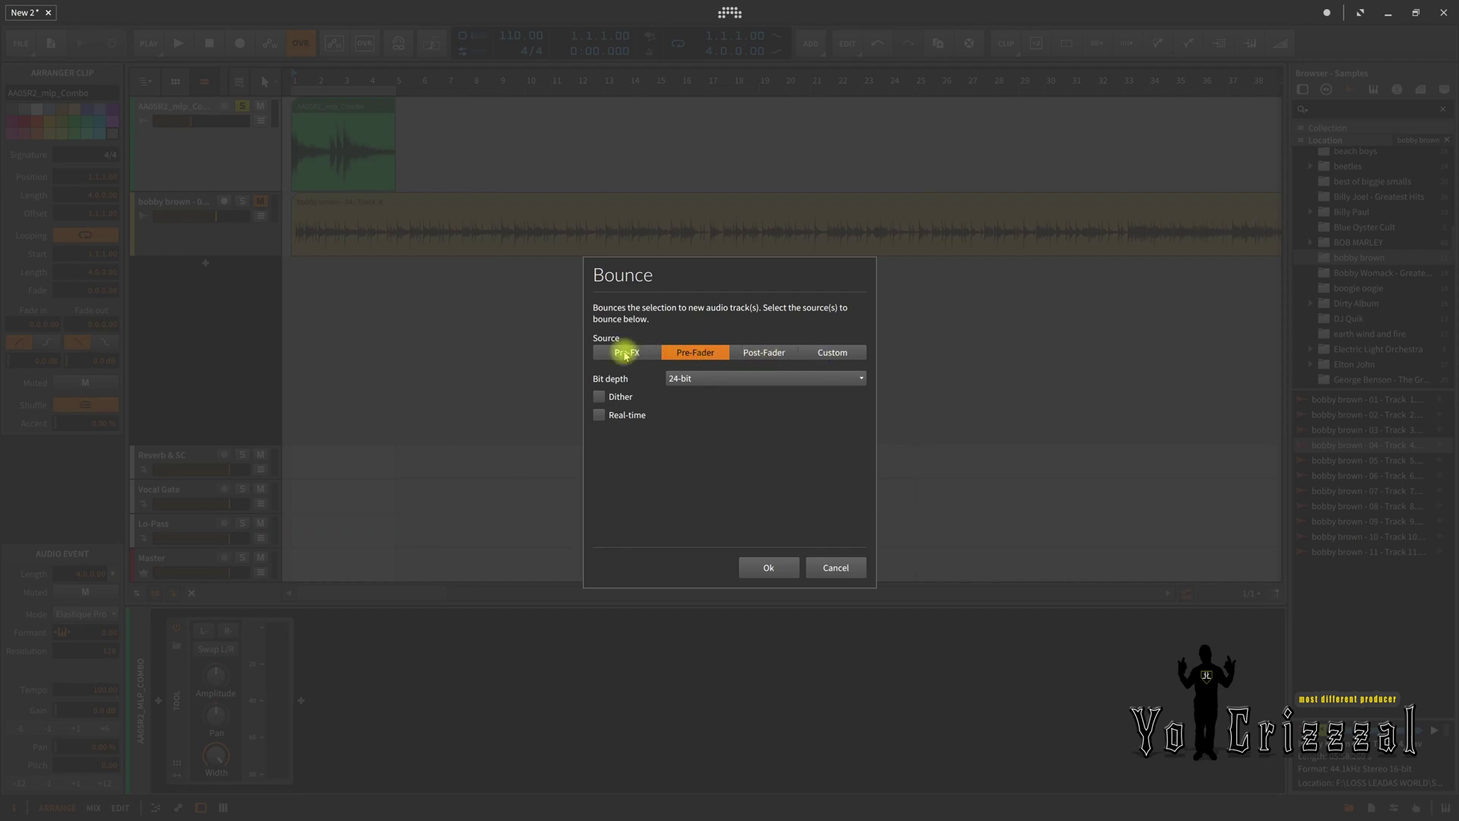
{"action": "left_click", "coordinate": [766, 566]}
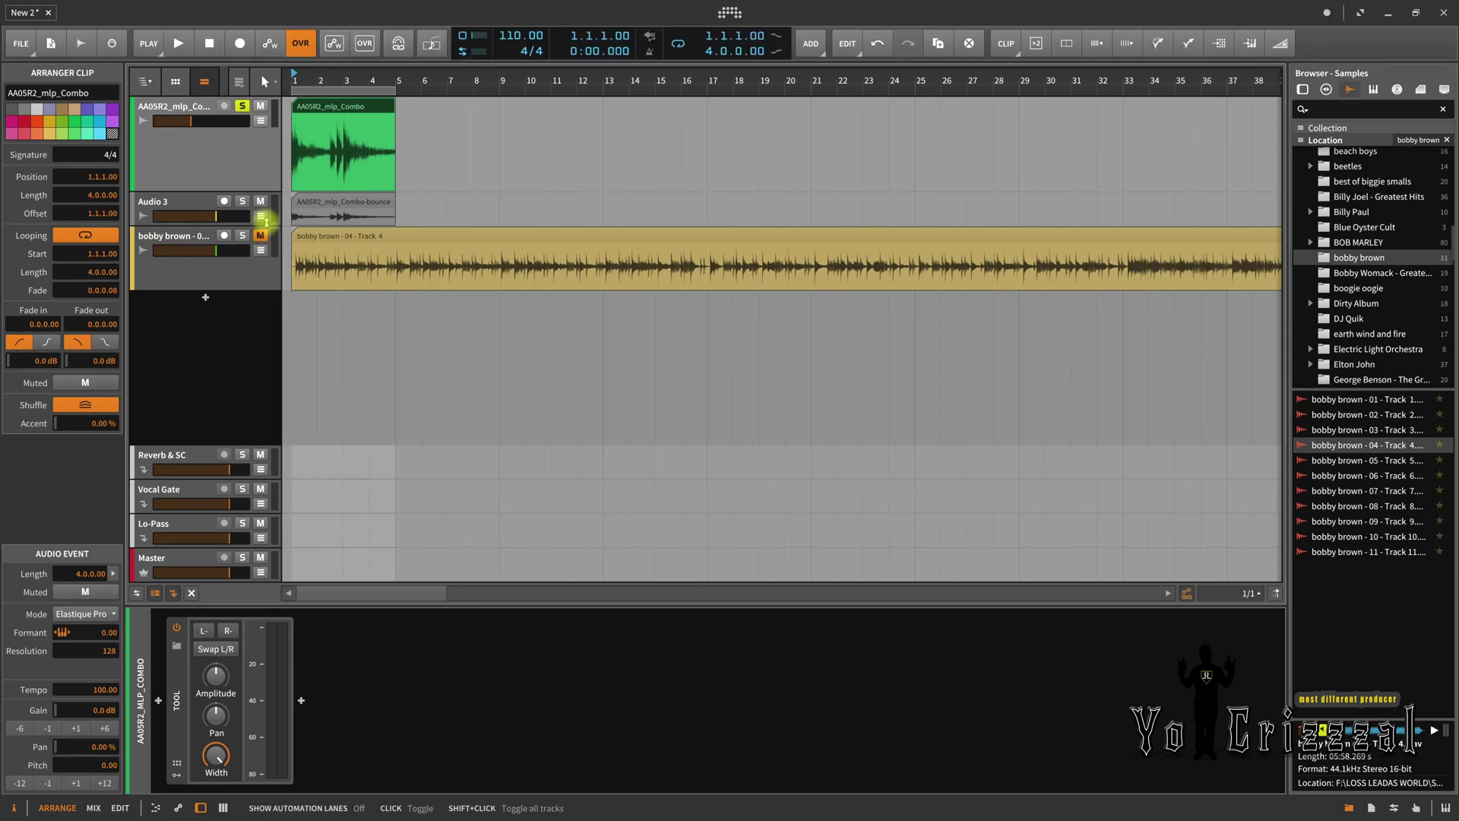
{"action": "left_click_drag", "start_coordinate": [266, 222], "coordinate": [270, 424]}
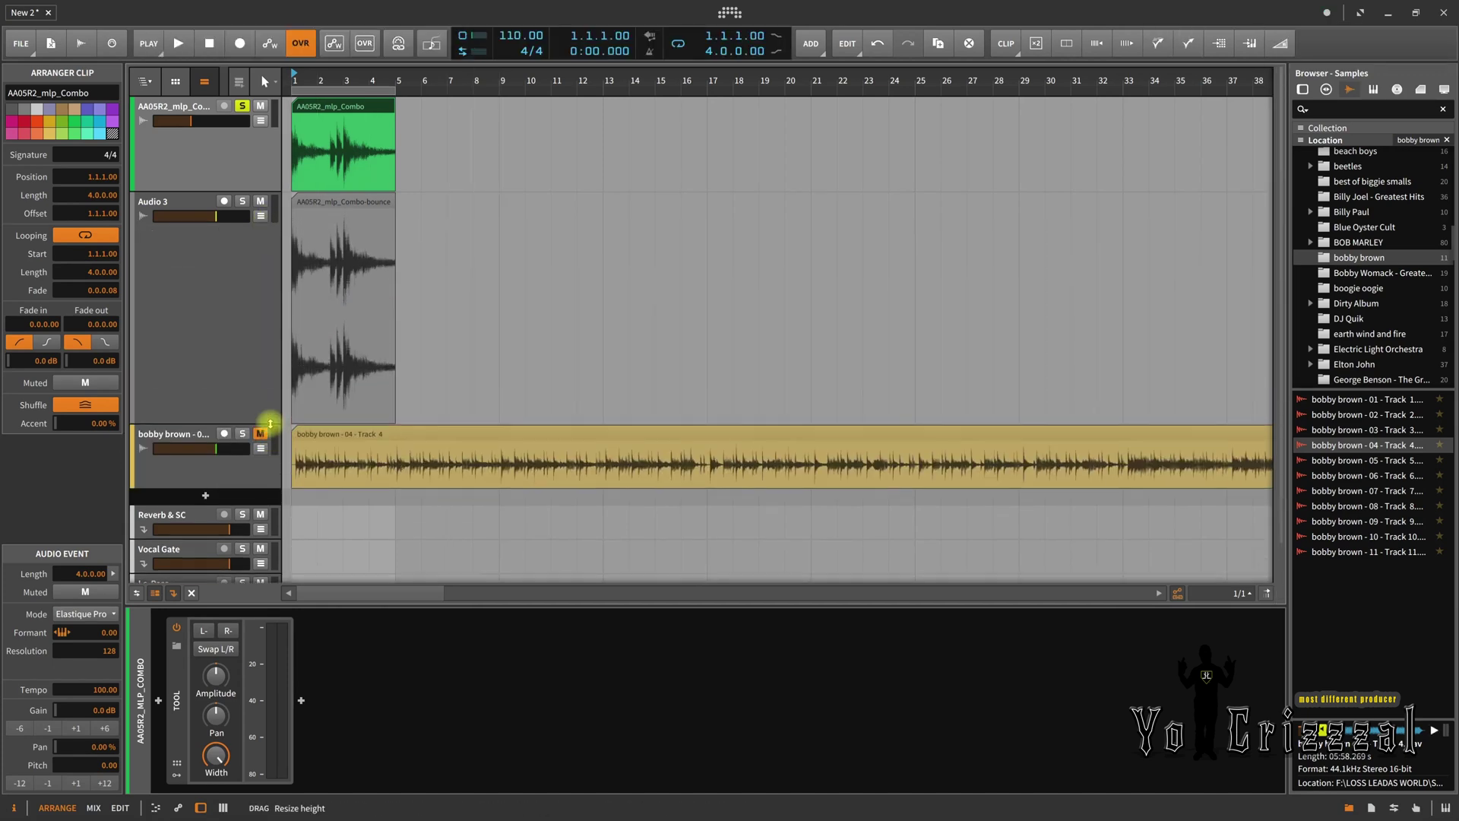
{"action": "left_click_drag", "start_coordinate": [305, 81], "coordinate": [373, 105]}
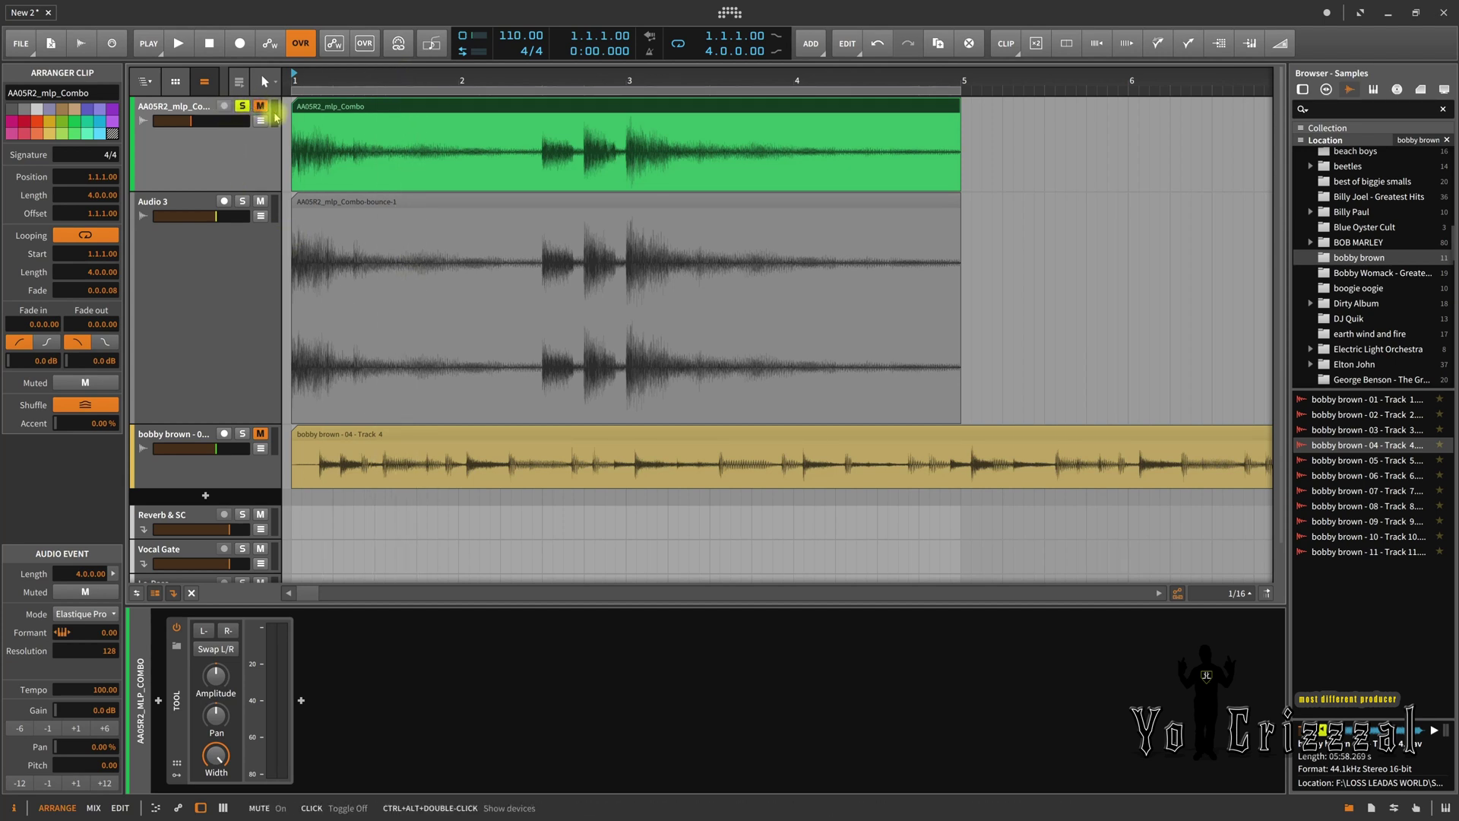
Play the arrangement while trying a left pan on the Audio 3 track, then restore its default pan
{"action": "key", "text": "space"}
{"action": "left_click", "coordinate": [238, 302]}
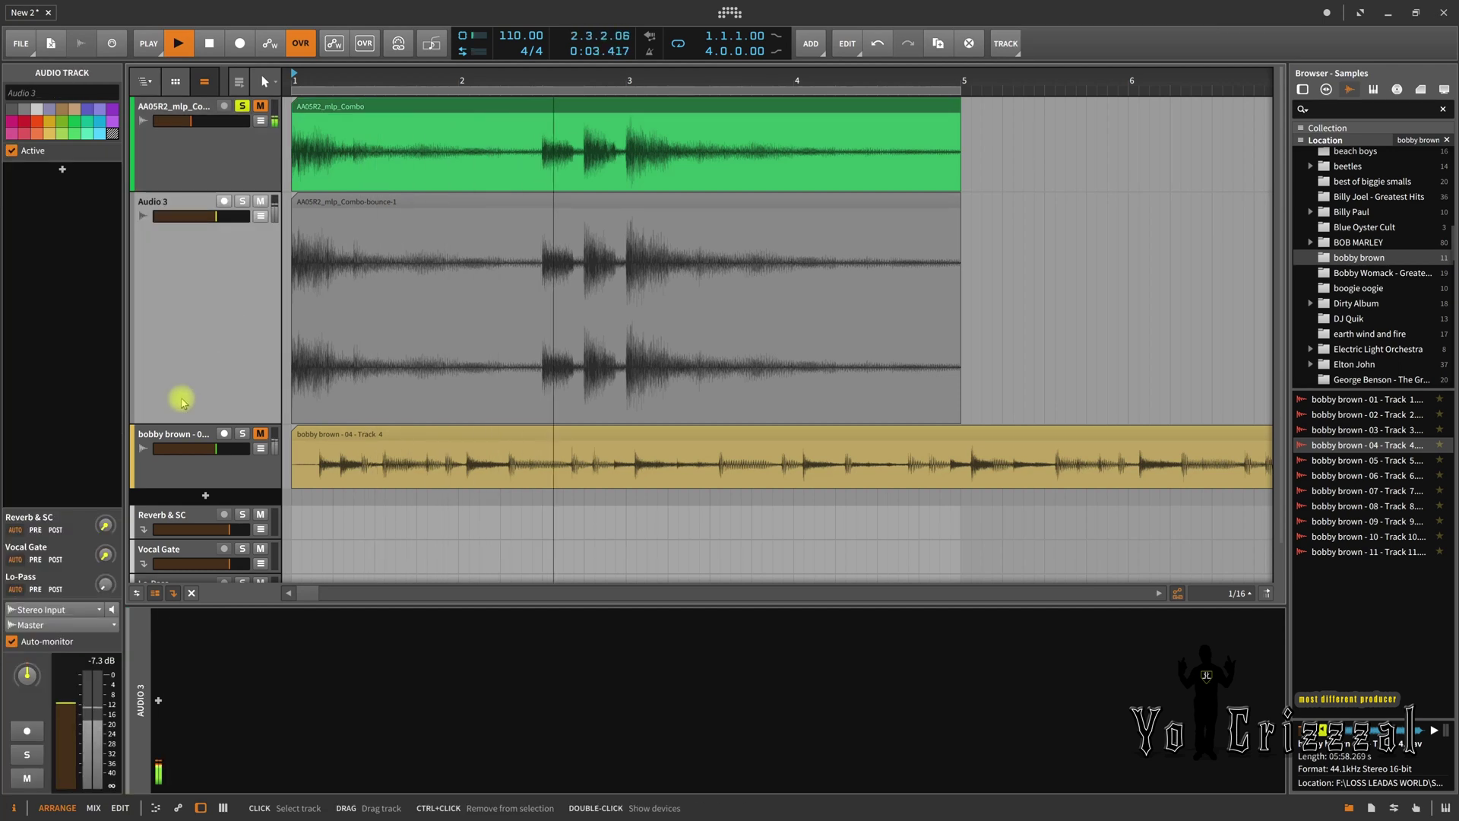
{"action": "mouse_move", "coordinate": [27, 674]}
{"action": "left_mouse_down"}
{"action": "mouse_move", "coordinate": [26, 642]}
{"action": "mouse_move", "coordinate": [26, 703]}
{"action": "mouse_move", "coordinate": [27, 687]}
{"action": "left_mouse_up"}
{"action": "double_click", "coordinate": [30, 680]}
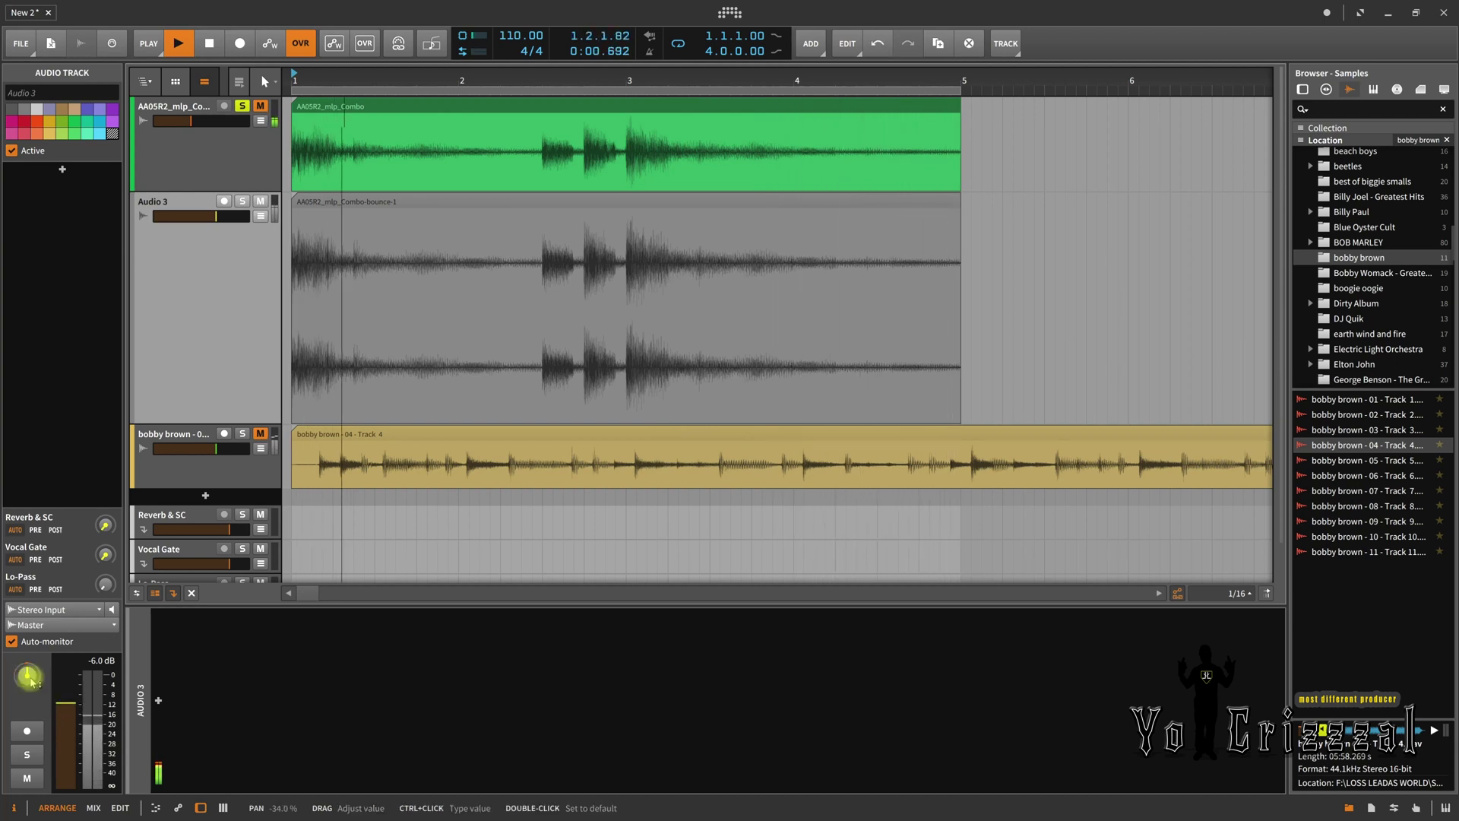
{"action": "key", "text": "space"}
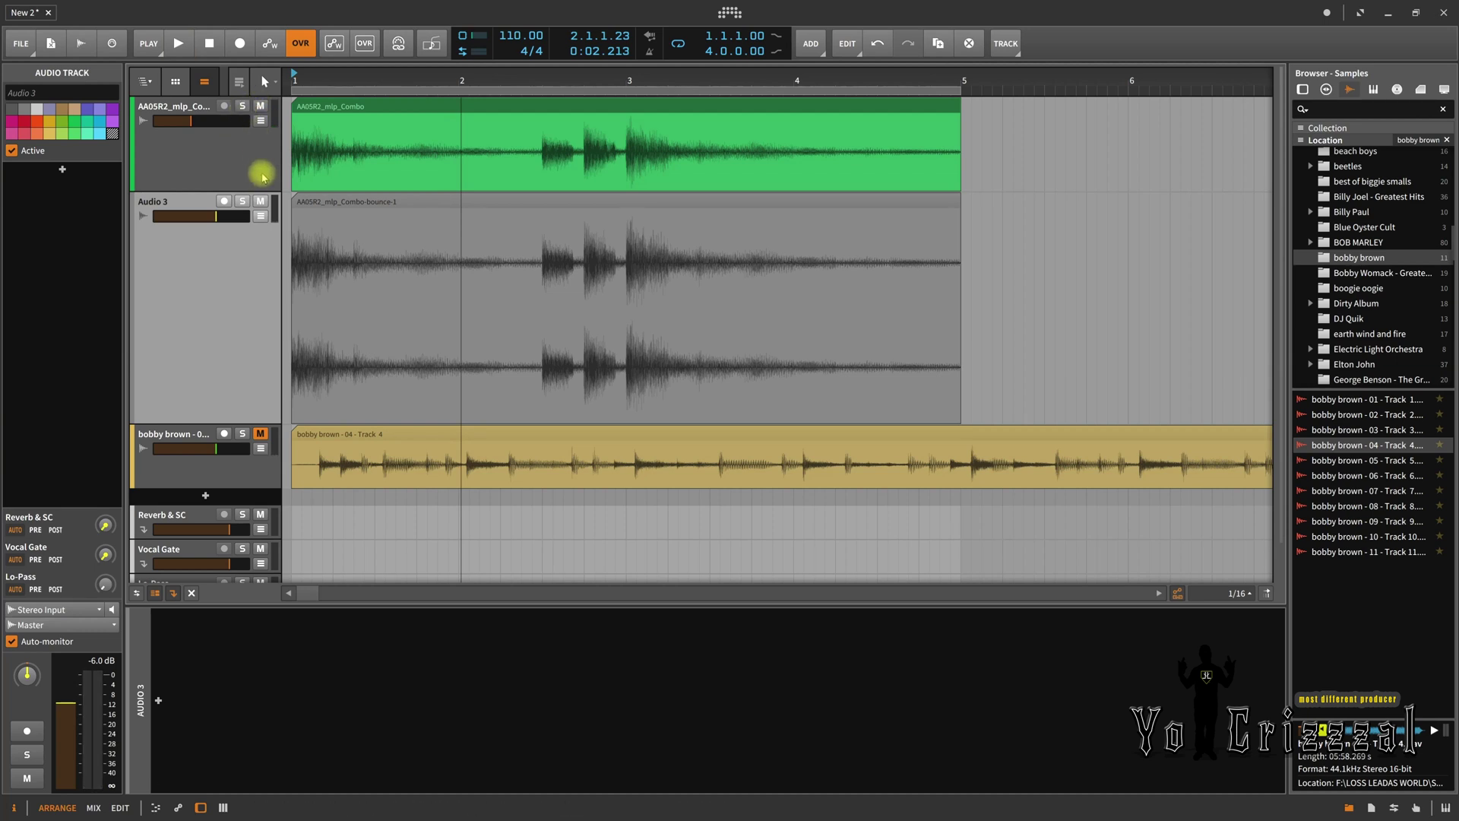
Solo the Audio 3 track and lower its volume to about -17 dB
{"action": "left_click", "coordinate": [243, 203]}
{"action": "key", "text": "space"}
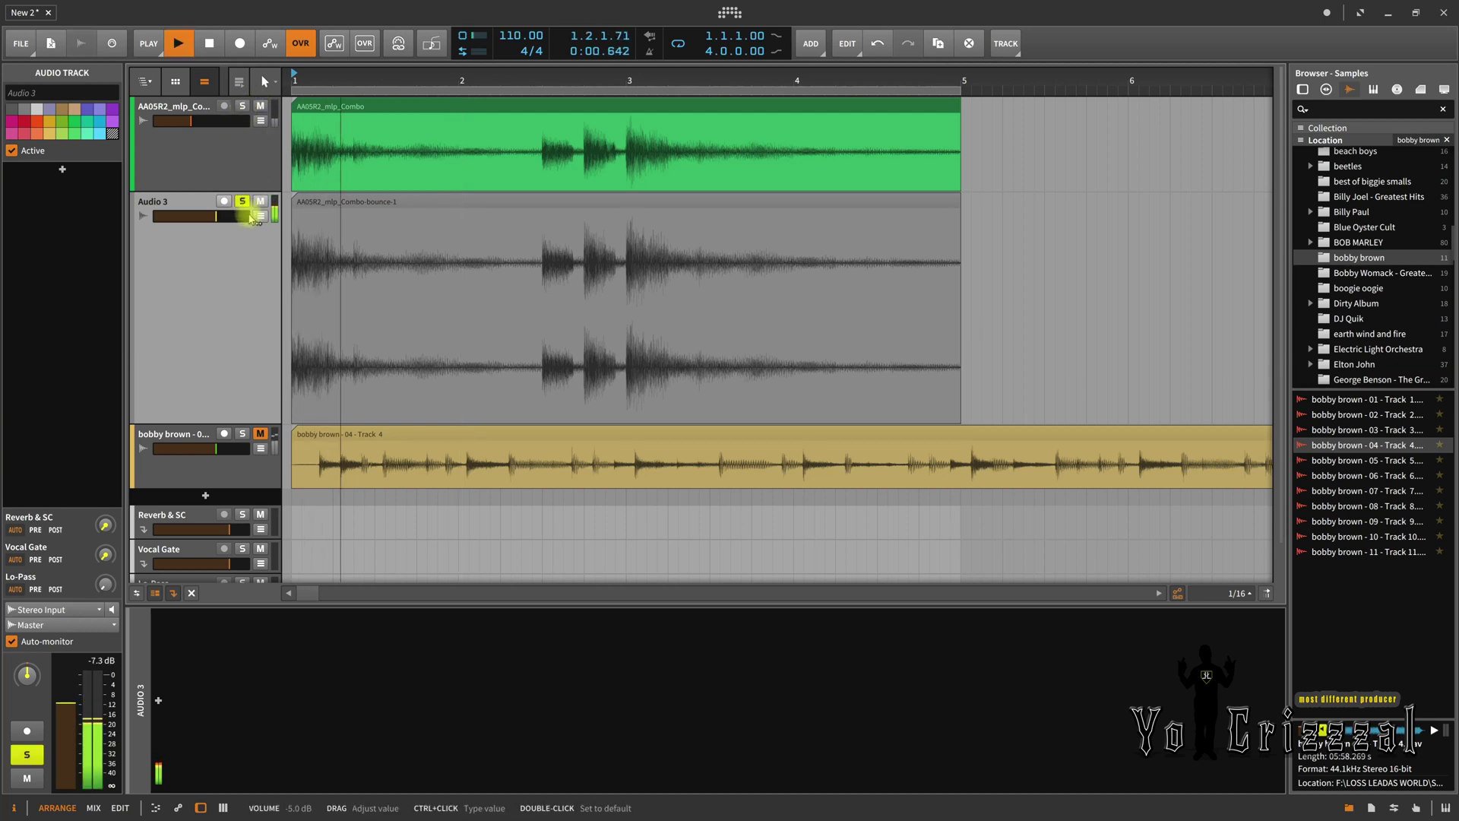
{"action": "key", "text": "space"}
{"action": "left_click_drag", "start_coordinate": [65, 703], "coordinate": [65, 742]}
Play the soloed Audio 3 track while panning it far left, then reset the pan to default
{"action": "key", "text": "space"}
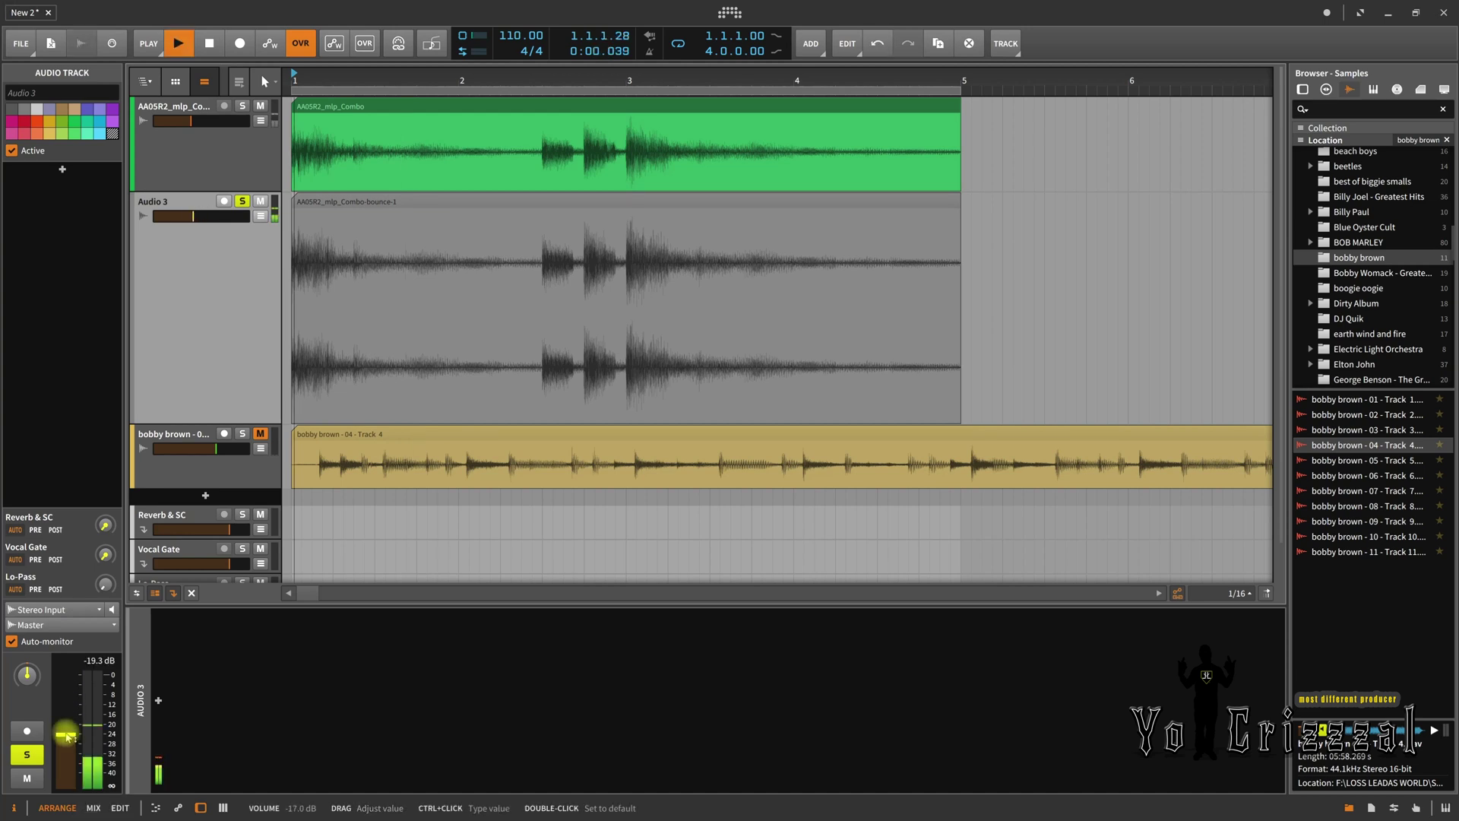
{"action": "left_click_drag", "start_coordinate": [26, 675], "coordinate": [26, 747]}
{"action": "double_click", "coordinate": [33, 679]}
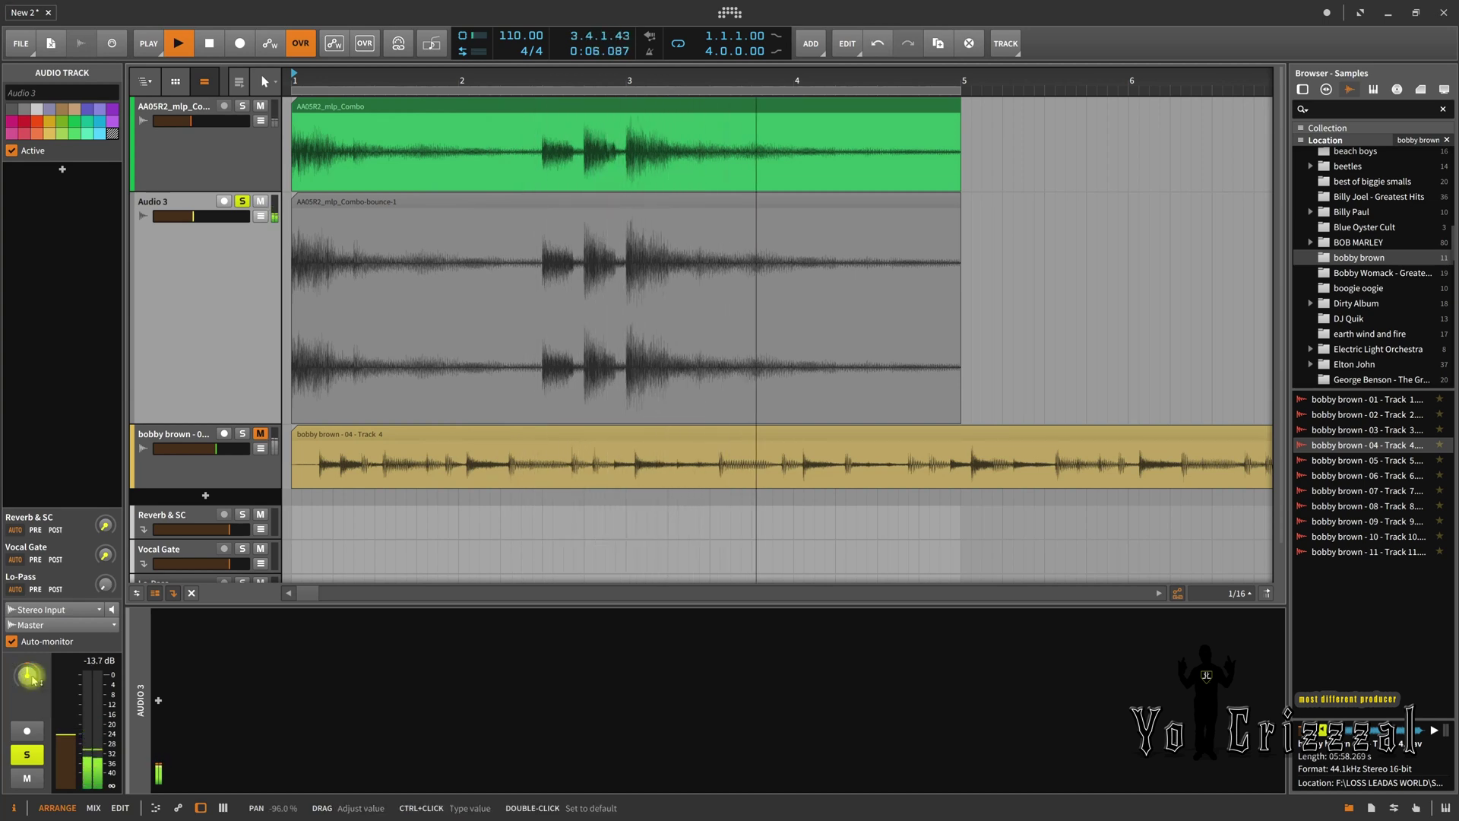
{"action": "key", "text": "space"}
Switch the solo to the AA05R2_mlp_Combo track and audition it panned left, then reset its pan
{"action": "left_click", "coordinate": [242, 202]}
{"action": "left_click", "coordinate": [242, 106]}
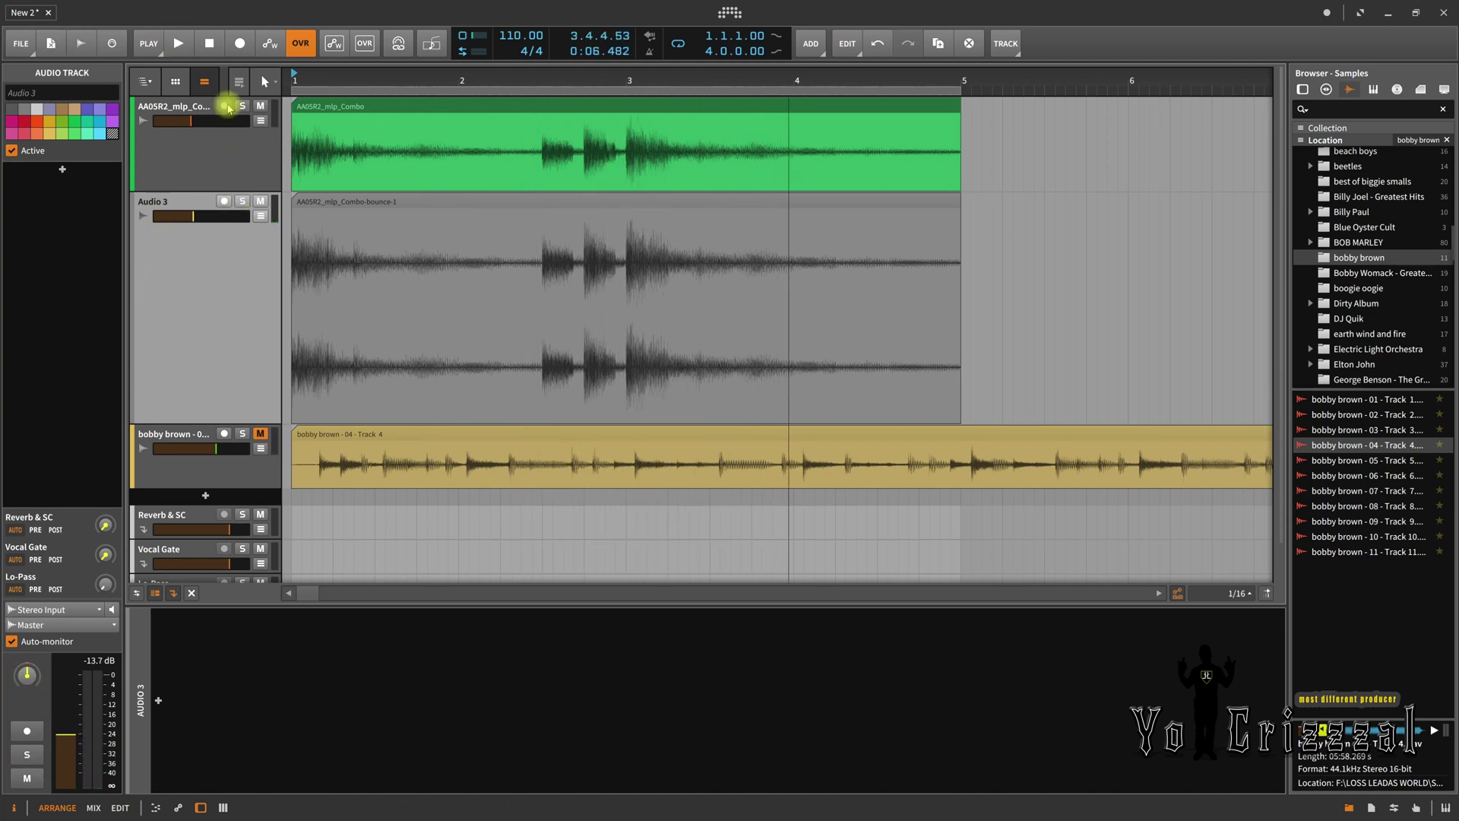
{"action": "key", "text": "space"}
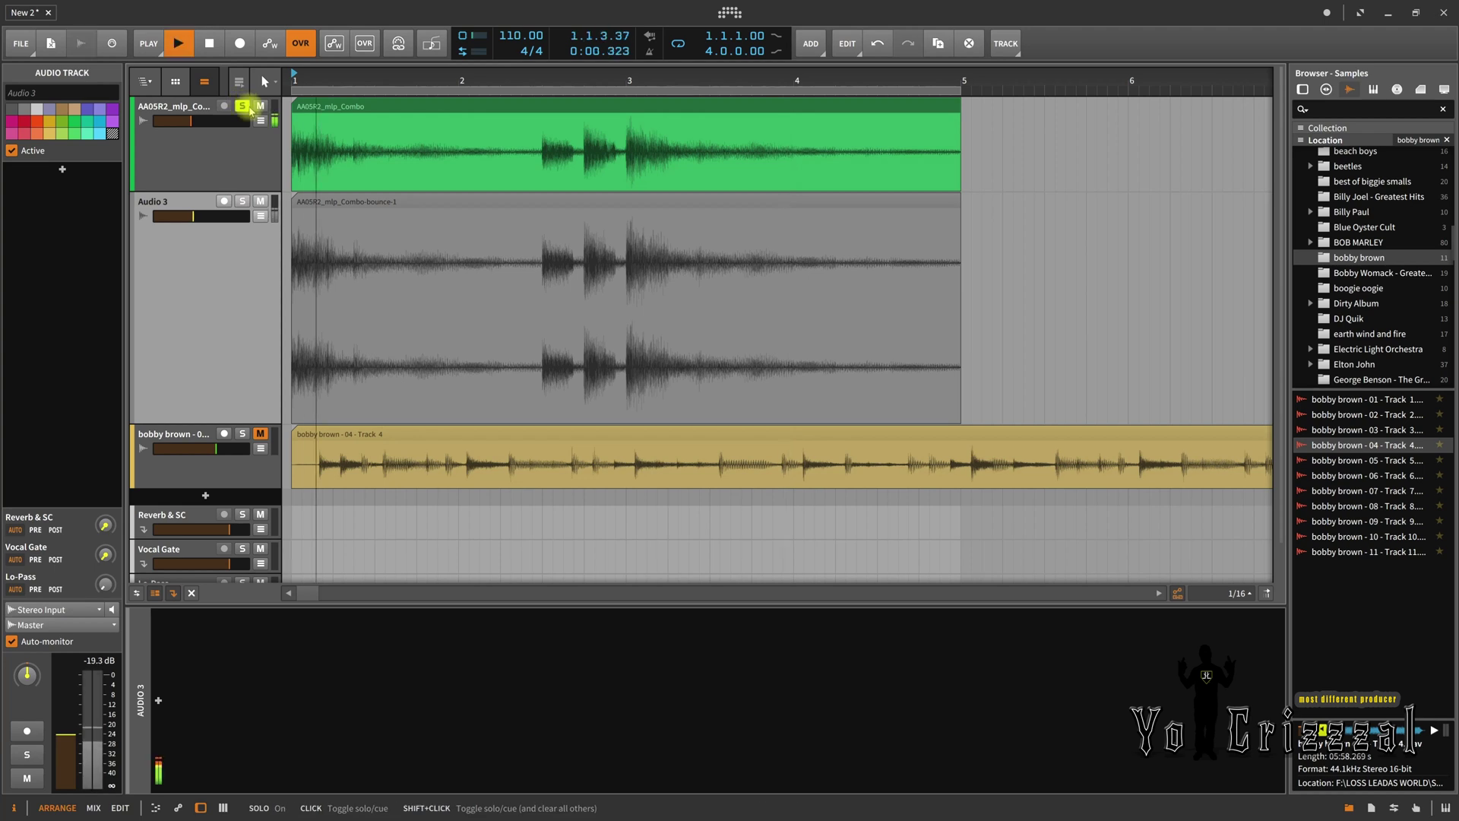
{"action": "left_click", "coordinate": [241, 143]}
{"action": "left_click_drag", "start_coordinate": [24, 699], "coordinate": [24, 751]}
{"action": "double_click", "coordinate": [27, 675]}
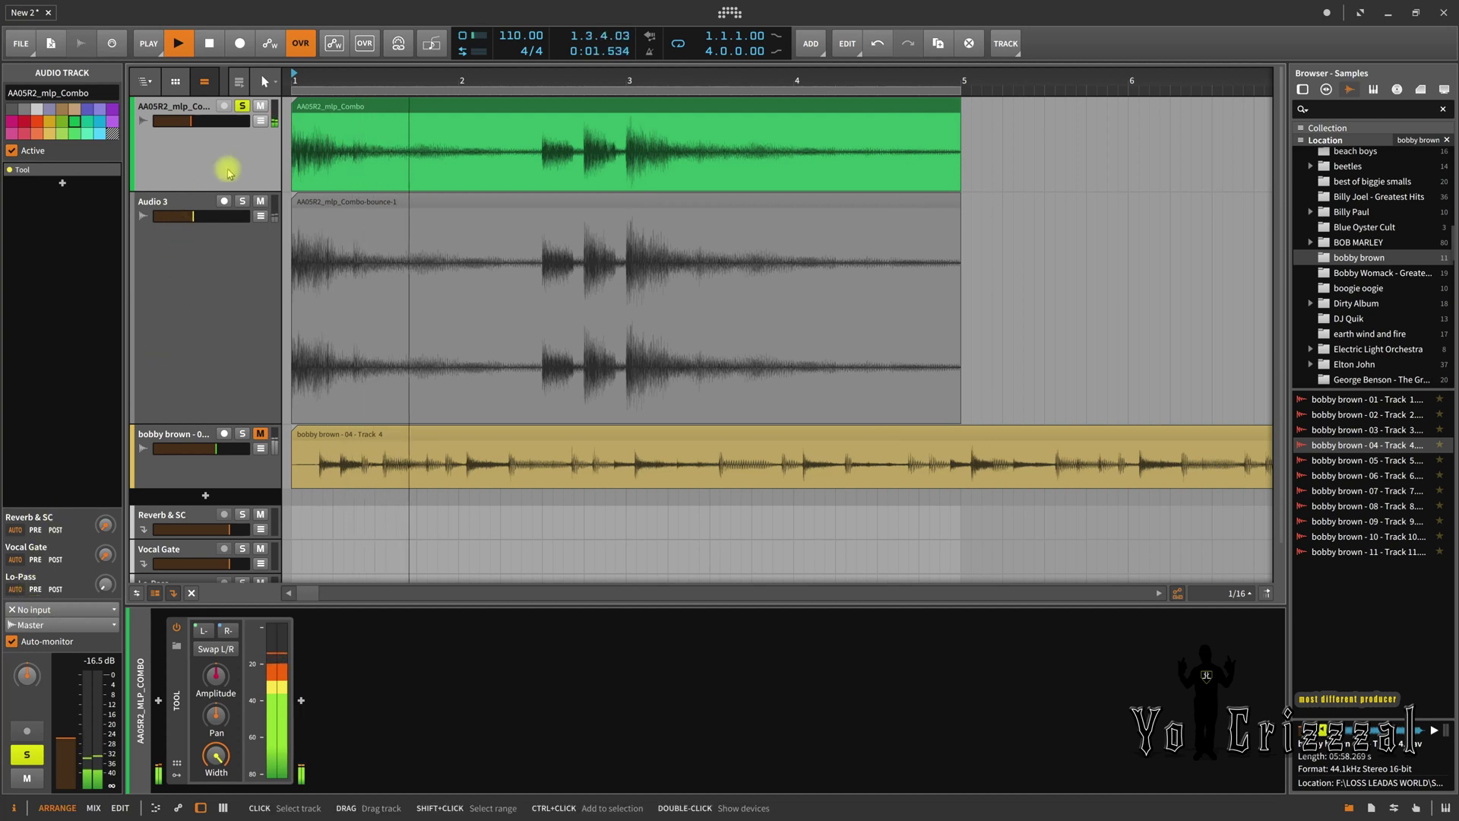
{"action": "key", "text": "space"}
Switch the solo back to Audio 3 and play it while trying a left pan on the AA05R2_mlp_Combo track
{"action": "left_click", "coordinate": [242, 106]}
{"action": "left_click", "coordinate": [242, 201]}
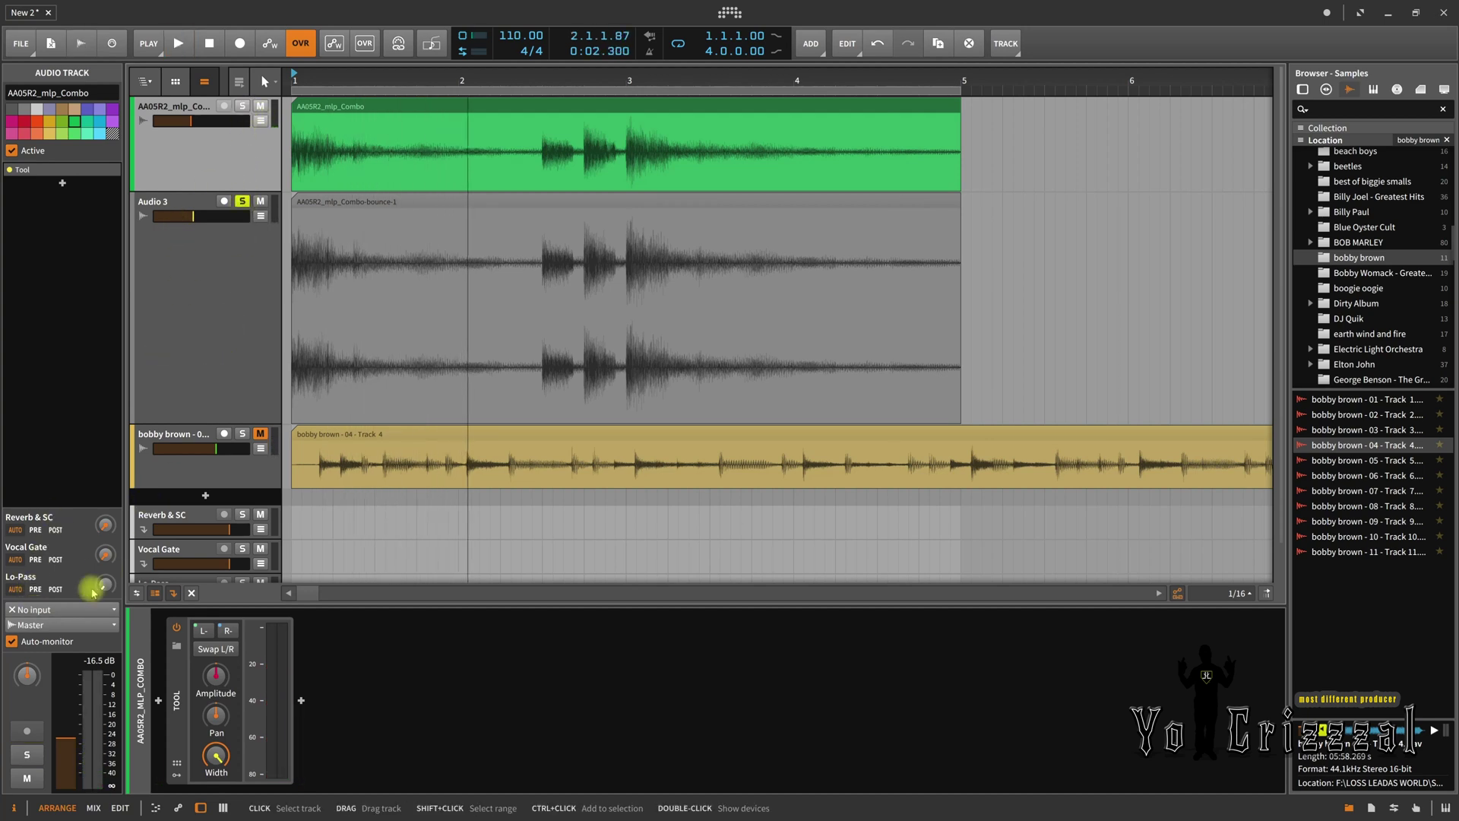
{"action": "key", "text": "space"}
{"action": "left_click_drag", "start_coordinate": [27, 676], "coordinate": [26, 714]}
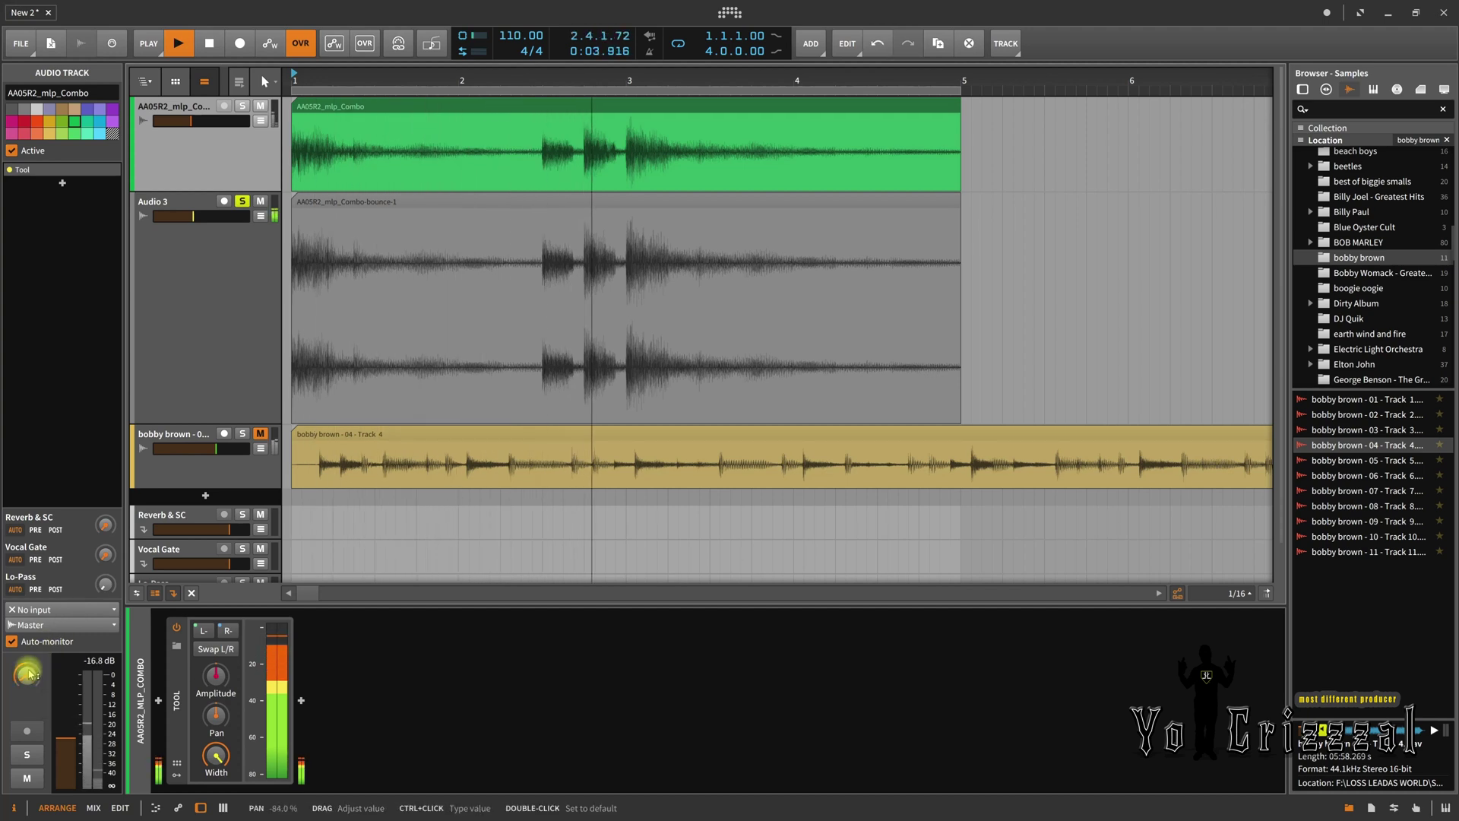
Pan the Audio 3 track to -87.5 % during playback, restore its default pan and stop playback
{"action": "left_click", "coordinate": [160, 297]}
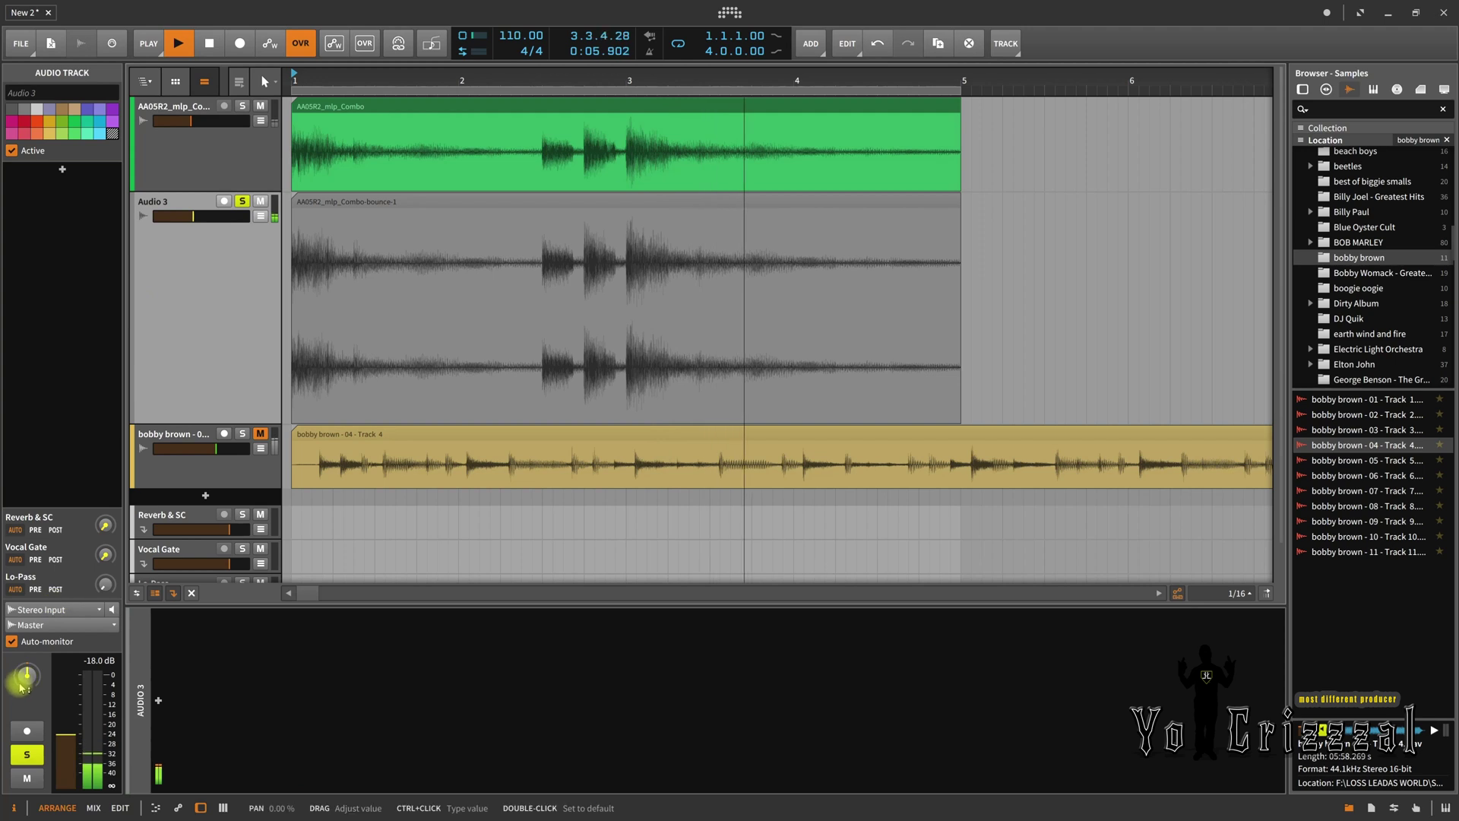
{"action": "mouse_move", "coordinate": [20, 685]}
{"action": "left_mouse_down"}
{"action": "mouse_move", "coordinate": [21, 668]}
{"action": "mouse_move", "coordinate": [22, 682]}
{"action": "left_mouse_up"}
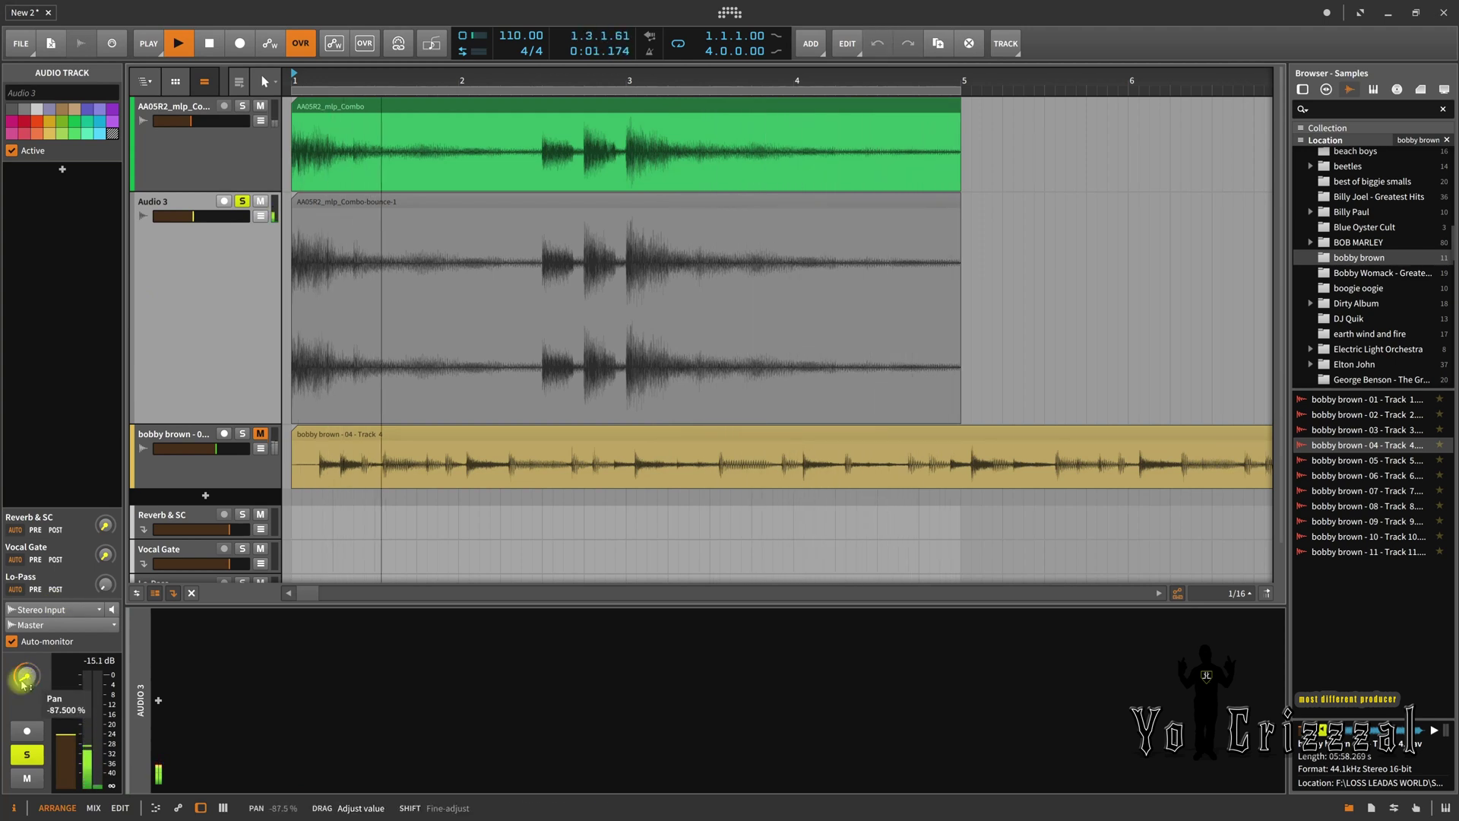
{"action": "double_click", "coordinate": [23, 679]}
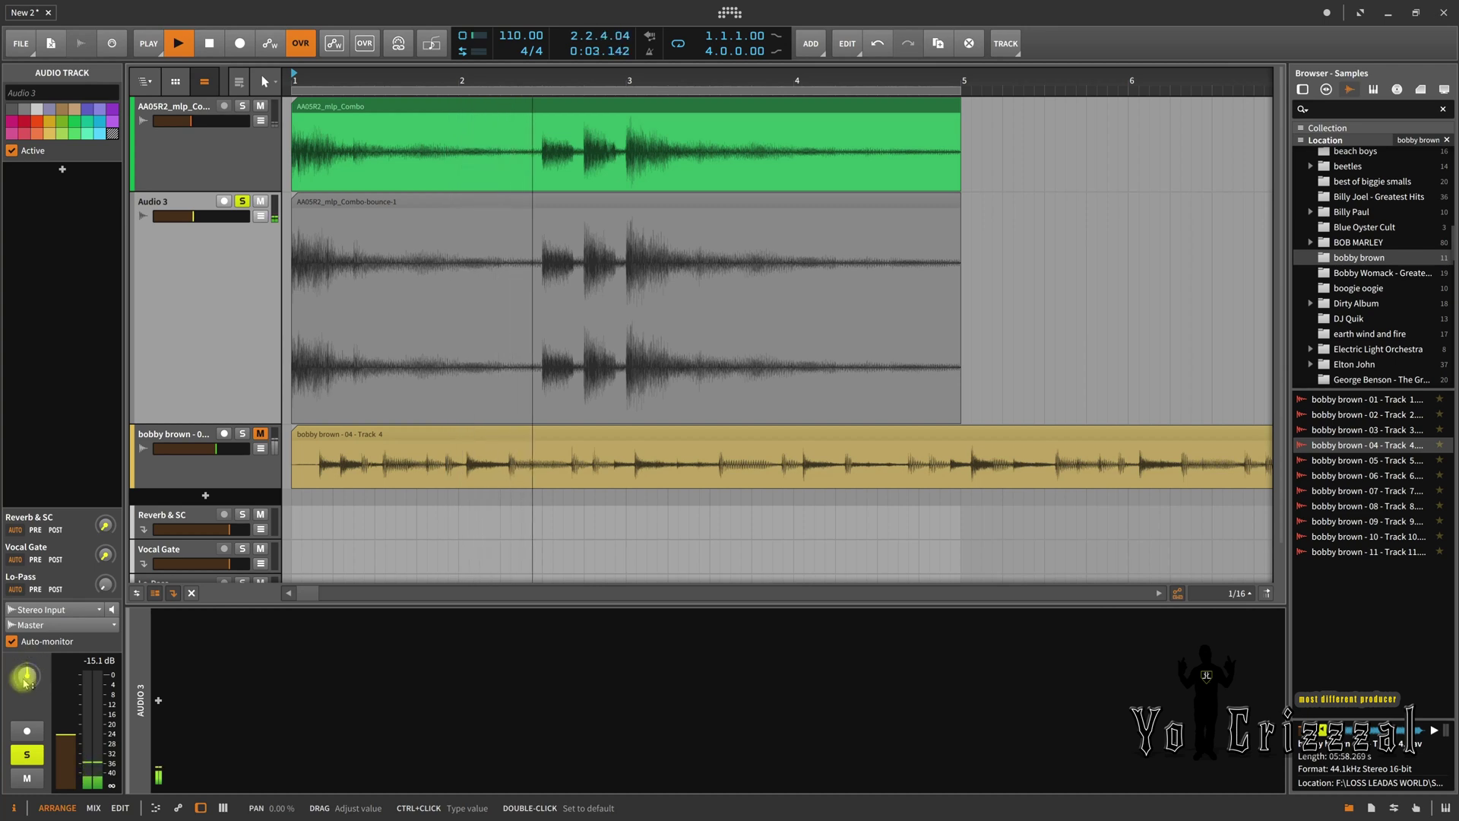
{"action": "right_click", "coordinate": [26, 680]}
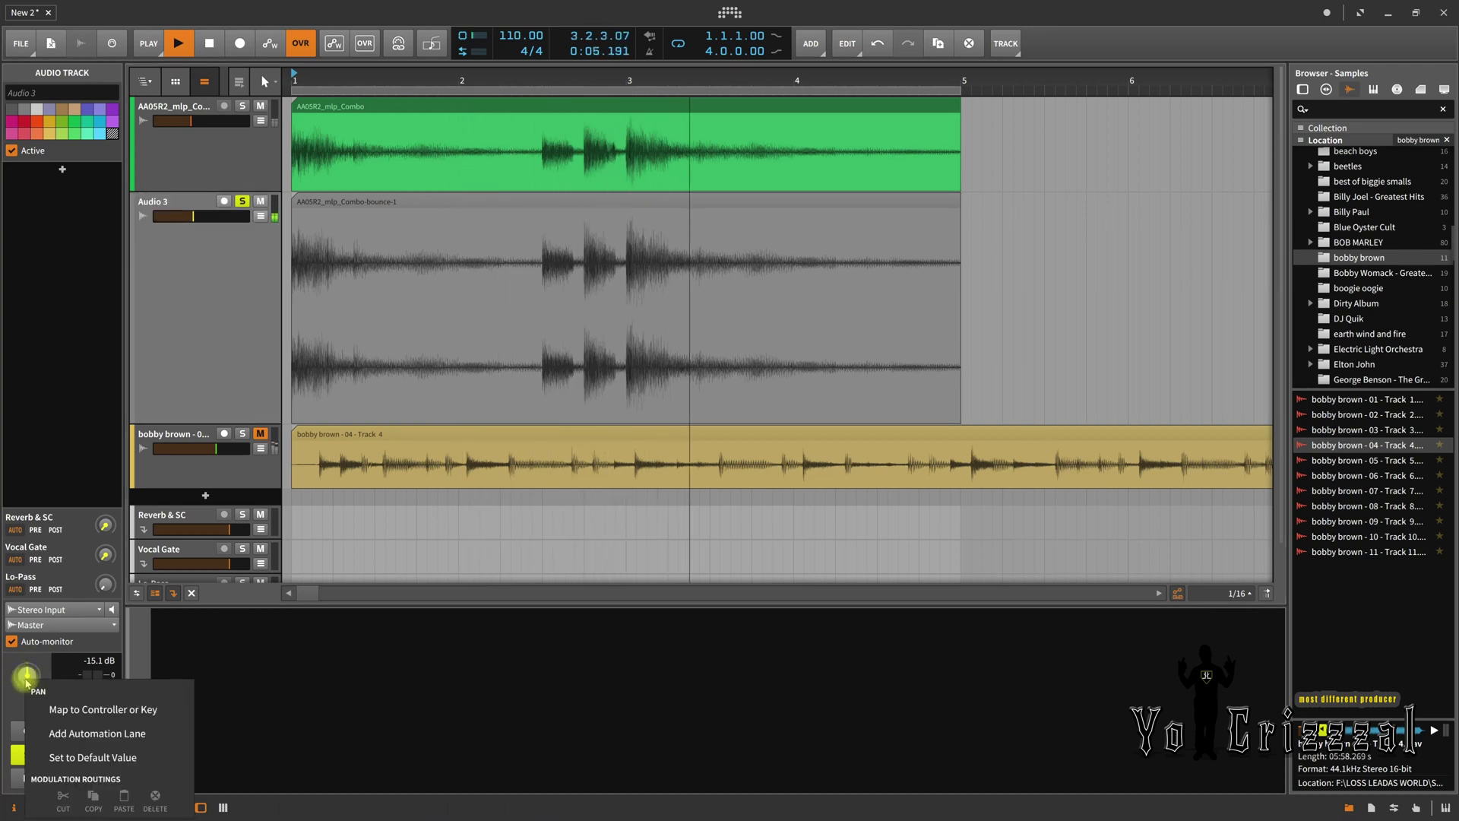
{"action": "left_click", "coordinate": [13, 695]}
{"action": "key", "text": "space"}
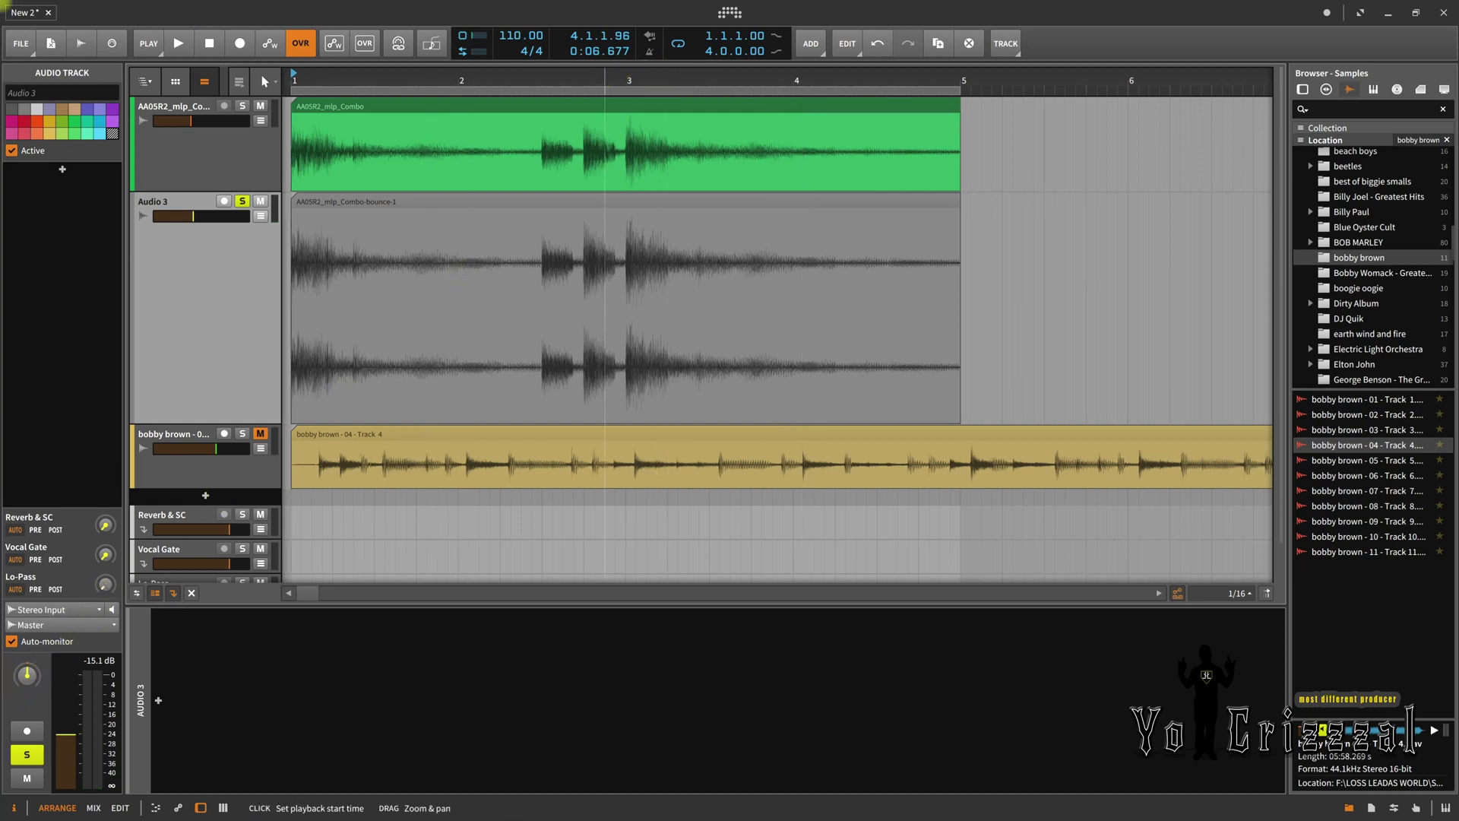
{"action": "left_click_drag", "start_coordinate": [605, 81], "coordinate": [647, 201]}
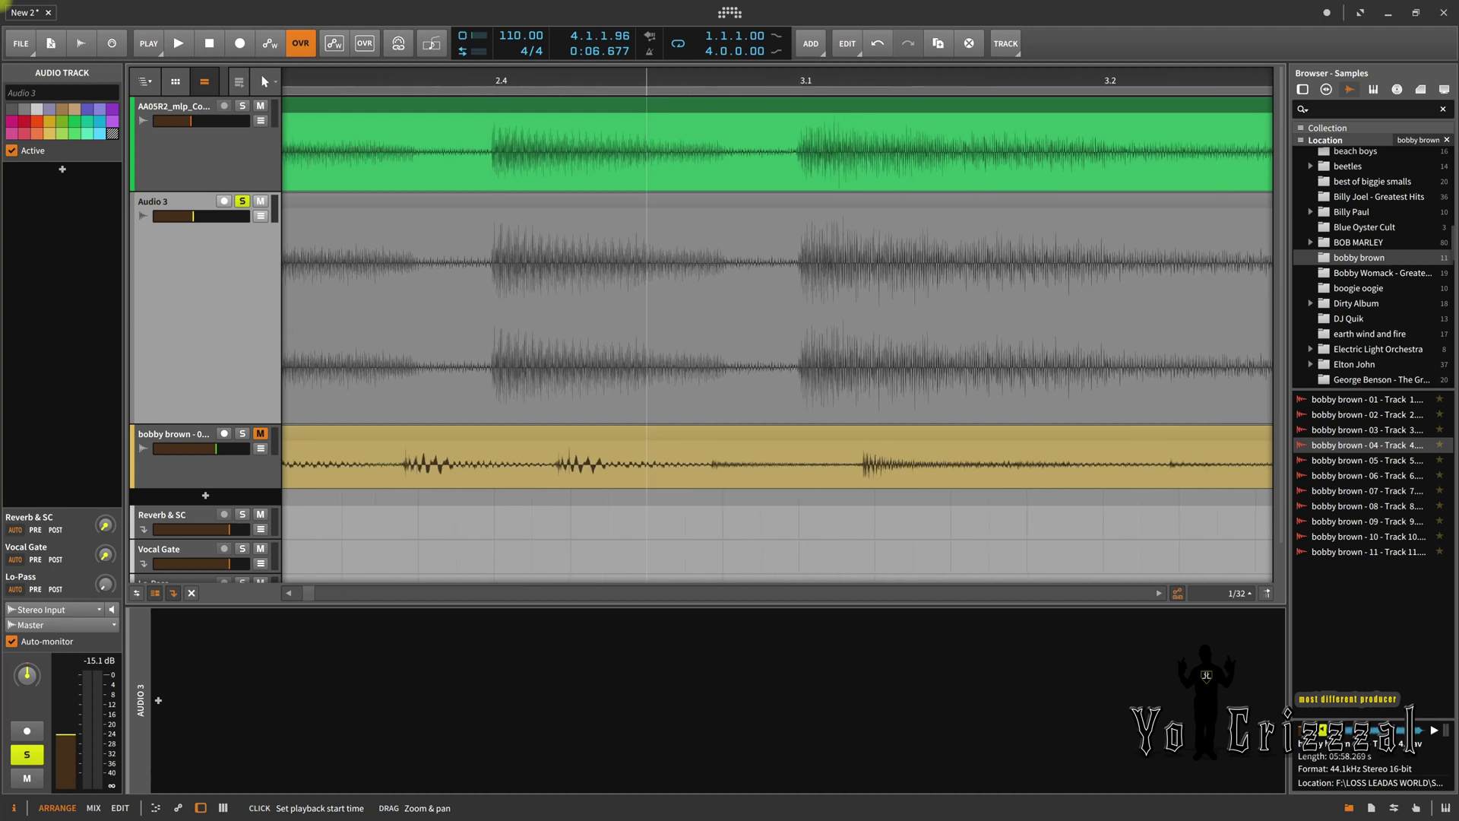
{"action": "left_click_drag", "start_coordinate": [647, 81], "coordinate": [649, 18]}
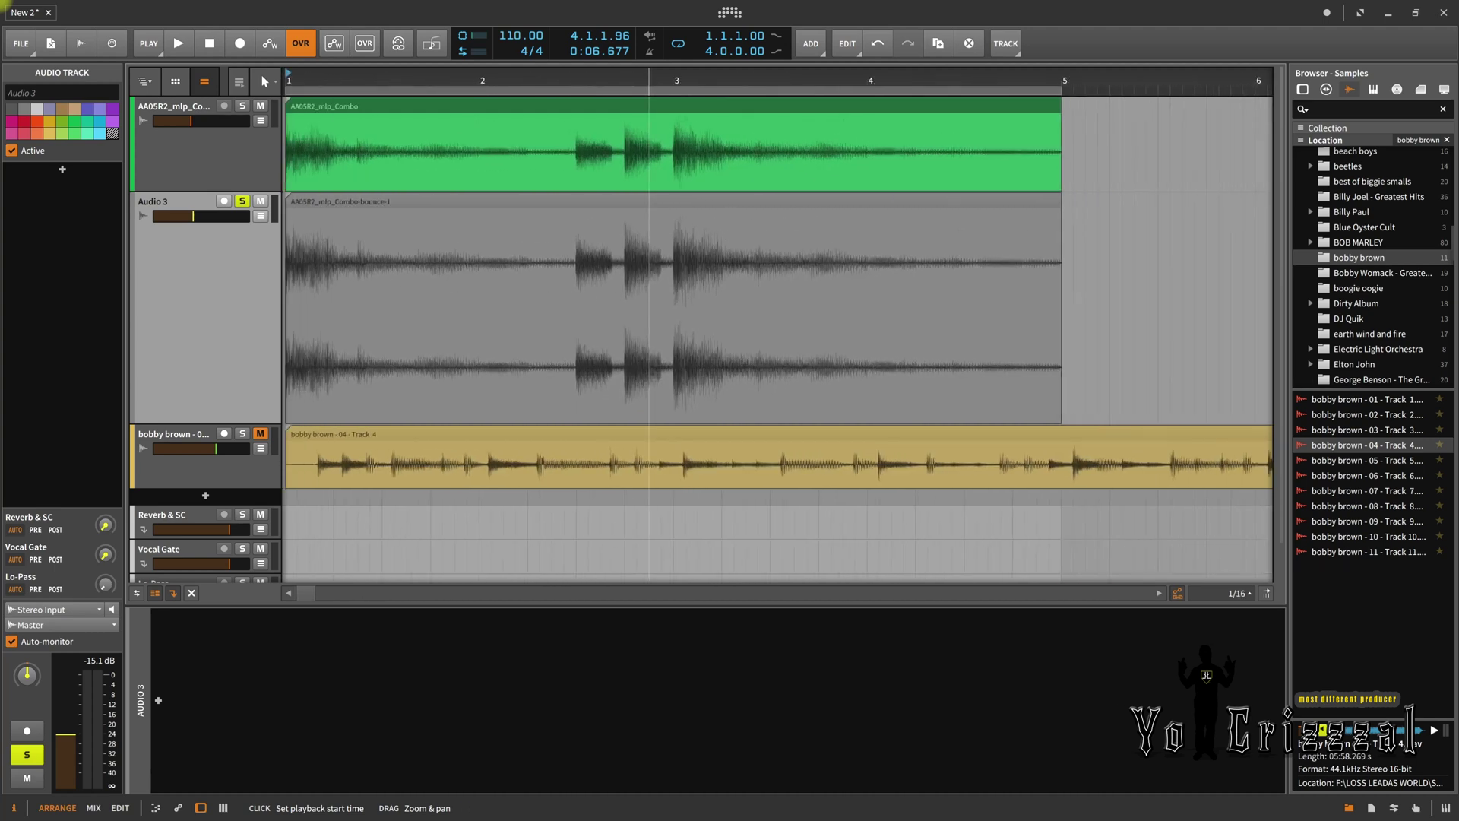
Select the Audio 3 track and reduce its height to a compact lane in the arranger
{"action": "left_click_drag", "start_coordinate": [649, 79], "coordinate": [649, 85]}
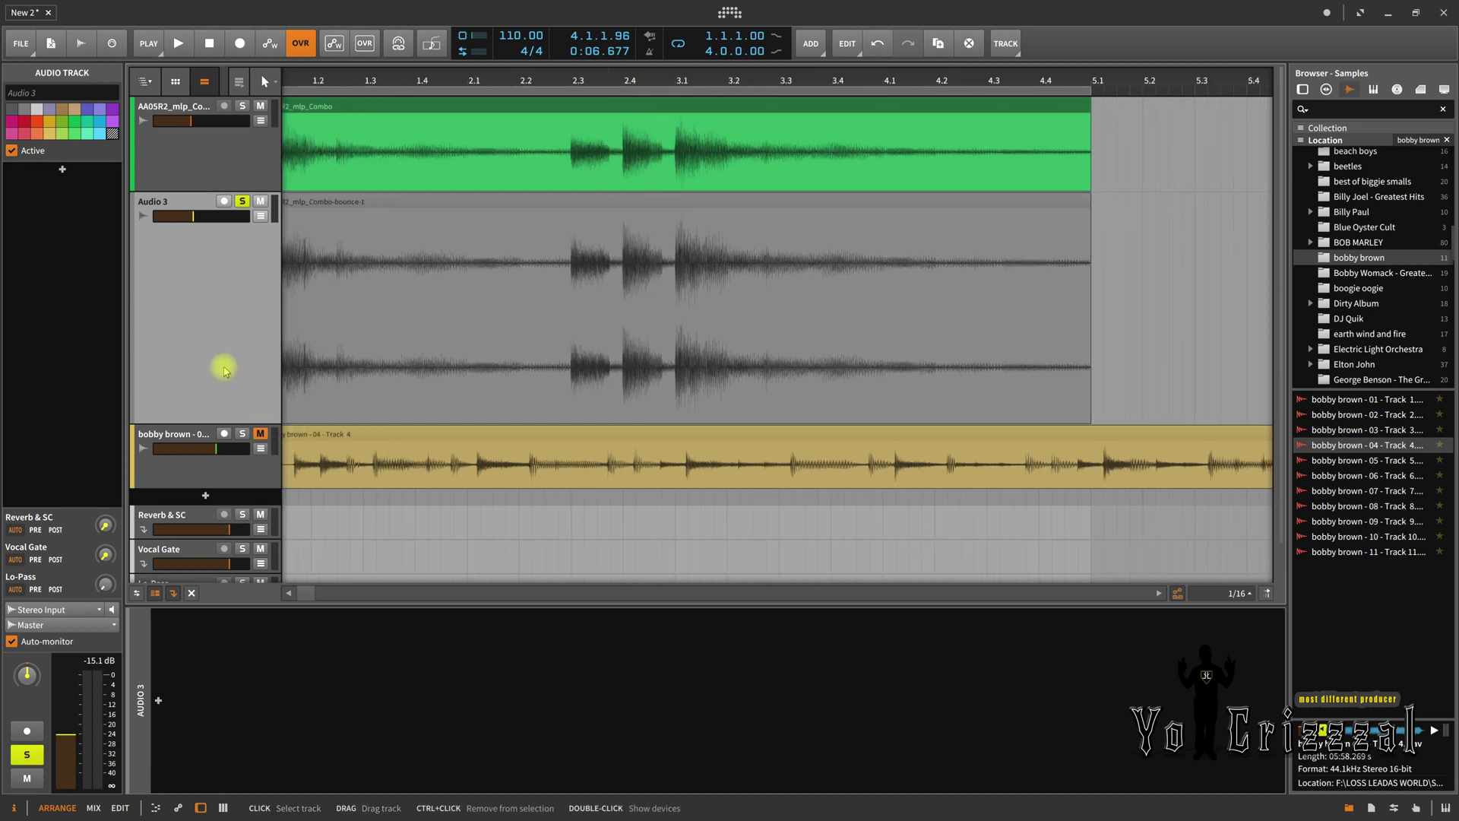
{"action": "left_click", "coordinate": [180, 552]}
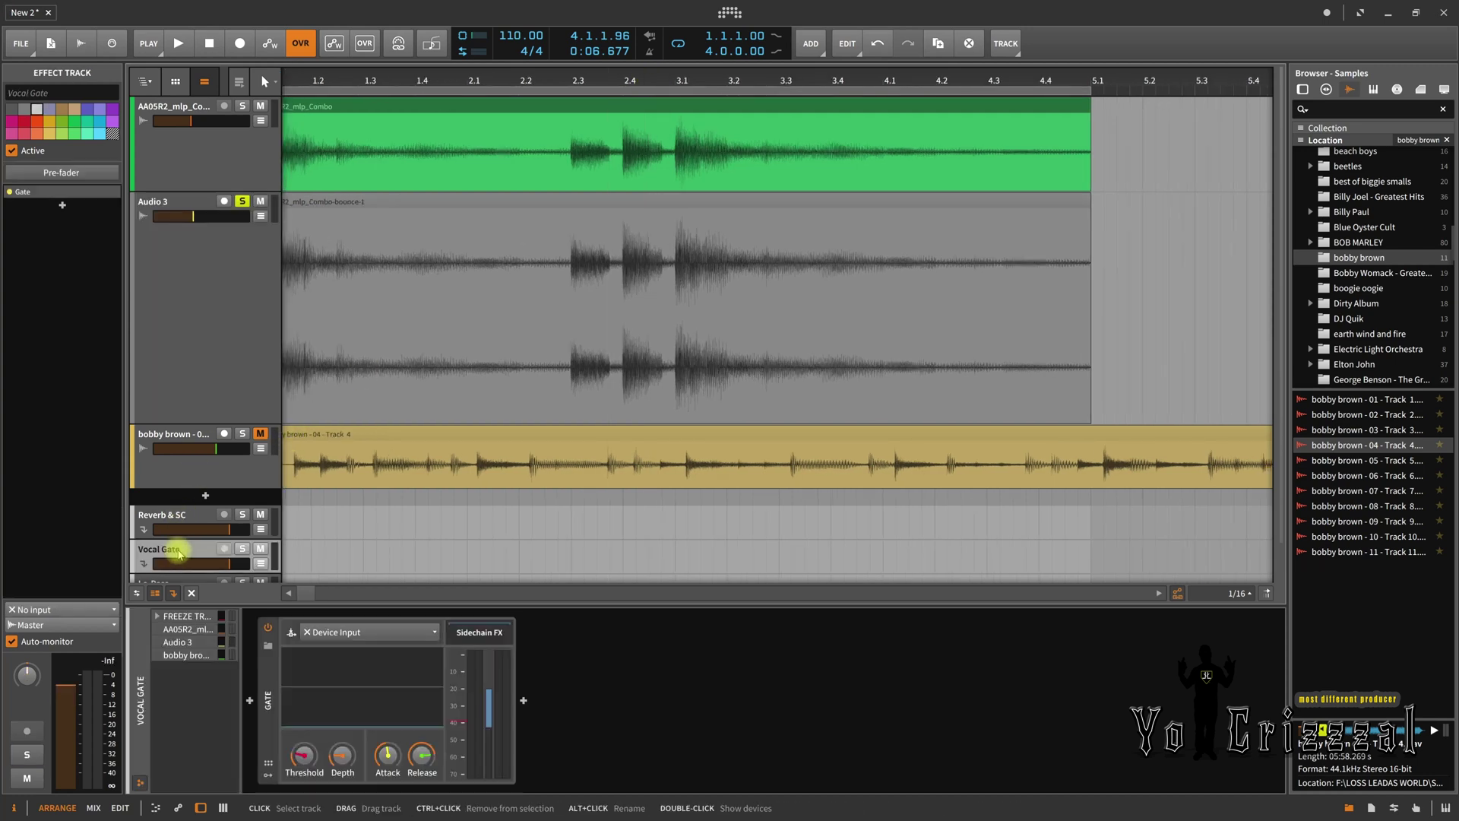
{"action": "left_click", "coordinate": [180, 381]}
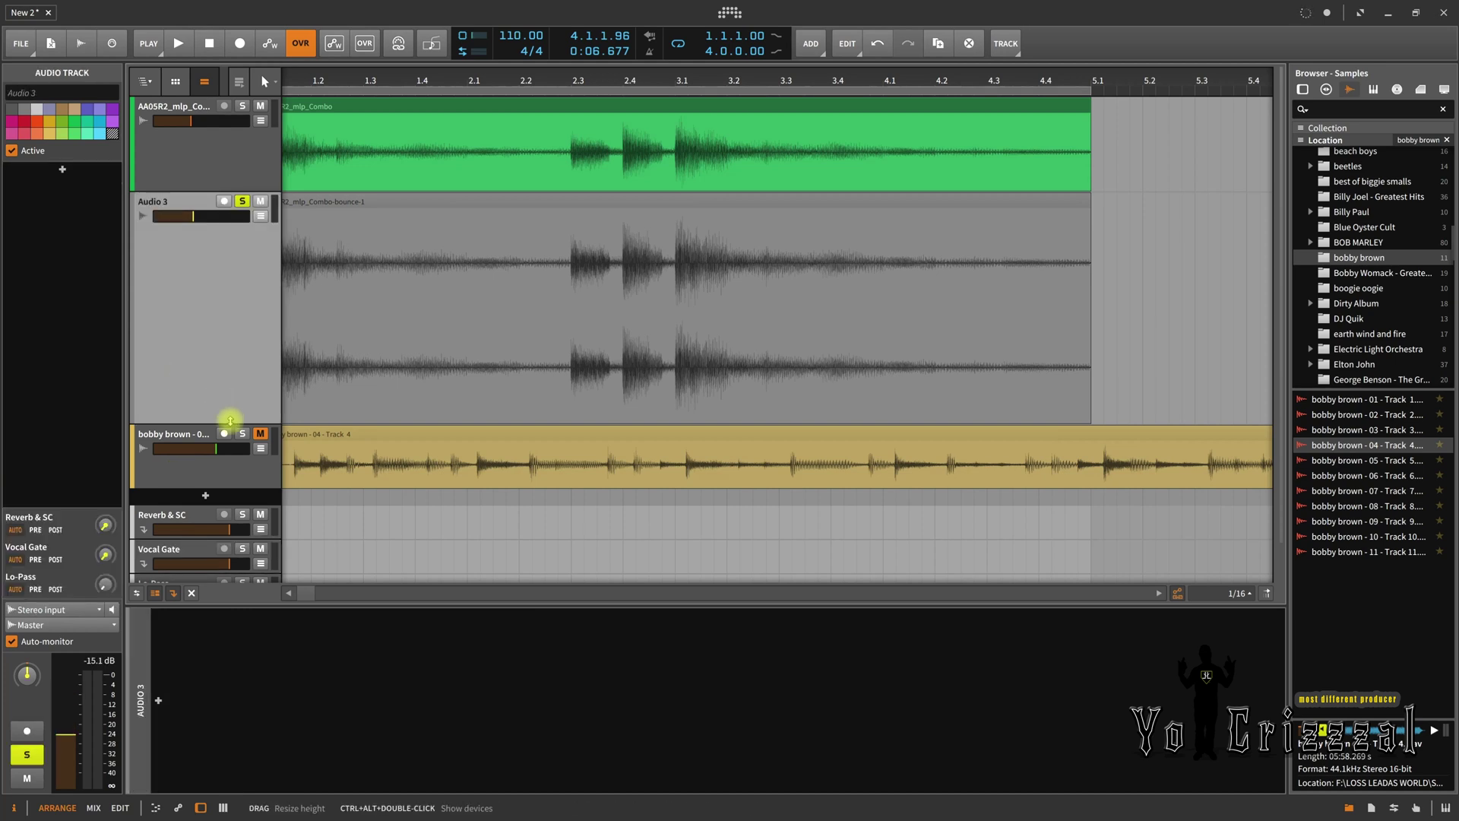
{"action": "left_click_drag", "start_coordinate": [230, 422], "coordinate": [233, 262]}
Turn off Audio 3's solo, mute Audio 3 and AA05R2_mlp_Combo, and unmute the bobby brown track
{"action": "left_click", "coordinate": [261, 201]}
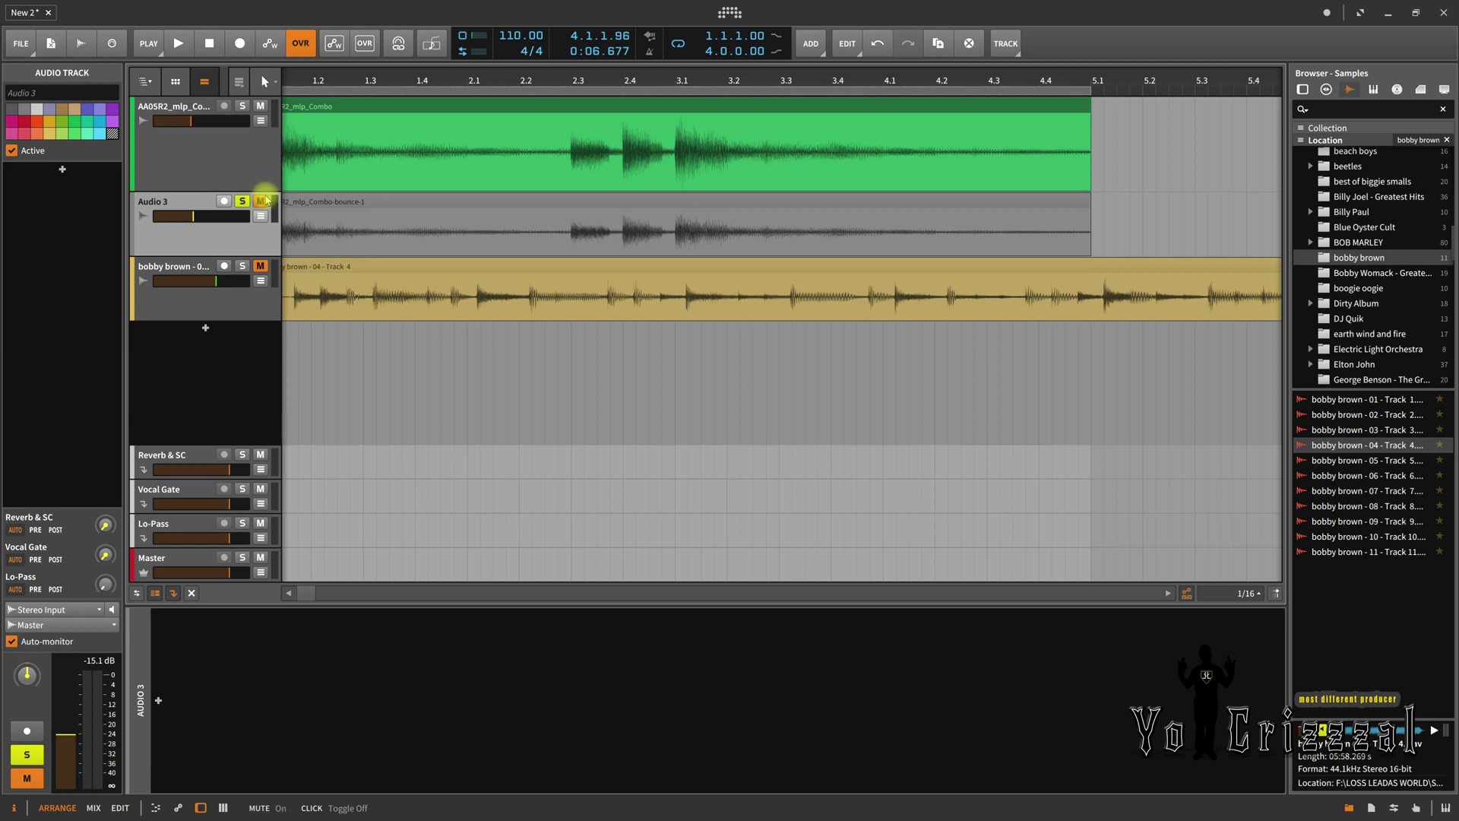
{"action": "left_click", "coordinate": [245, 201]}
{"action": "left_click", "coordinate": [260, 106]}
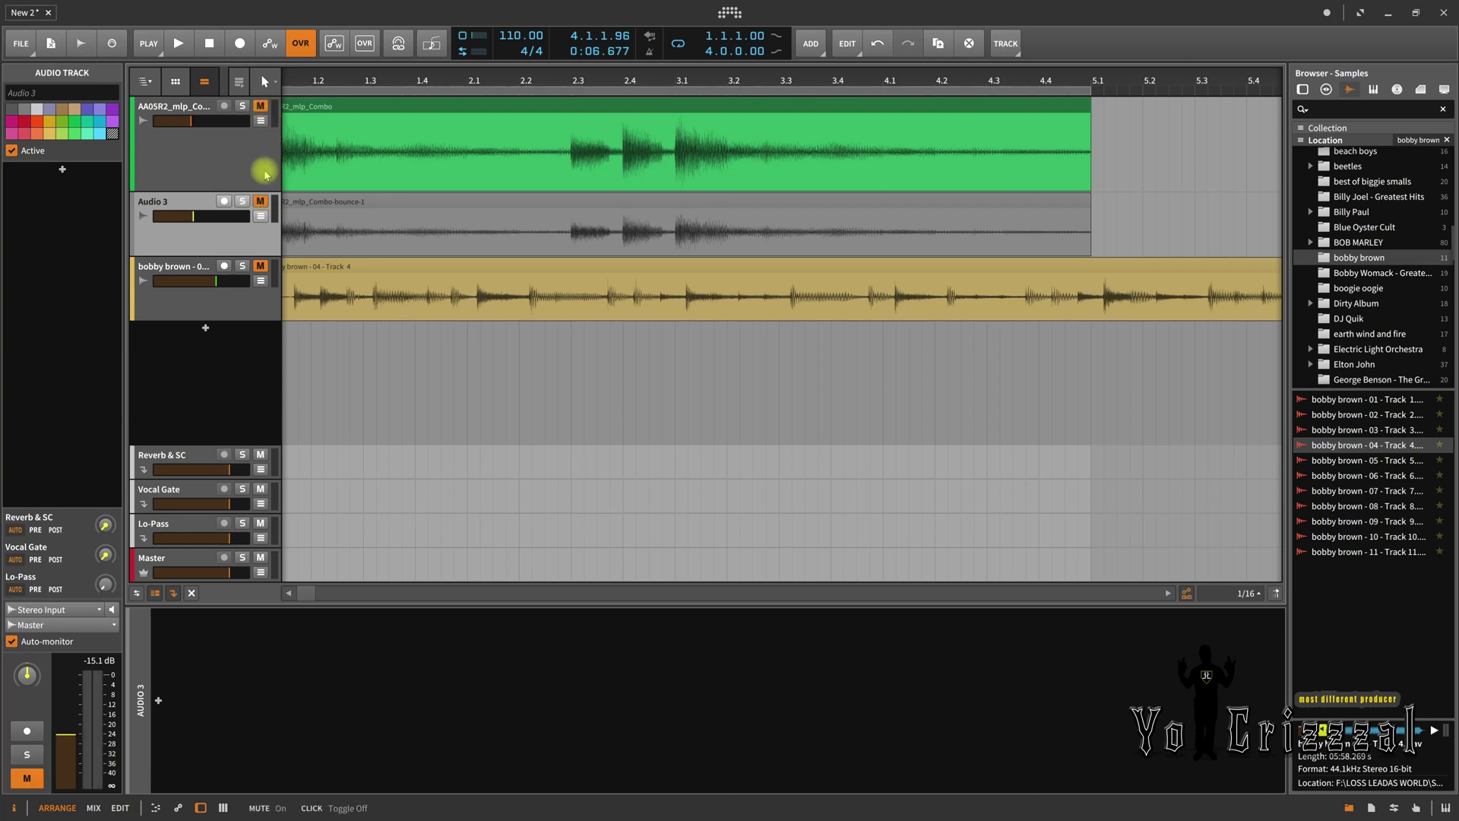
{"action": "left_click", "coordinate": [257, 266]}
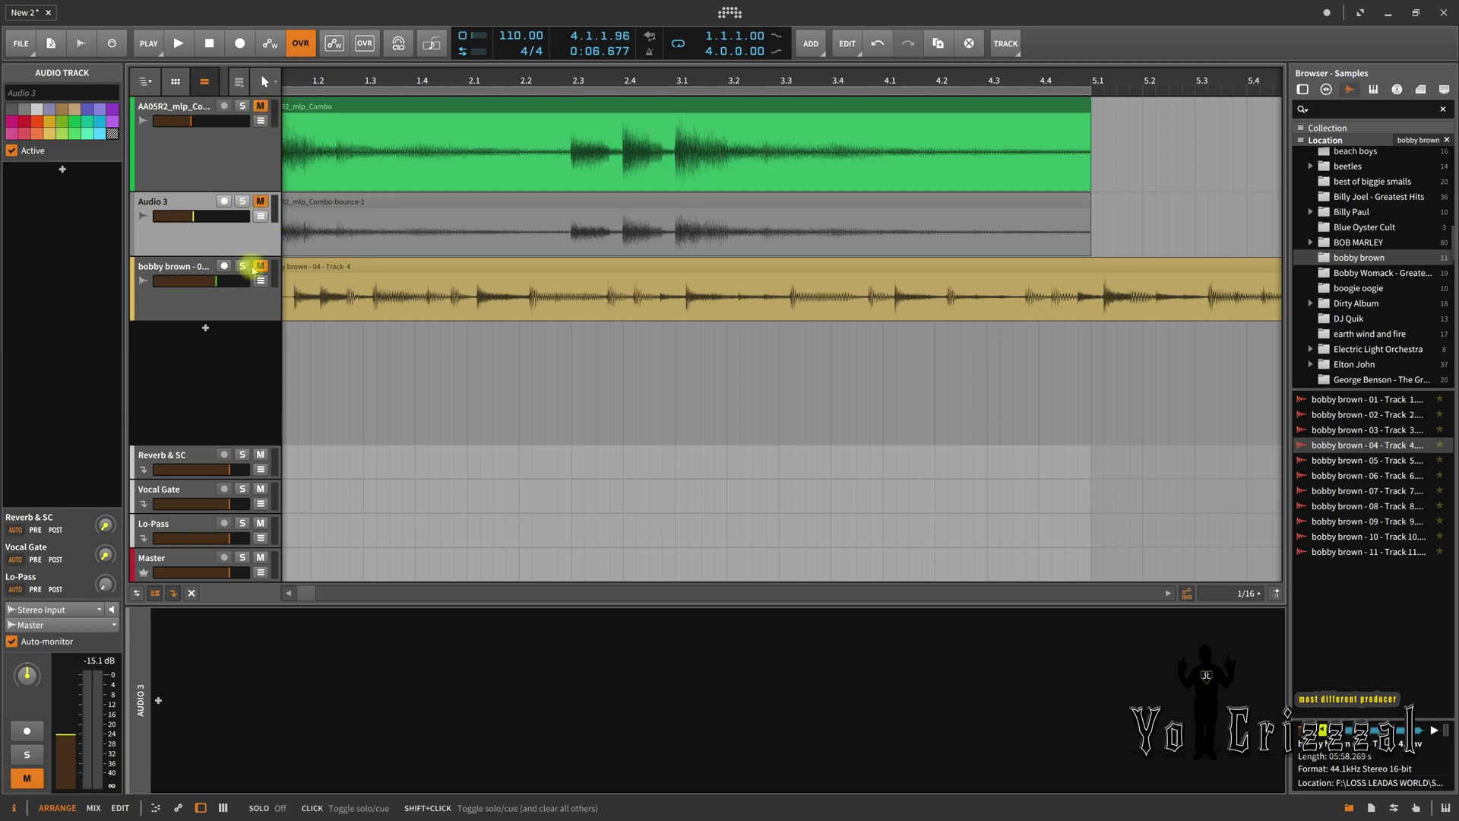
Open the bobby brown - 04 - Track 4 clip in the detail editor and compare its two channels closely around 5.1.2
{"action": "double_click", "coordinate": [334, 275]}
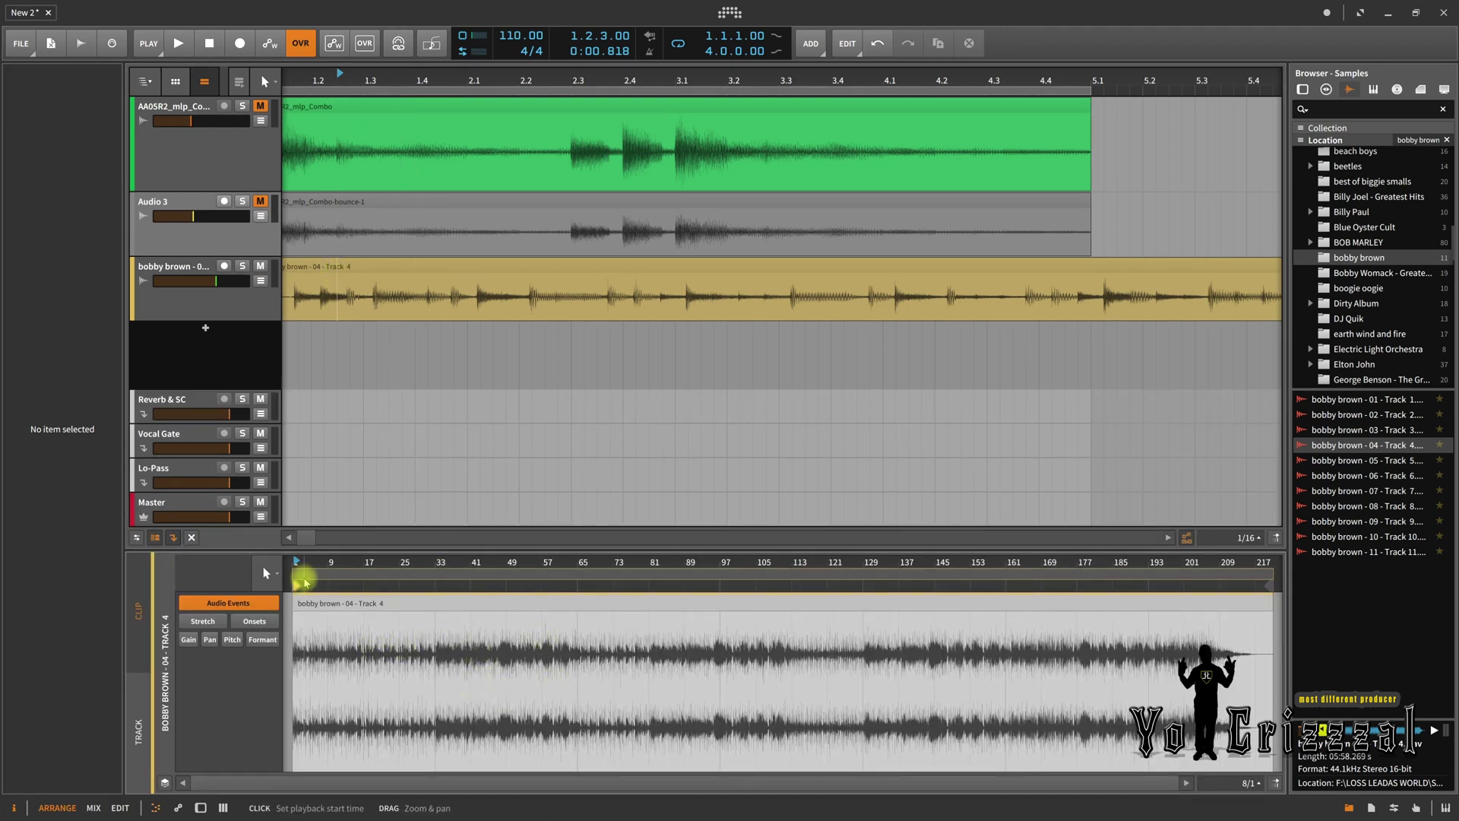
{"action": "left_click_drag", "start_coordinate": [310, 563], "coordinate": [363, 760]}
{"action": "left_click_drag", "start_coordinate": [309, 654], "coordinate": [310, 684]}
{"action": "left_click_drag", "start_coordinate": [365, 563], "coordinate": [365, 569]}
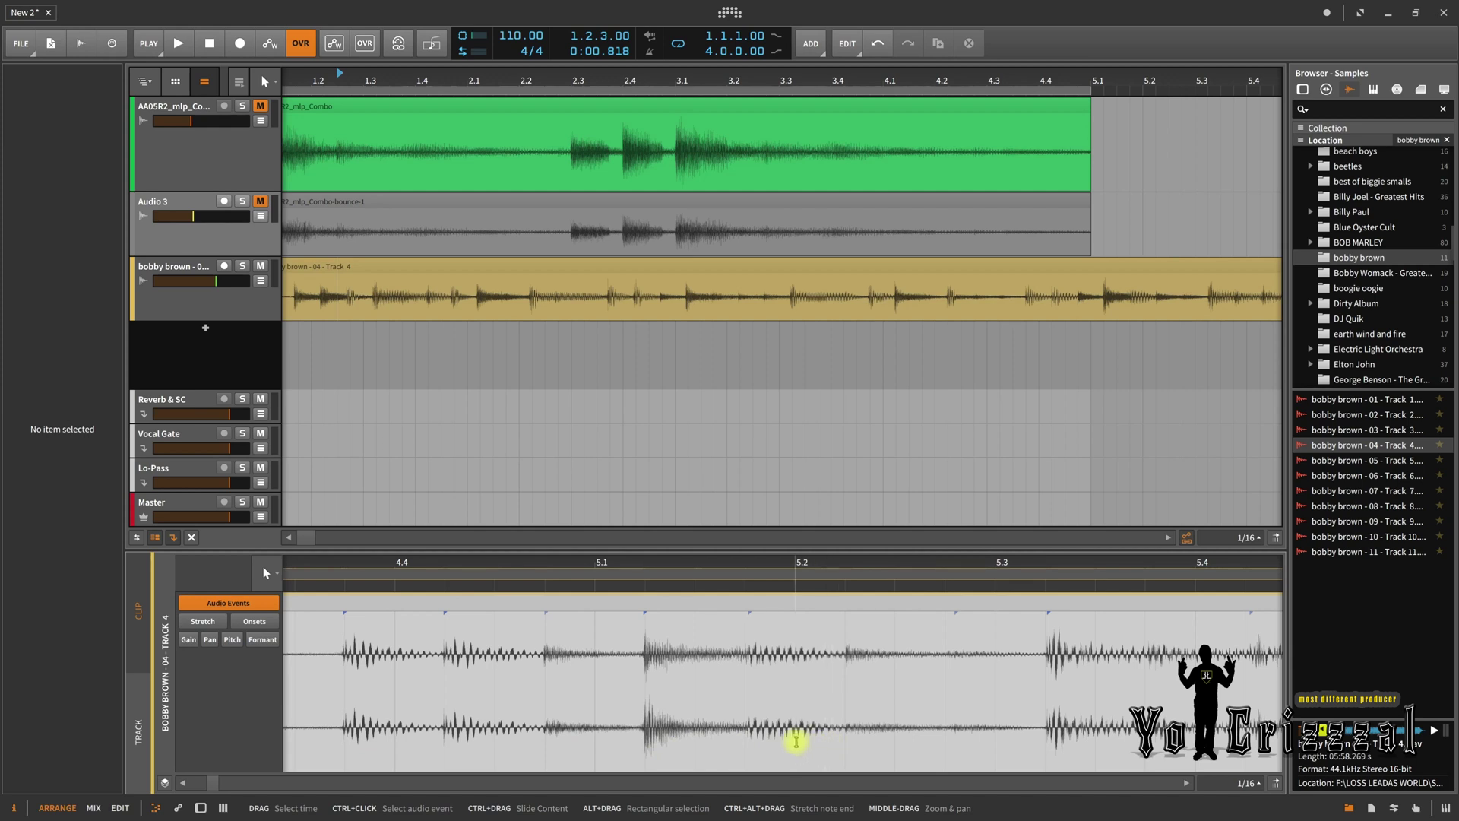
{"action": "left_click_drag", "start_coordinate": [648, 564], "coordinate": [638, 676]}
{"action": "left_click", "coordinate": [675, 657]}
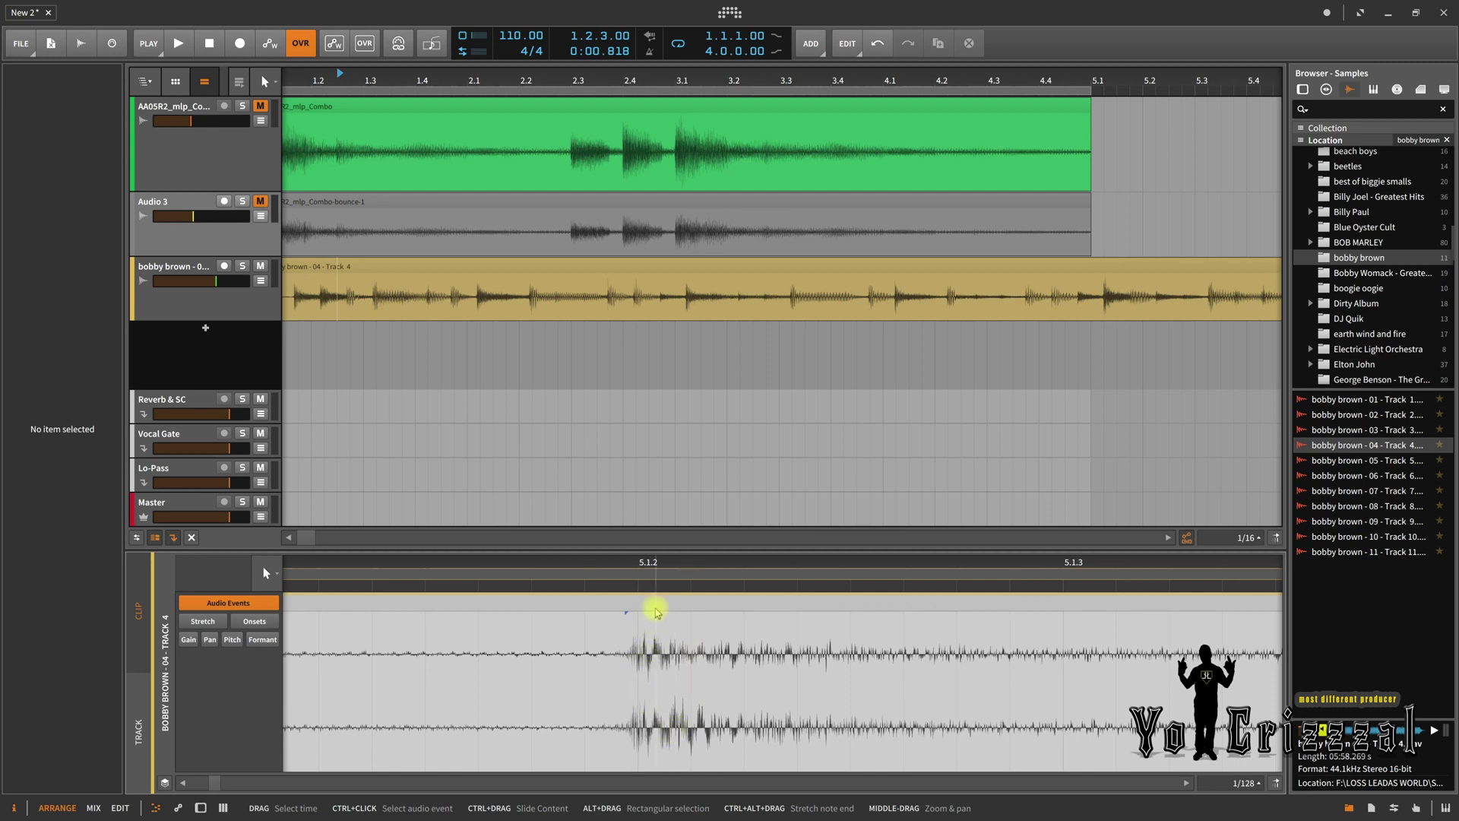
{"action": "left_click_drag", "start_coordinate": [655, 563], "coordinate": [678, 726]}
Compare the left and right channel waveforms of the bobby brown clip around 5.4.2
{"action": "left_click_drag", "start_coordinate": [946, 563], "coordinate": [695, 560]}
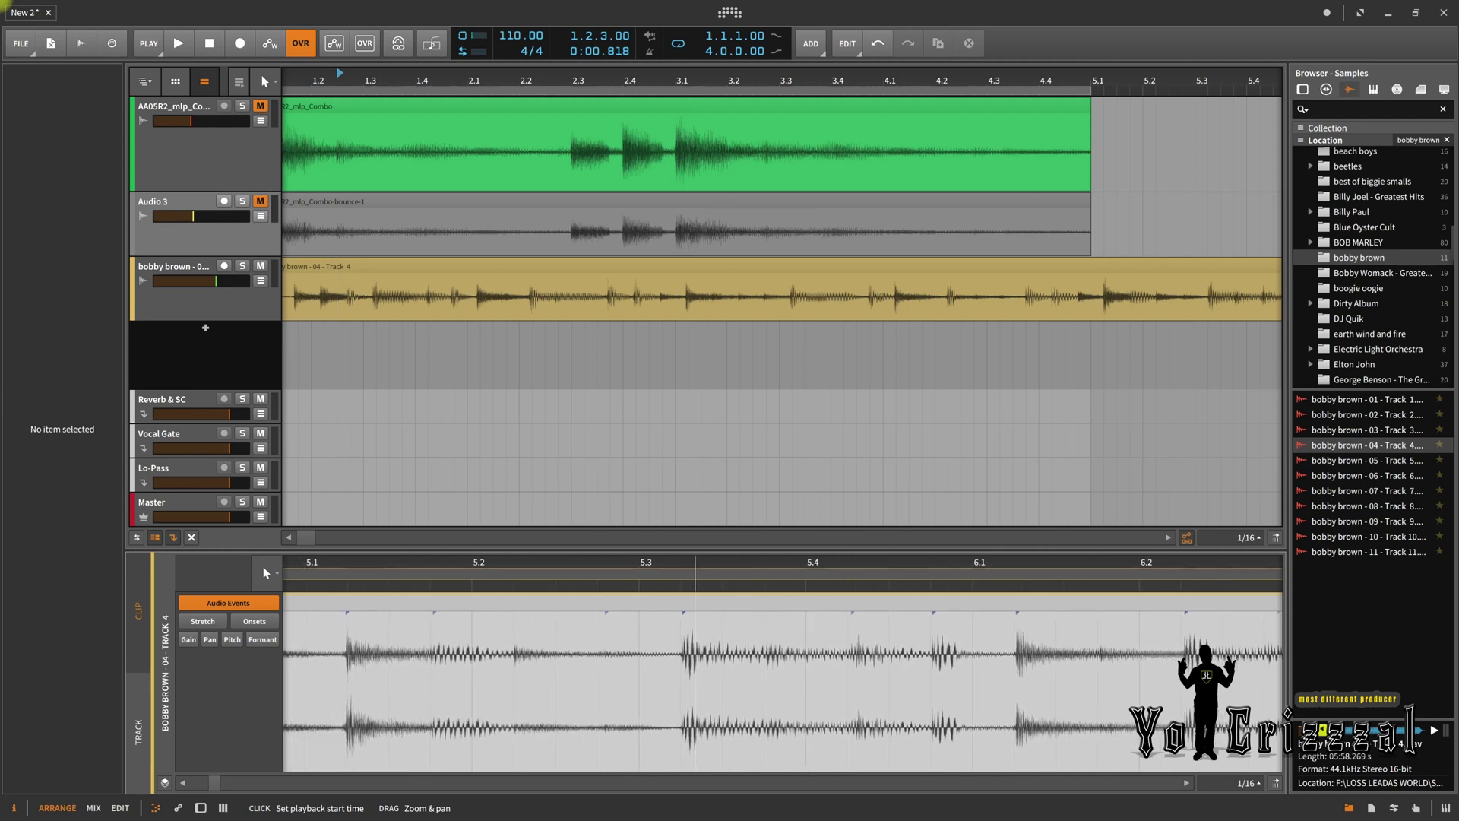
{"action": "left_click_drag", "start_coordinate": [854, 564], "coordinate": [839, 614]}
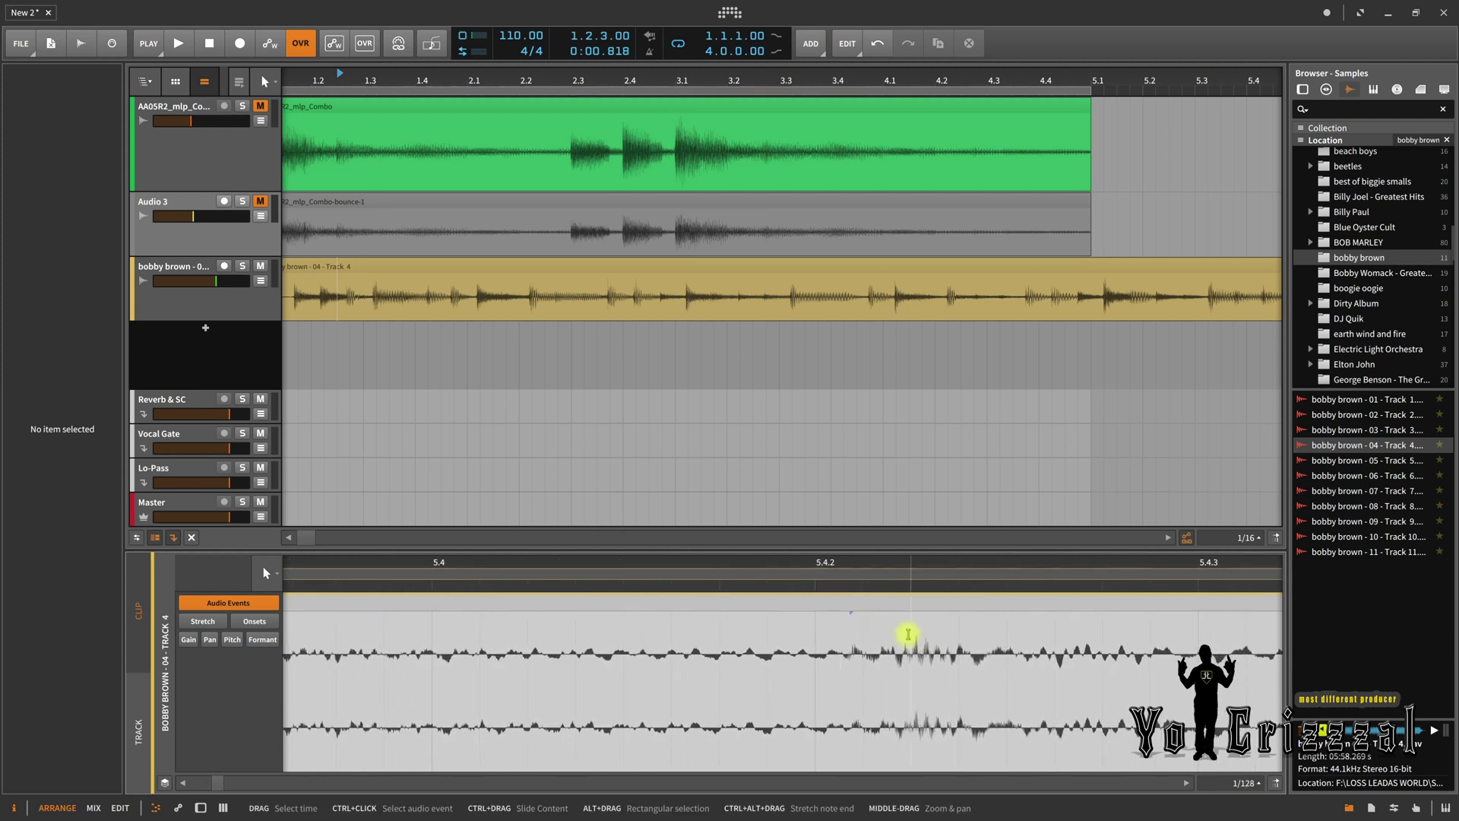
{"action": "left_click_drag", "start_coordinate": [869, 563], "coordinate": [870, 535]}
{"action": "left_click_drag", "start_coordinate": [700, 563], "coordinate": [834, 517]}
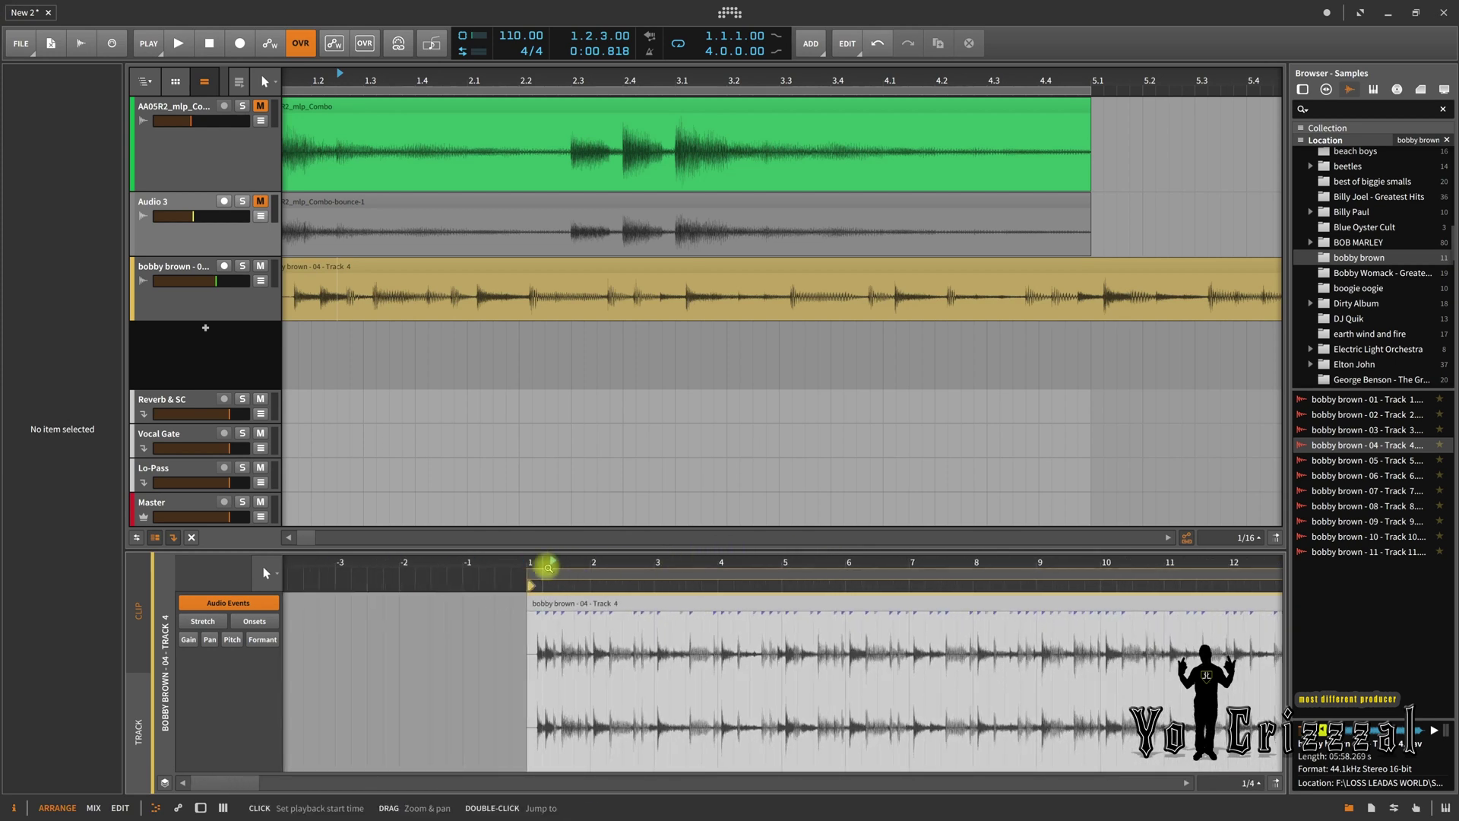
Examine the first hits of the bobby brown clip between 1.1.3 and 1.2.3 for differences between its two channels
{"action": "left_click_drag", "start_coordinate": [544, 564], "coordinate": [544, 619]}
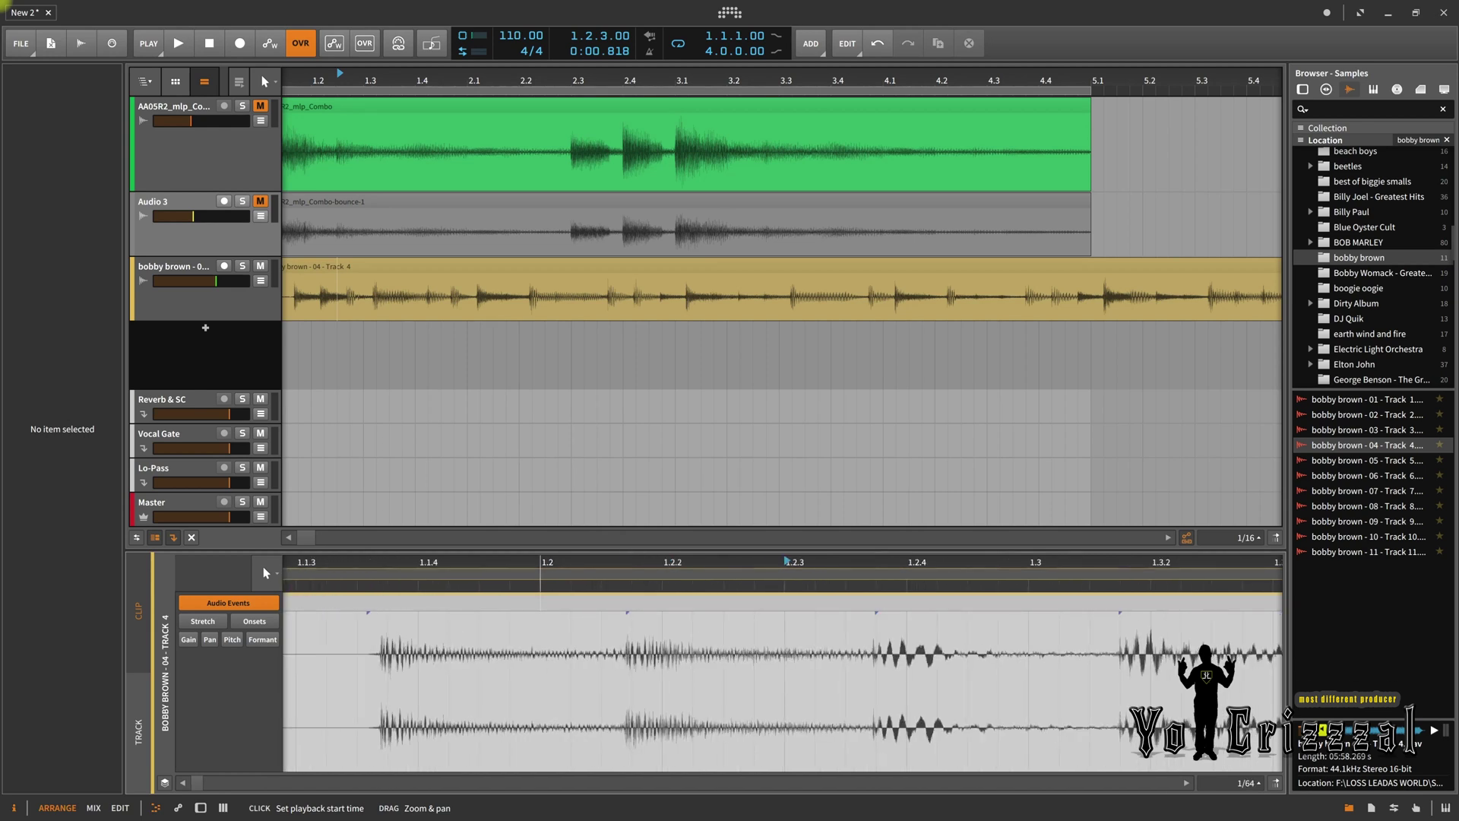
{"action": "left_click_drag", "start_coordinate": [540, 564], "coordinate": [531, 548]}
{"action": "left_click_drag", "start_coordinate": [544, 605], "coordinate": [544, 628]}
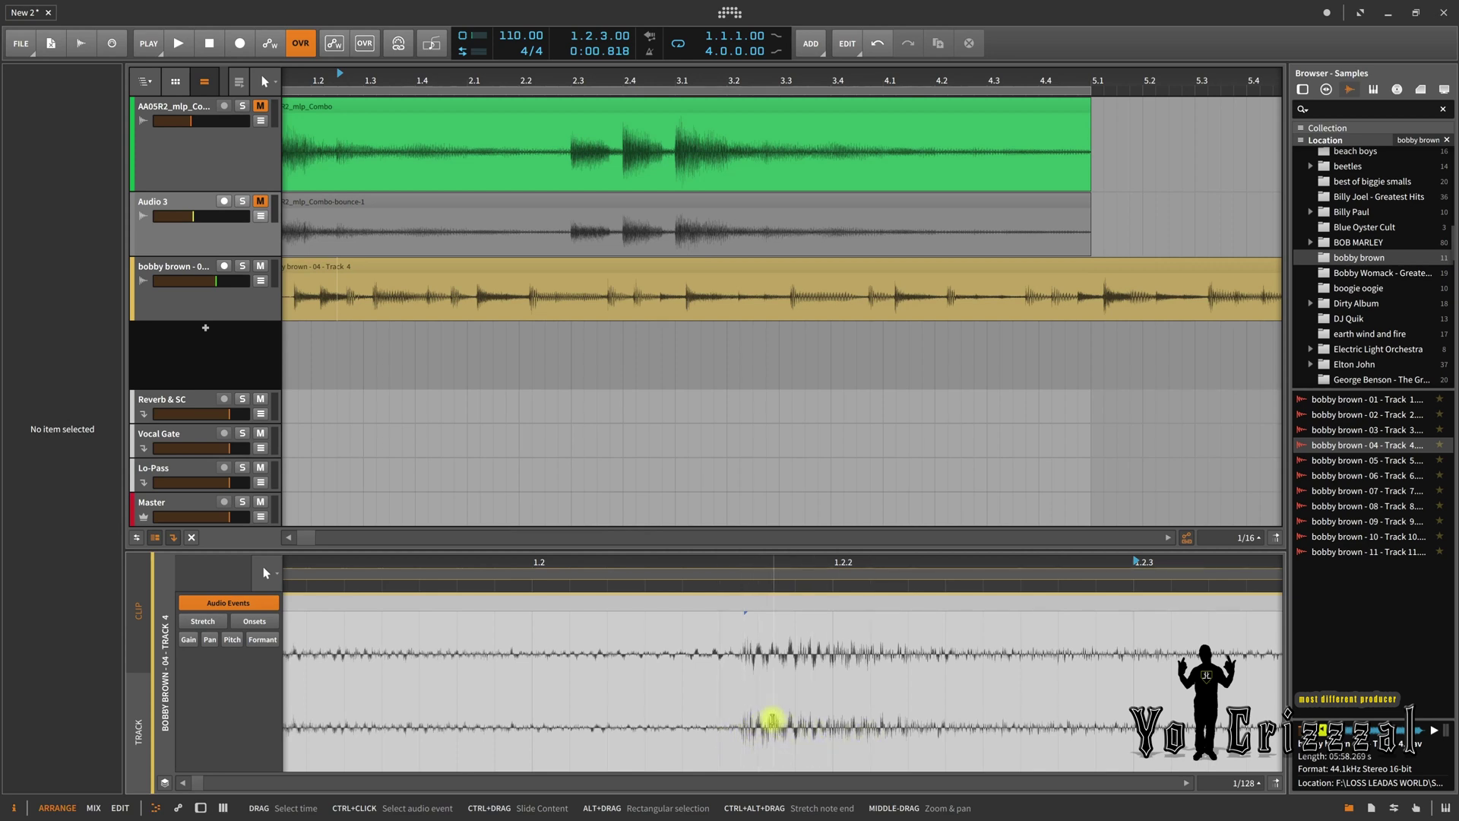
{"action": "left_click_drag", "start_coordinate": [722, 560], "coordinate": [511, 626]}
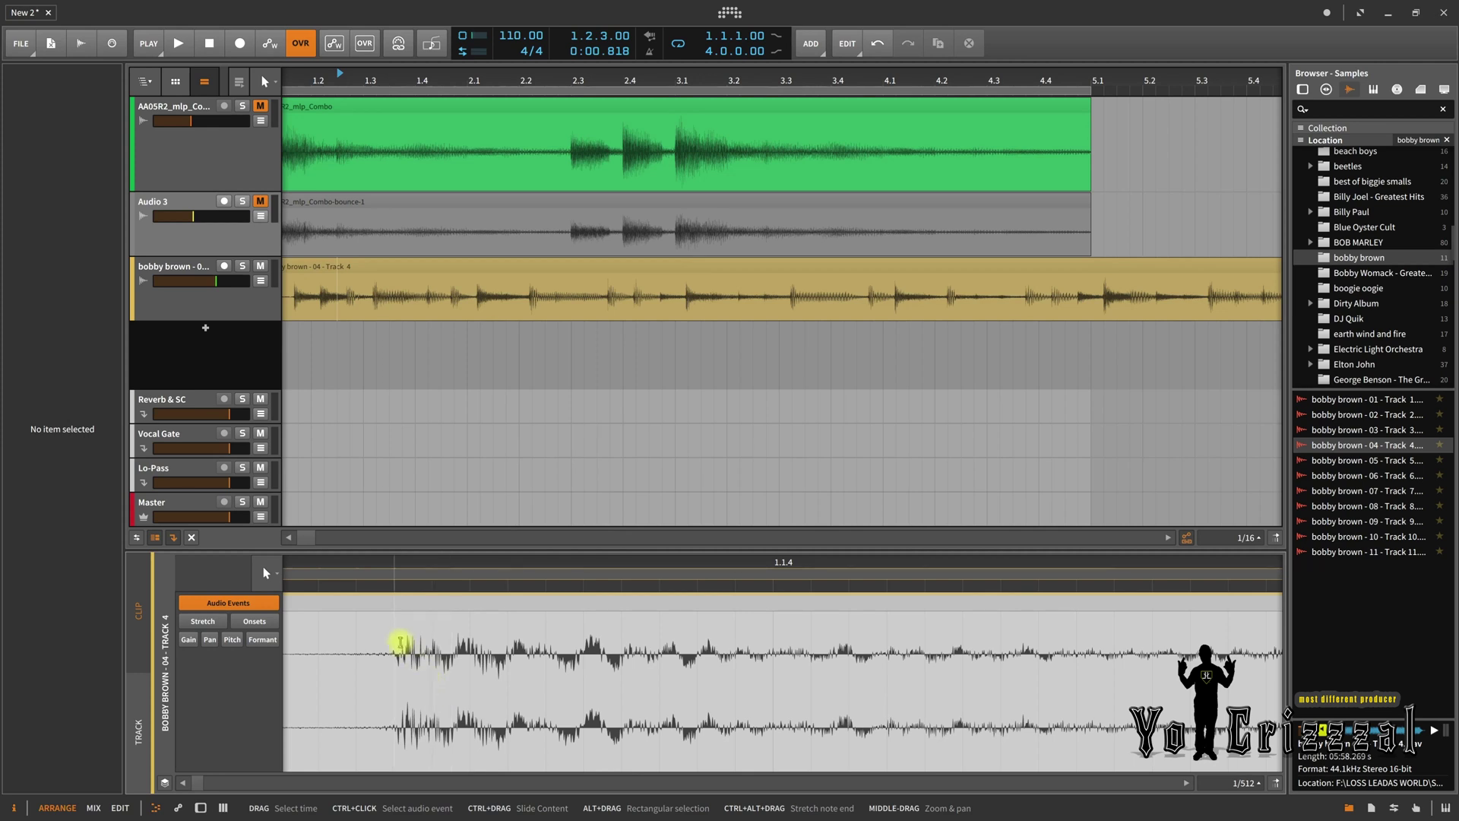
{"action": "left_click_drag", "start_coordinate": [414, 565], "coordinate": [445, 467]}
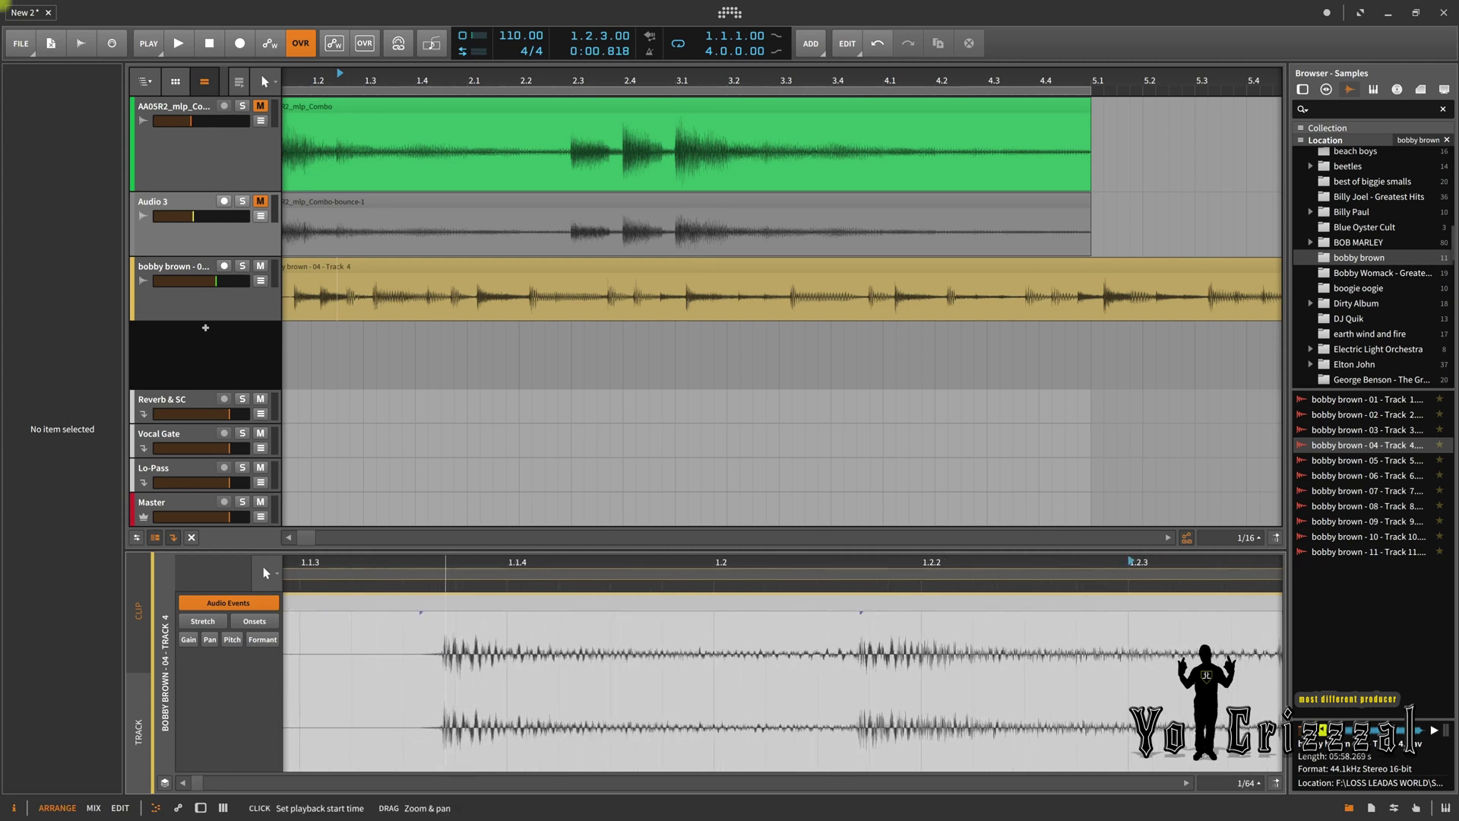
Add the Tool device from the Utility category to the bobby brown track and turn its Width down to the minimum
{"action": "double_click", "coordinate": [232, 312]}
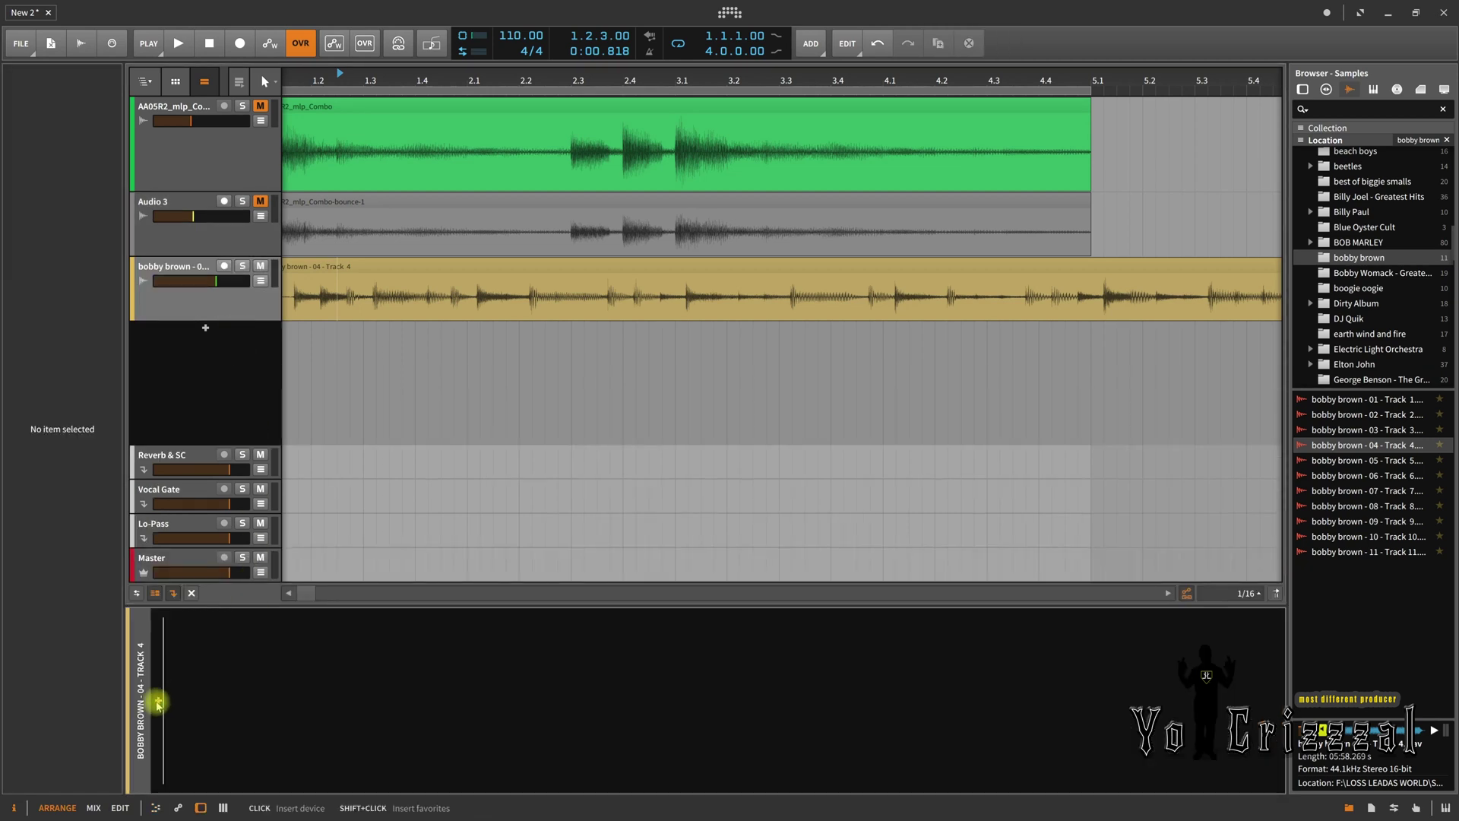
{"action": "left_click", "coordinate": [158, 701]}
{"action": "left_click", "coordinate": [589, 428]}
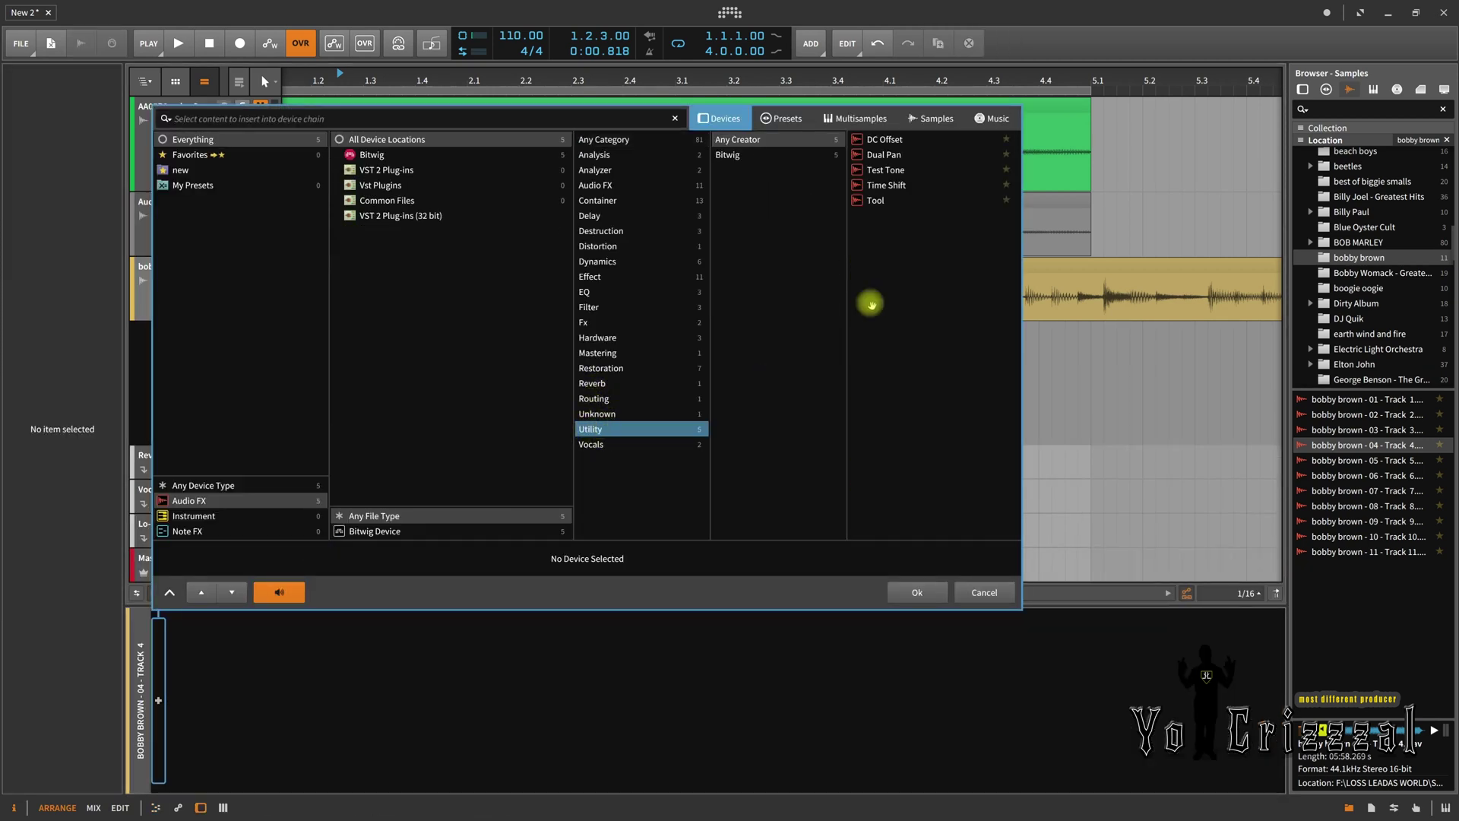
{"action": "left_click", "coordinate": [878, 201]}
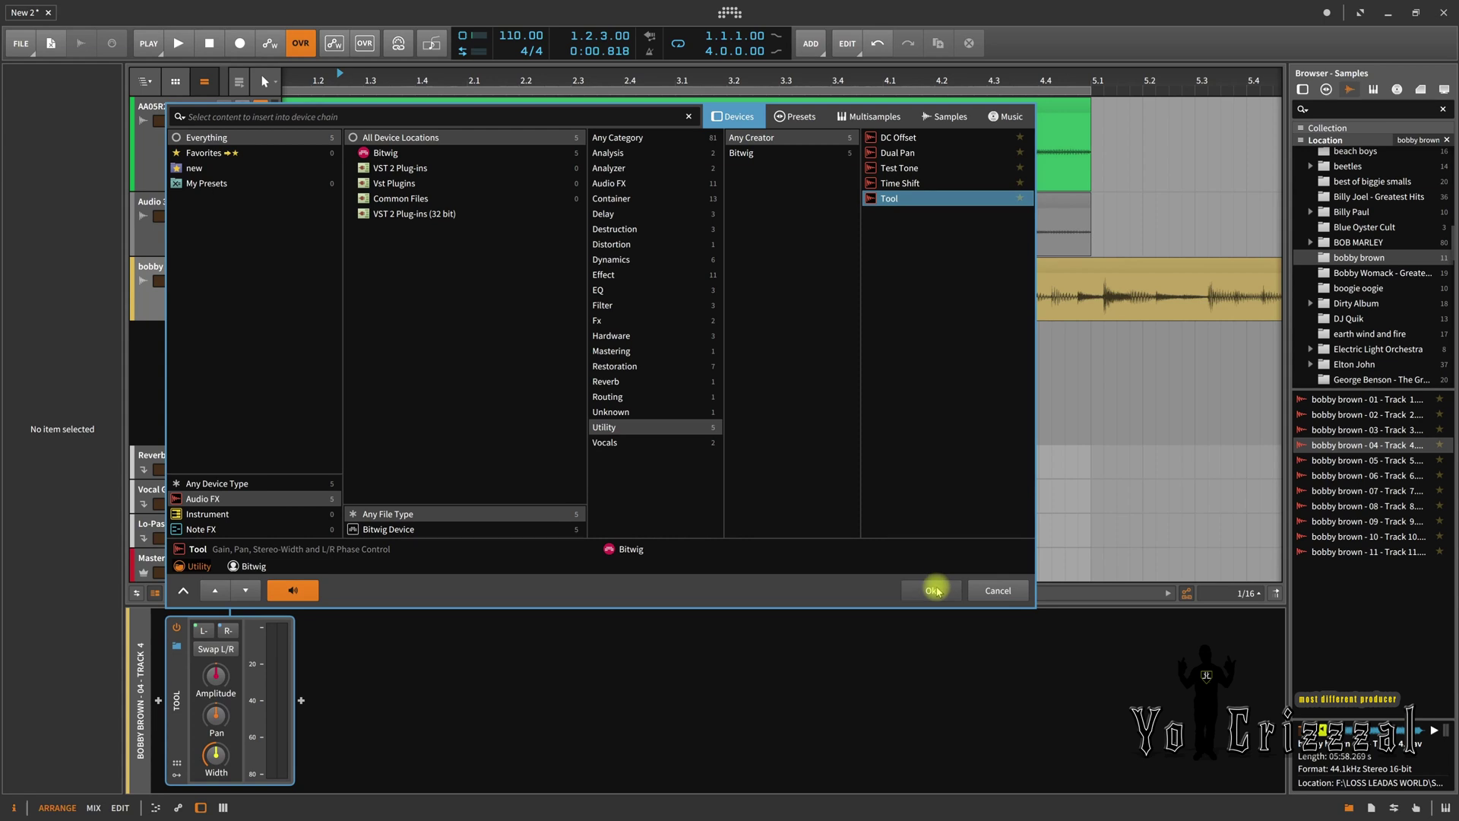
{"action": "left_click", "coordinate": [933, 591]}
{"action": "left_click_drag", "start_coordinate": [216, 753], "coordinate": [216, 791]}
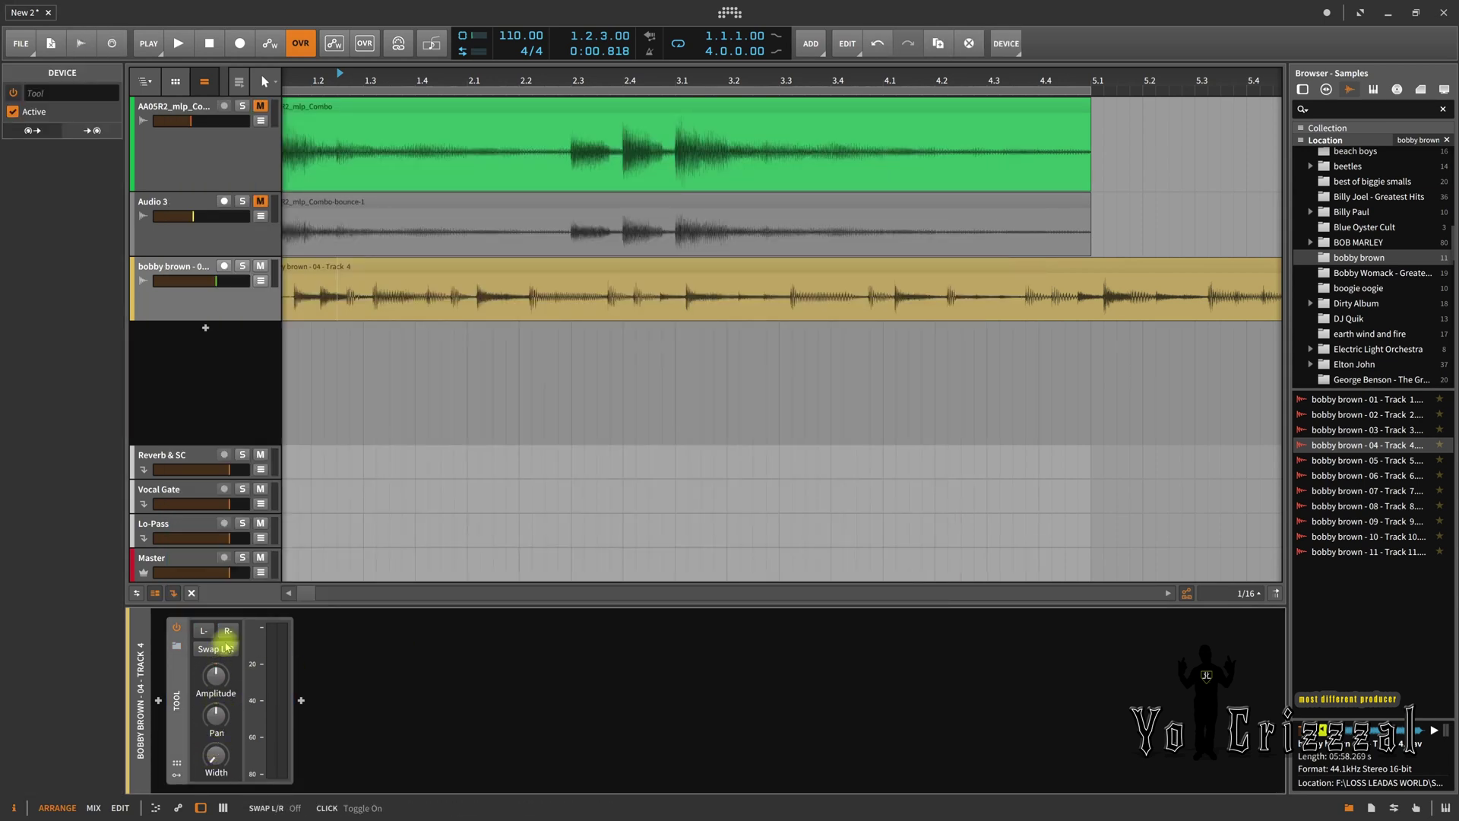
Bounce the bobby brown - 04 - Track 4 clip to a new track with Pre-Fader source and 24-bit depth
{"action": "left_click", "coordinate": [335, 273]}
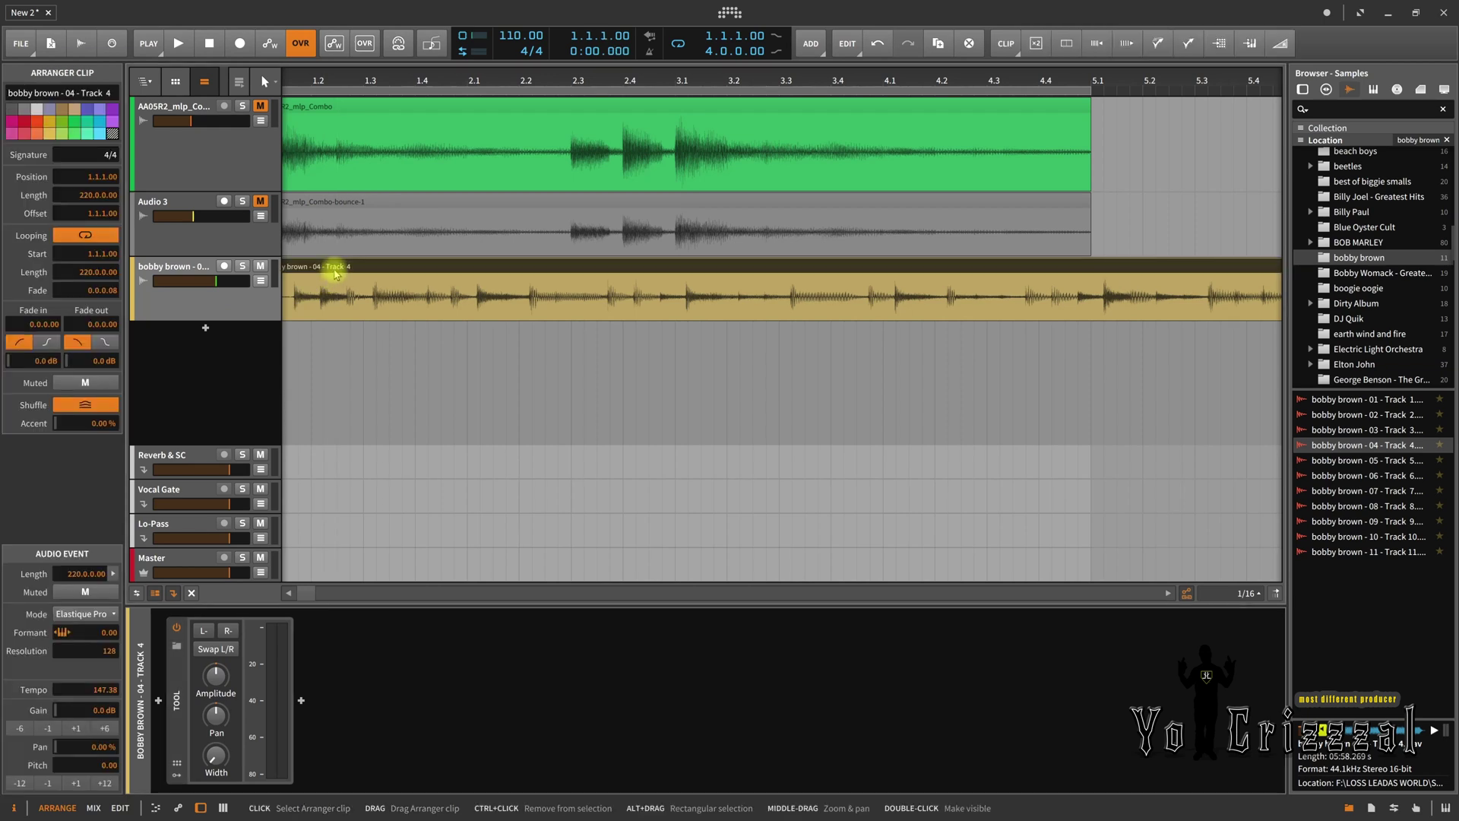
{"action": "right_click", "coordinate": [335, 274]}
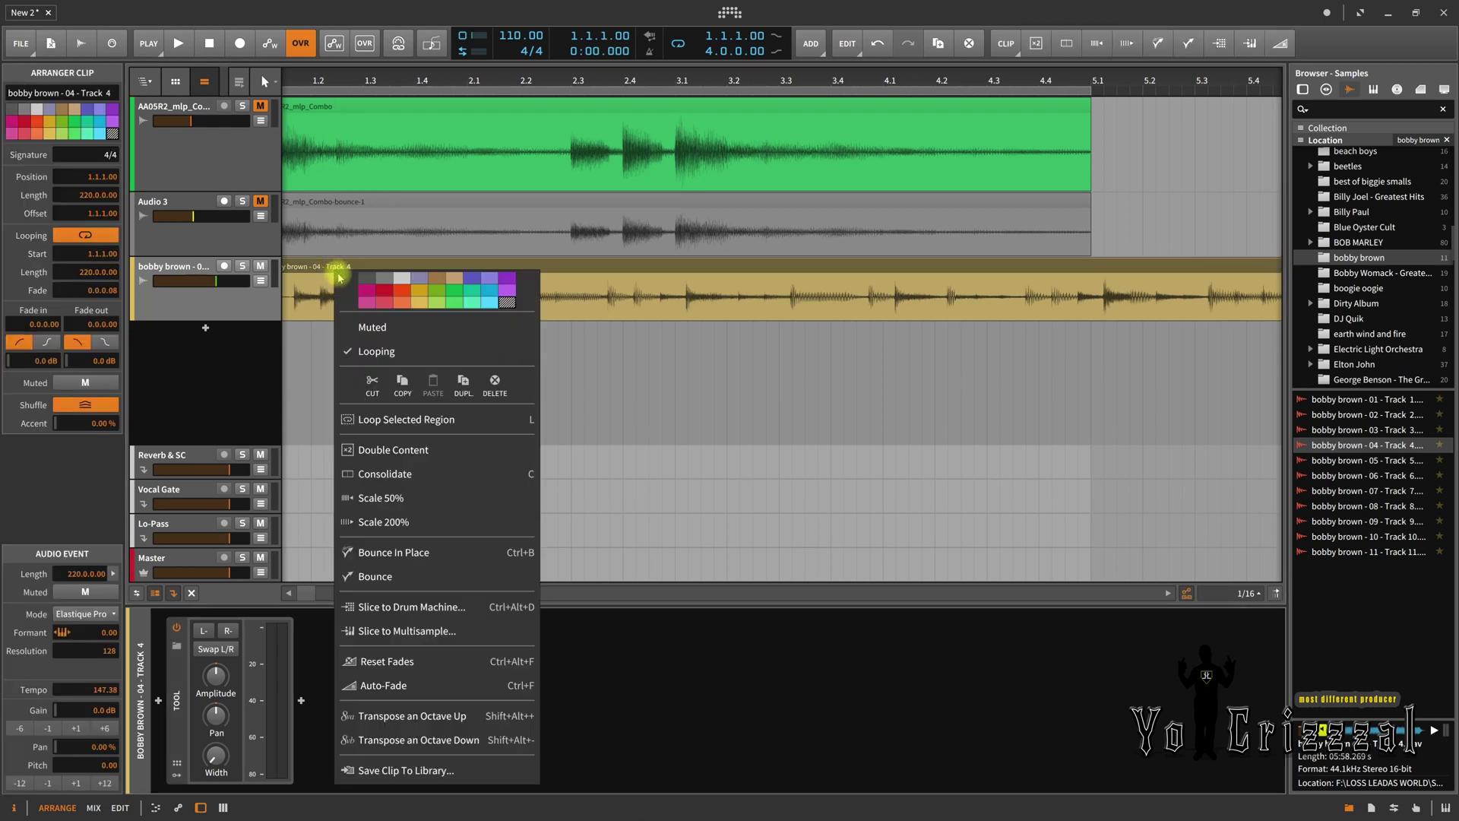
{"action": "left_click", "coordinate": [385, 576]}
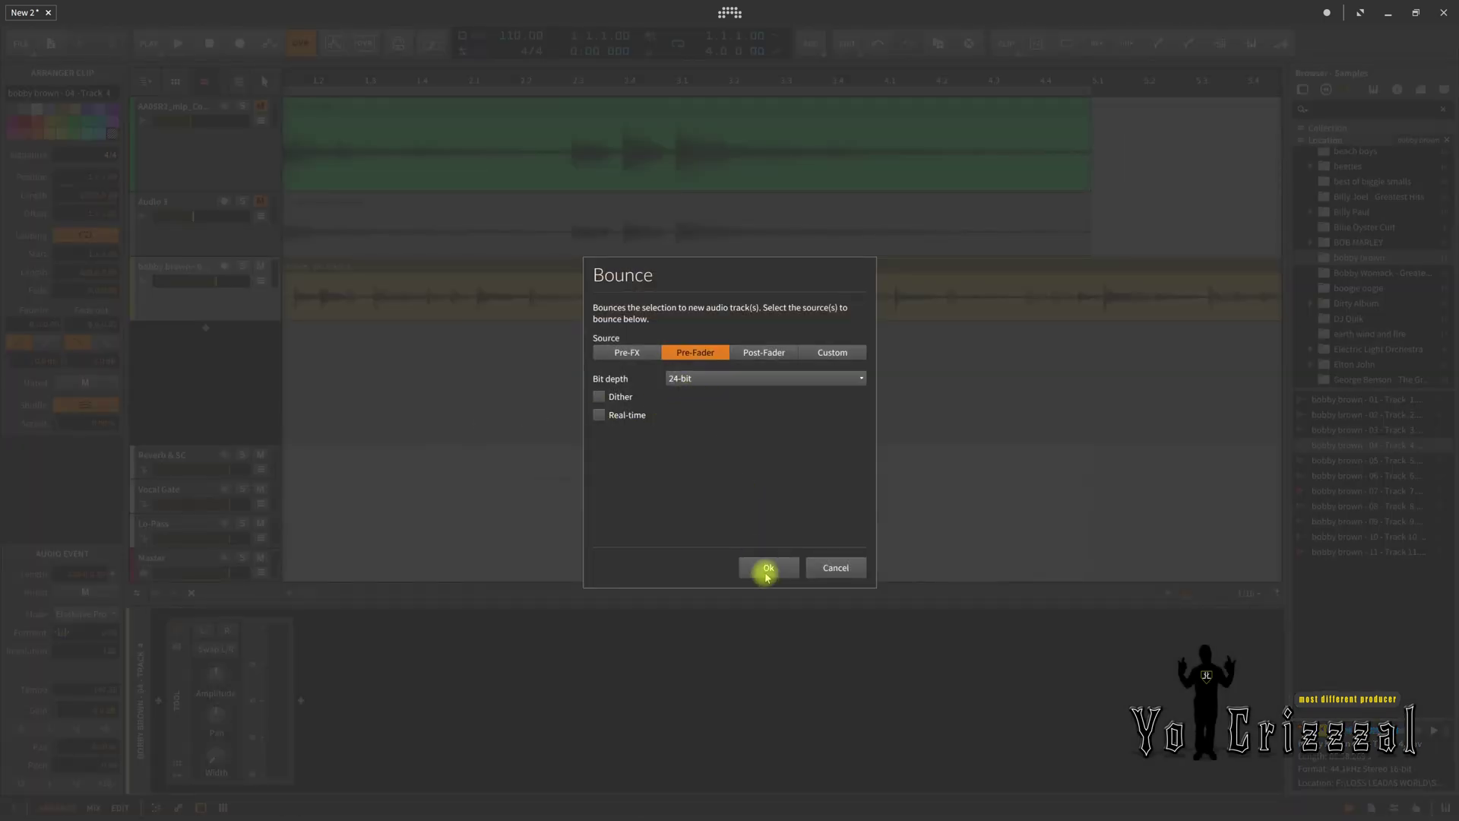
{"action": "left_click", "coordinate": [768, 572]}
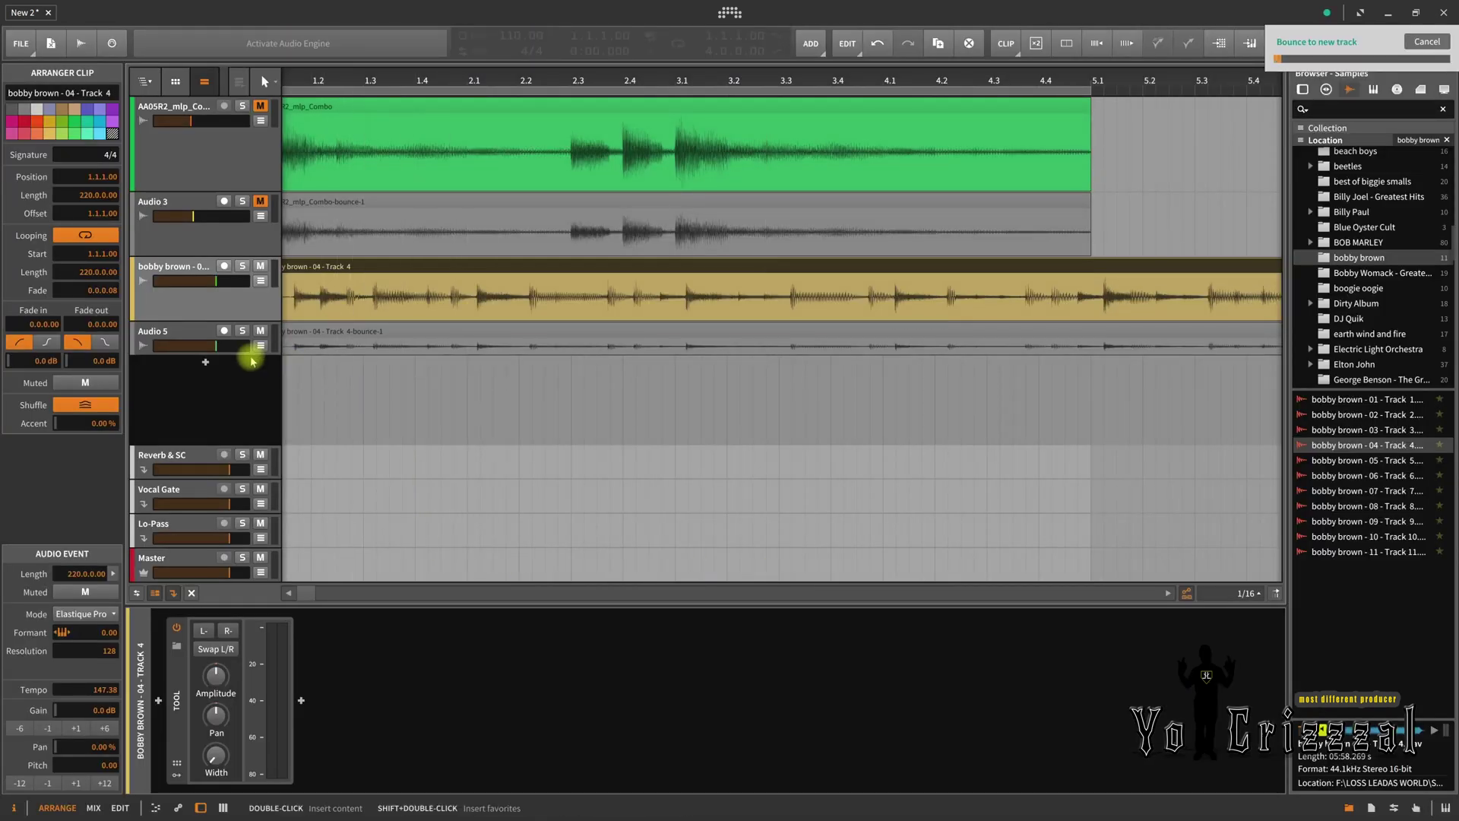
Enlarge the Audio 5 track and open its bounced clip in the detail editor to compare both channels around 1.1.4
{"action": "left_click_drag", "start_coordinate": [252, 368], "coordinate": [254, 450]}
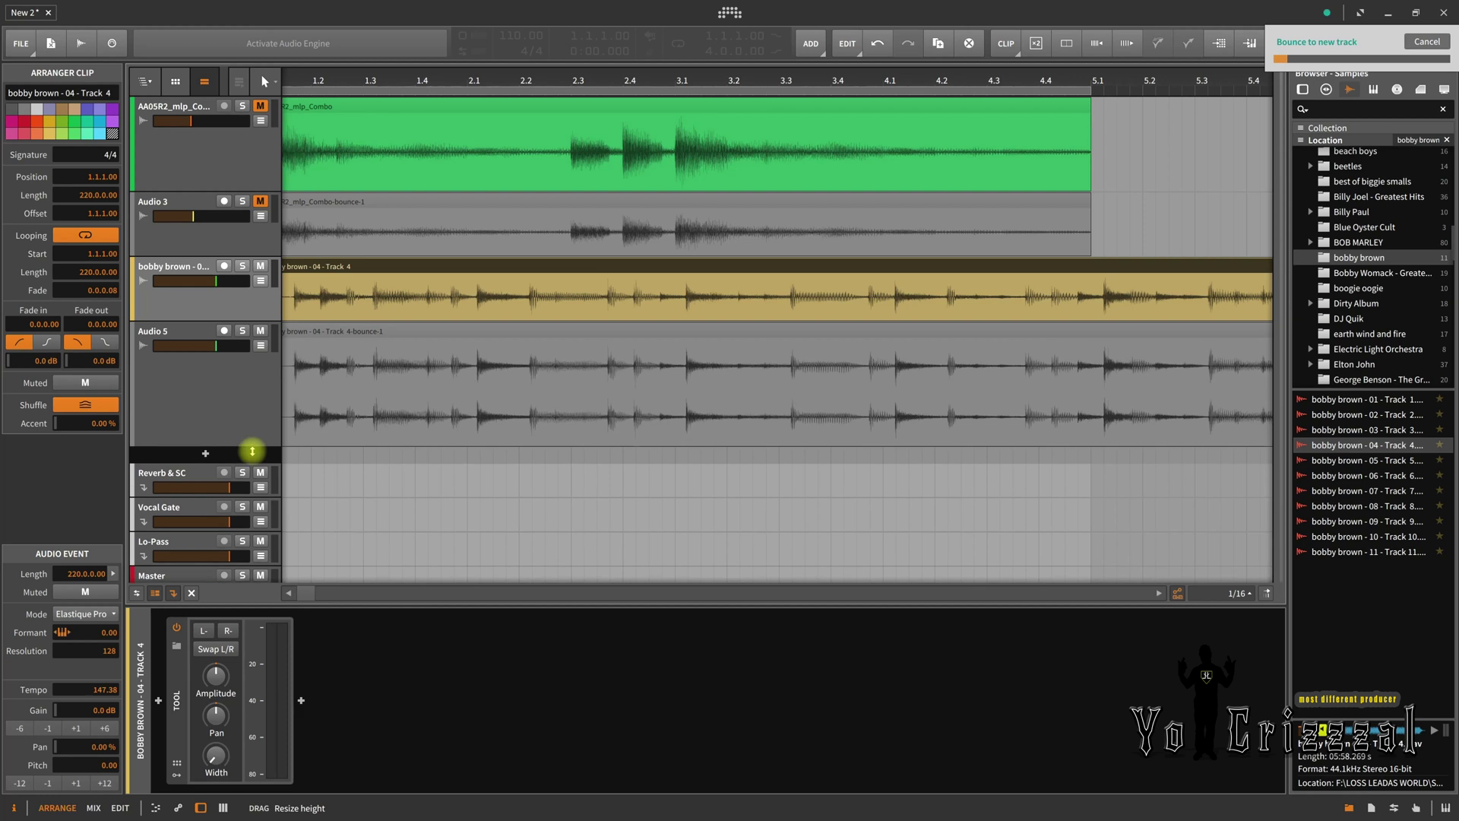
{"action": "double_click", "coordinate": [299, 339]}
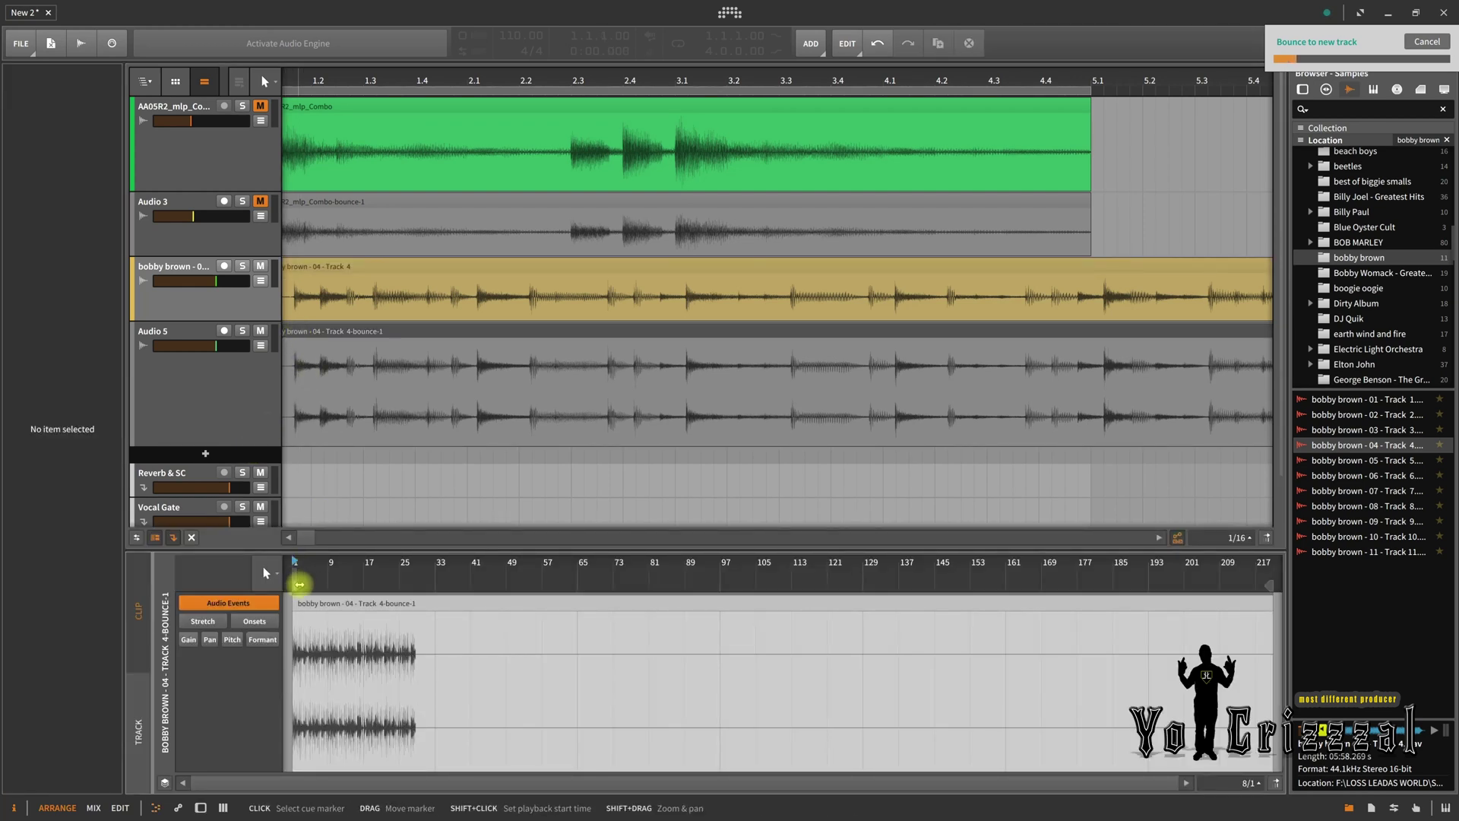
{"action": "left_click_drag", "start_coordinate": [296, 565], "coordinate": [338, 816]}
{"action": "left_click_drag", "start_coordinate": [304, 665], "coordinate": [304, 680]}
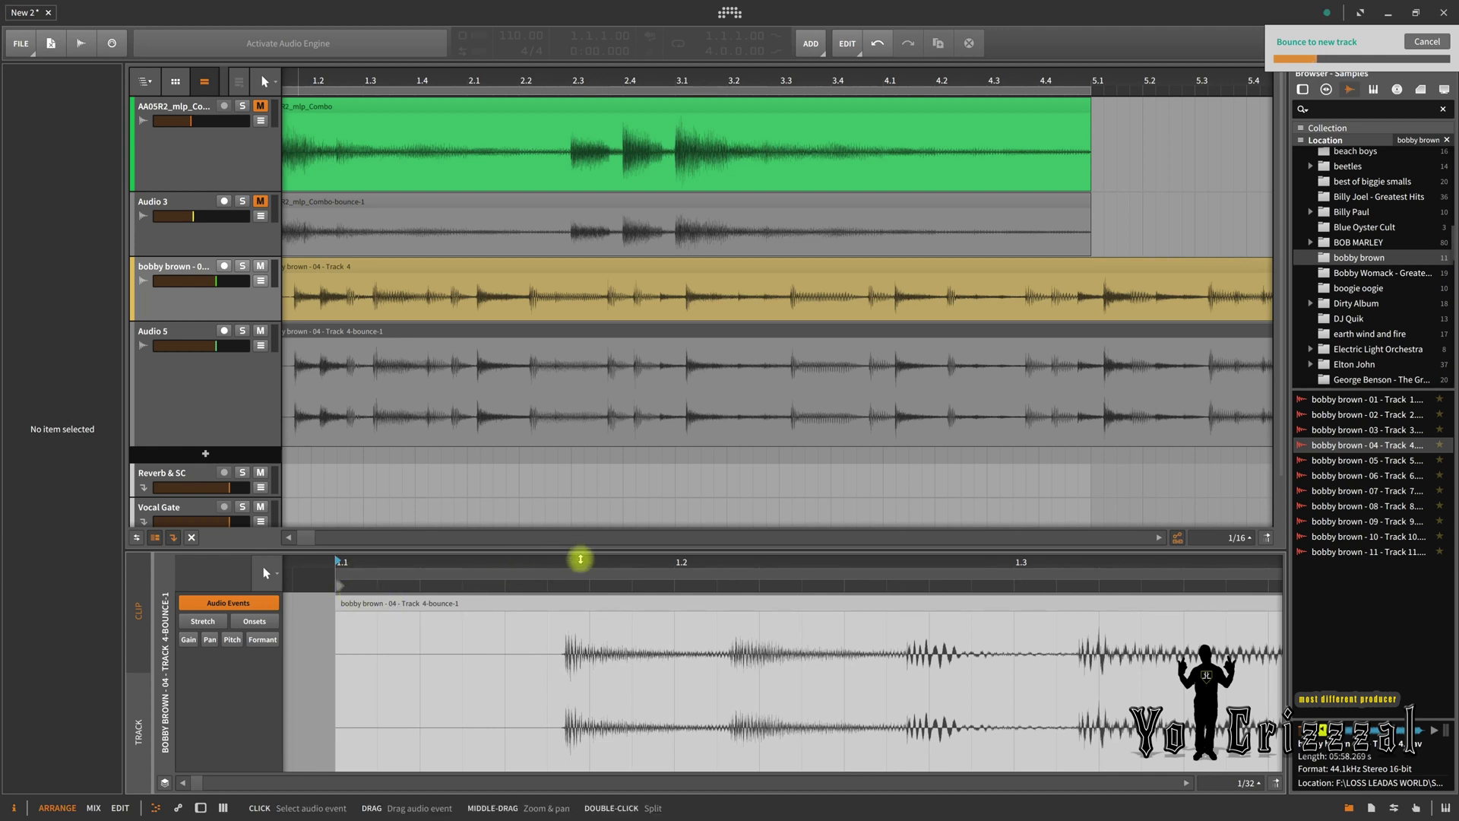
{"action": "left_click_drag", "start_coordinate": [586, 562], "coordinate": [584, 602]}
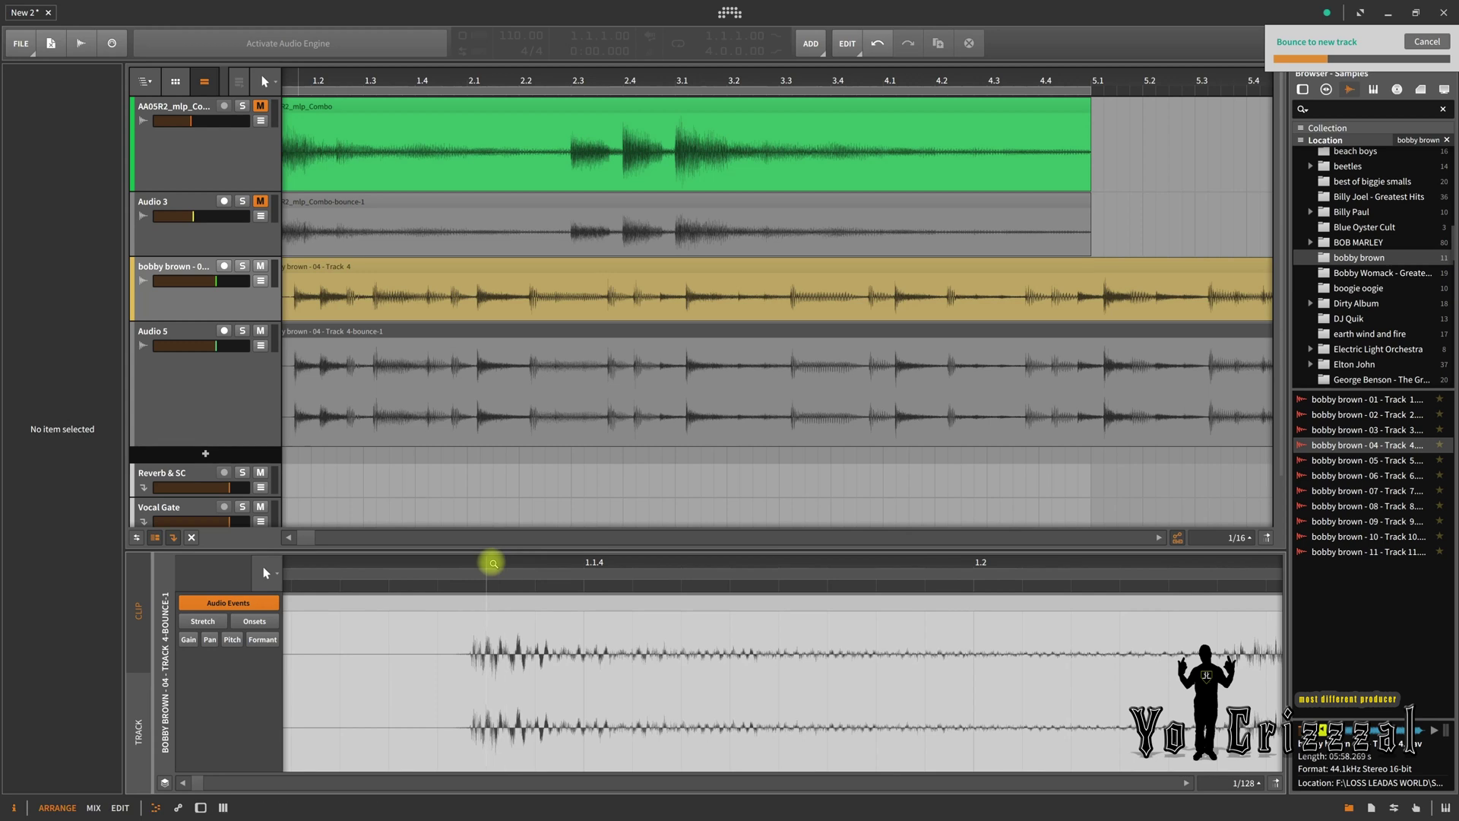
{"action": "mouse_move", "coordinate": [492, 563]}
{"action": "left_mouse_down"}
{"action": "mouse_move", "coordinate": [500, 541]}
{"action": "mouse_move", "coordinate": [492, 645]}
{"action": "mouse_move", "coordinate": [489, 585]}
{"action": "left_mouse_up"}
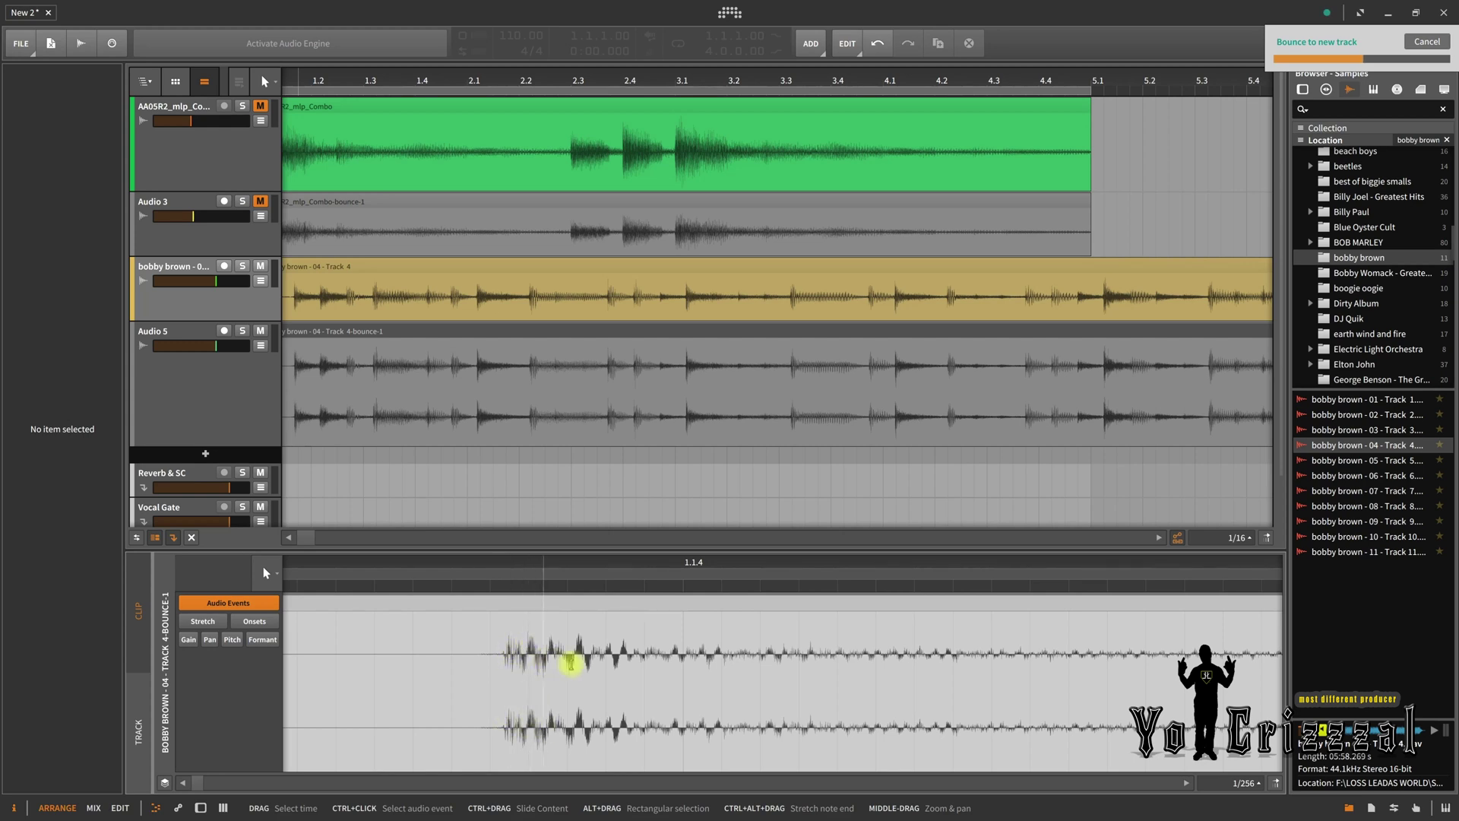
{"action": "left_click_drag", "start_coordinate": [579, 569], "coordinate": [520, 576]}
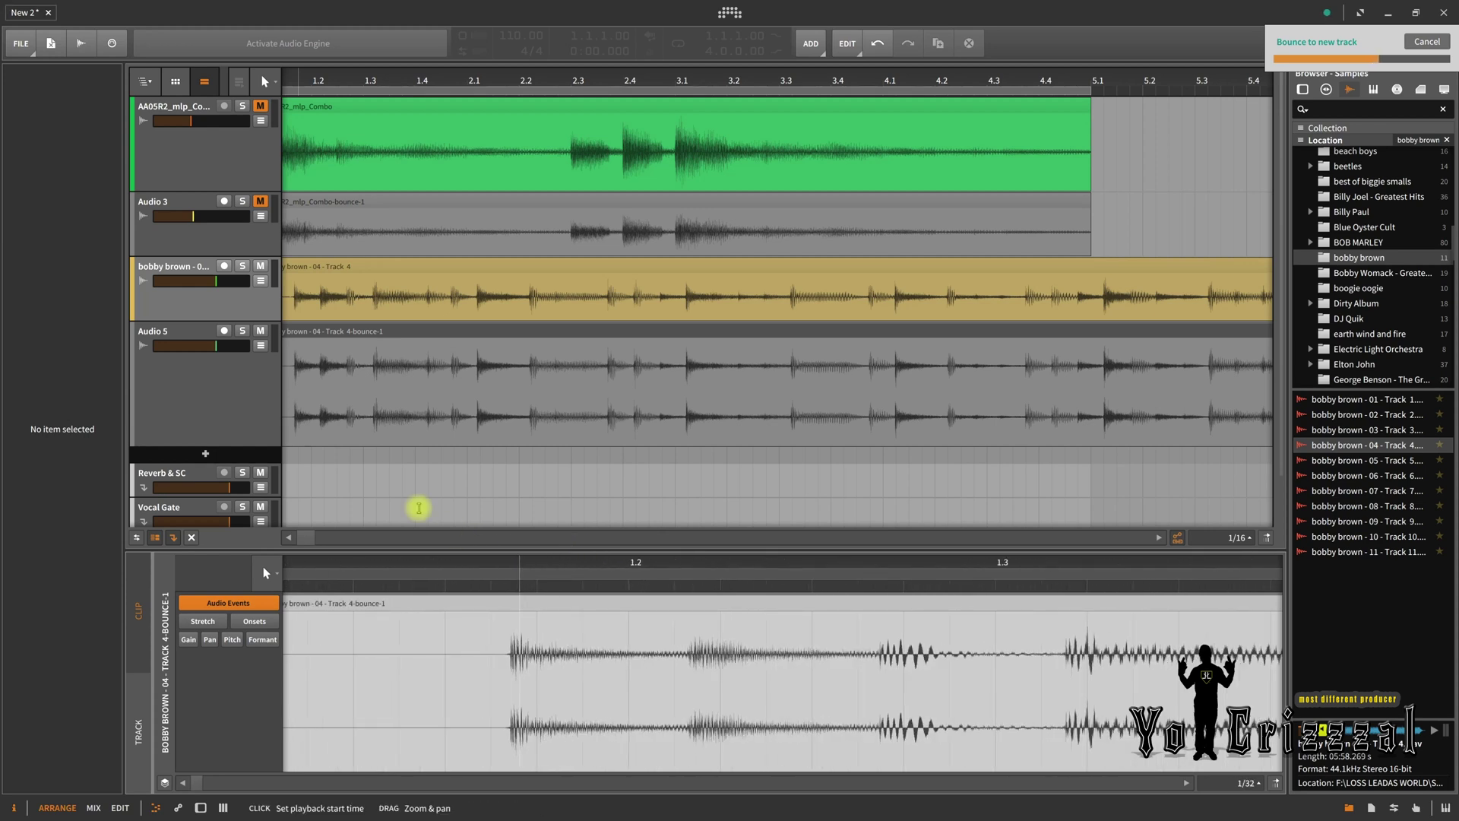
Shrink the Audio 5 track's height and enlarge it again to compare how its waveform is drawn
{"action": "left_click_drag", "start_coordinate": [259, 449], "coordinate": [259, 386]}
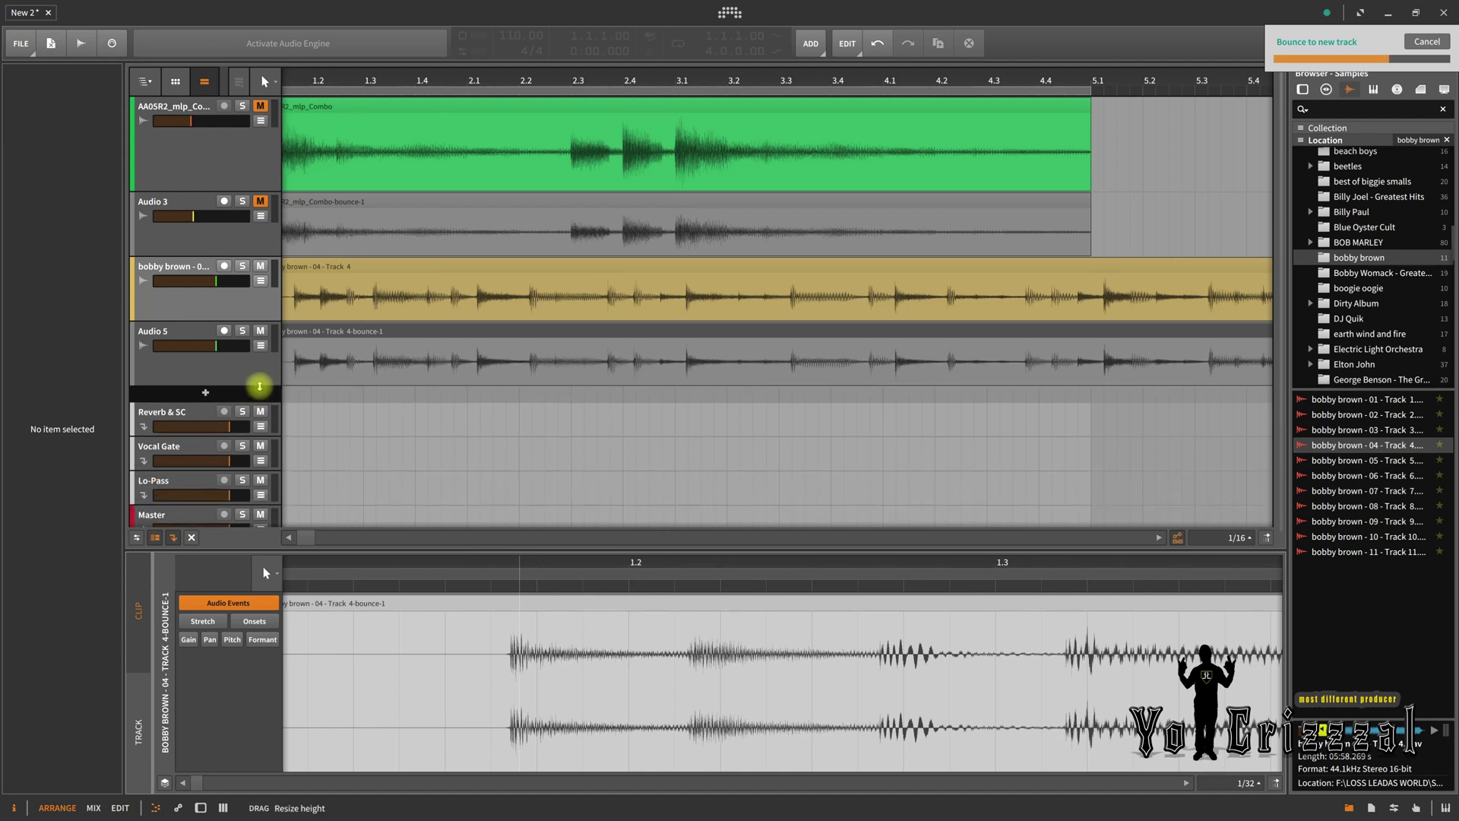
{"action": "left_click", "coordinate": [909, 366]}
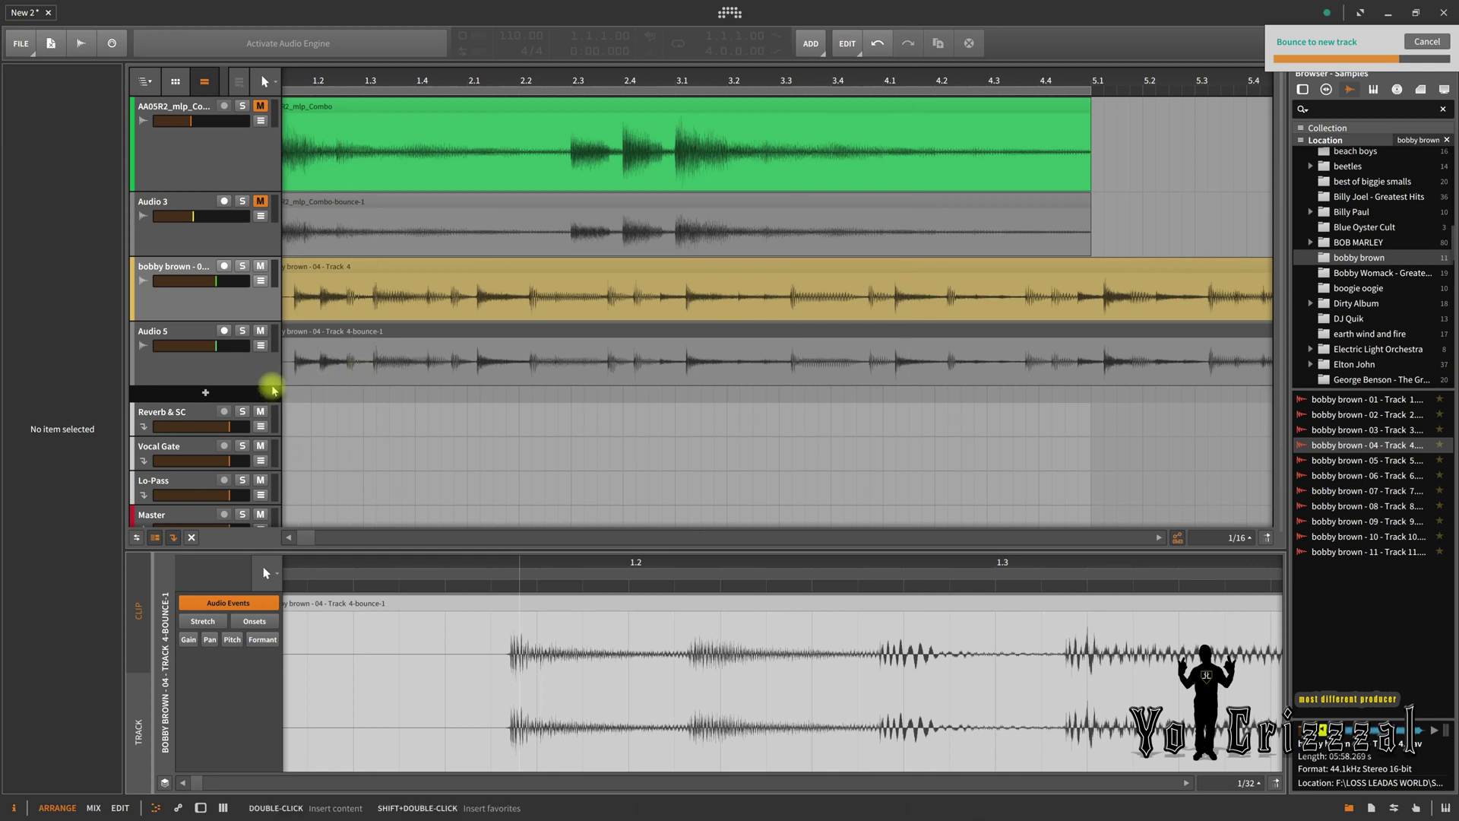
{"action": "left_click_drag", "start_coordinate": [271, 384], "coordinate": [272, 430]}
Stretch the AA05R2_mlp_Combo track tall to inspect its waveform, reduce it to a compact height, and select Audio 3
{"action": "left_click", "coordinate": [258, 174]}
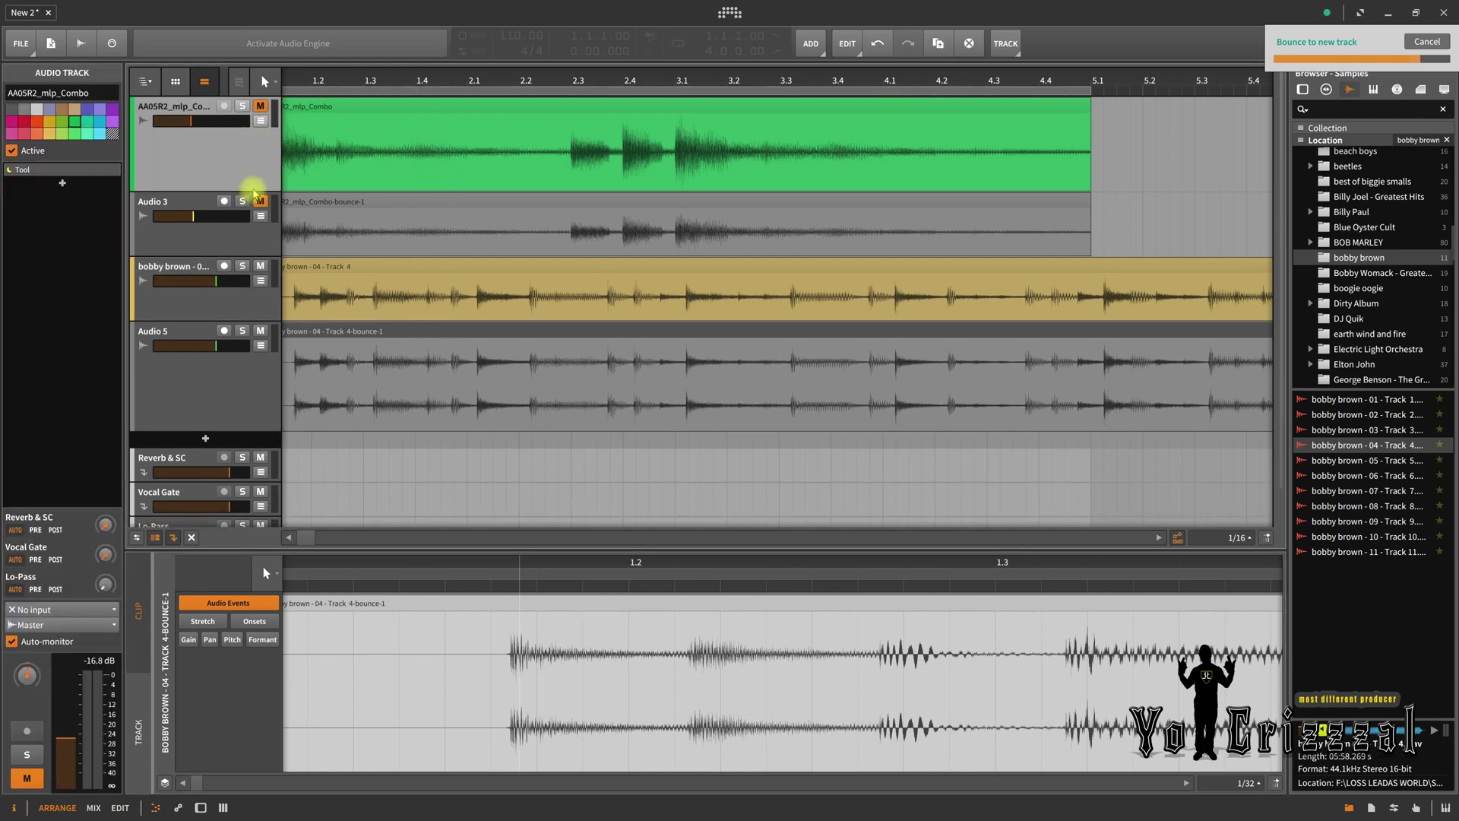
{"action": "left_click_drag", "start_coordinate": [253, 187], "coordinate": [246, 462]}
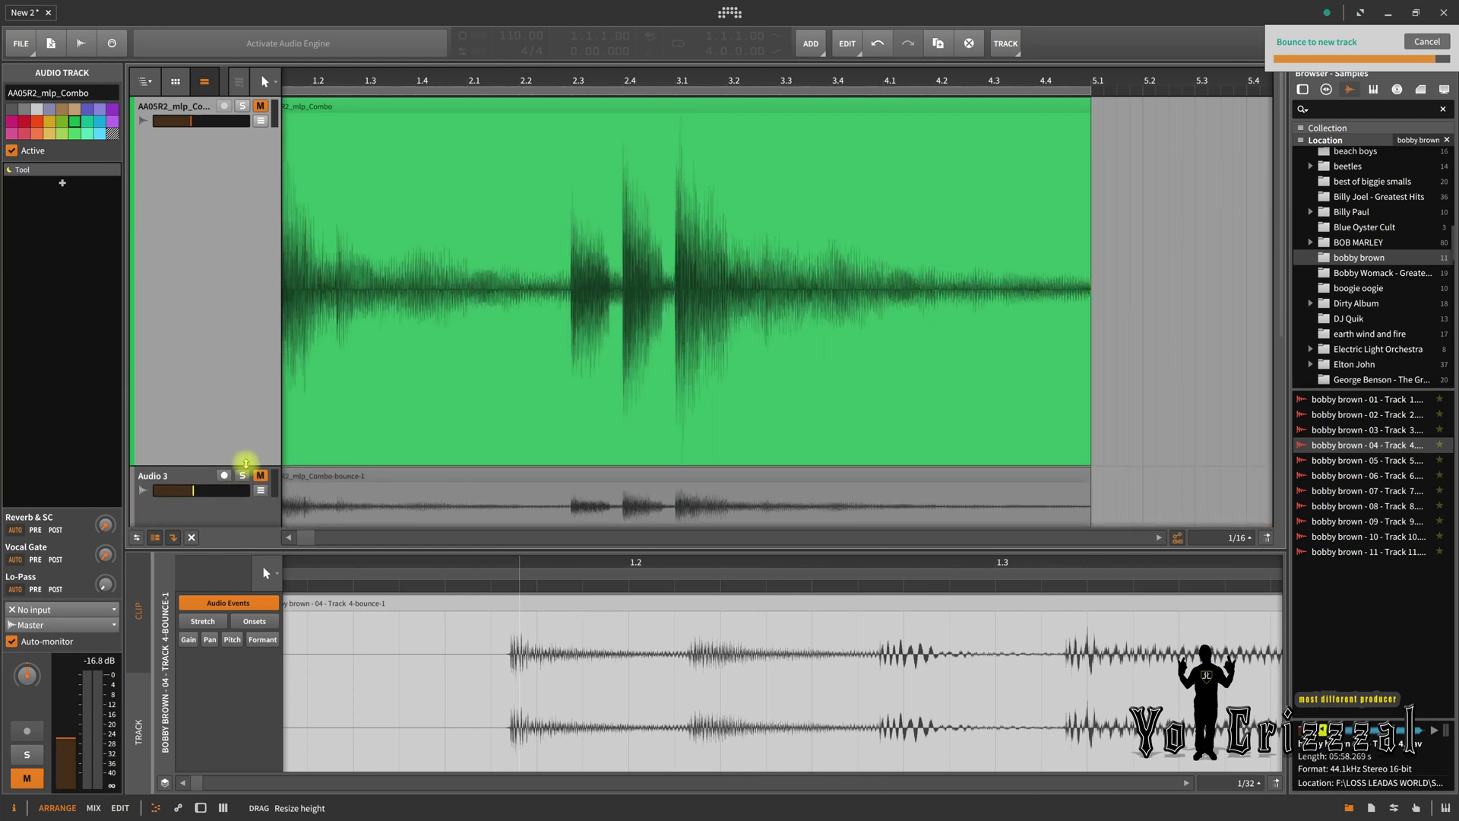
{"action": "left_click_drag", "start_coordinate": [246, 462], "coordinate": [259, 135]}
{"action": "left_click", "coordinate": [261, 155]}
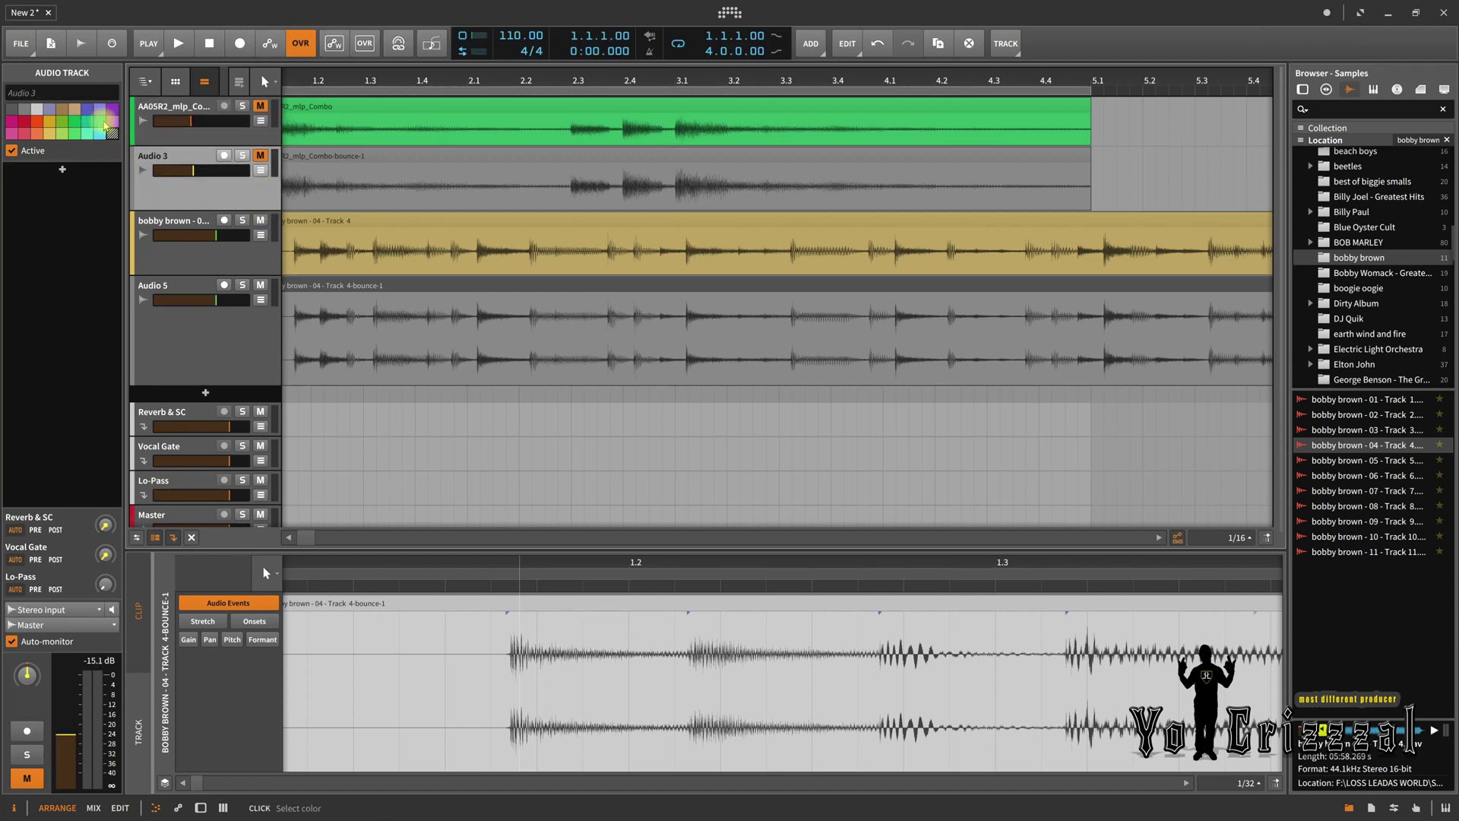
Colour the Audio 3 track blue and enlarge its height until both channels of the bounced waveform are easy to see
{"action": "left_click", "coordinate": [104, 123]}
{"action": "left_click_drag", "start_coordinate": [248, 211], "coordinate": [334, 289]}
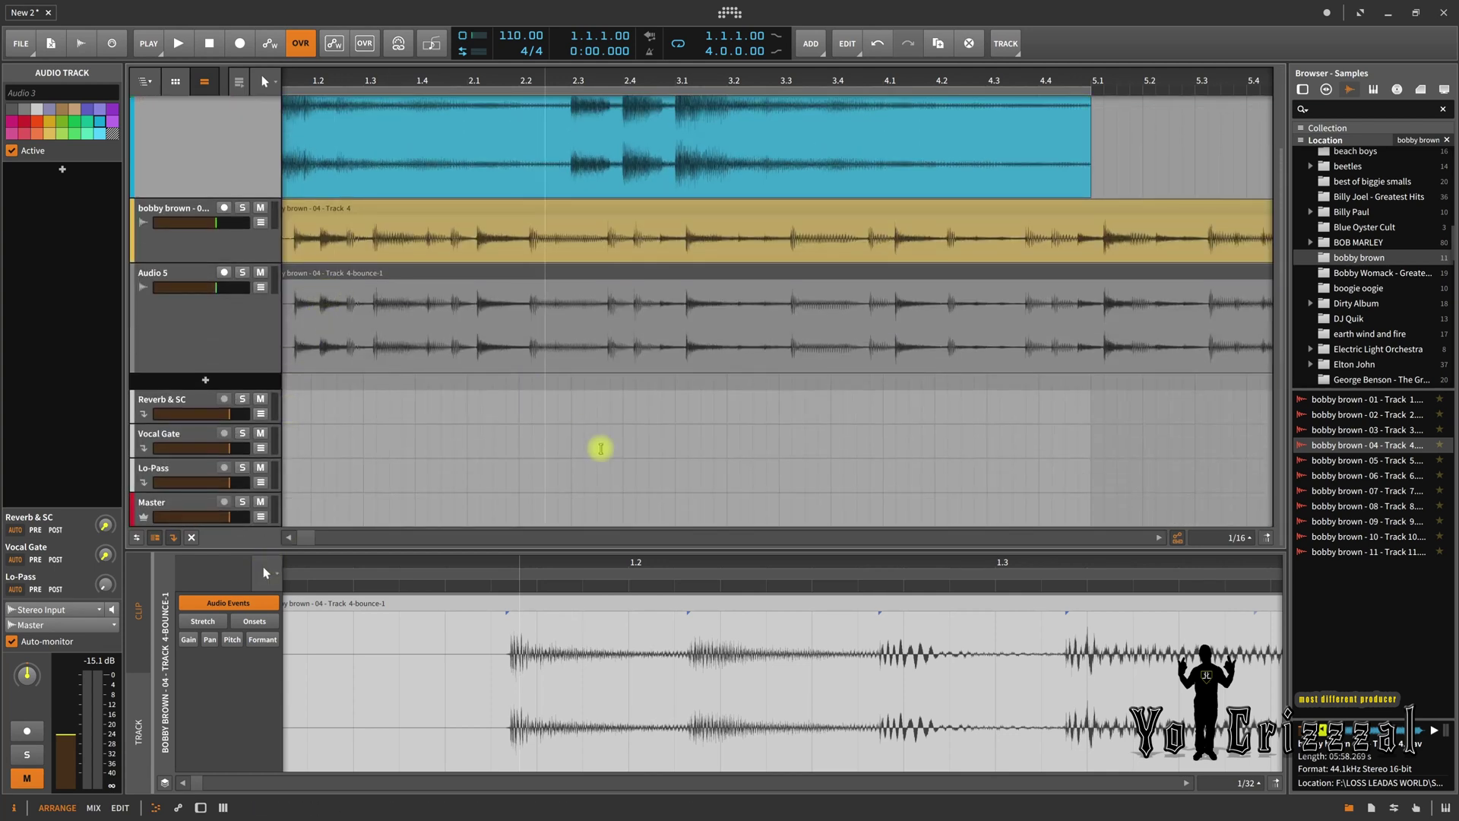
{"action": "scroll", "coordinate": [611, 454], "scroll_direction": "up", "scroll_amount": 2}
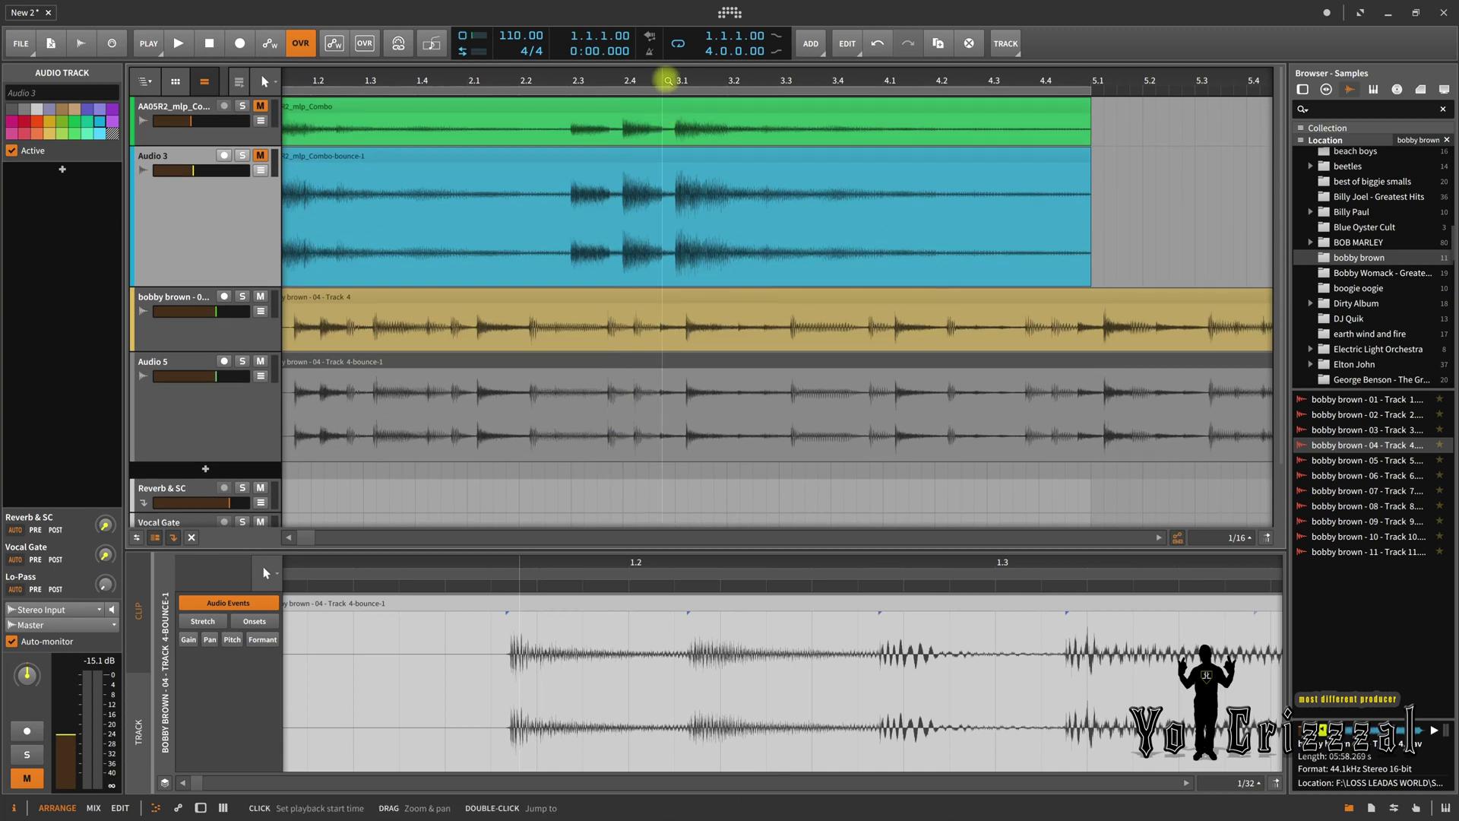
Open Audio 3's AA05R2_mlp_Combo-bounce-1 clip in the detail editor and view both channels over the clip's full length
{"action": "mouse_move", "coordinate": [667, 79]}
{"action": "left_mouse_down"}
{"action": "mouse_move", "coordinate": [668, 125]}
{"action": "mouse_move", "coordinate": [695, 81]}
{"action": "left_mouse_up"}
{"action": "key", "text": "minus"}
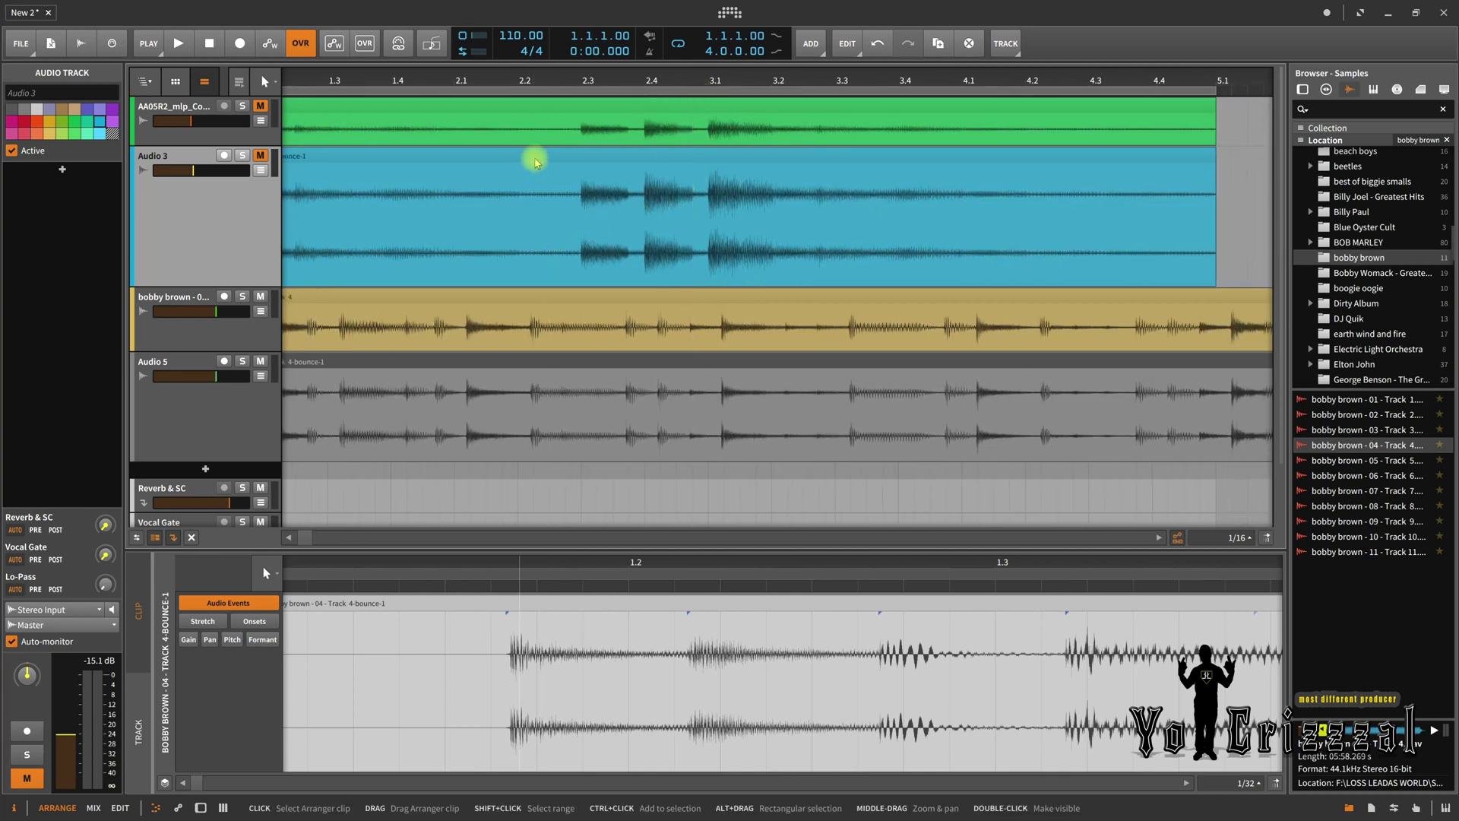
{"action": "left_click", "coordinate": [531, 154]}
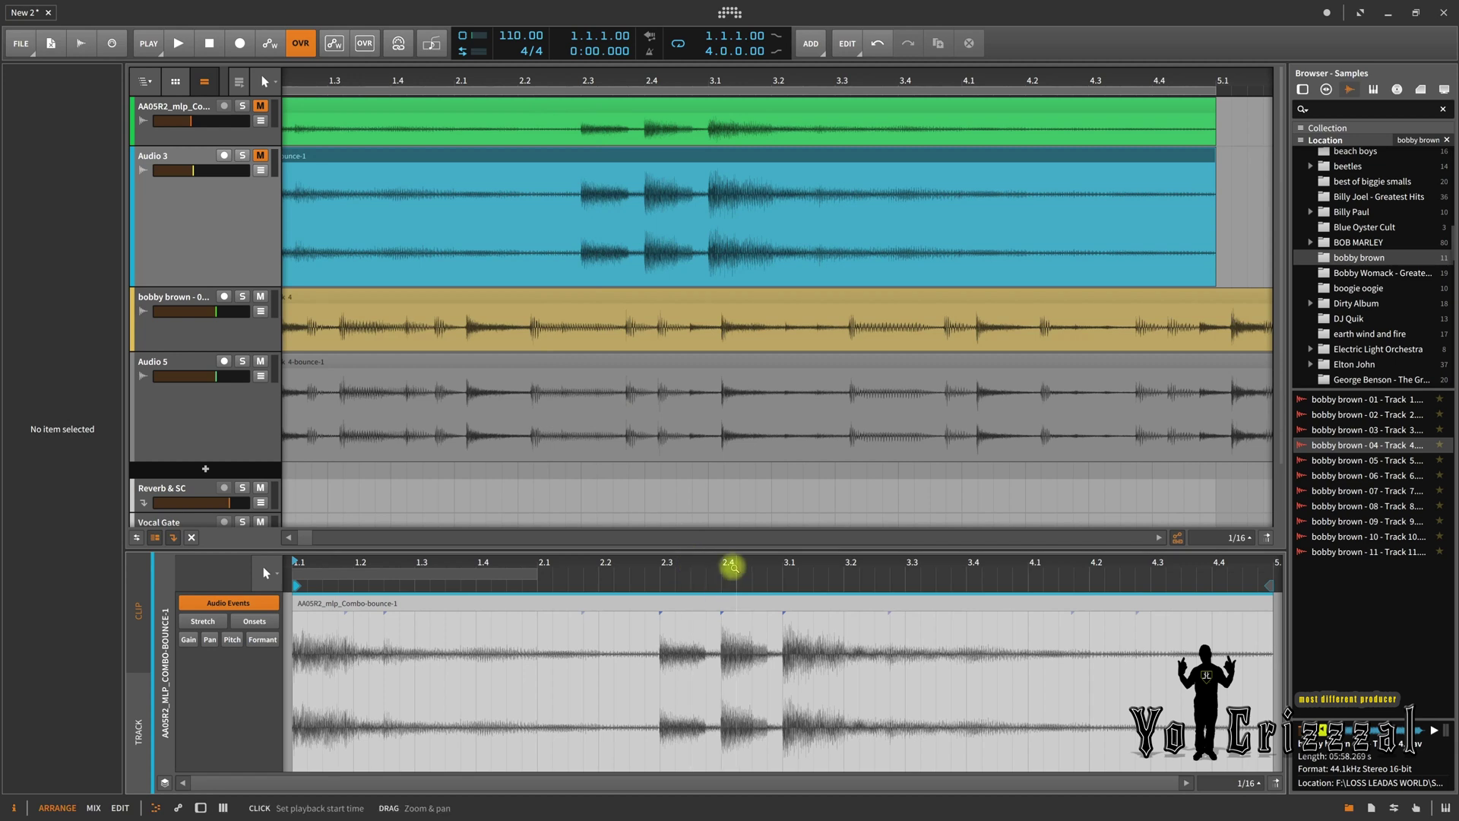
{"action": "left_click_drag", "start_coordinate": [737, 566], "coordinate": [750, 524]}
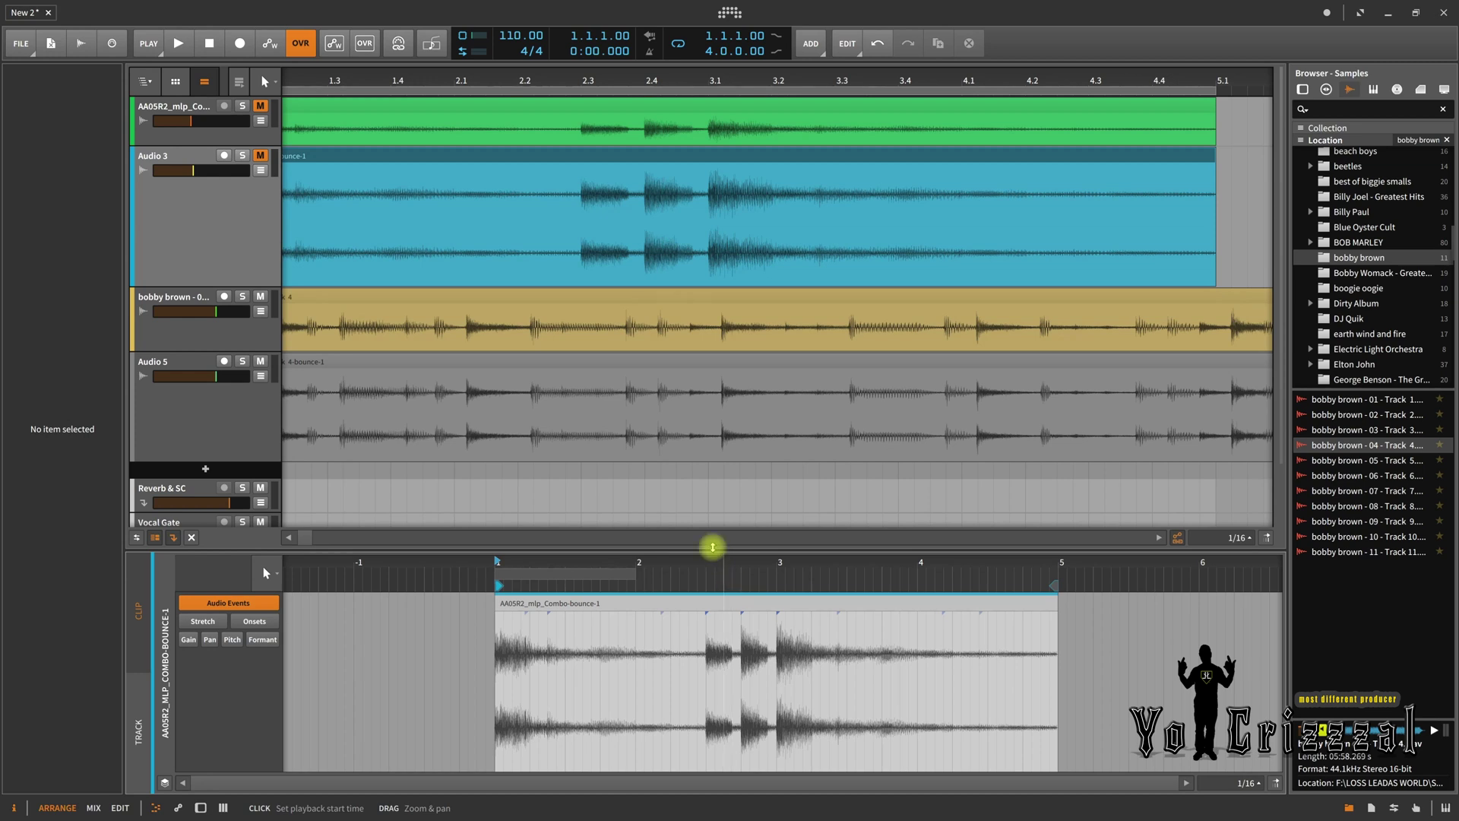
Unmute the AA05R2_mlp_Combo track and mute the bobby brown and Audio 5 tracks, leaving Audio 3 muted too
{"action": "left_click", "coordinate": [231, 216]}
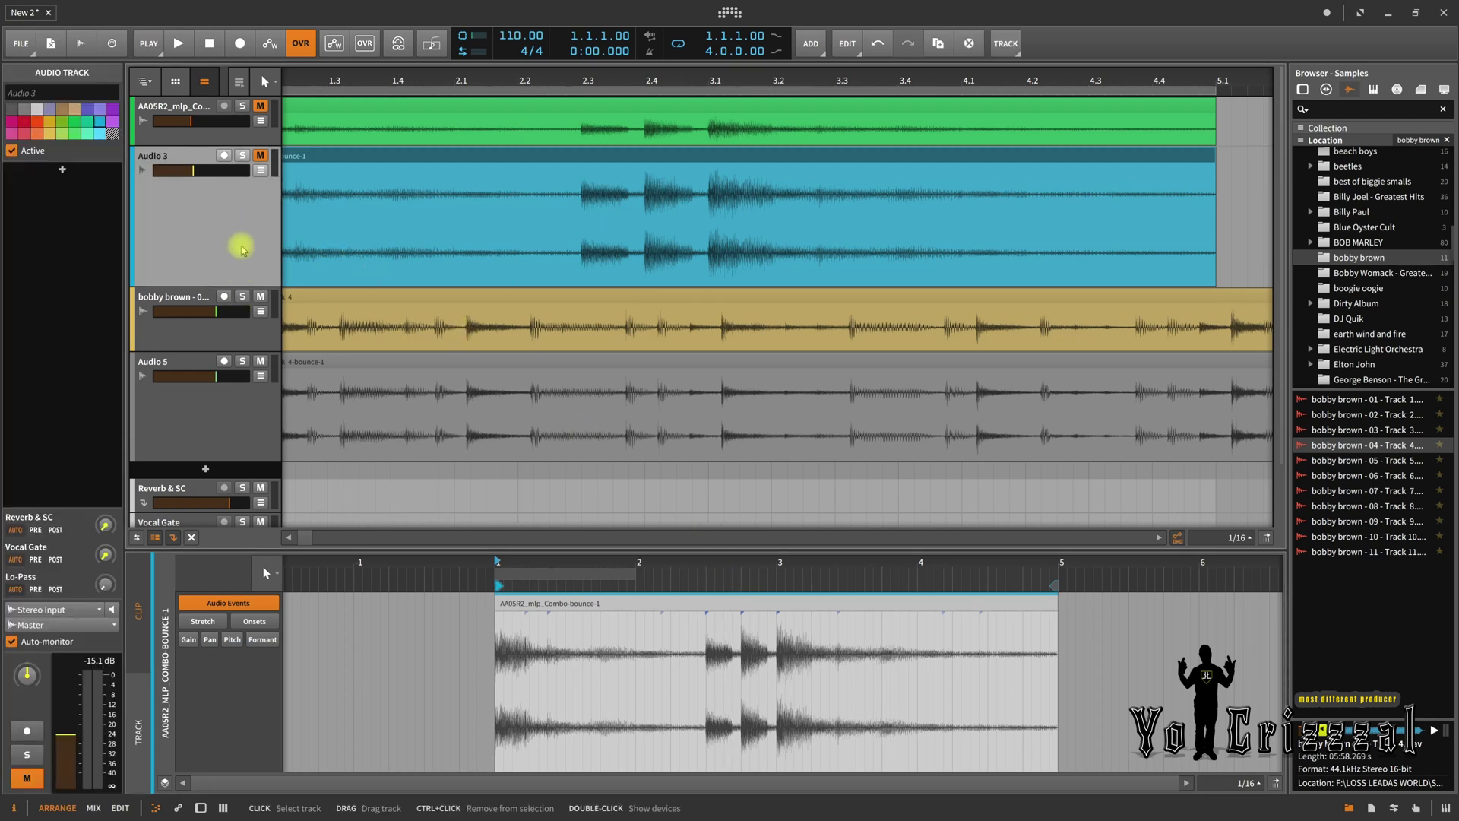
{"action": "left_click", "coordinate": [230, 136]}
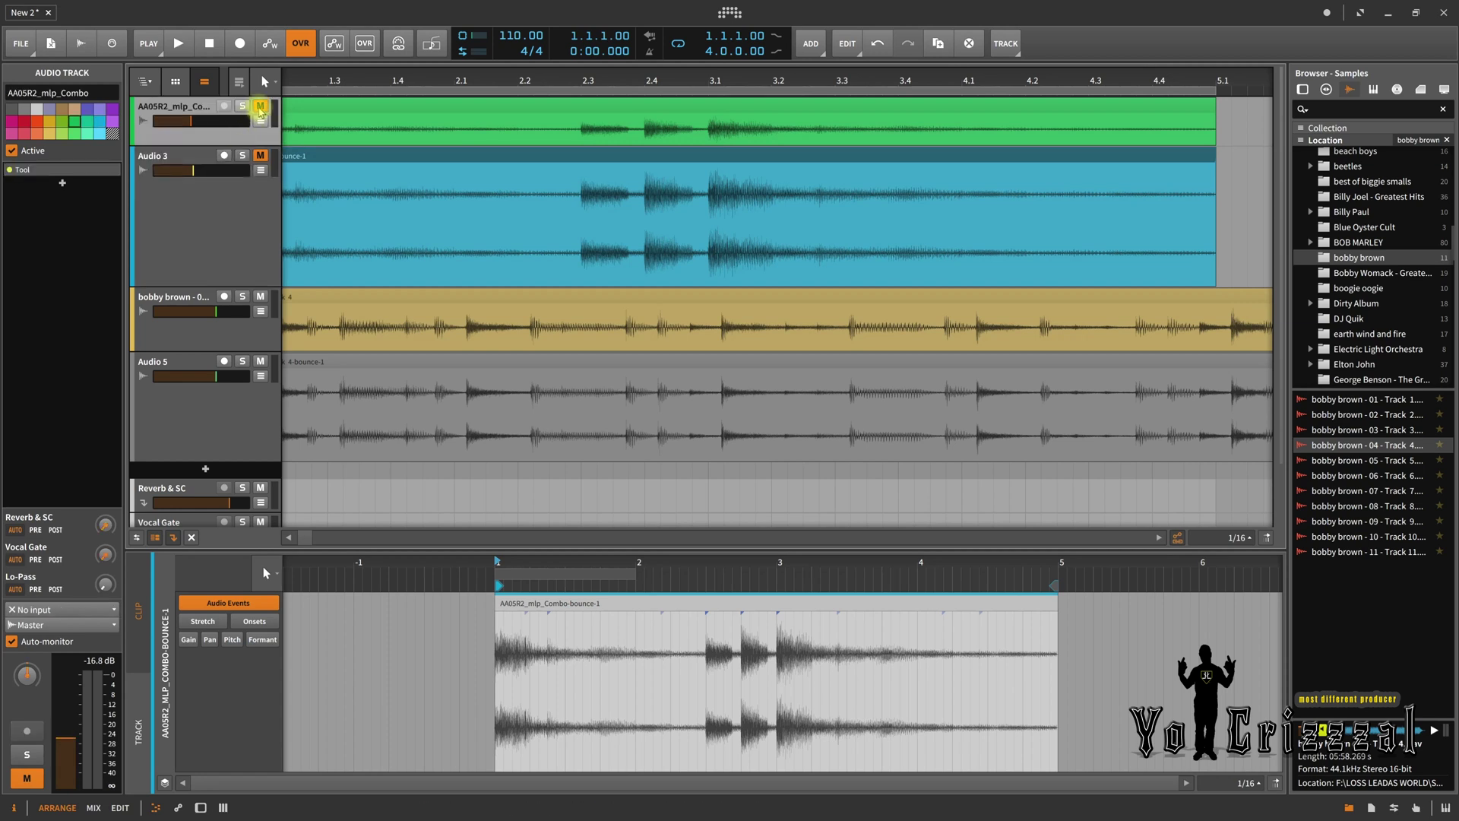
{"action": "left_click", "coordinate": [260, 106]}
{"action": "left_click", "coordinate": [260, 155]}
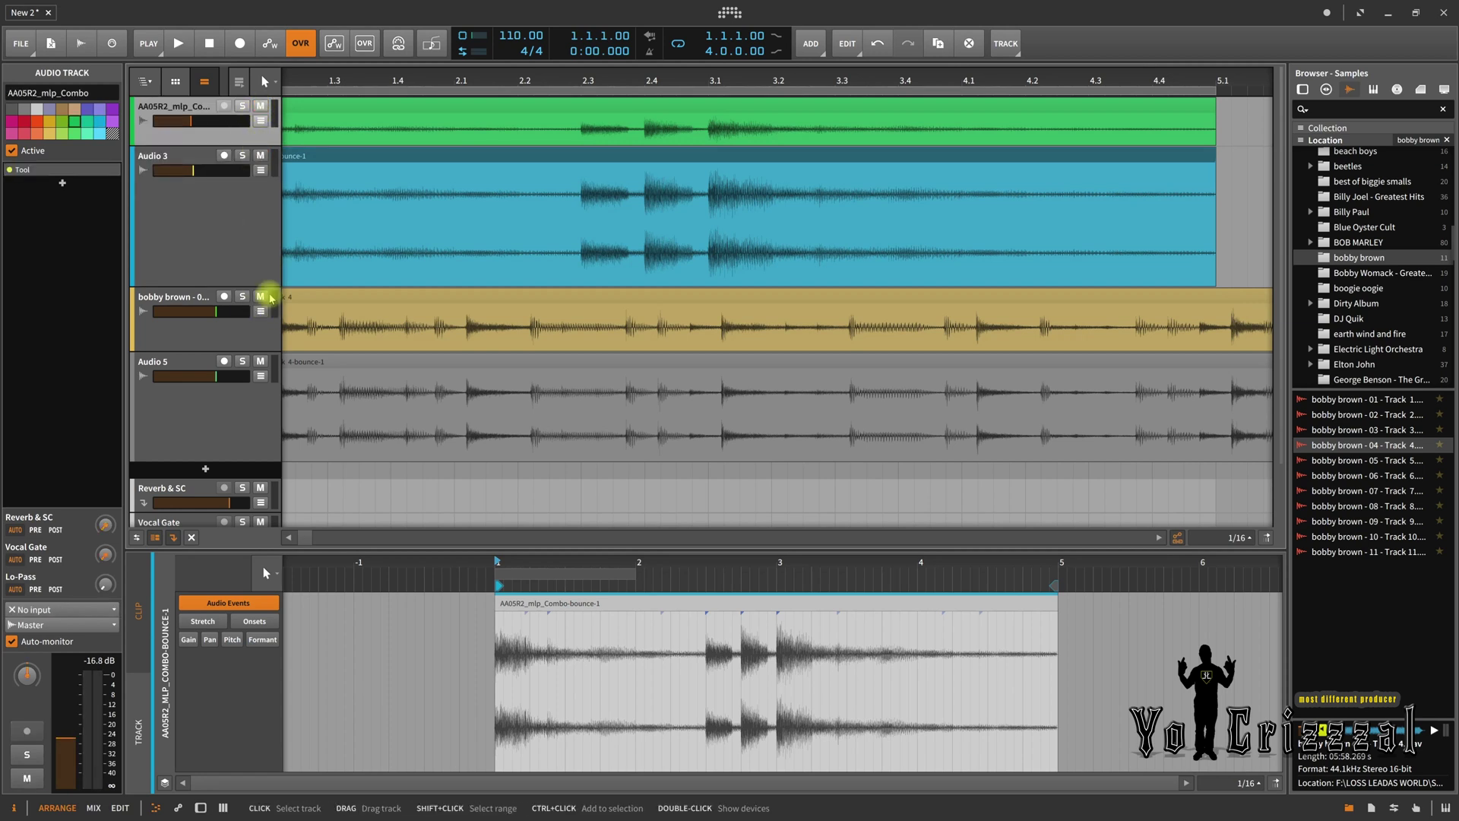
{"action": "left_click", "coordinate": [260, 361]}
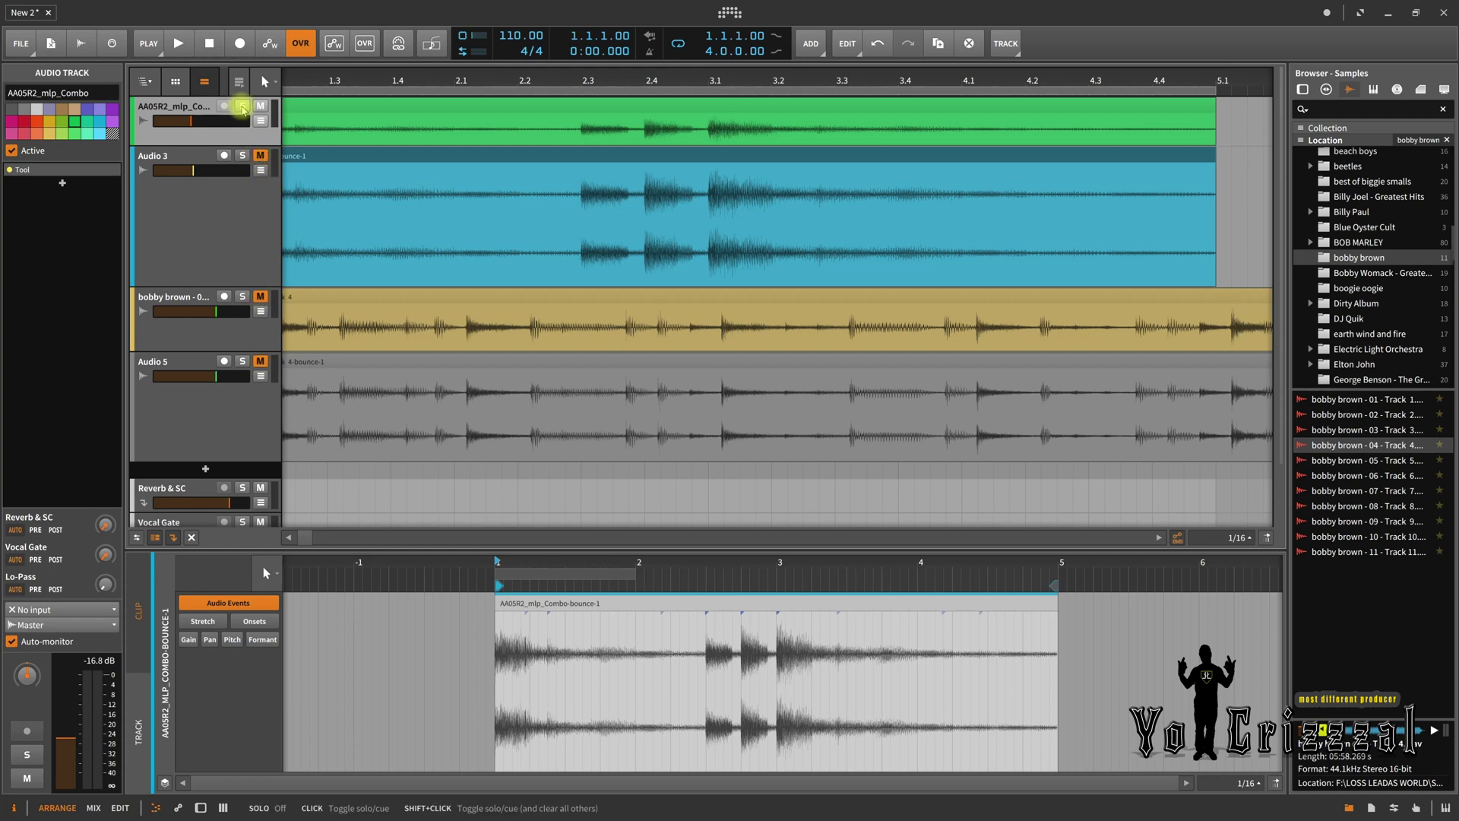
Play the AA05R2_mlp_Combo track soloed from the start, with its whole clip in view, and stop playback
{"action": "left_click", "coordinate": [242, 105]}
{"action": "key", "text": "space"}
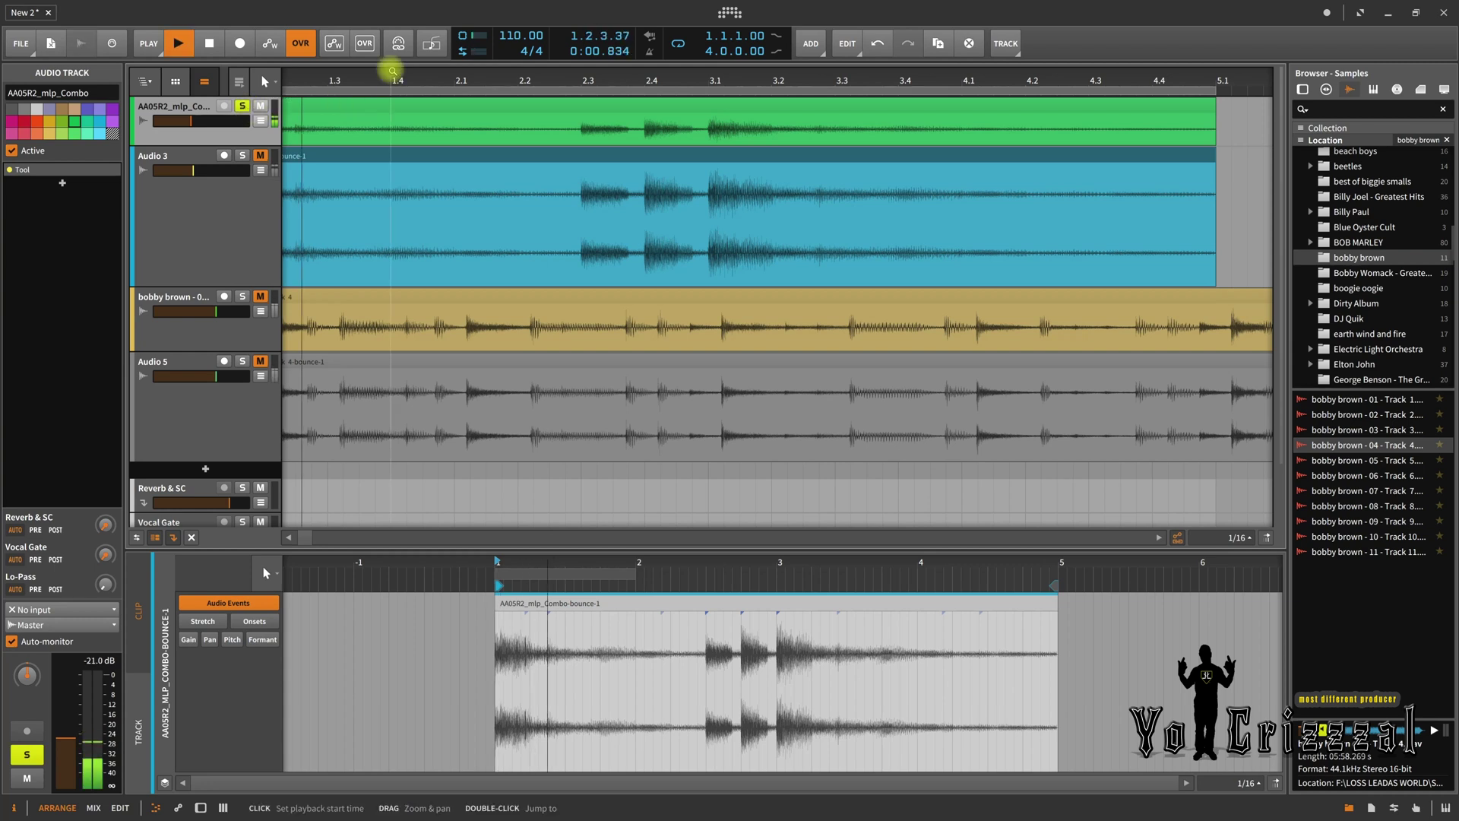
{"action": "left_click_drag", "start_coordinate": [390, 75], "coordinate": [489, 70]}
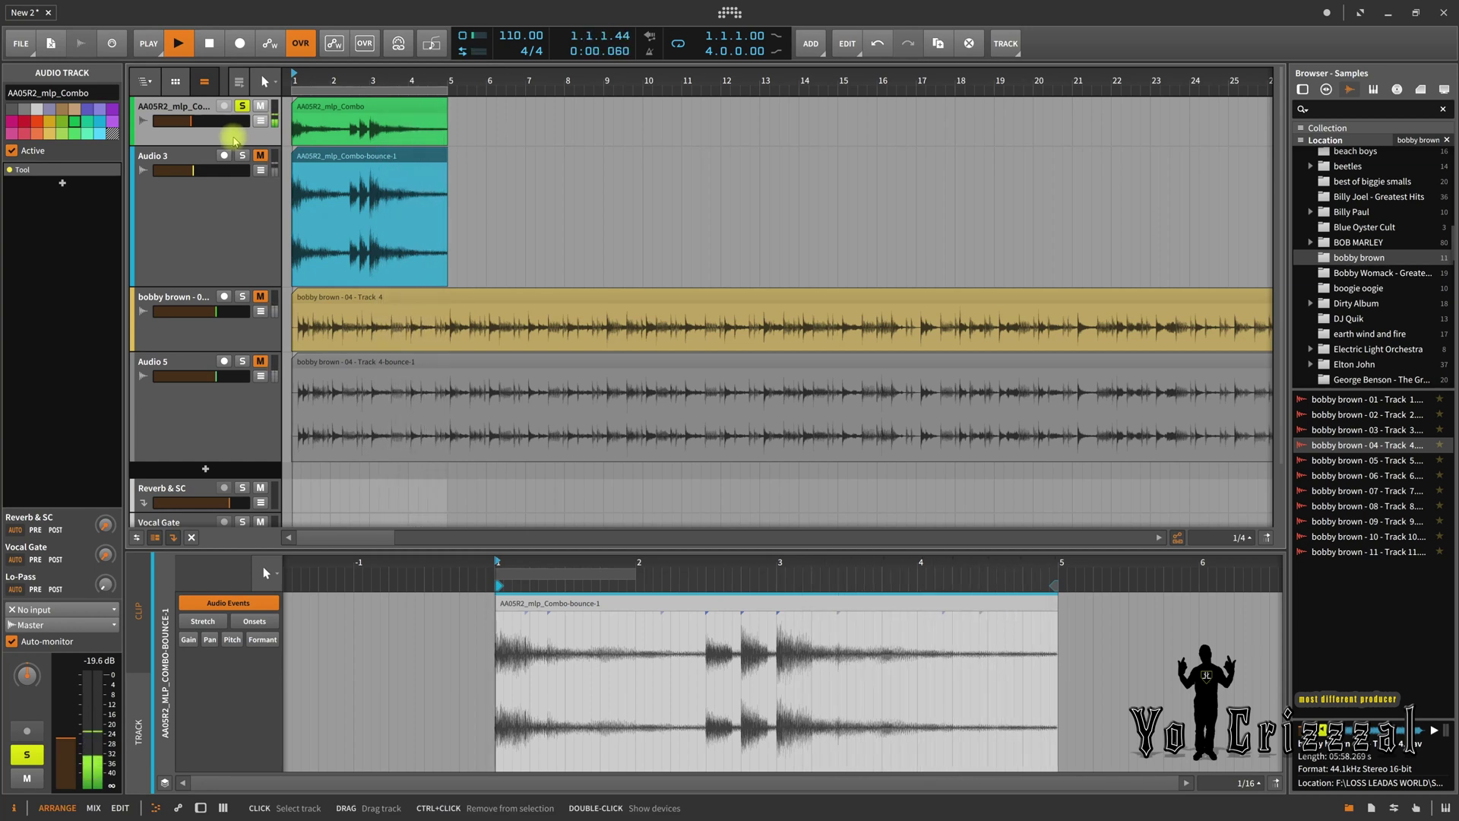
{"action": "key", "text": "space"}
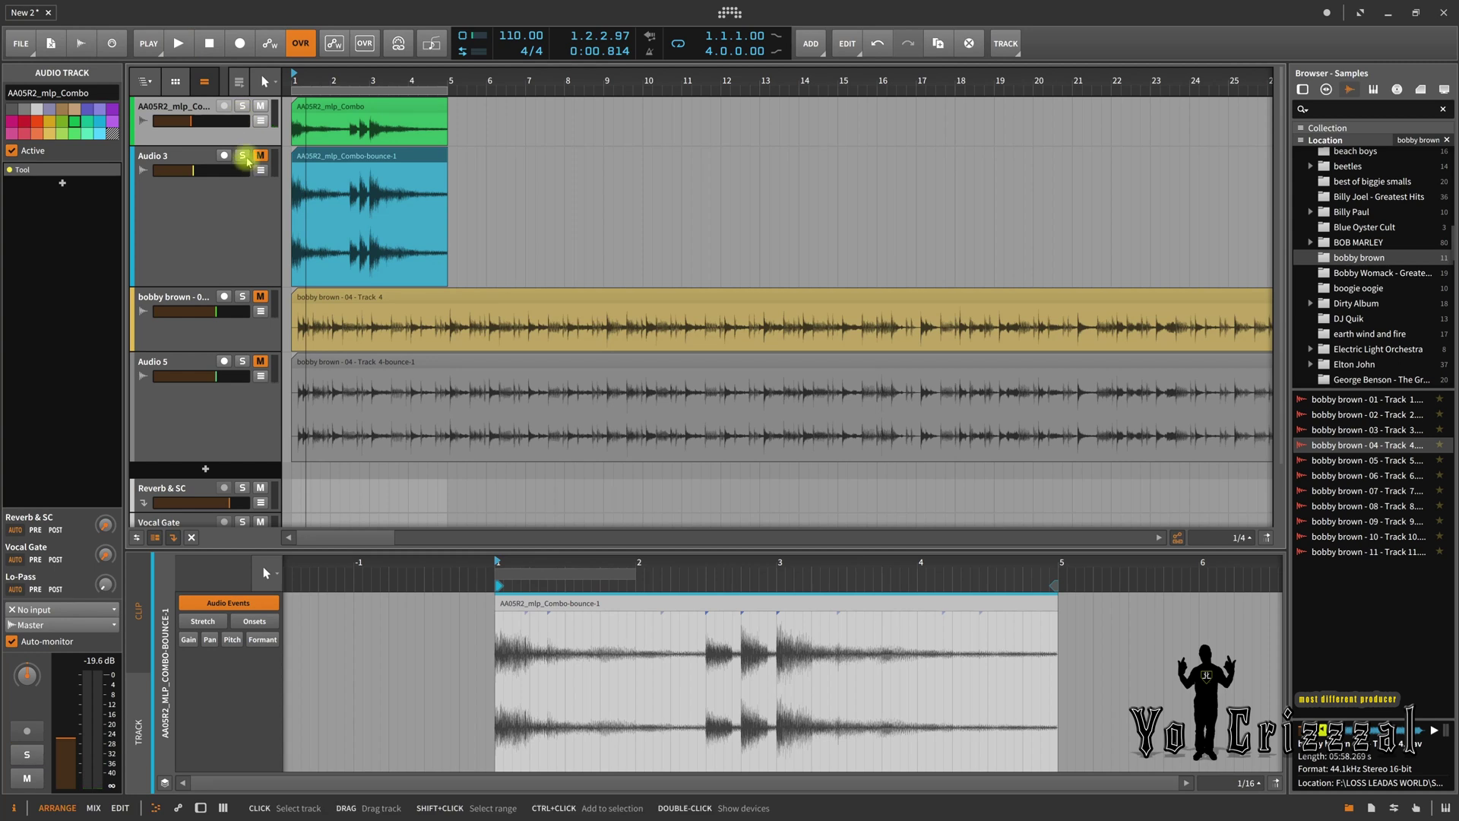
Play Audio 3 soloed and compare its device chain with the one on the AA05R2_mlp_Combo track
{"action": "left_click", "coordinate": [247, 162]}
{"action": "key", "text": "space"}
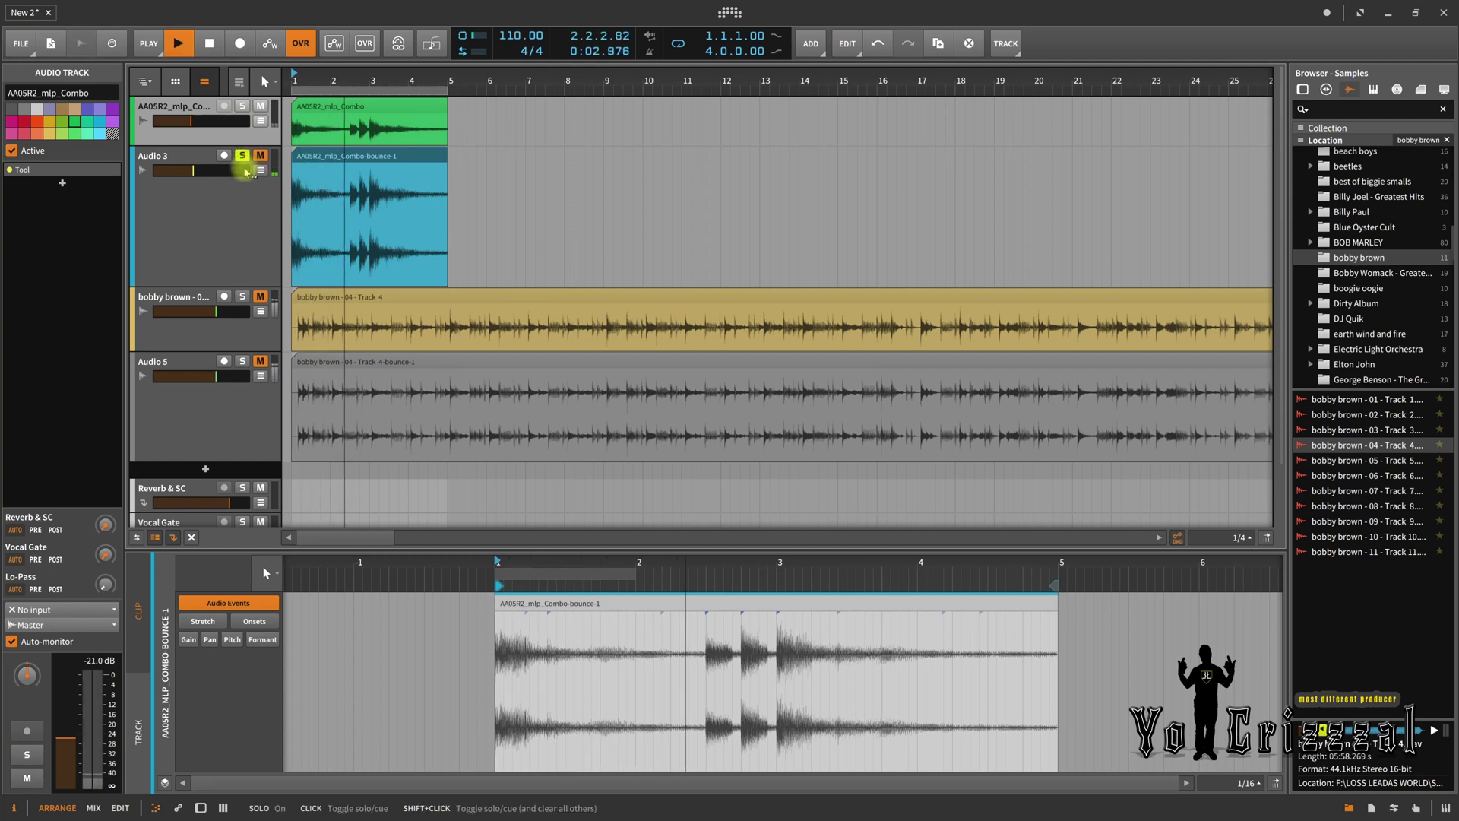
{"action": "left_click", "coordinate": [238, 225]}
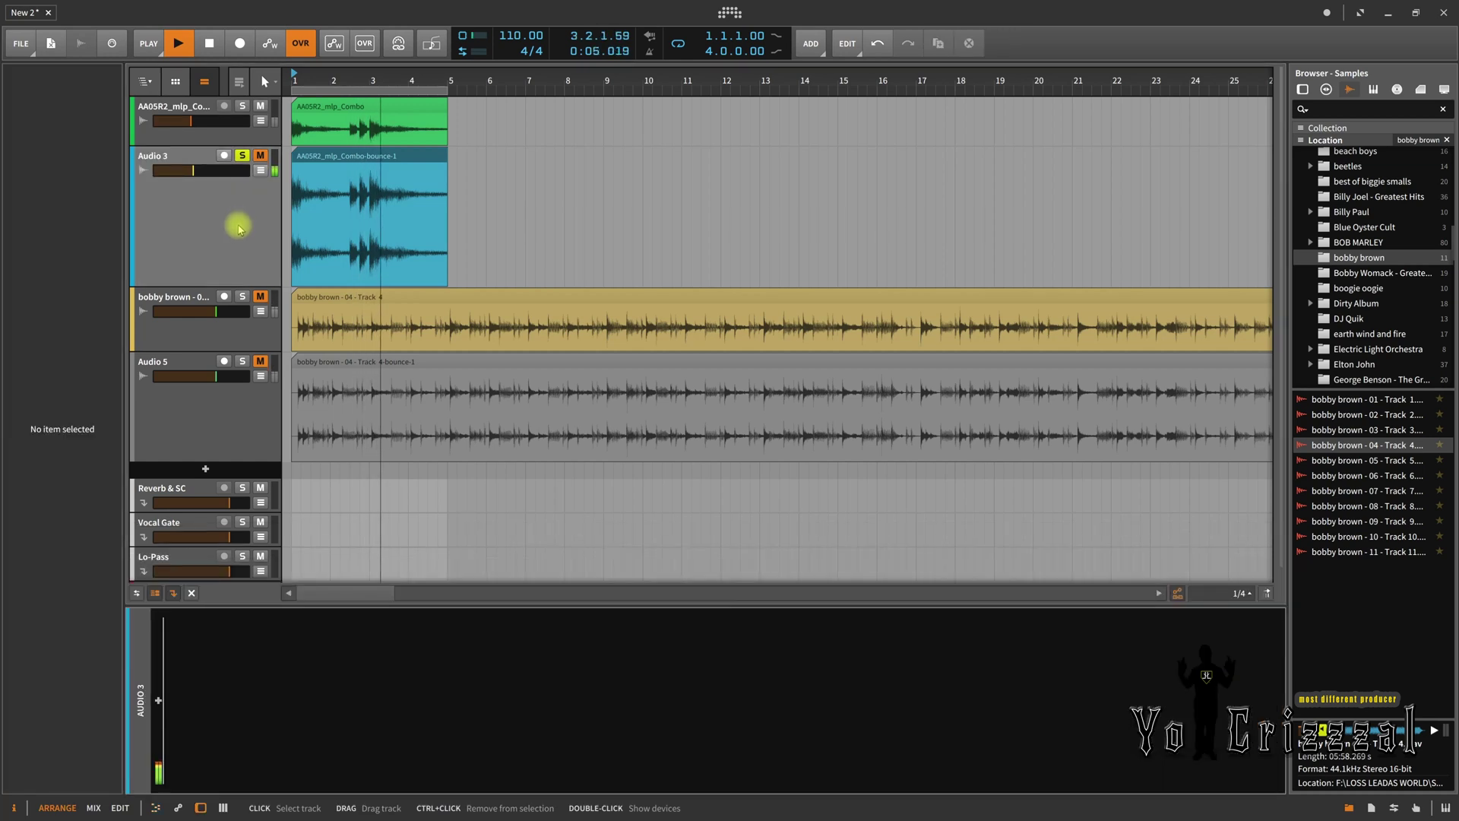
{"action": "left_click", "coordinate": [239, 141]}
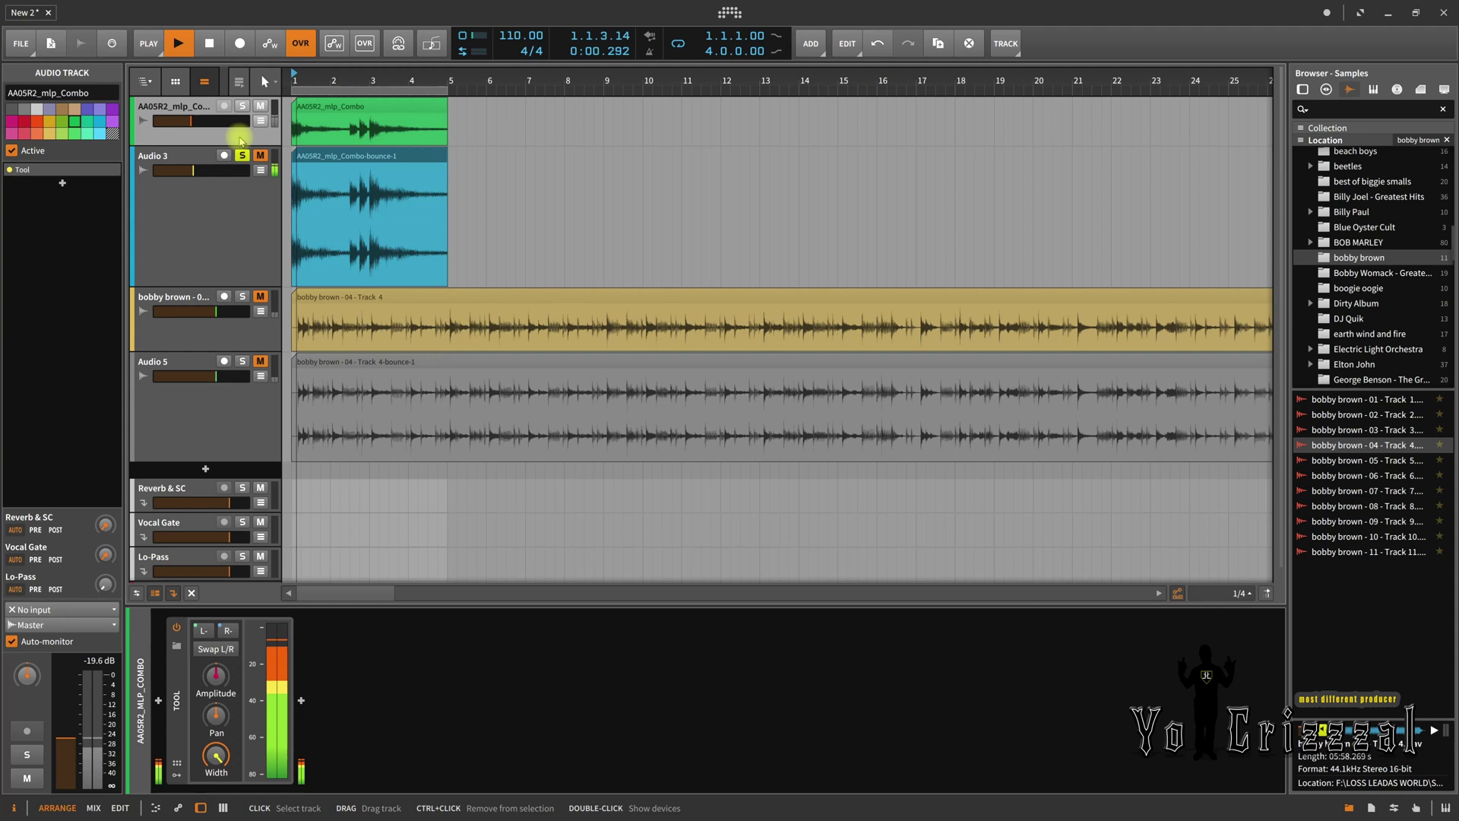
{"action": "key", "text": "space"}
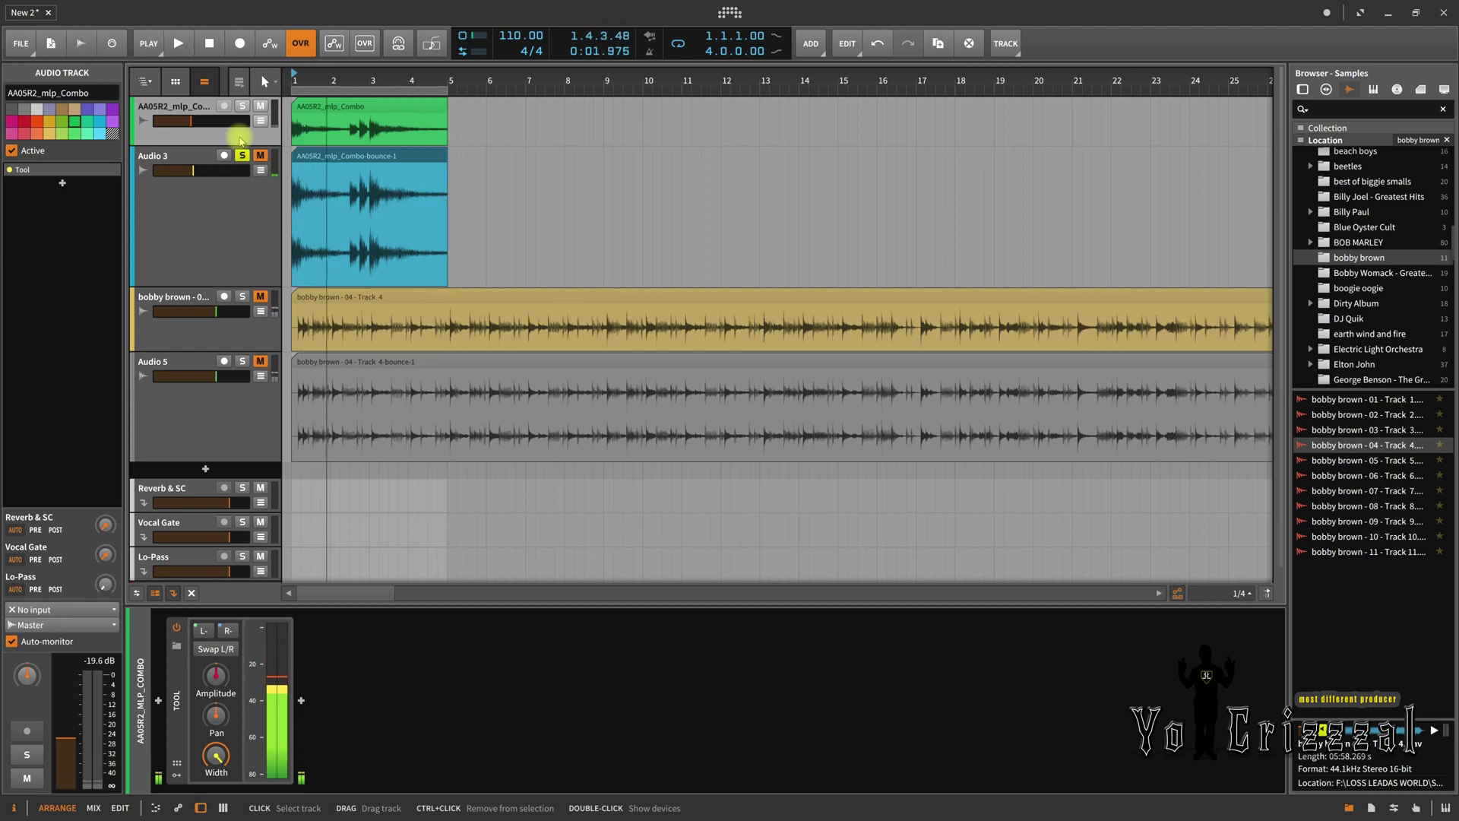
Deactivate the Tool device on the AA05R2_mlp_Combo track and audition that track in solo instead of Audio 3
{"action": "left_click", "coordinate": [242, 155]}
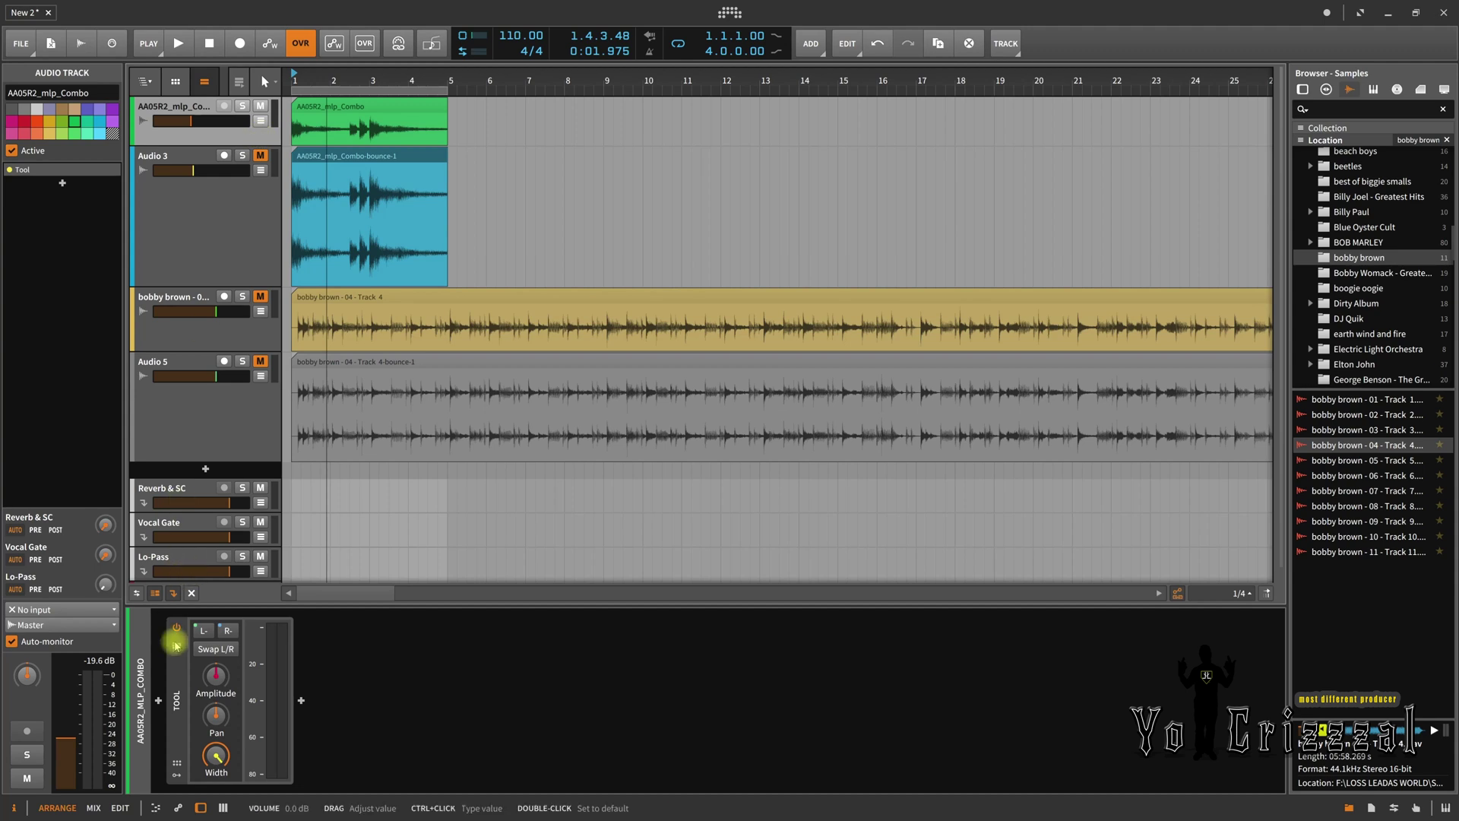
{"action": "left_click", "coordinate": [178, 628]}
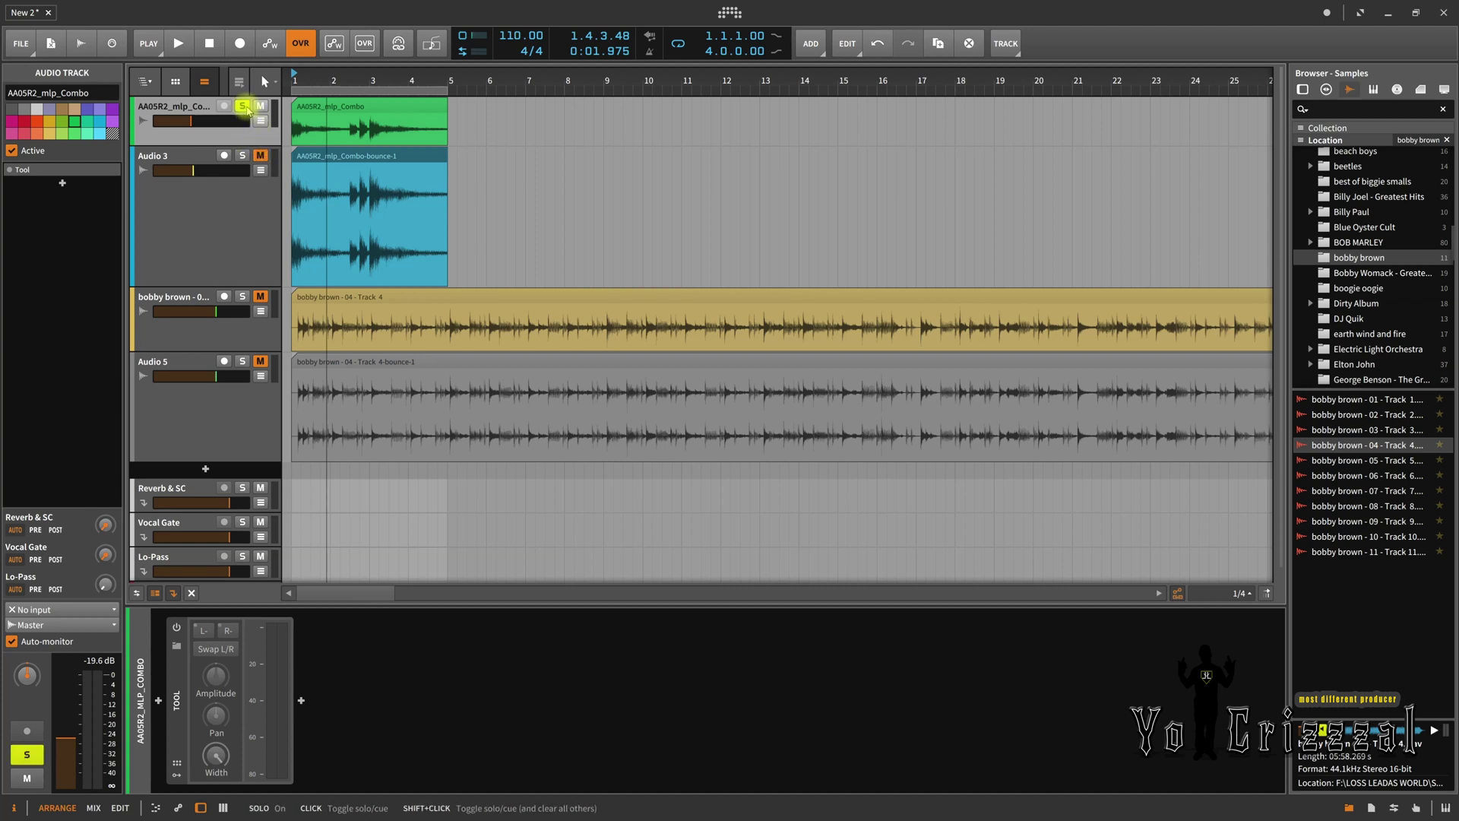
{"action": "key", "text": "space"}
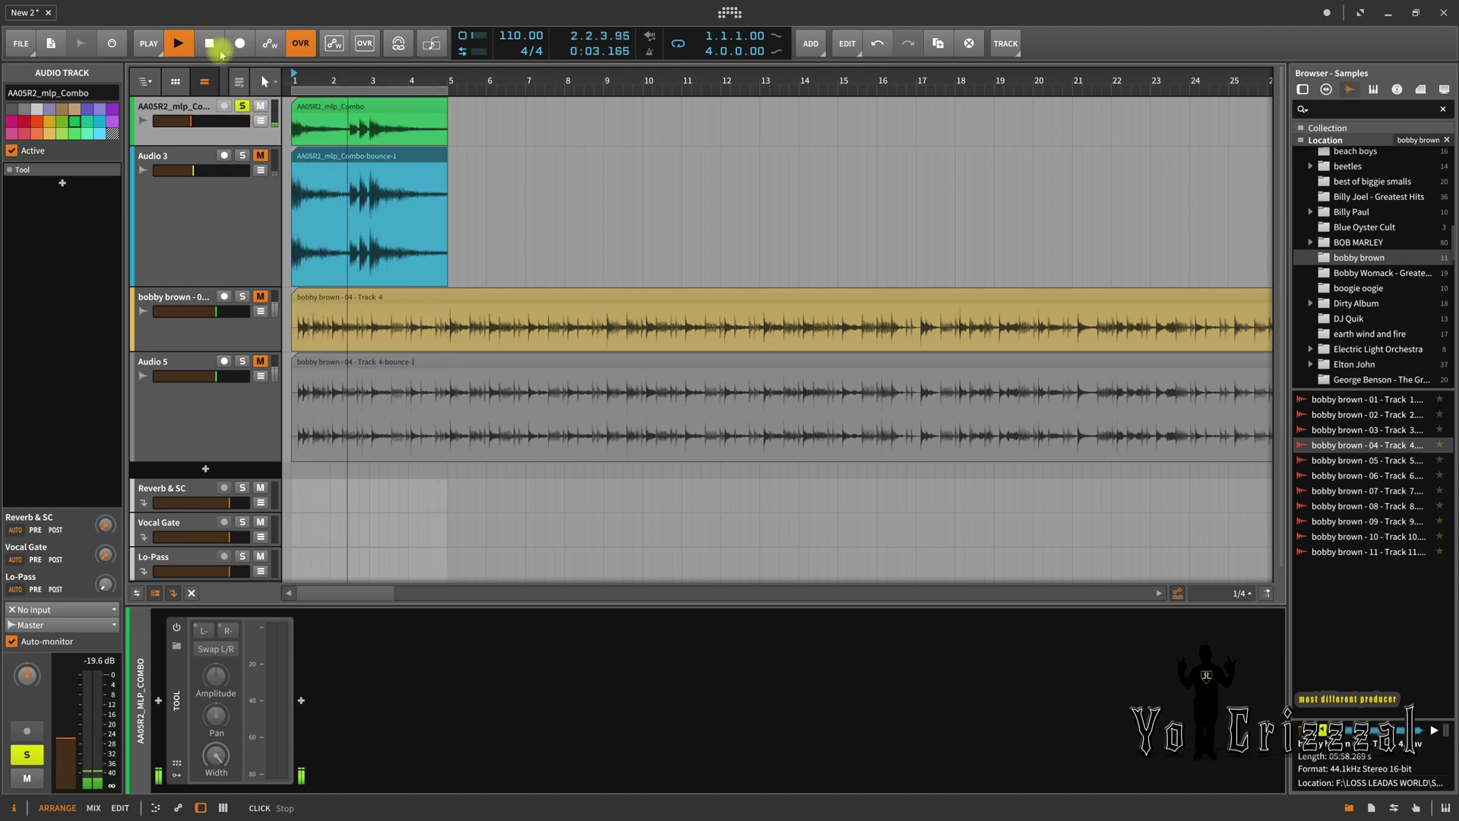
{"action": "left_click", "coordinate": [213, 47]}
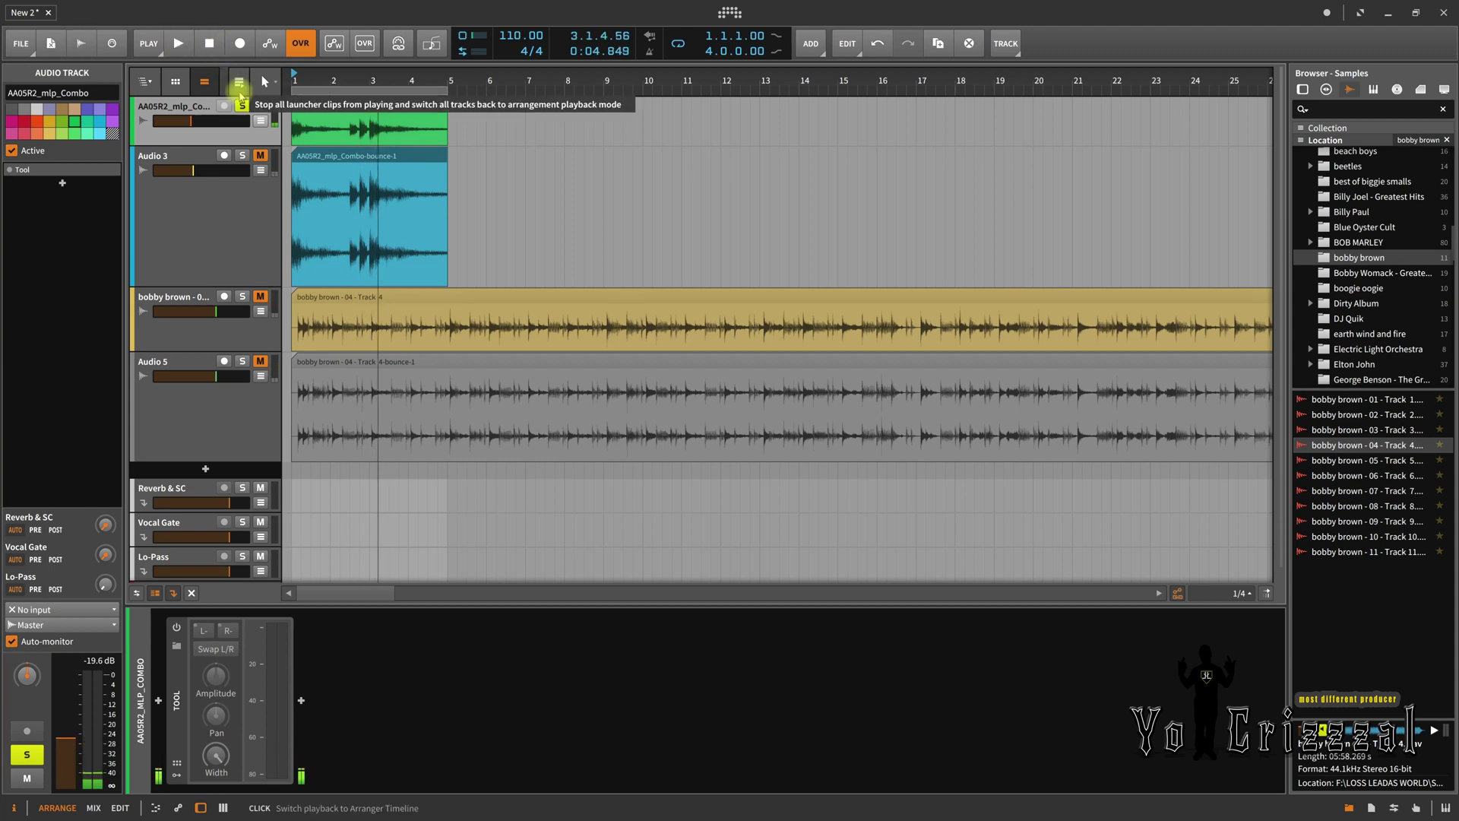
Switch the solo to Audio 3 and play its bounced clip while viewing the track's device chain
{"action": "left_click", "coordinate": [242, 105]}
{"action": "left_click", "coordinate": [242, 155]}
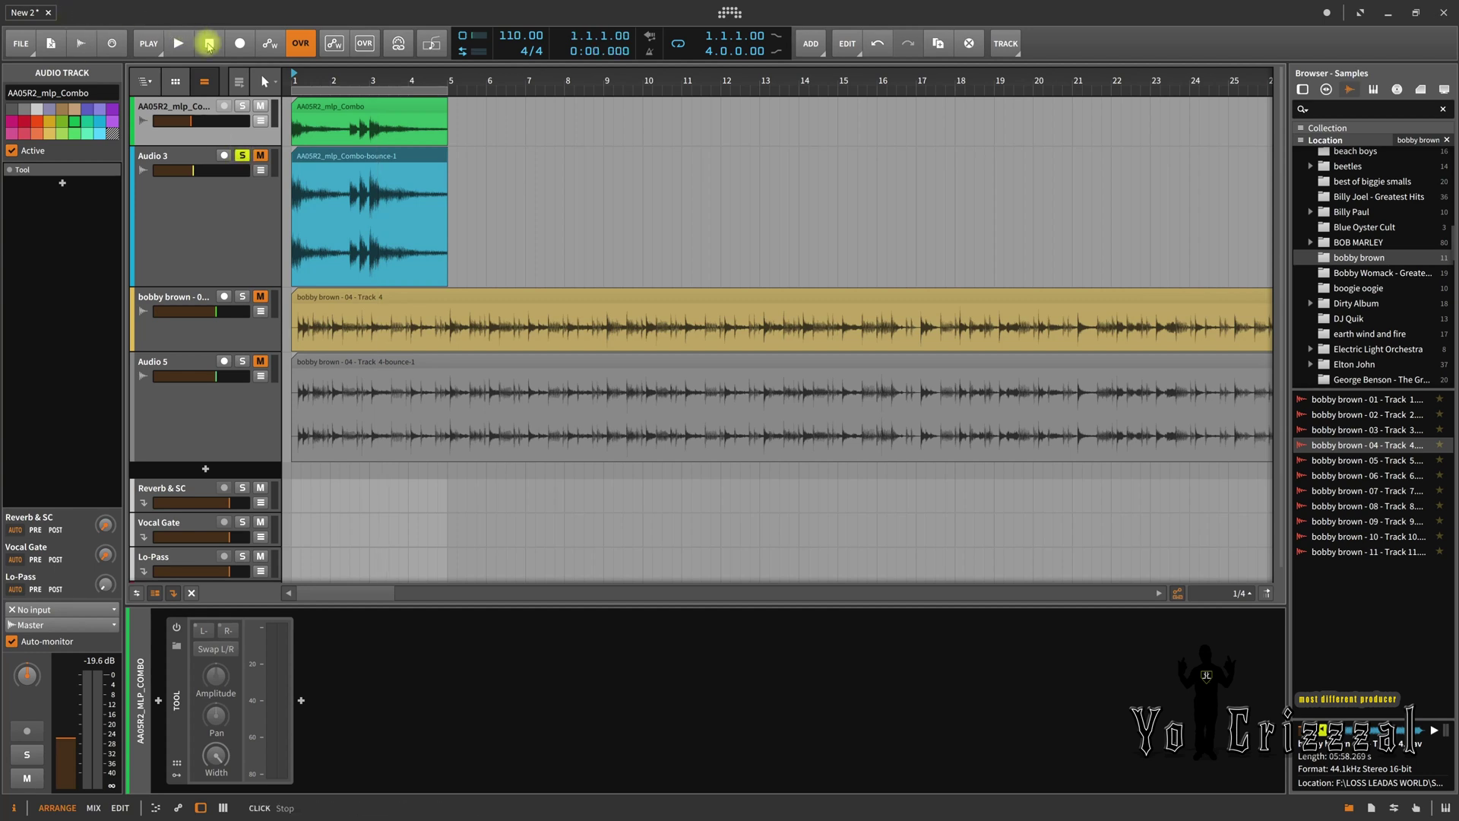
{"action": "left_click", "coordinate": [181, 47]}
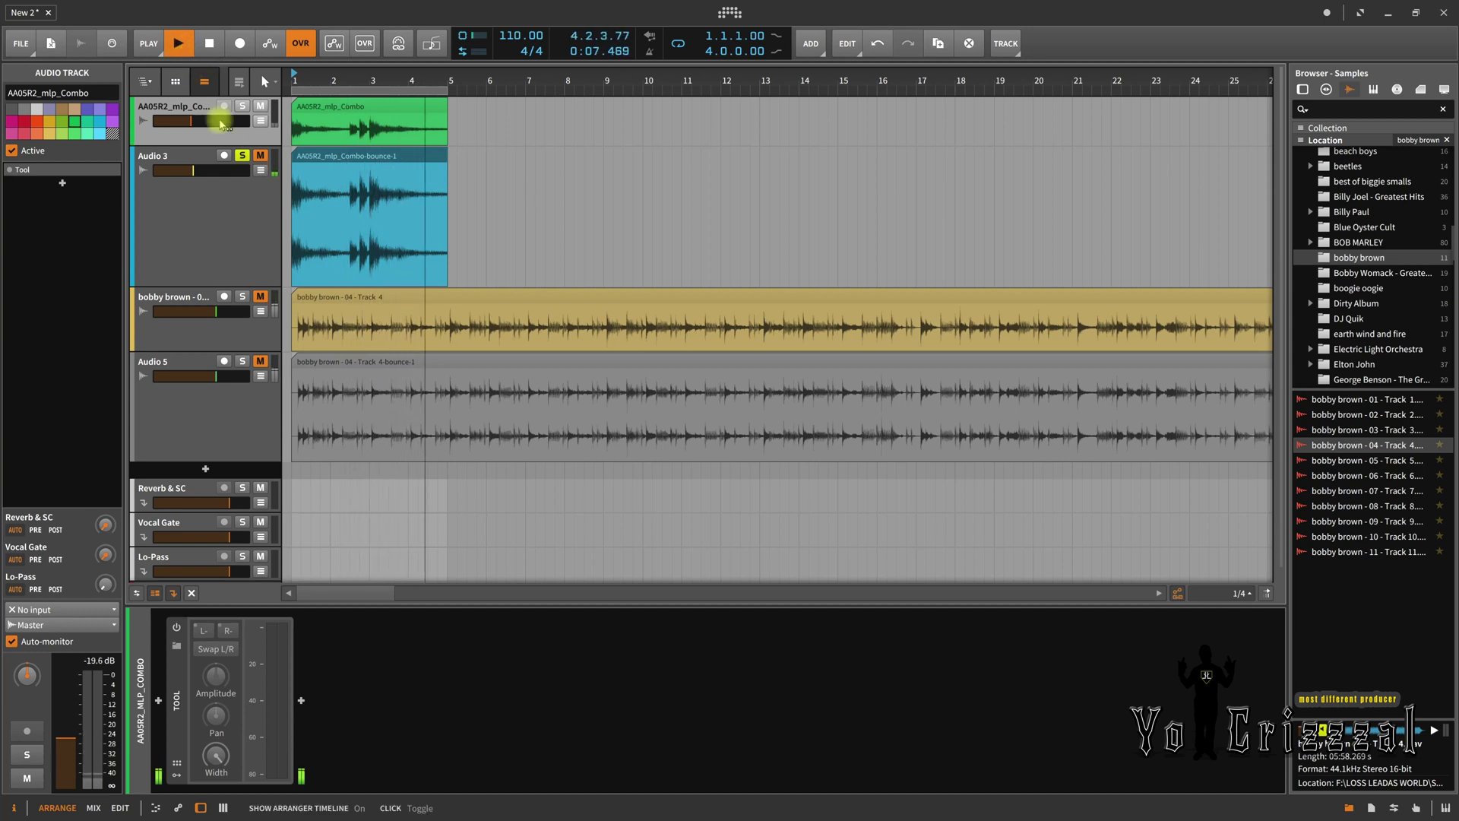
{"action": "left_click", "coordinate": [226, 219]}
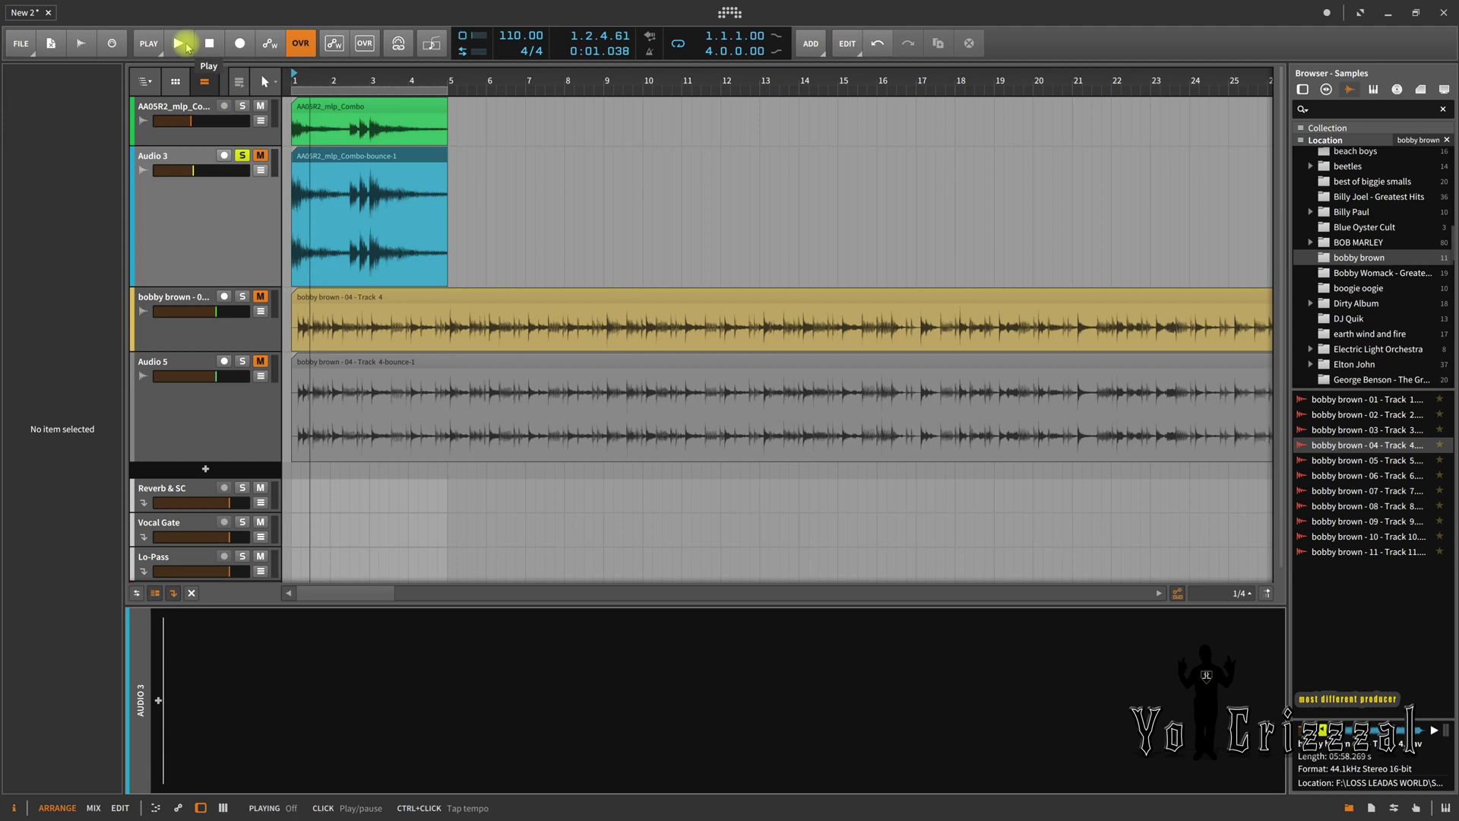
{"action": "left_click", "coordinate": [186, 47]}
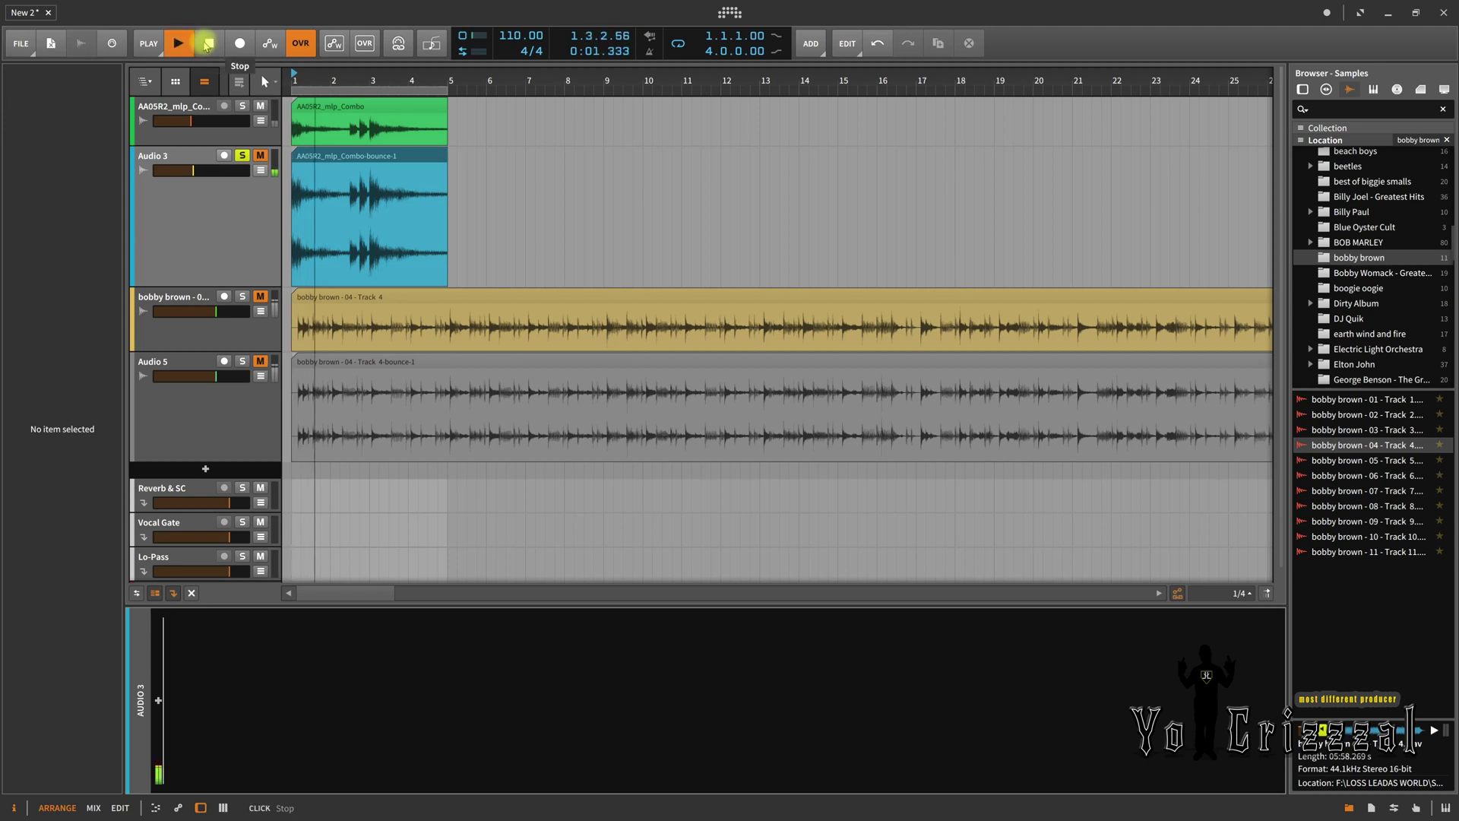
{"action": "left_click", "coordinate": [207, 44]}
Solo AA05R2_mlp_Combo instead of Audio 3 and play it with the mixer open to watch its level meters
{"action": "left_click", "coordinate": [242, 154]}
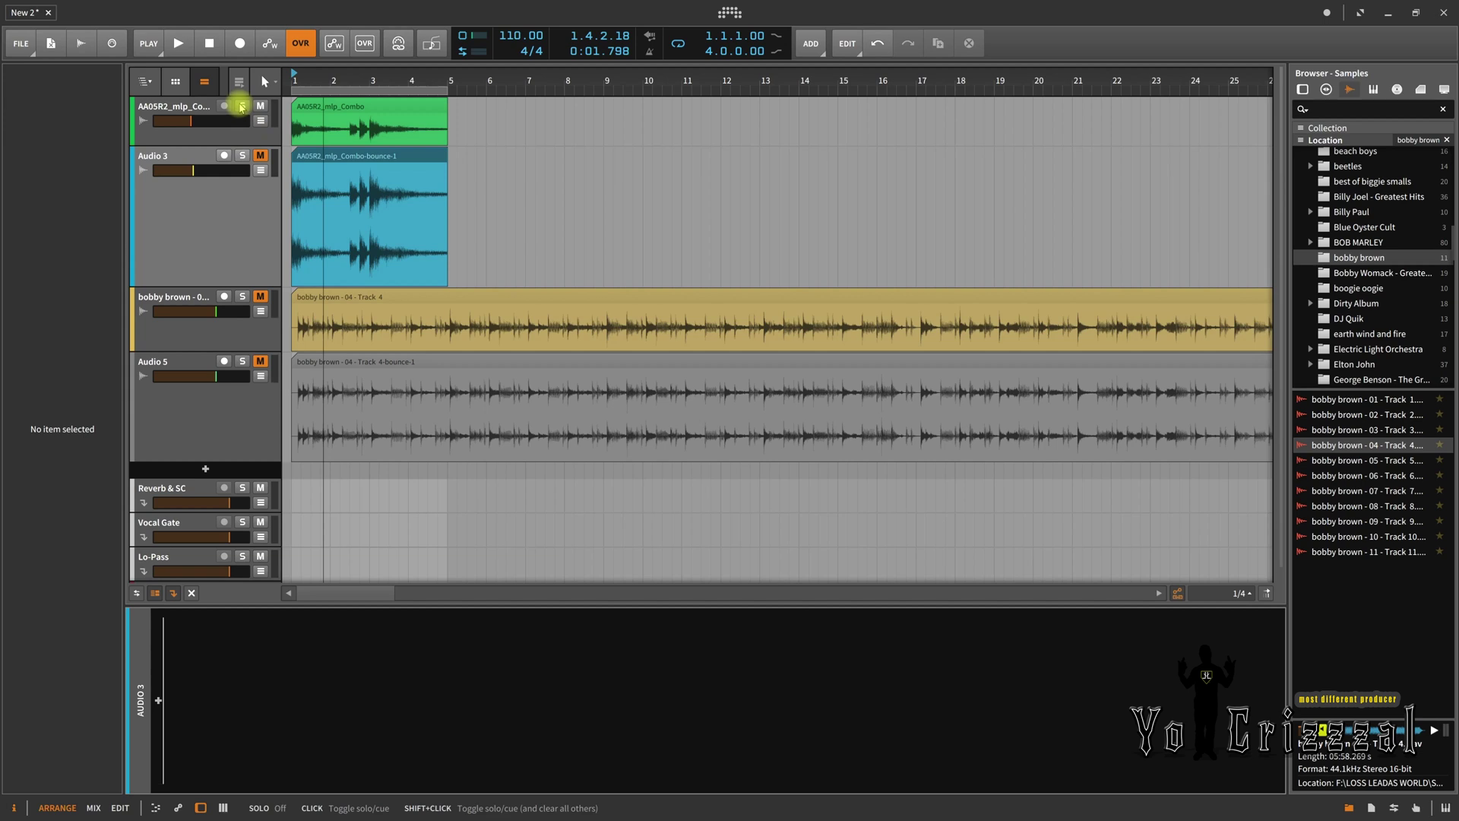
{"action": "left_click", "coordinate": [196, 45]}
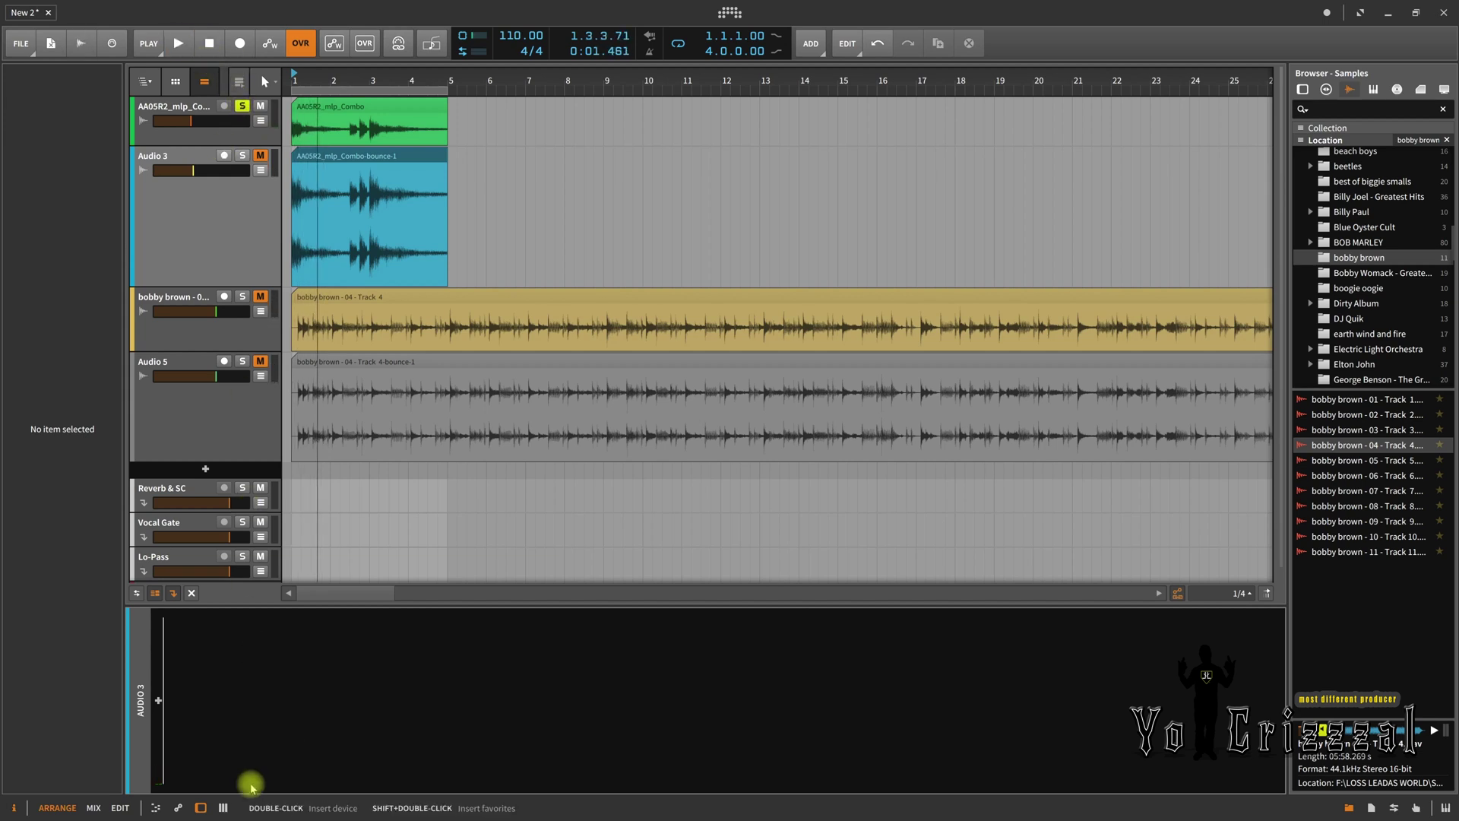
{"action": "left_click", "coordinate": [223, 806]}
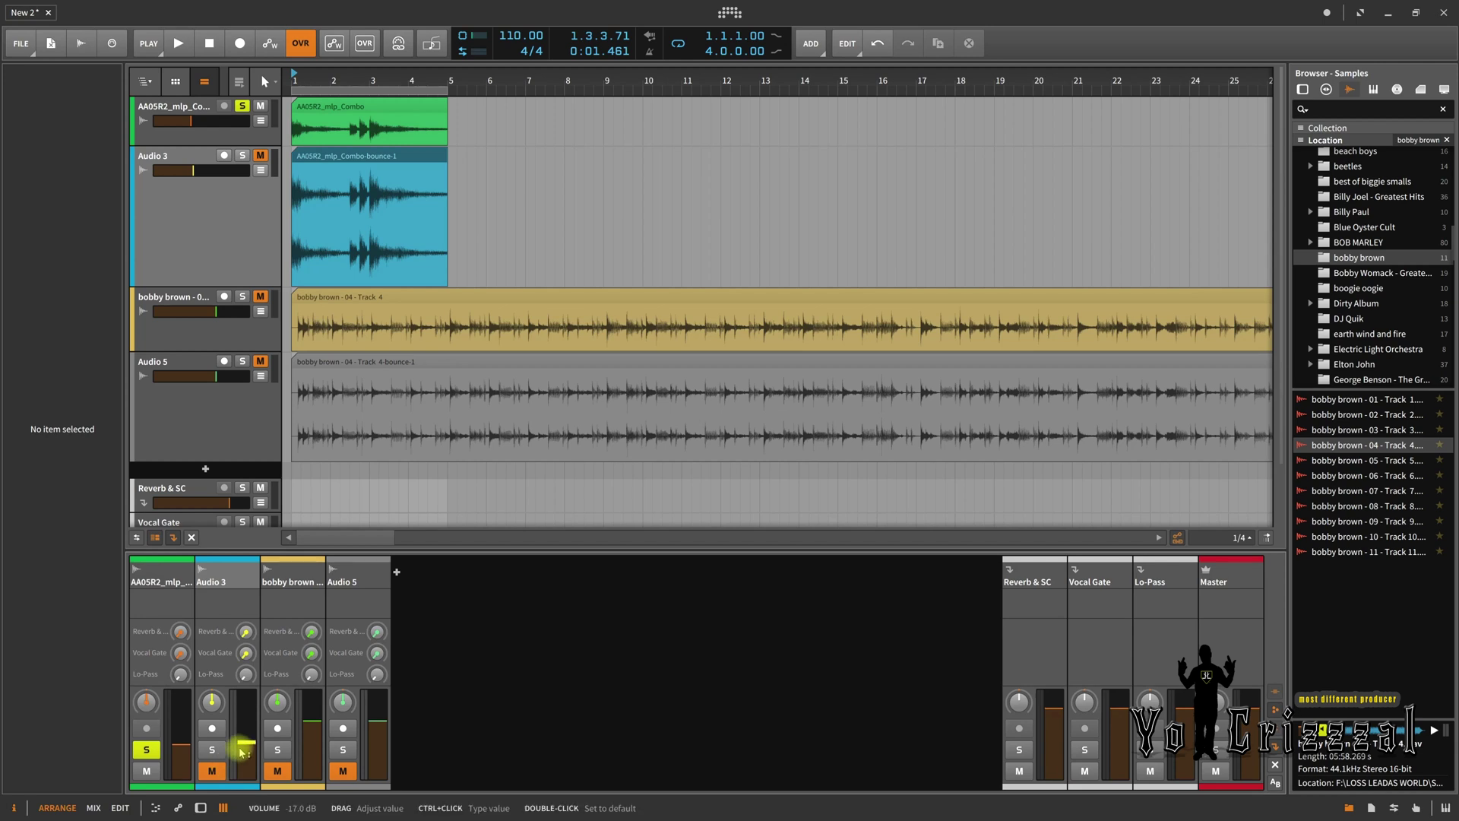
{"action": "left_click", "coordinate": [180, 46]}
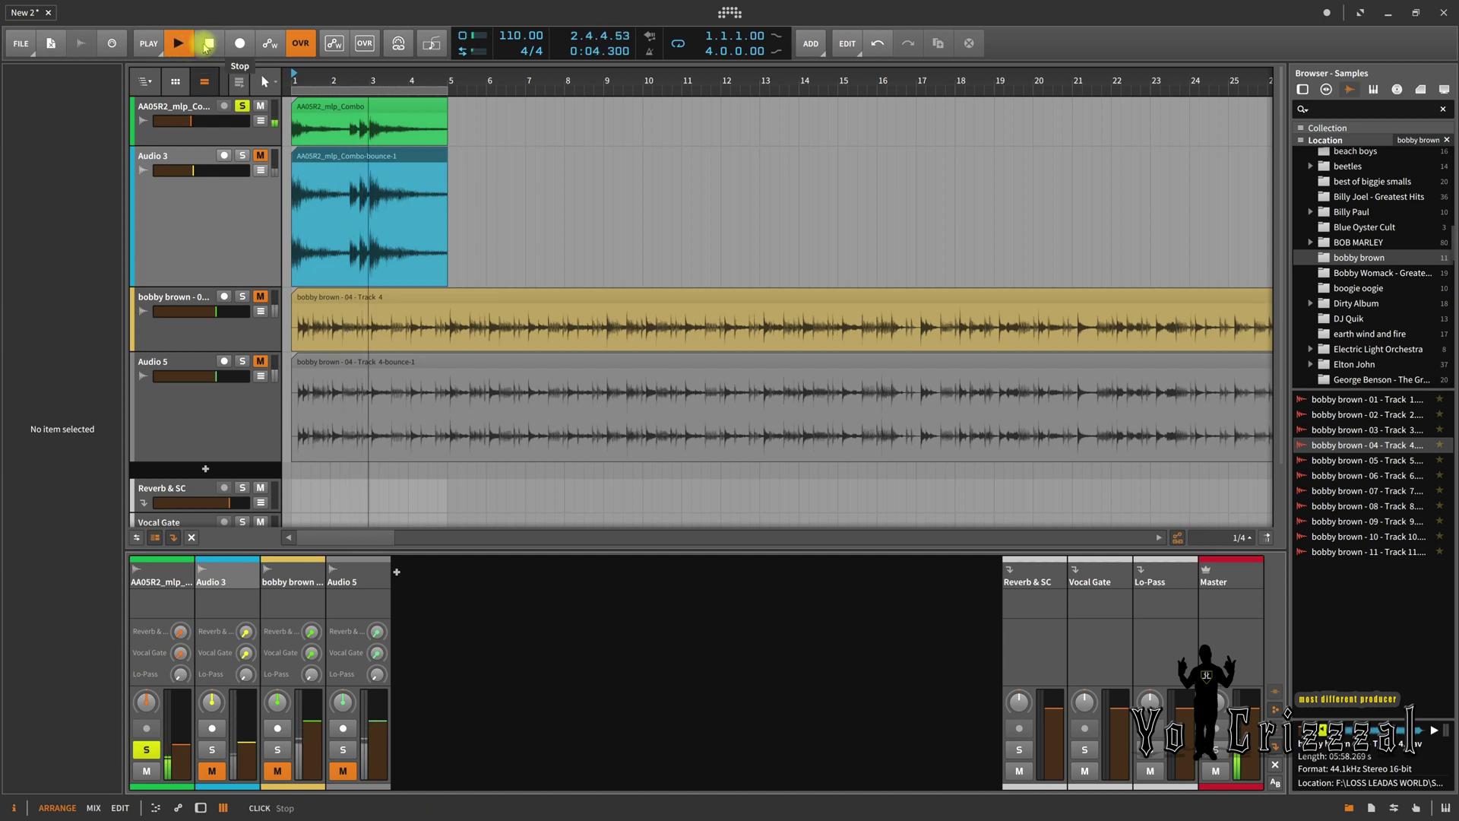
{"action": "left_click", "coordinate": [207, 48]}
Move the solo from AA05R2_mlp_Combo to the bobby brown - 04 - Track 4 track and play a short passage
{"action": "left_click", "coordinate": [242, 105]}
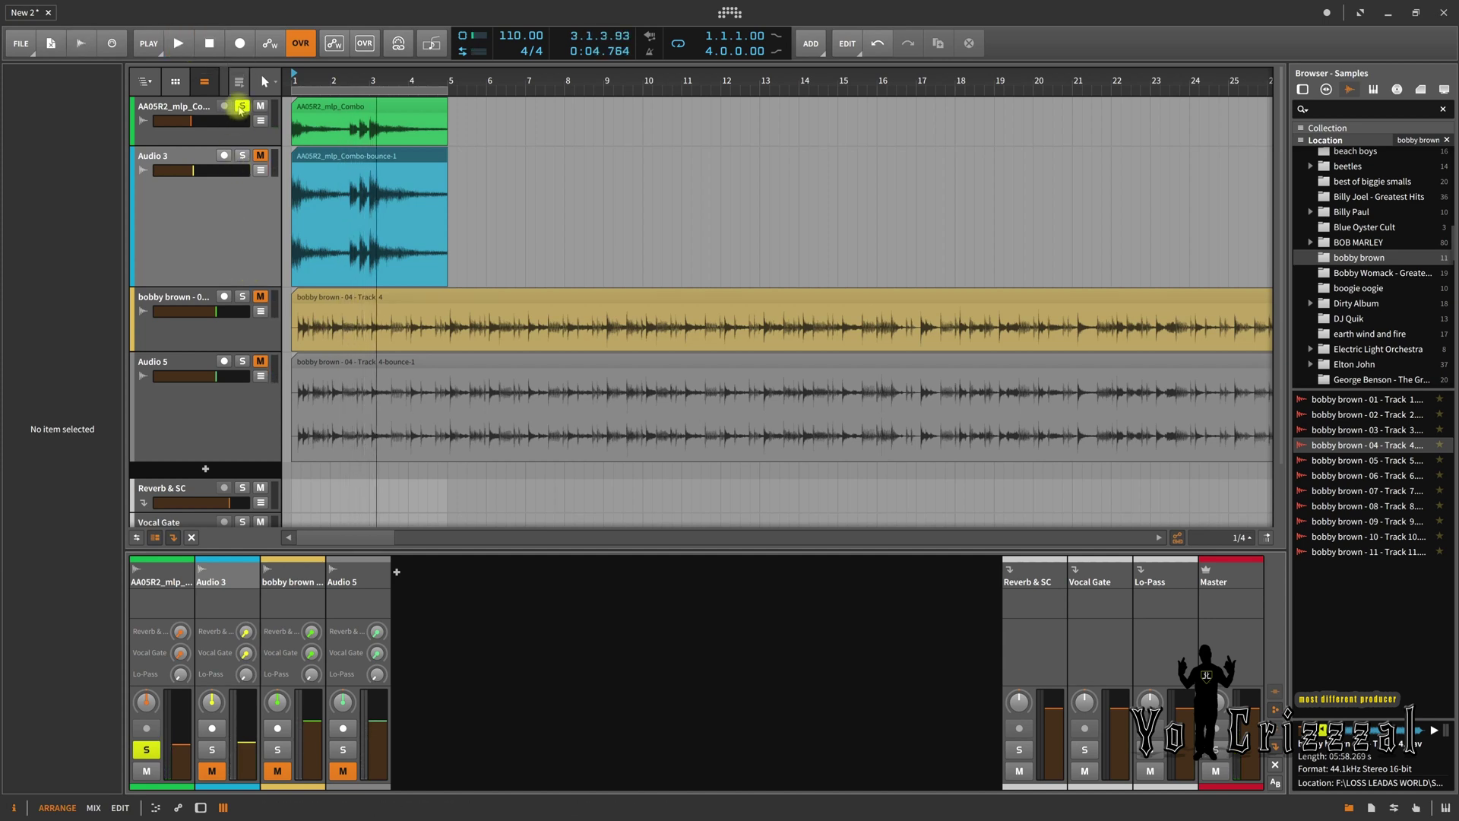
{"action": "left_click", "coordinate": [241, 296]}
{"action": "left_click", "coordinate": [251, 343]}
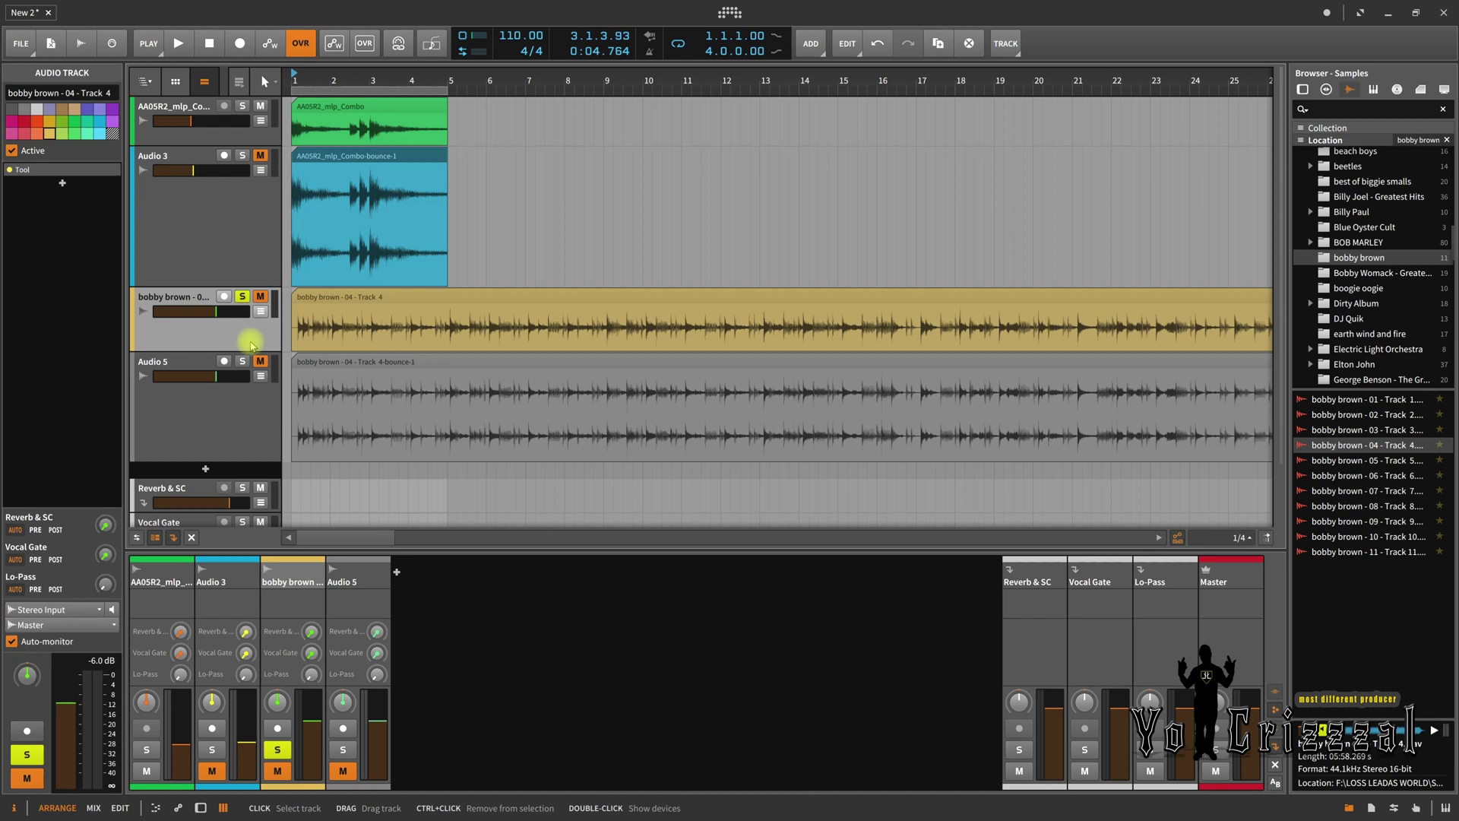
{"action": "left_click", "coordinate": [179, 44]}
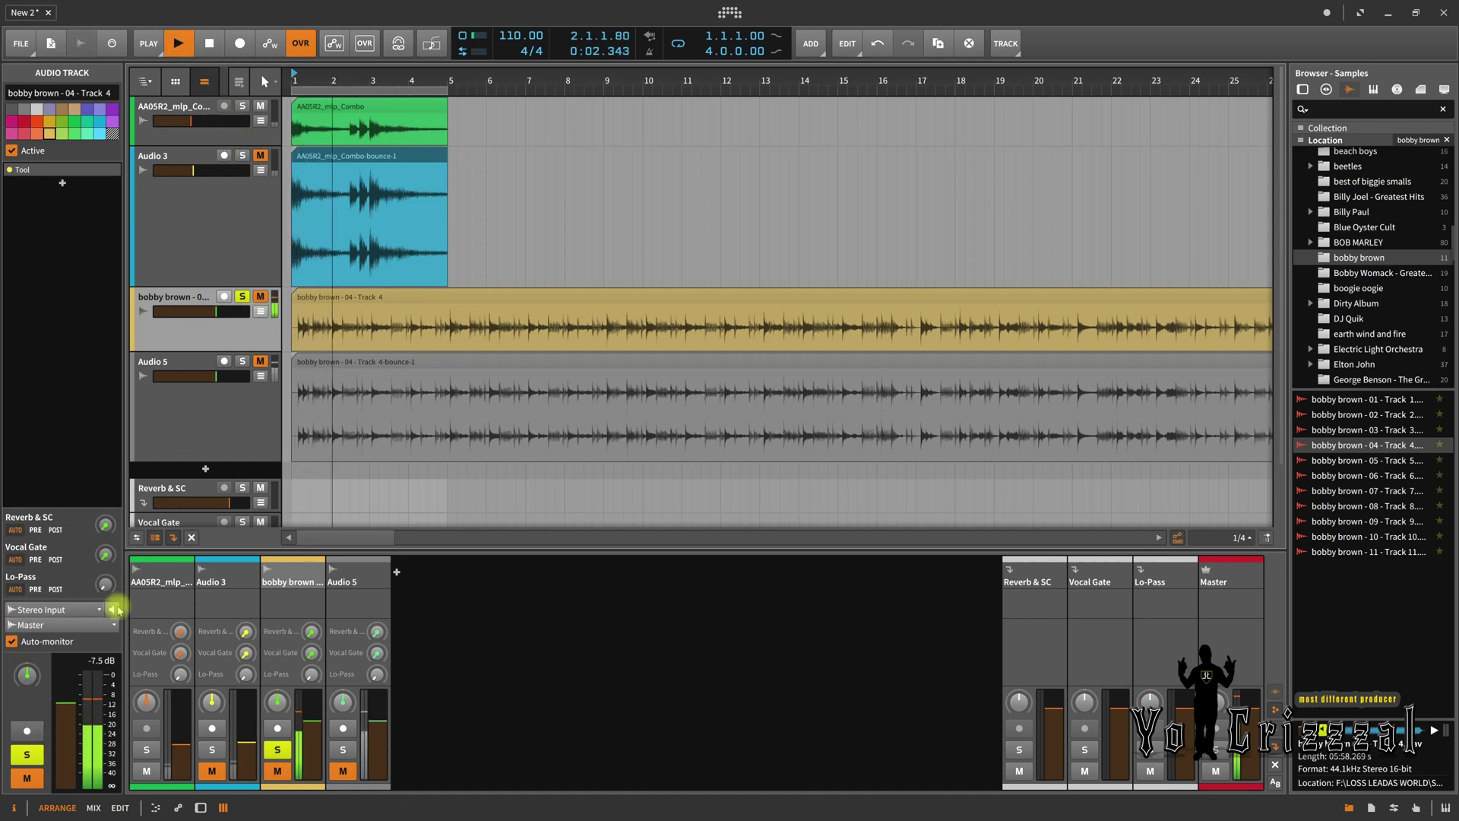
{"action": "left_click", "coordinate": [209, 43]}
Set the bobby brown - 04 - Track 4 clip's stretch mode to Raw and play it from the start
{"action": "left_click", "coordinate": [378, 302]}
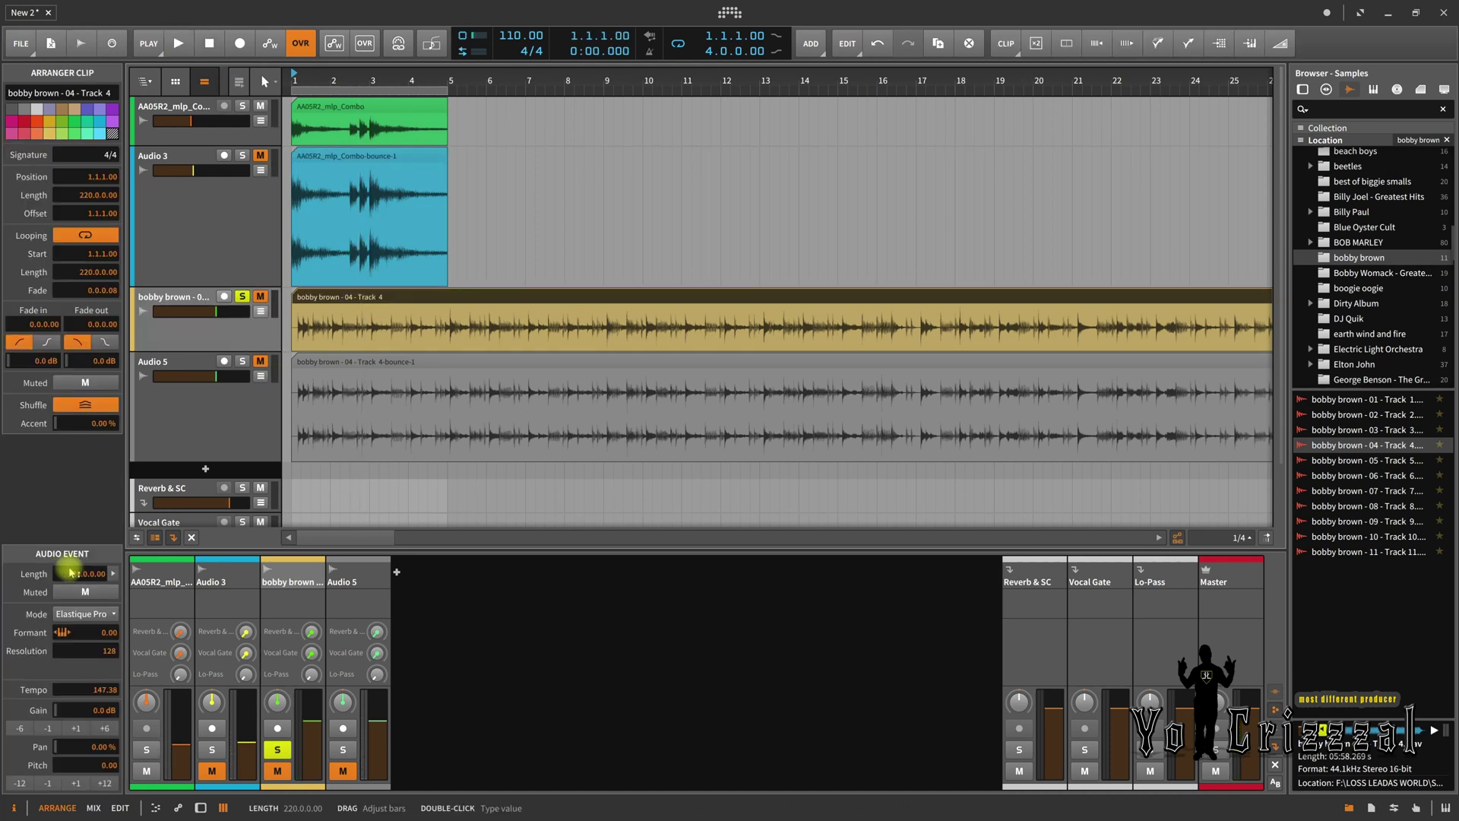
{"action": "left_click", "coordinate": [82, 614]}
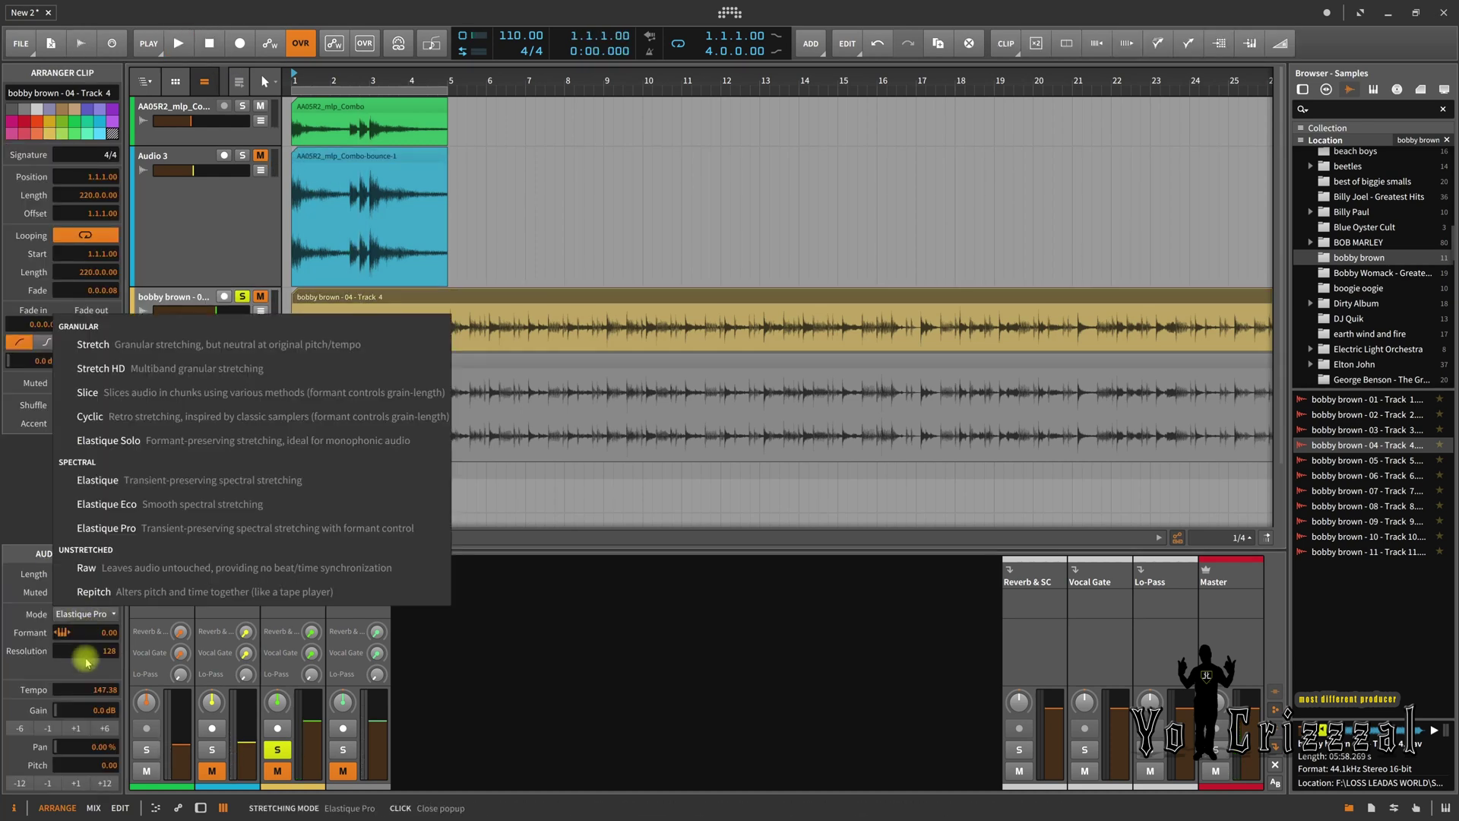
{"action": "left_click", "coordinate": [86, 568]}
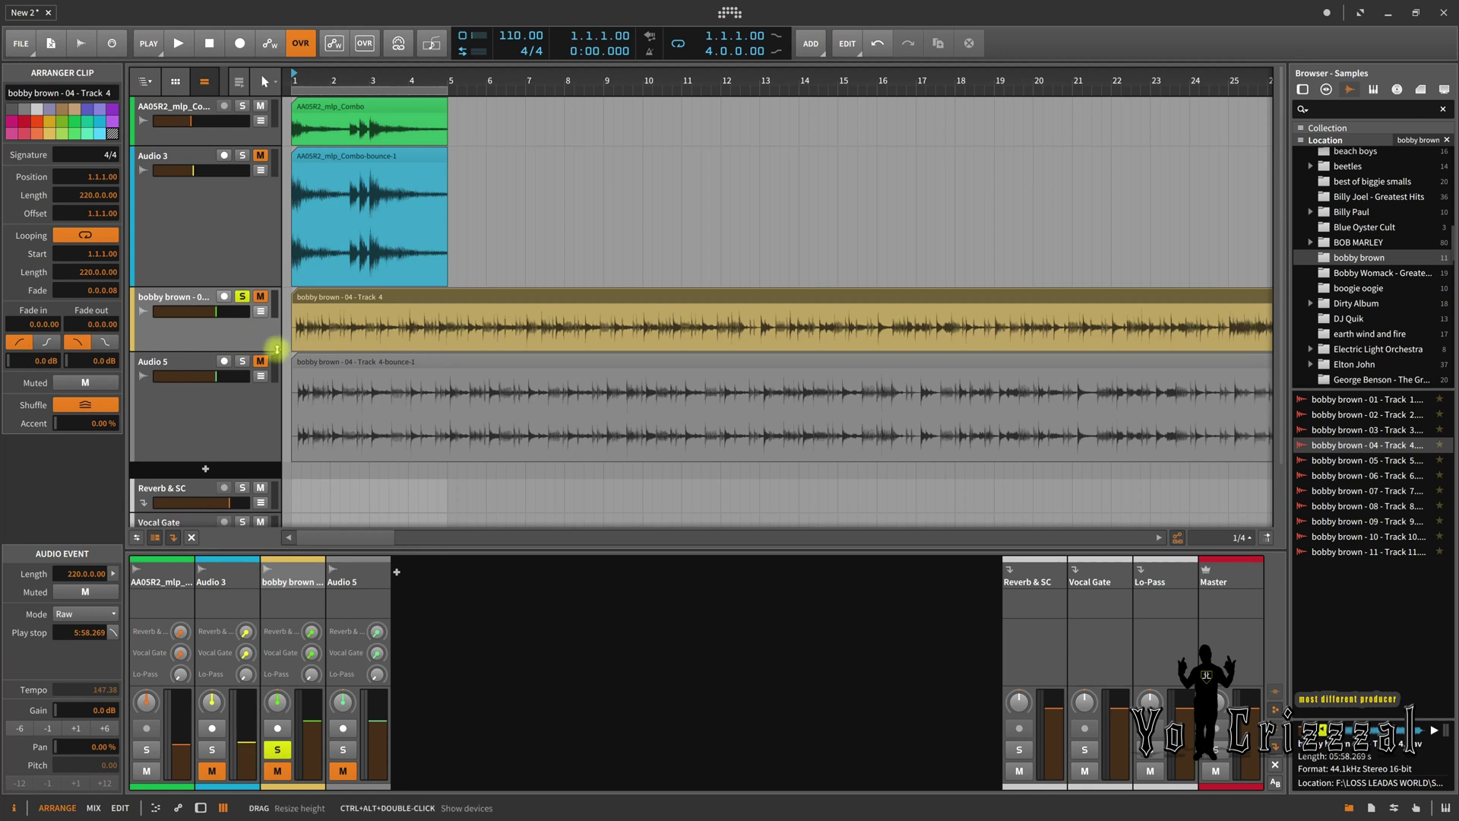
{"action": "left_click", "coordinate": [182, 44]}
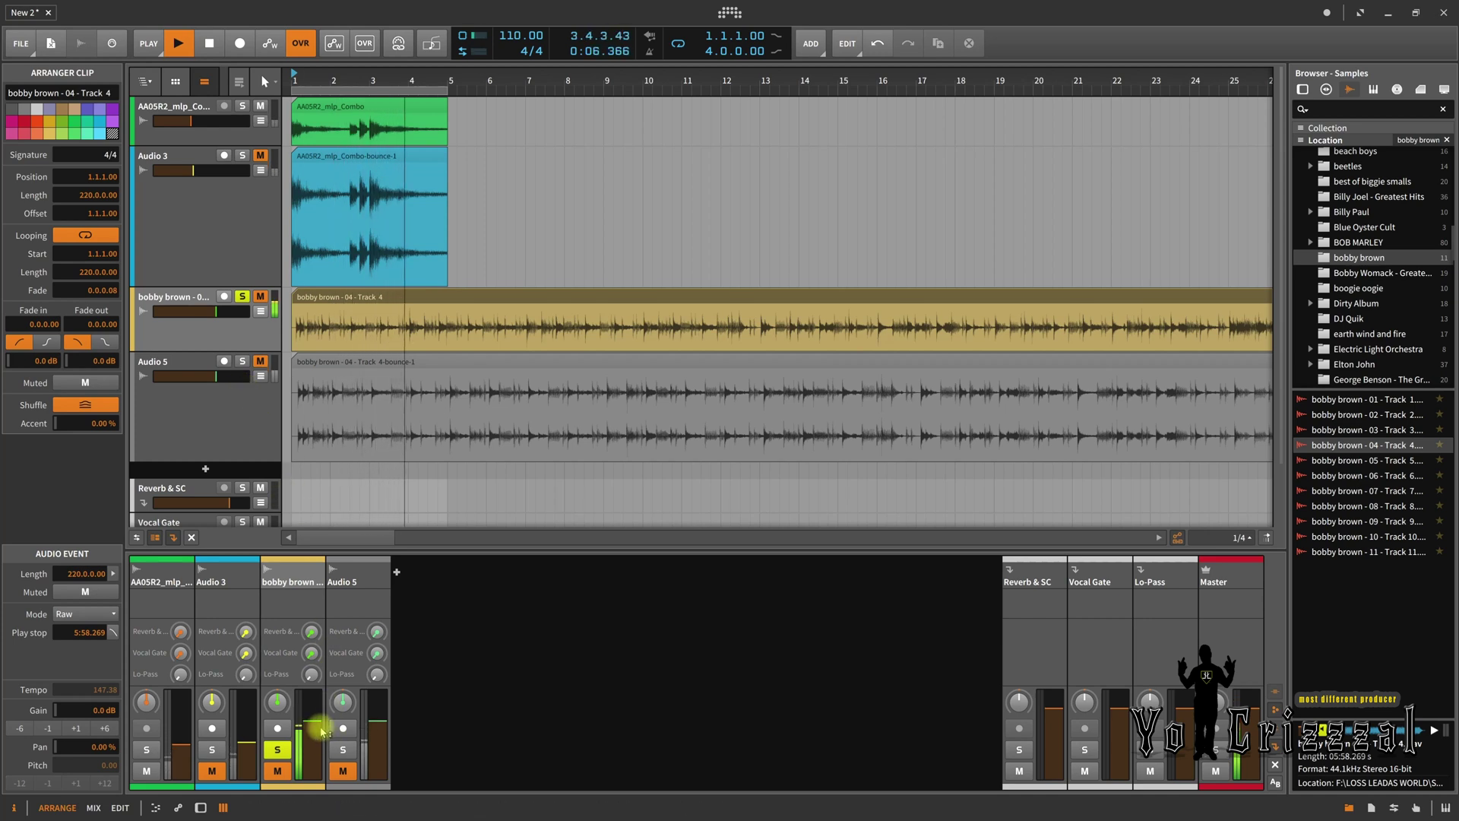
Lower the volume faders of the bobby brown - 04 - Track 4 and Audio 5 tracks during playback, and stop playback
{"action": "left_click_drag", "start_coordinate": [312, 720], "coordinate": [378, 733]}
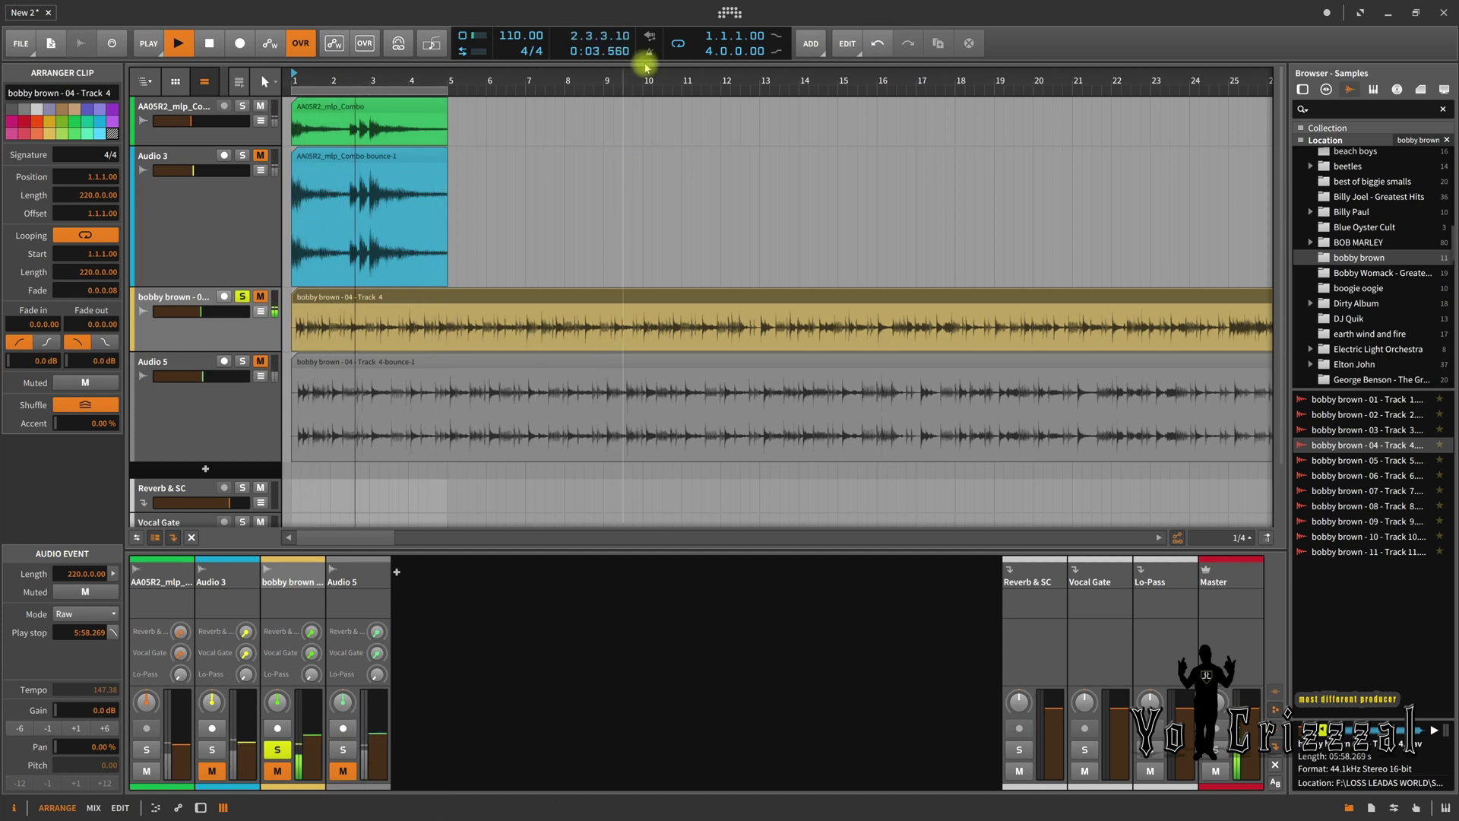
{"action": "left_click", "coordinate": [681, 44]}
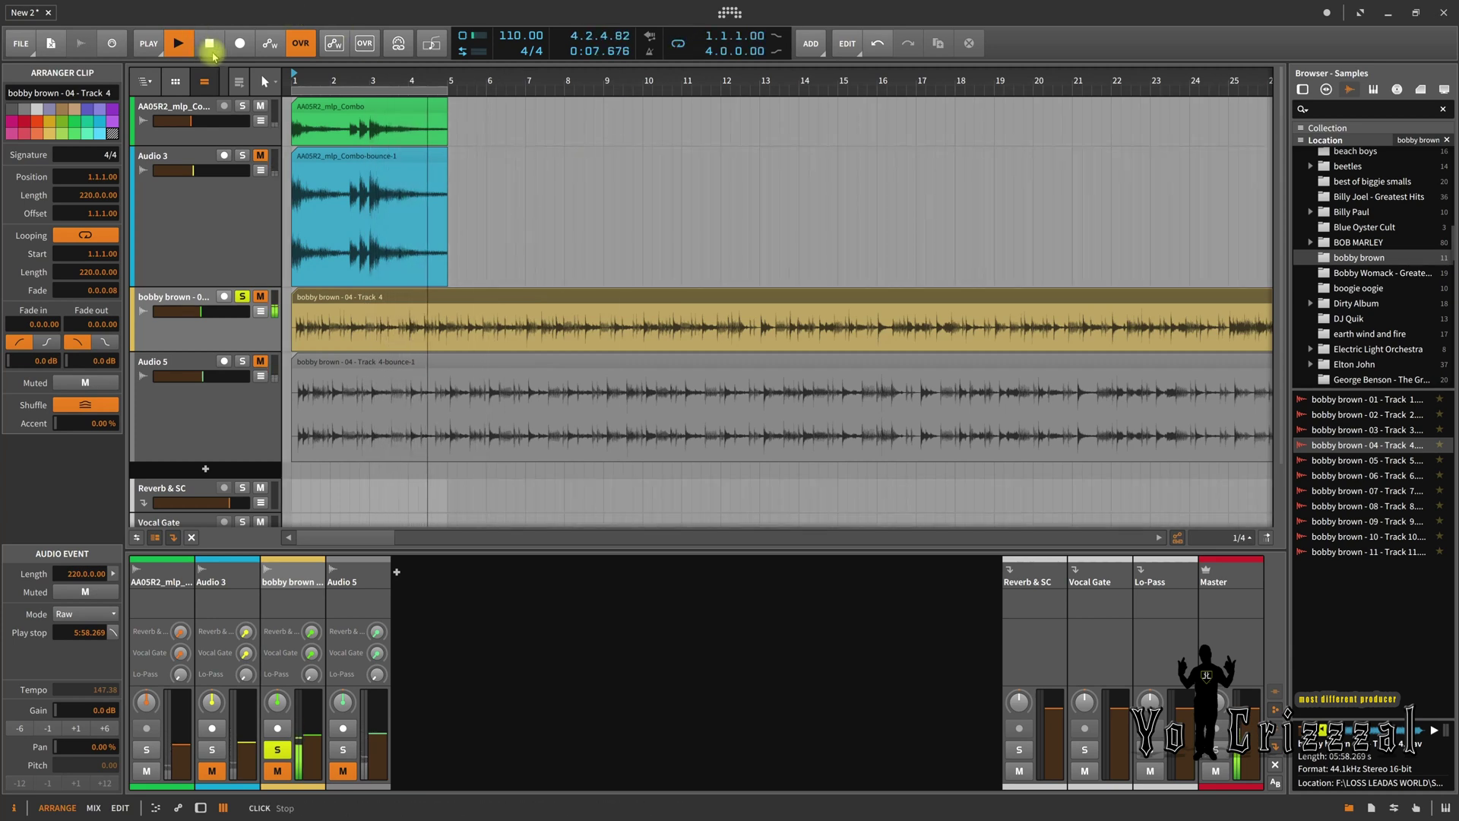
{"action": "left_click", "coordinate": [211, 45]}
Move the solo from bobby brown - 04 - Track 4 to Audio 5 and play a short passage
{"action": "left_click", "coordinate": [242, 296]}
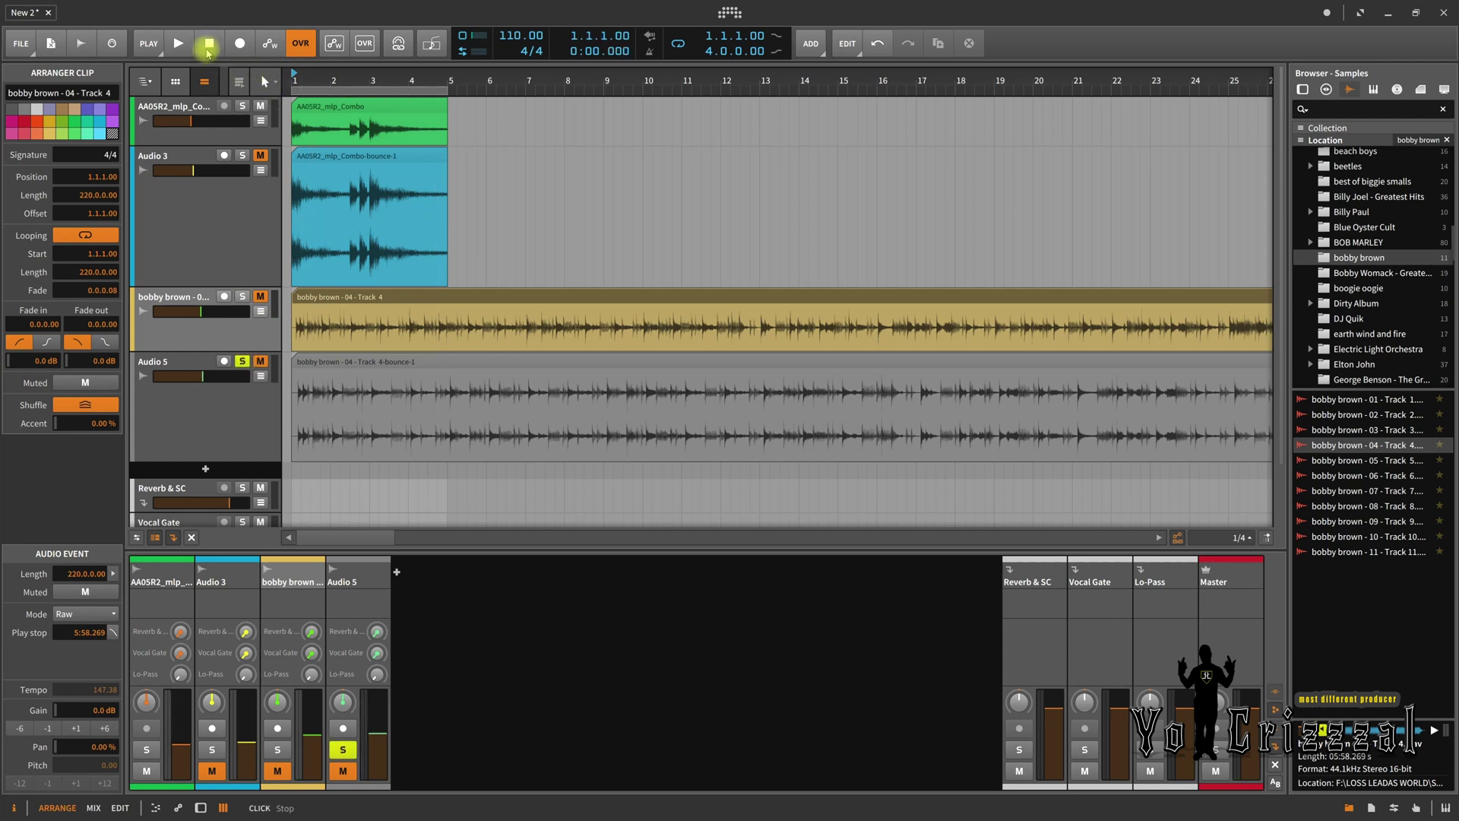
{"action": "left_click", "coordinate": [181, 50]}
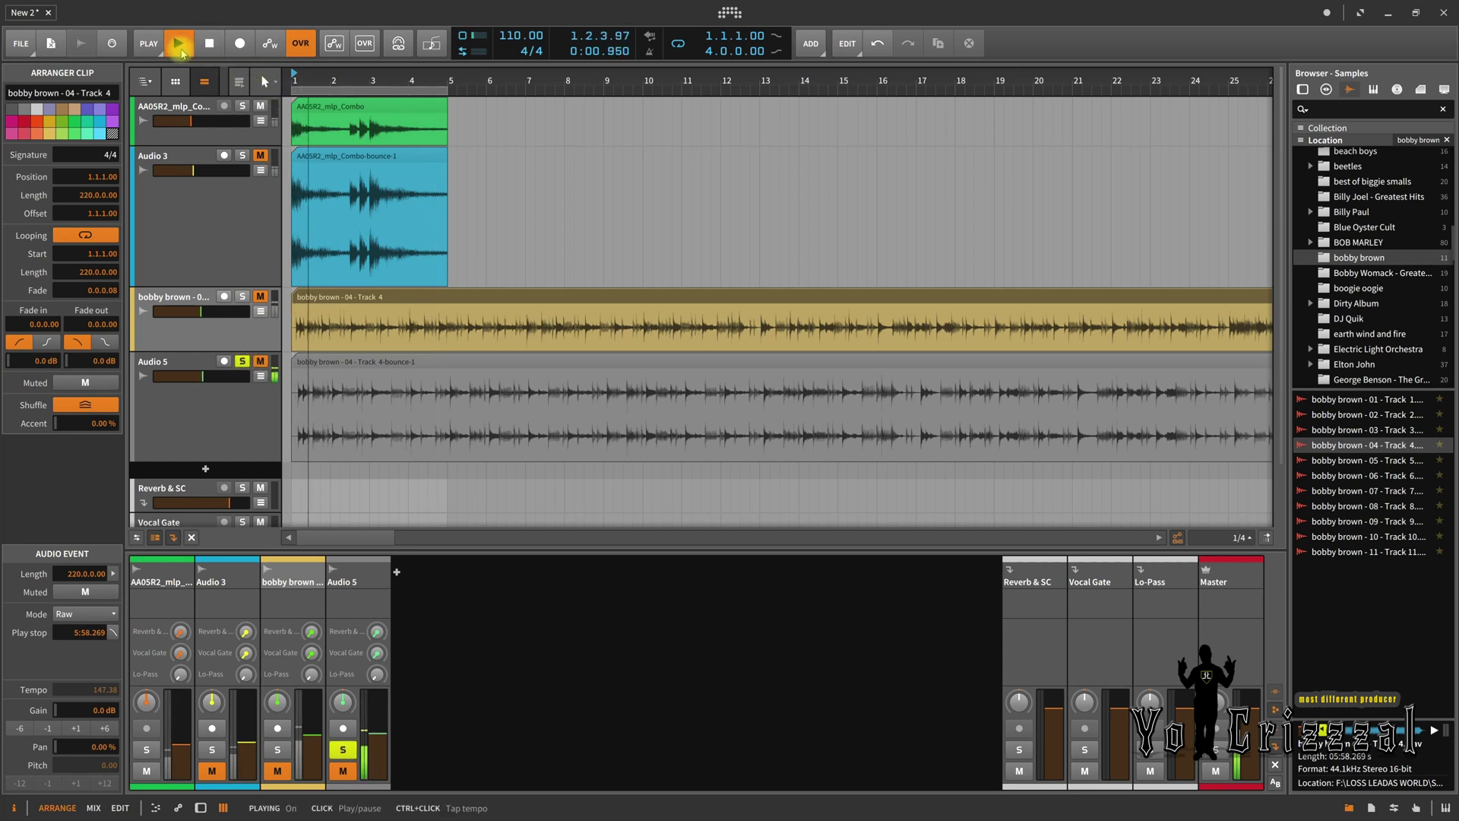
{"action": "key", "text": "space"}
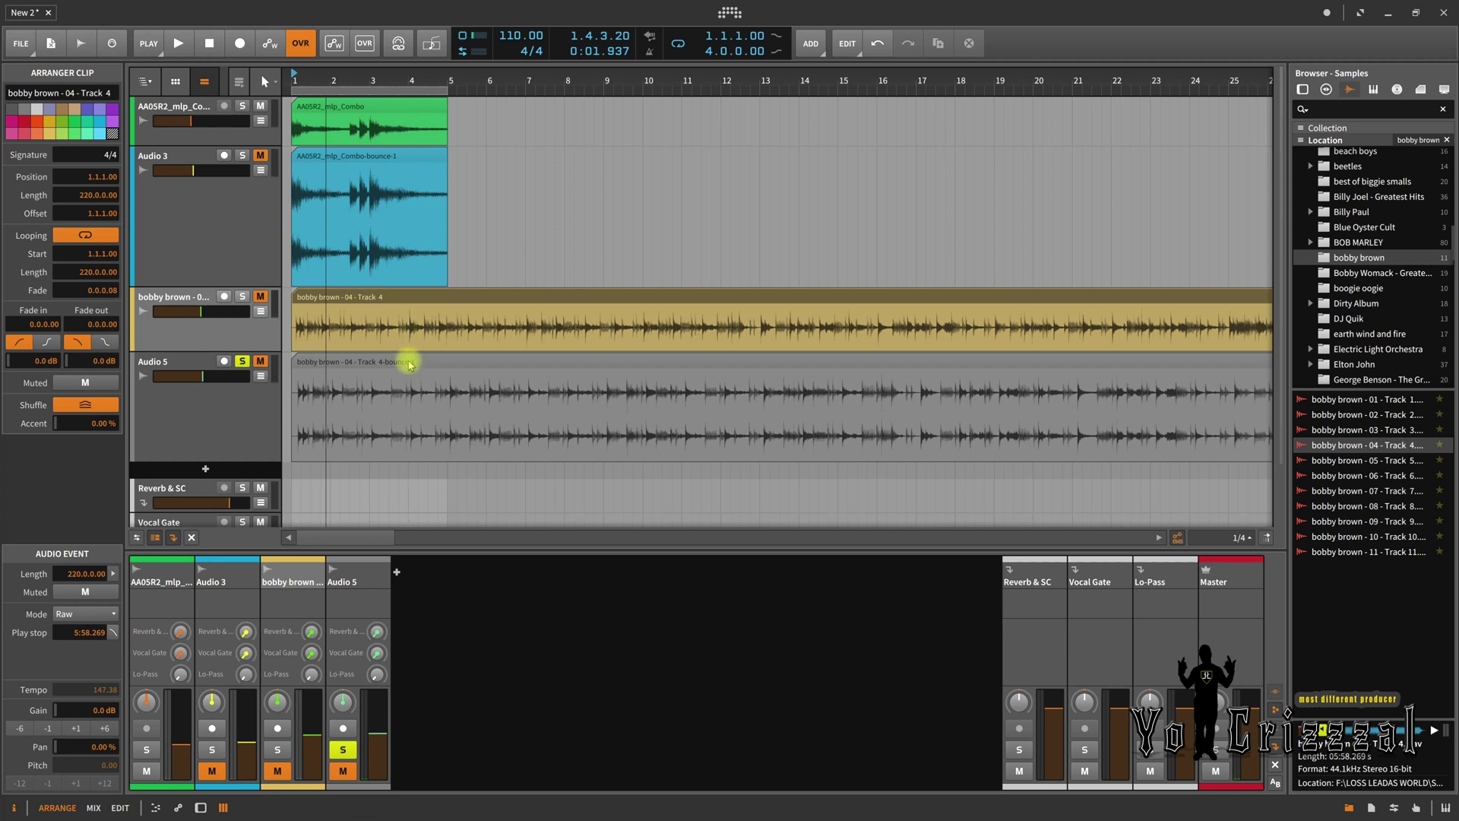
Set the stretch mode of the bounced clip on Audio 5 to Raw and play it from the start
{"action": "left_click", "coordinate": [409, 365]}
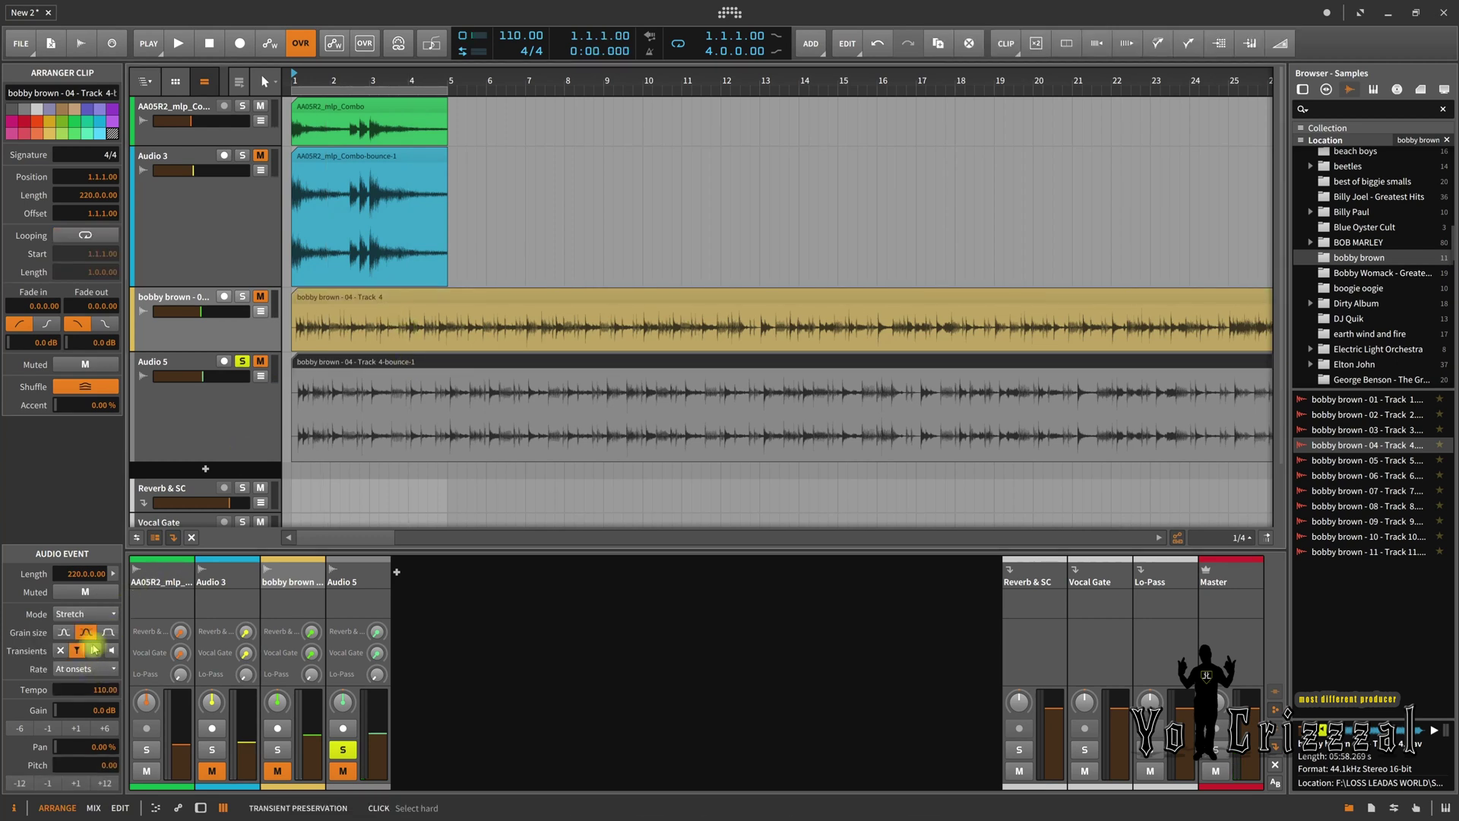
{"action": "left_click", "coordinate": [85, 614]}
{"action": "left_click", "coordinate": [98, 577]}
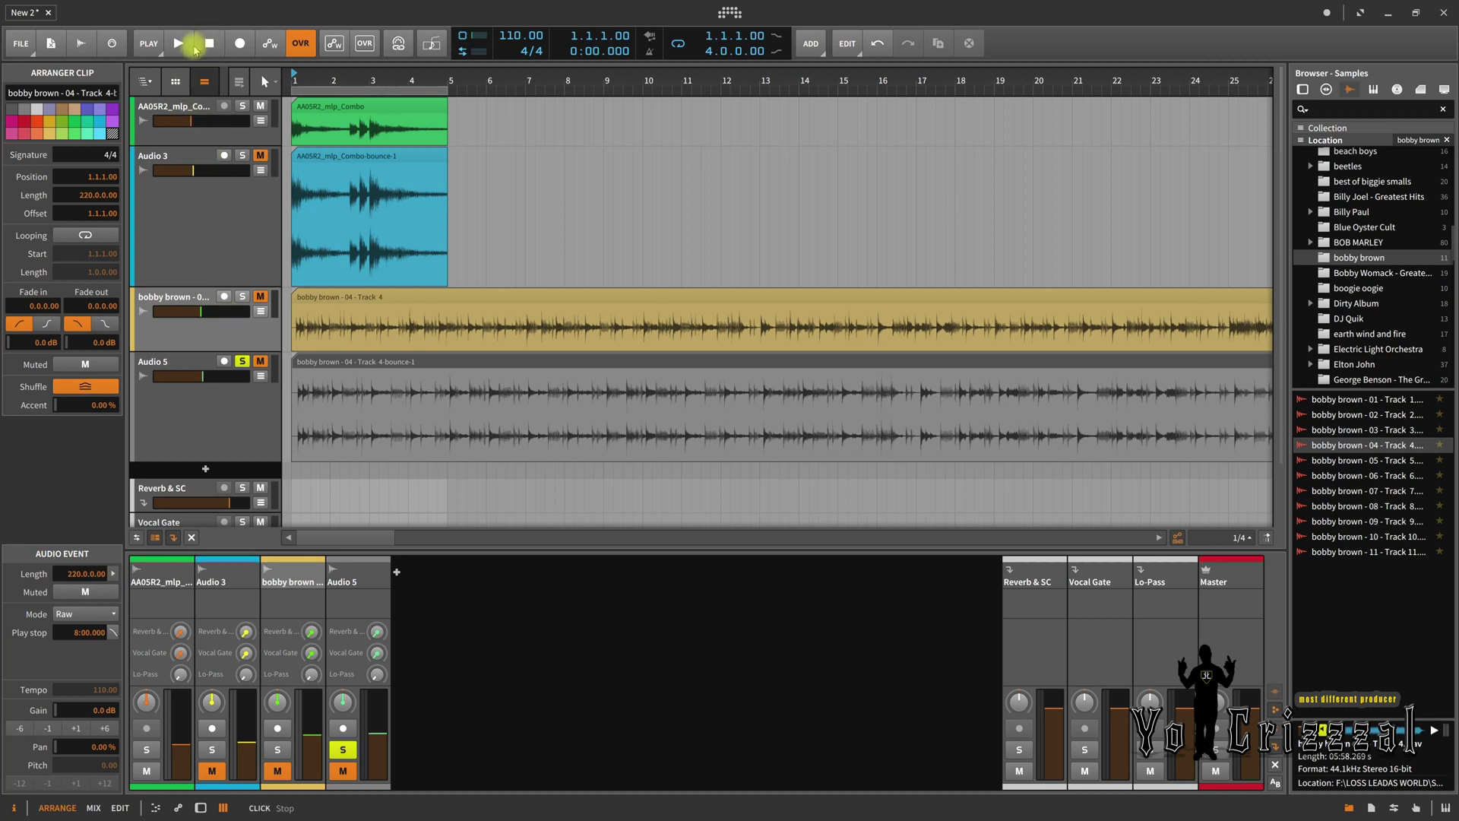
{"action": "left_click", "coordinate": [192, 50]}
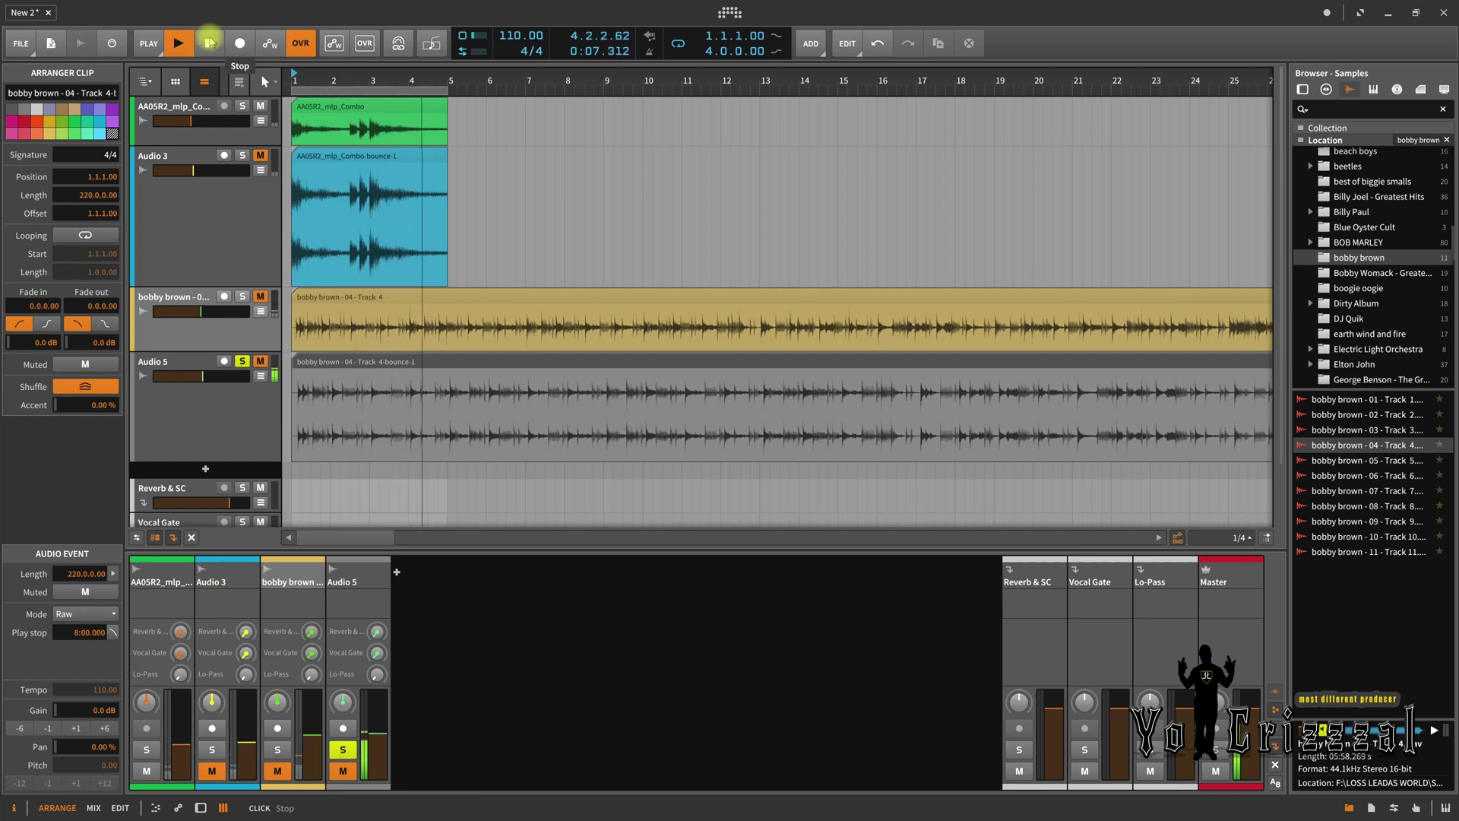
{"action": "left_click", "coordinate": [210, 42]}
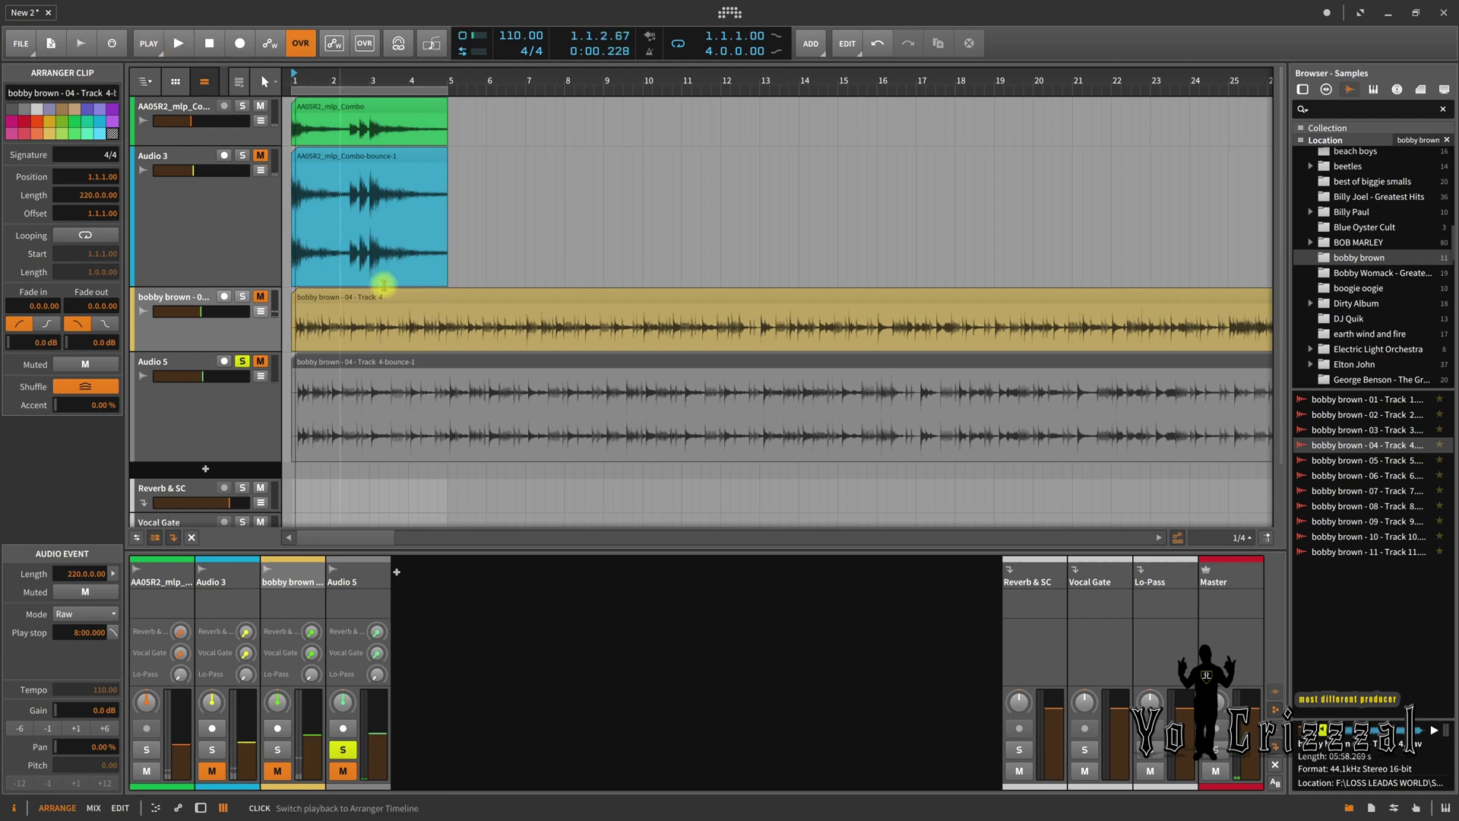
Open the bounced clip in the detail editor and check the stretch modes of it and the original bobby brown clip
{"action": "double_click", "coordinate": [420, 368]}
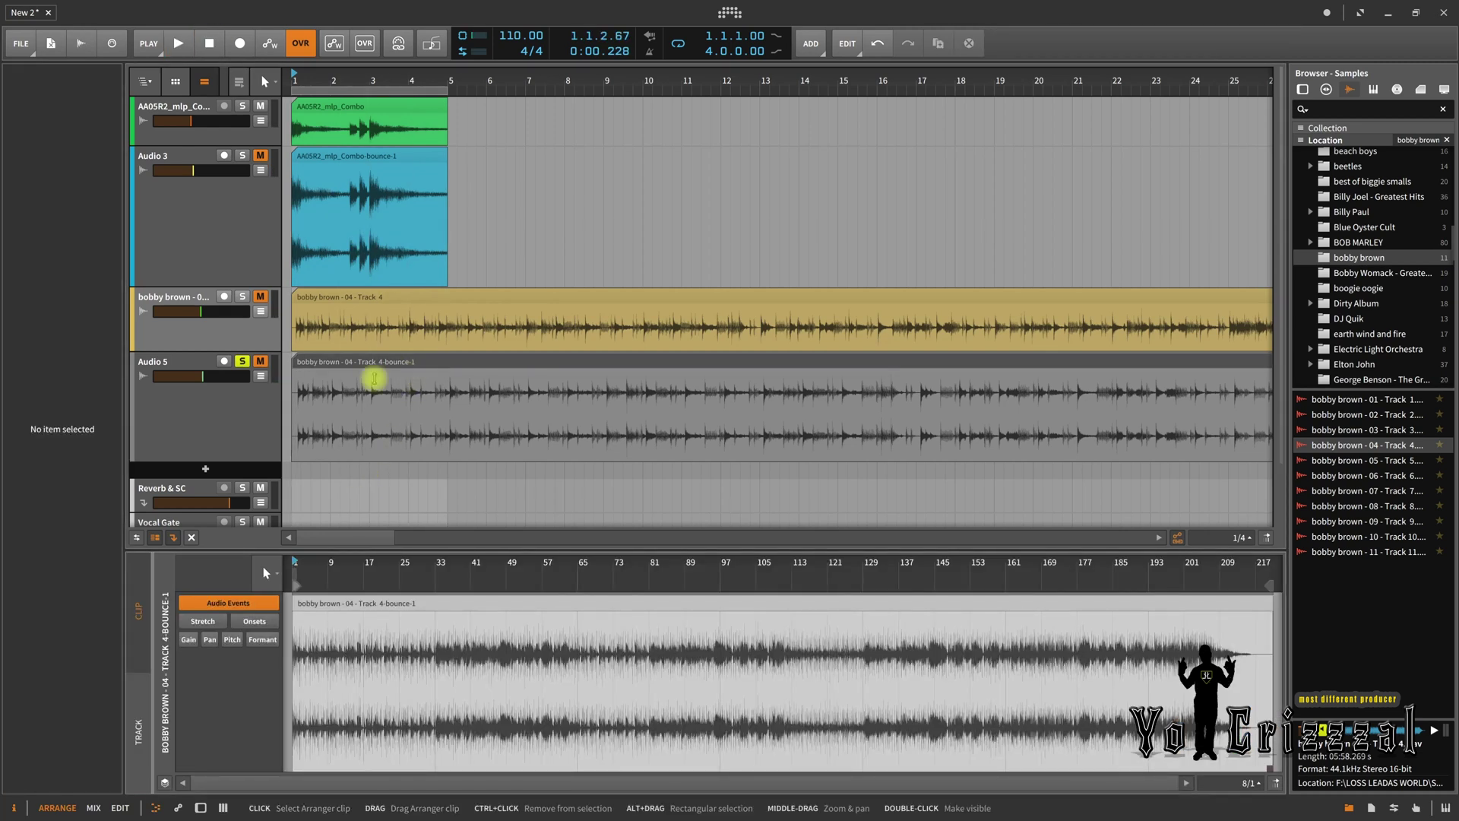
{"action": "left_click", "coordinate": [388, 361]}
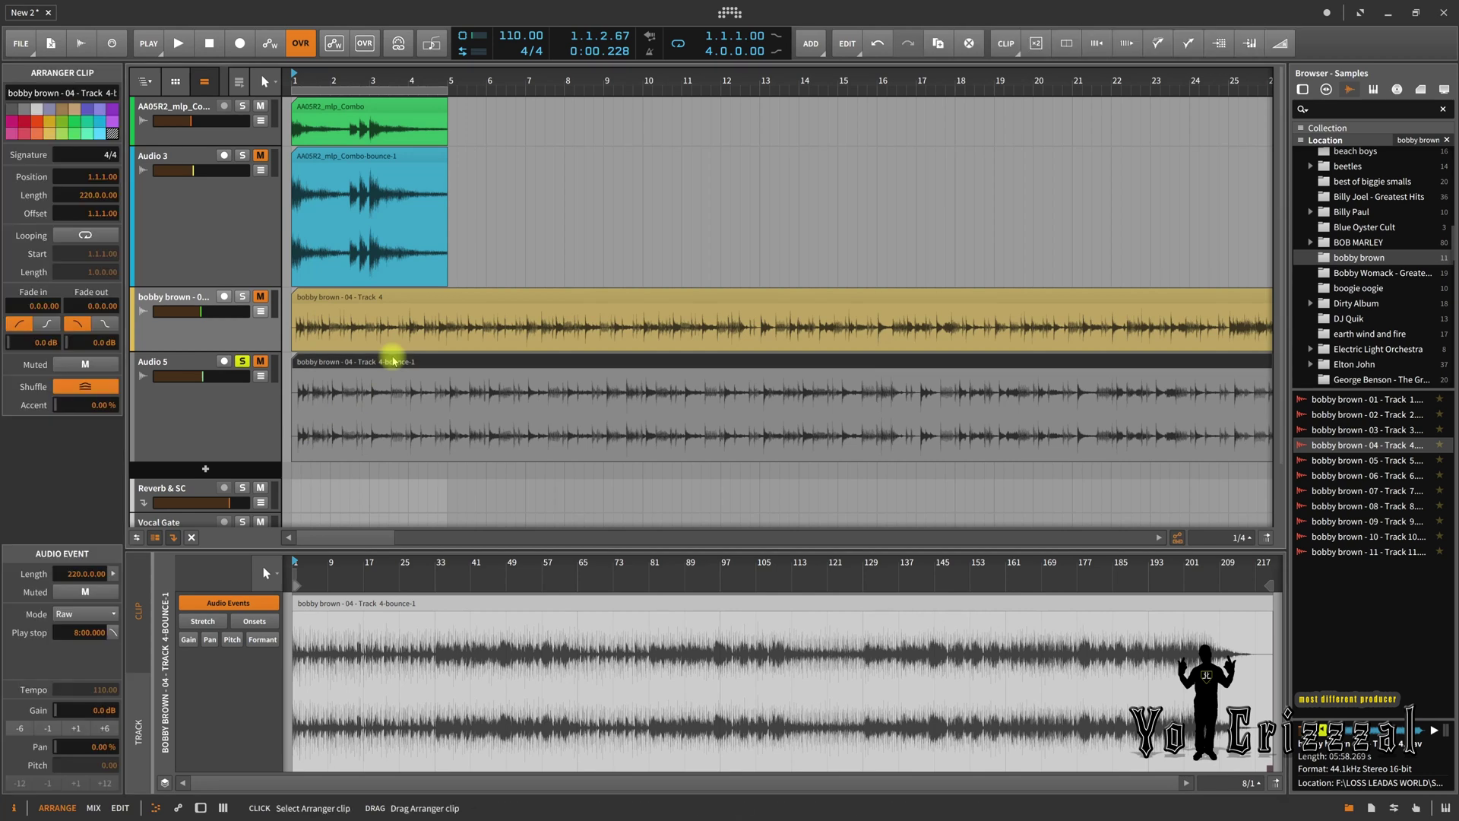
{"action": "left_click", "coordinate": [87, 613]}
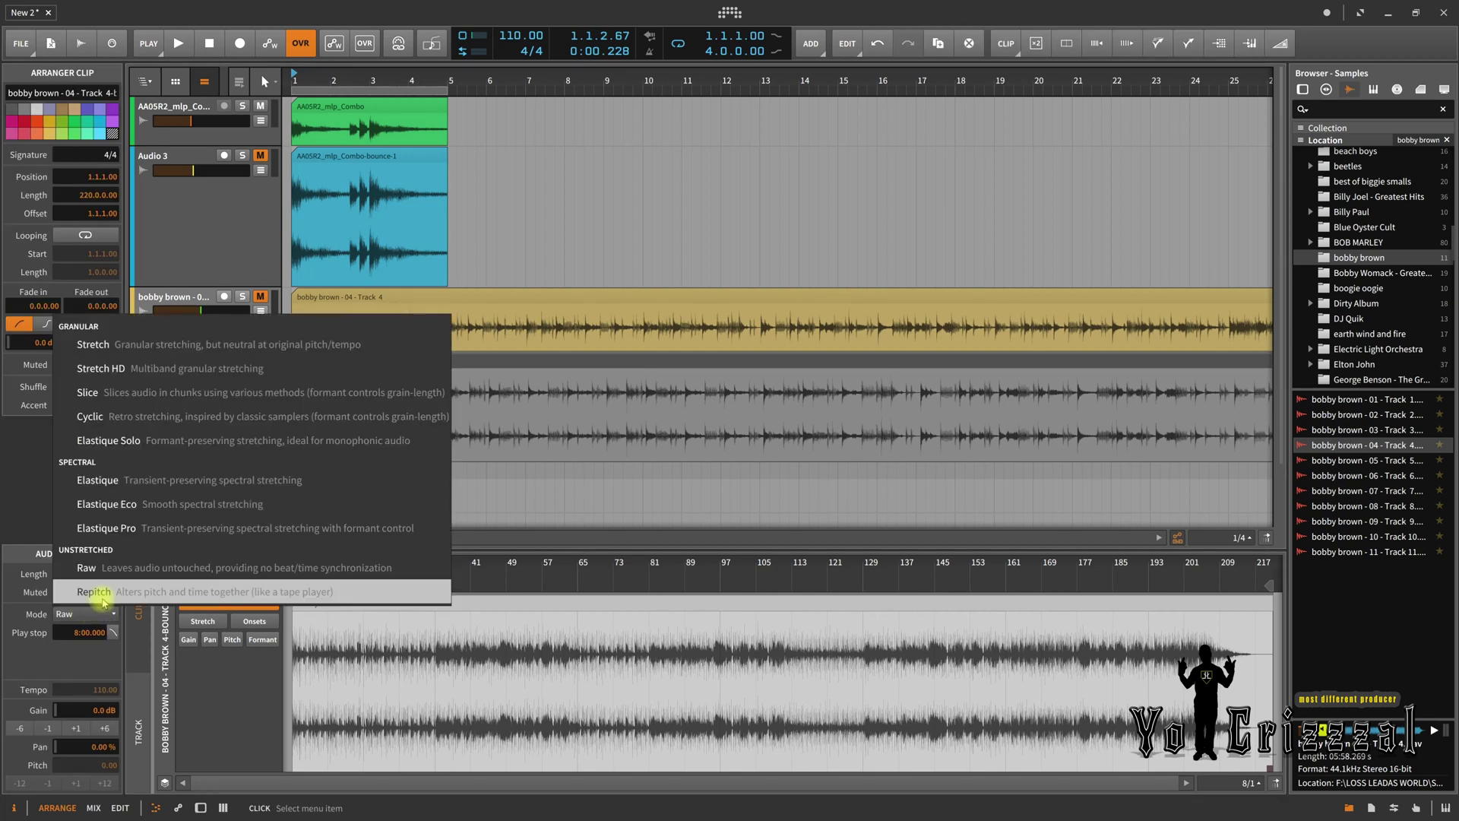
{"action": "left_click", "coordinate": [260, 248]}
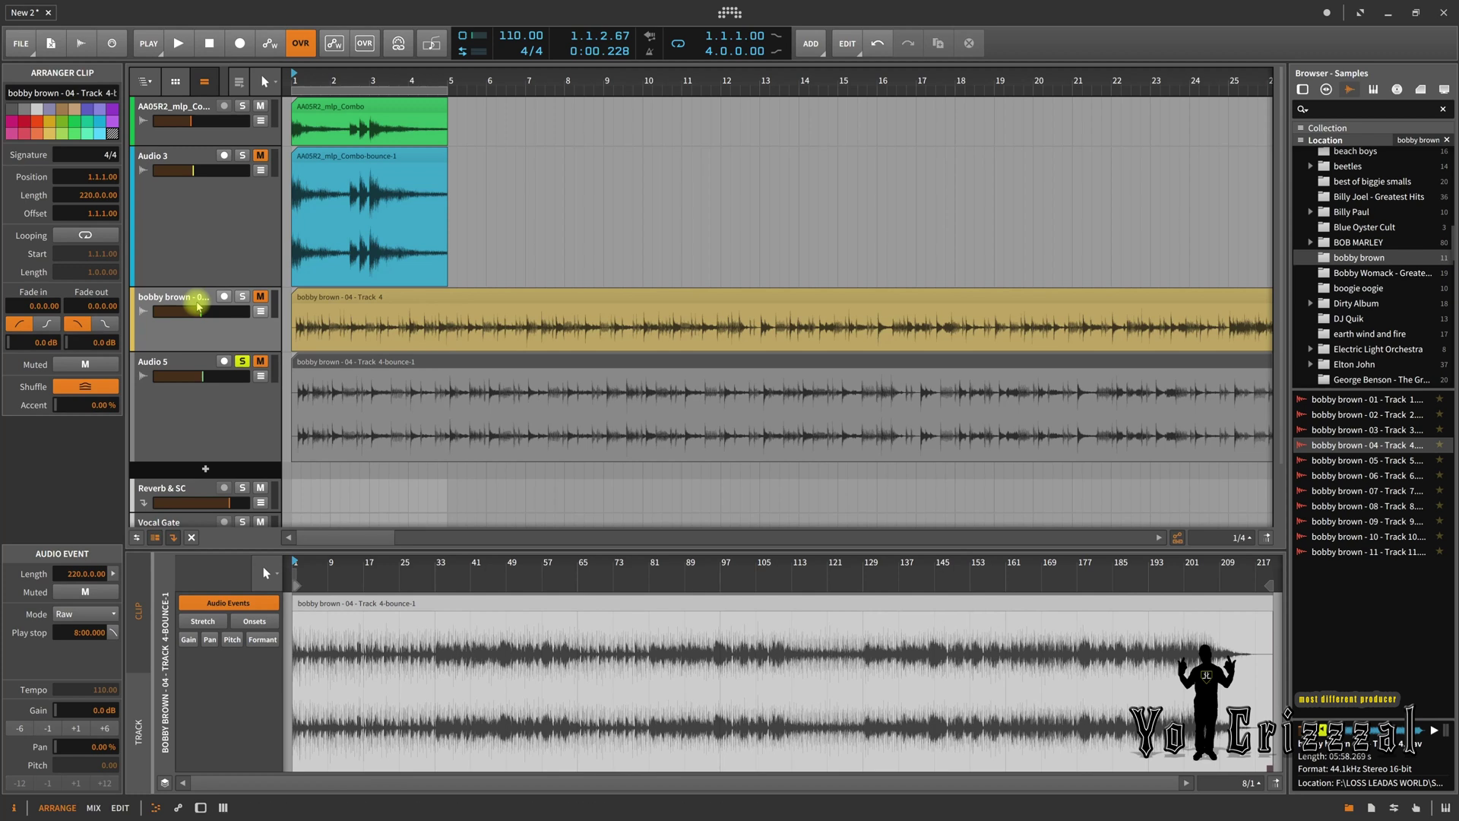
{"action": "left_click", "coordinate": [320, 297]}
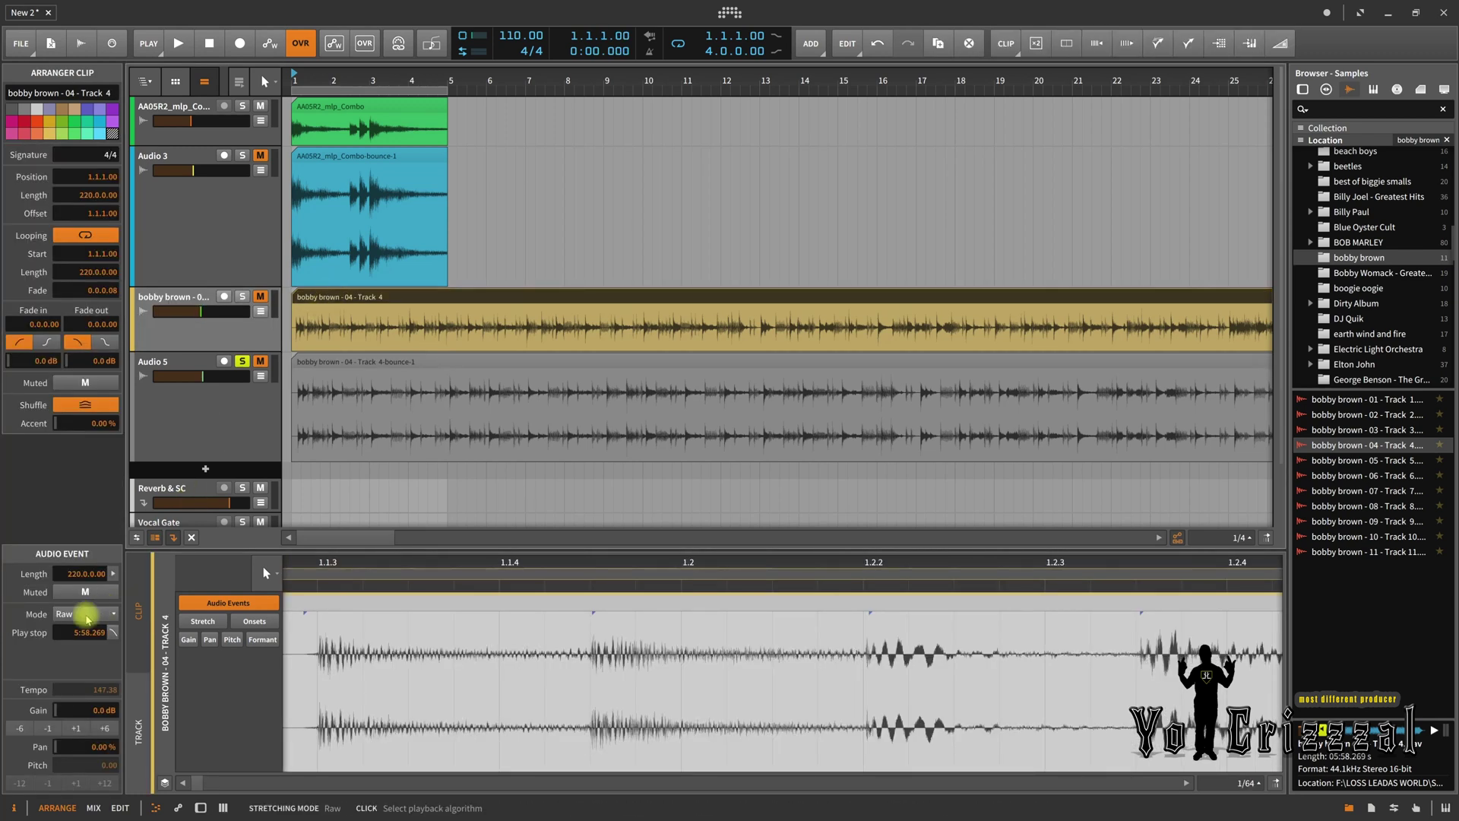
Move the solo from Audio 5 to bobby brown - 04 - Track 4 and play the original clip with its waveform open
{"action": "left_click", "coordinate": [242, 361]}
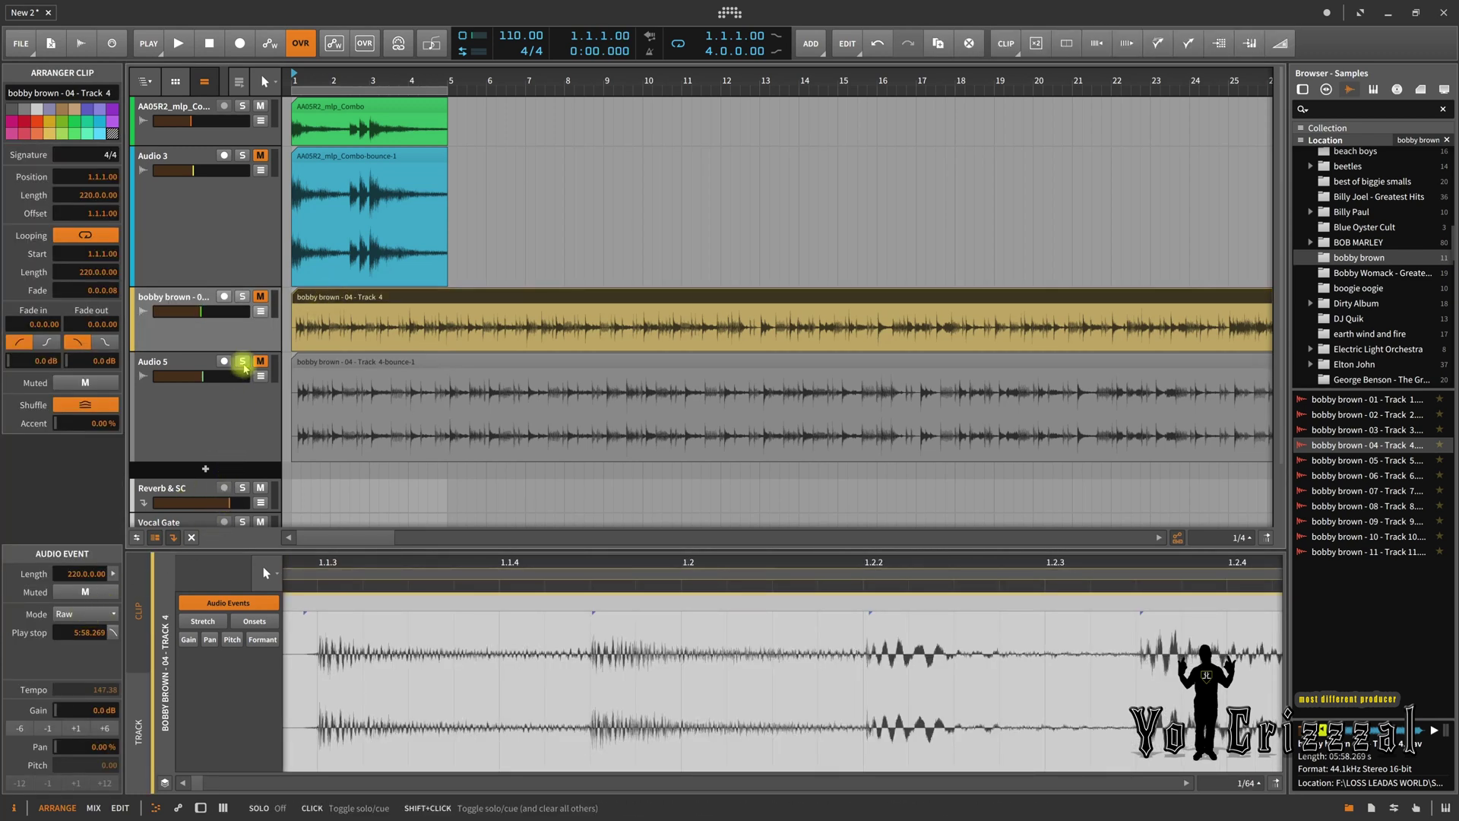
{"action": "left_click", "coordinate": [242, 296]}
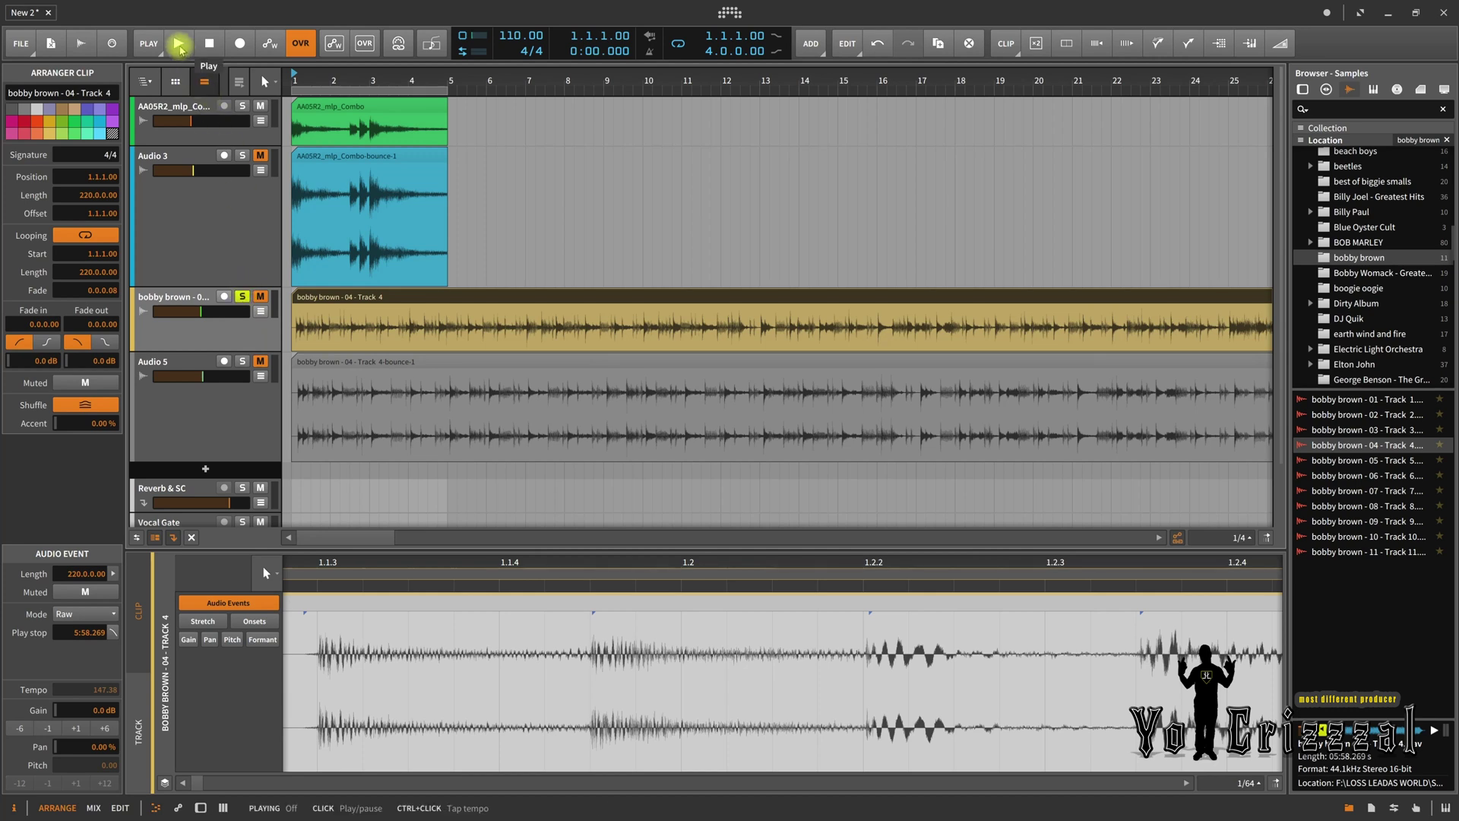
{"action": "left_click", "coordinate": [180, 47]}
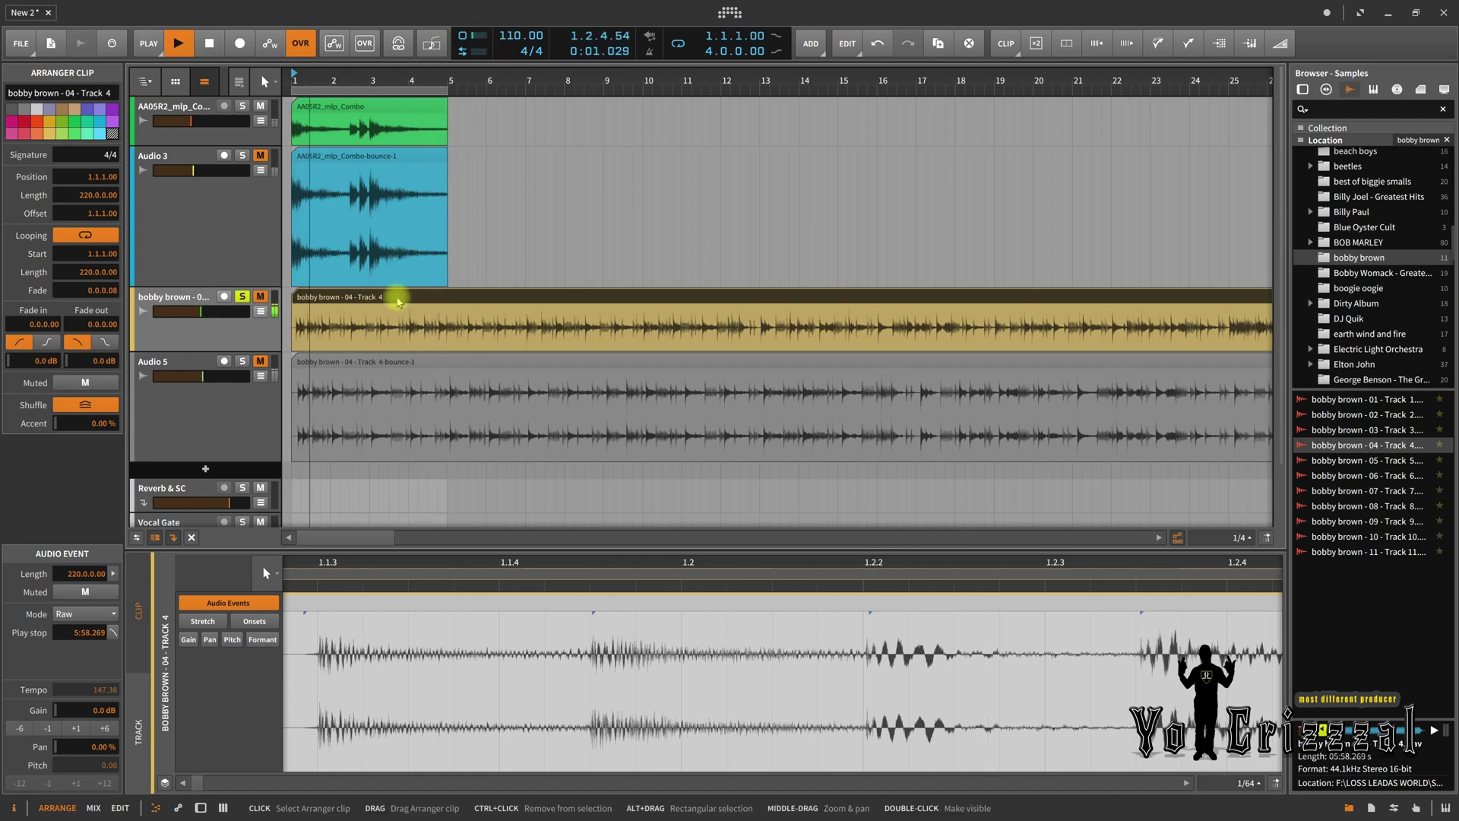
{"action": "left_click", "coordinate": [208, 53]}
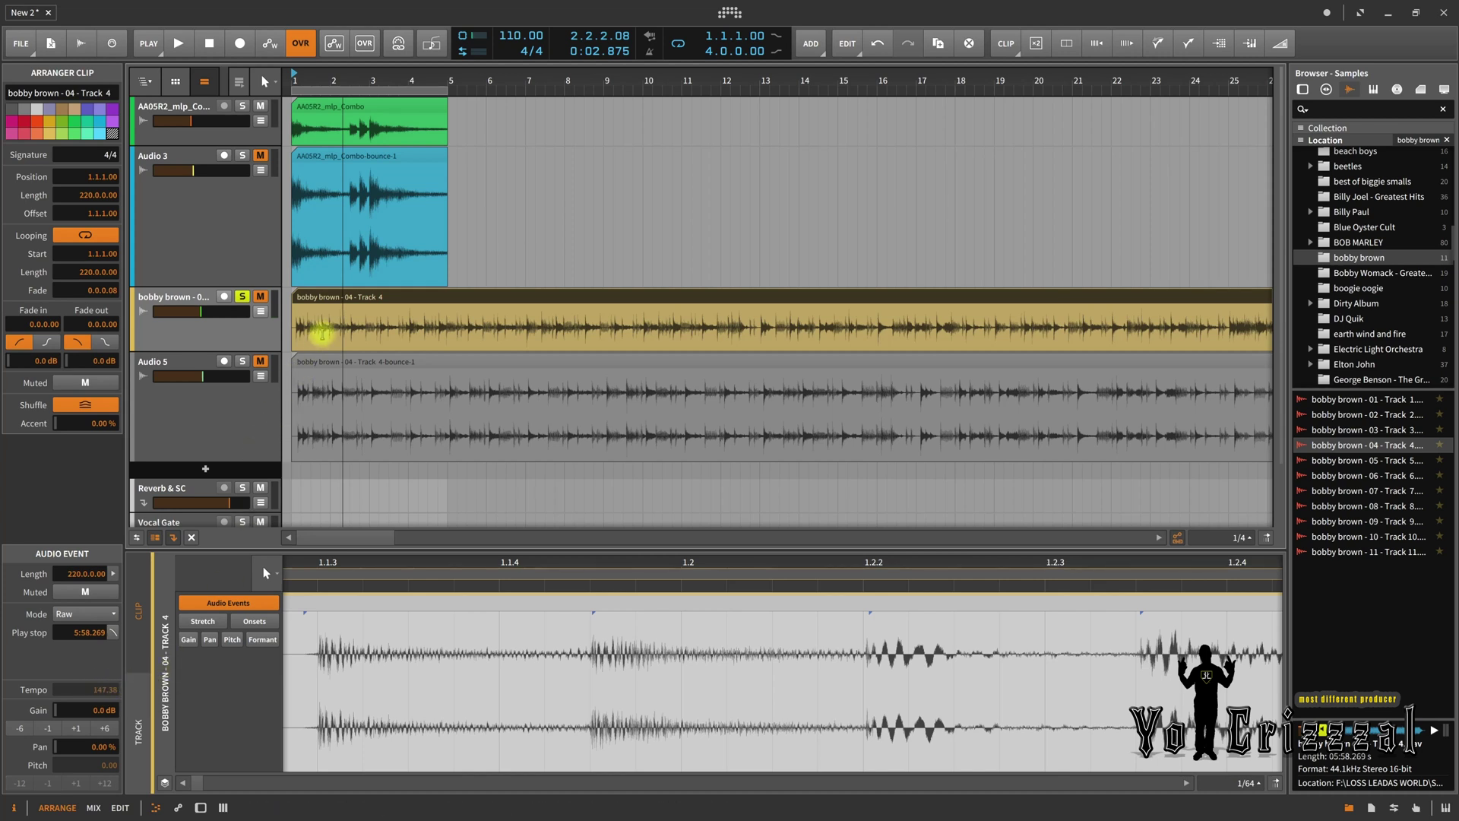
{"action": "left_click", "coordinate": [352, 299]}
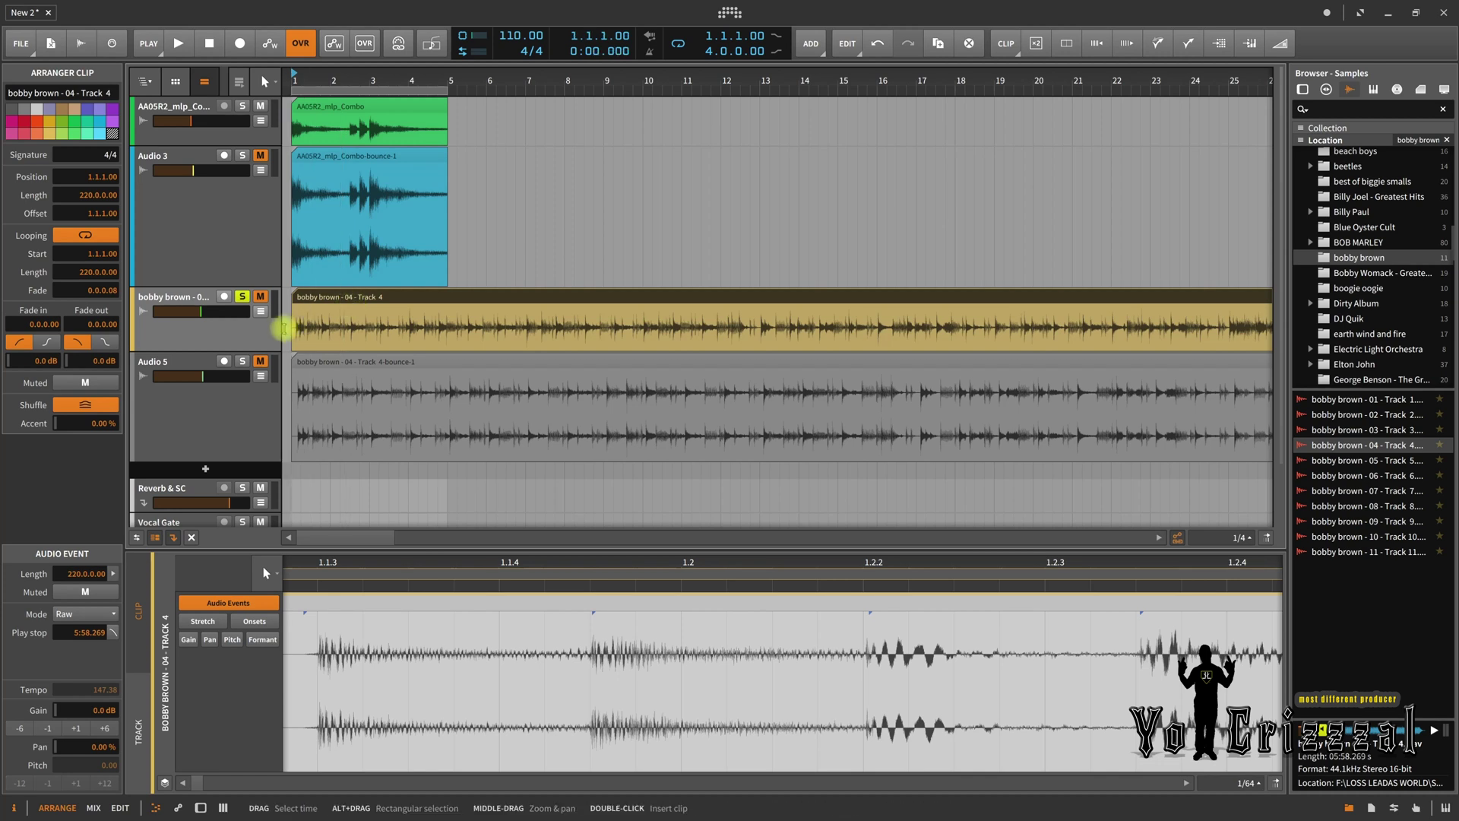
Move the solo back to Audio 5 and play its bounced clip with the waveform shown in the detail editor
{"action": "left_click", "coordinate": [242, 296]}
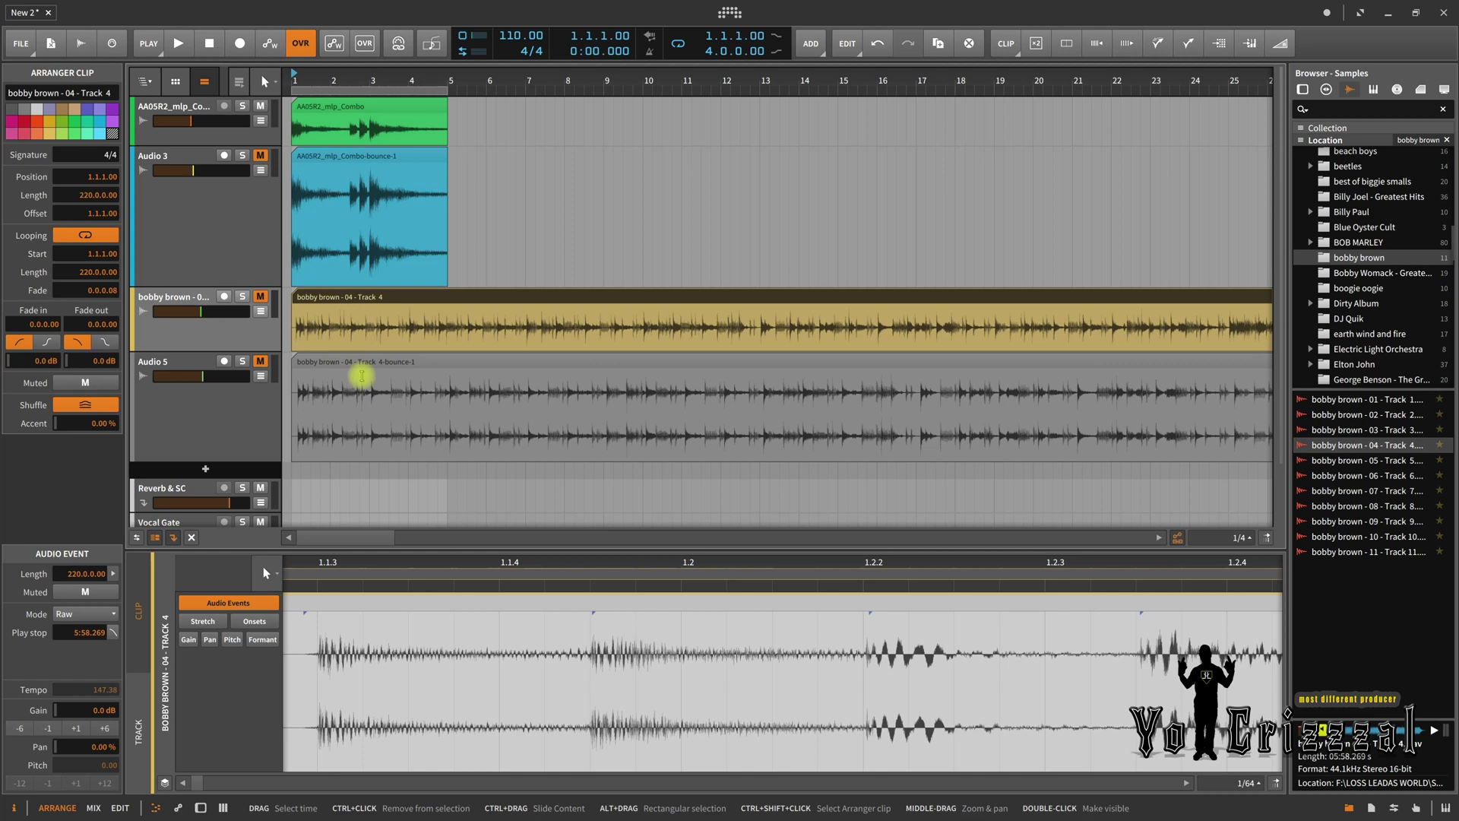
{"action": "left_click", "coordinate": [359, 369]}
{"action": "left_click", "coordinate": [243, 362]}
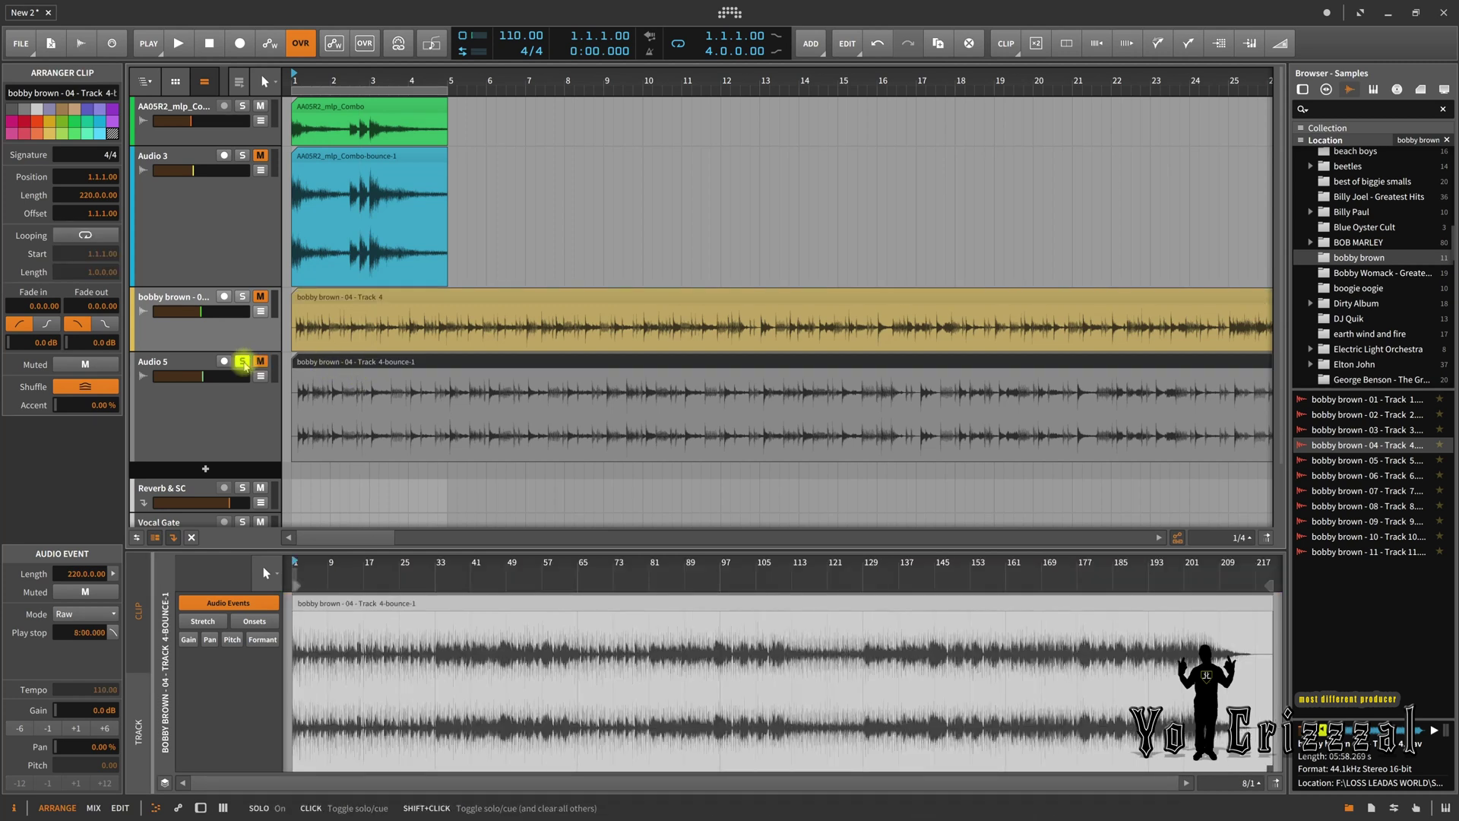
{"action": "key", "text": "space"}
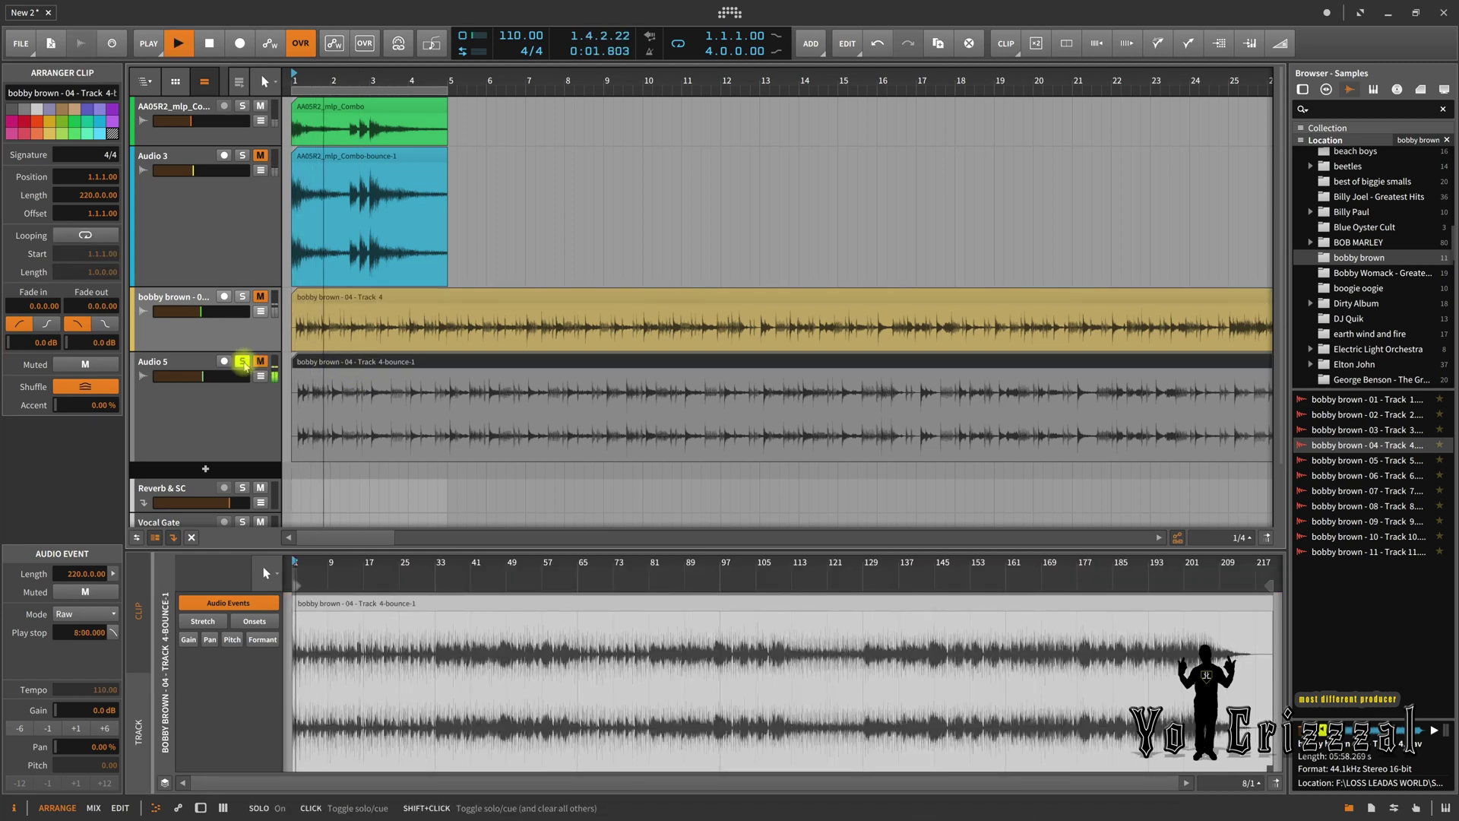
{"action": "key", "text": "space"}
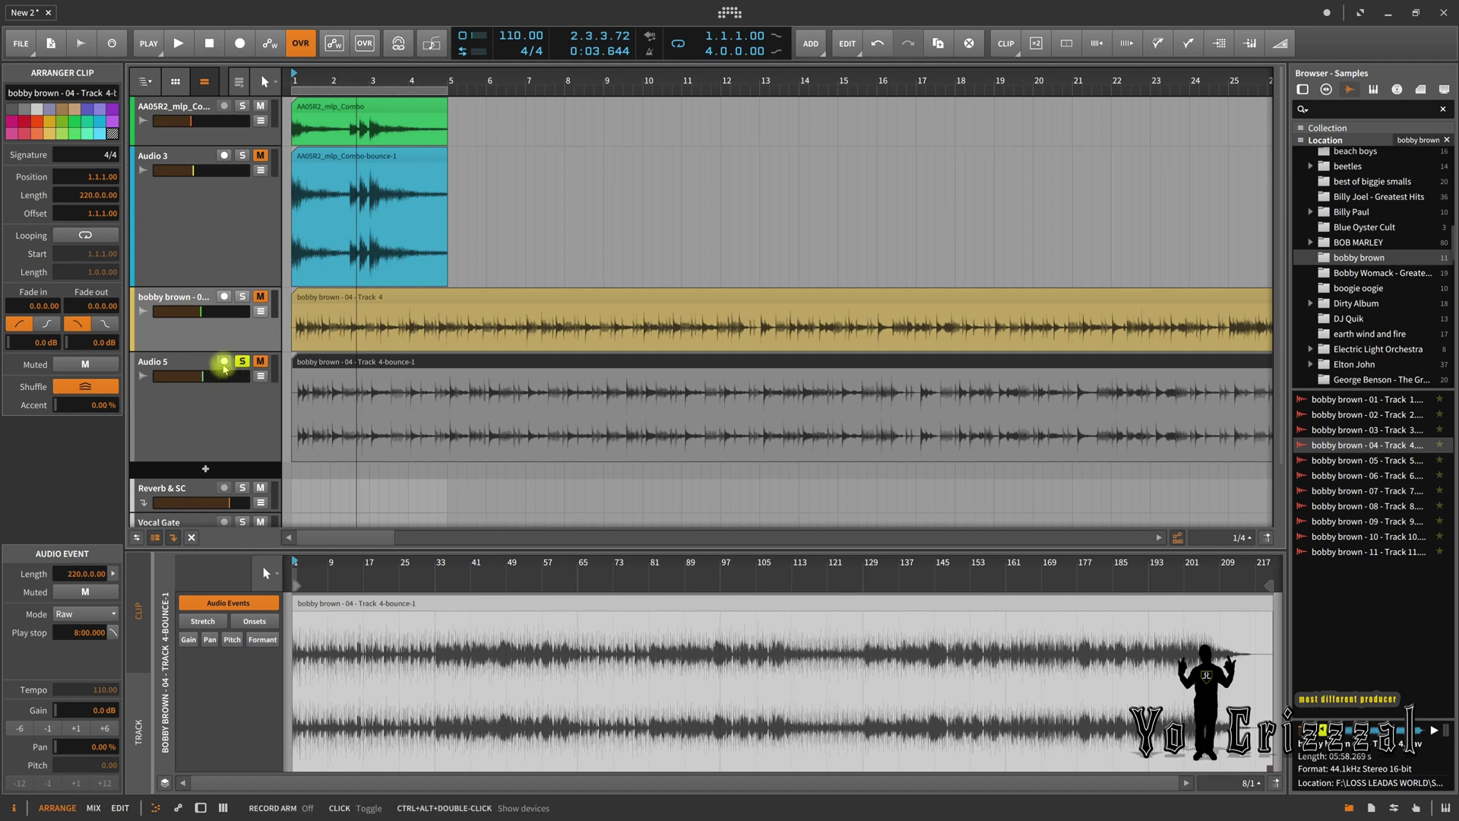
Inspect Audio 5's track settings and the options of its pan control without changing anything
{"action": "right_click", "coordinate": [222, 368]}
{"action": "left_click", "coordinate": [212, 387]}
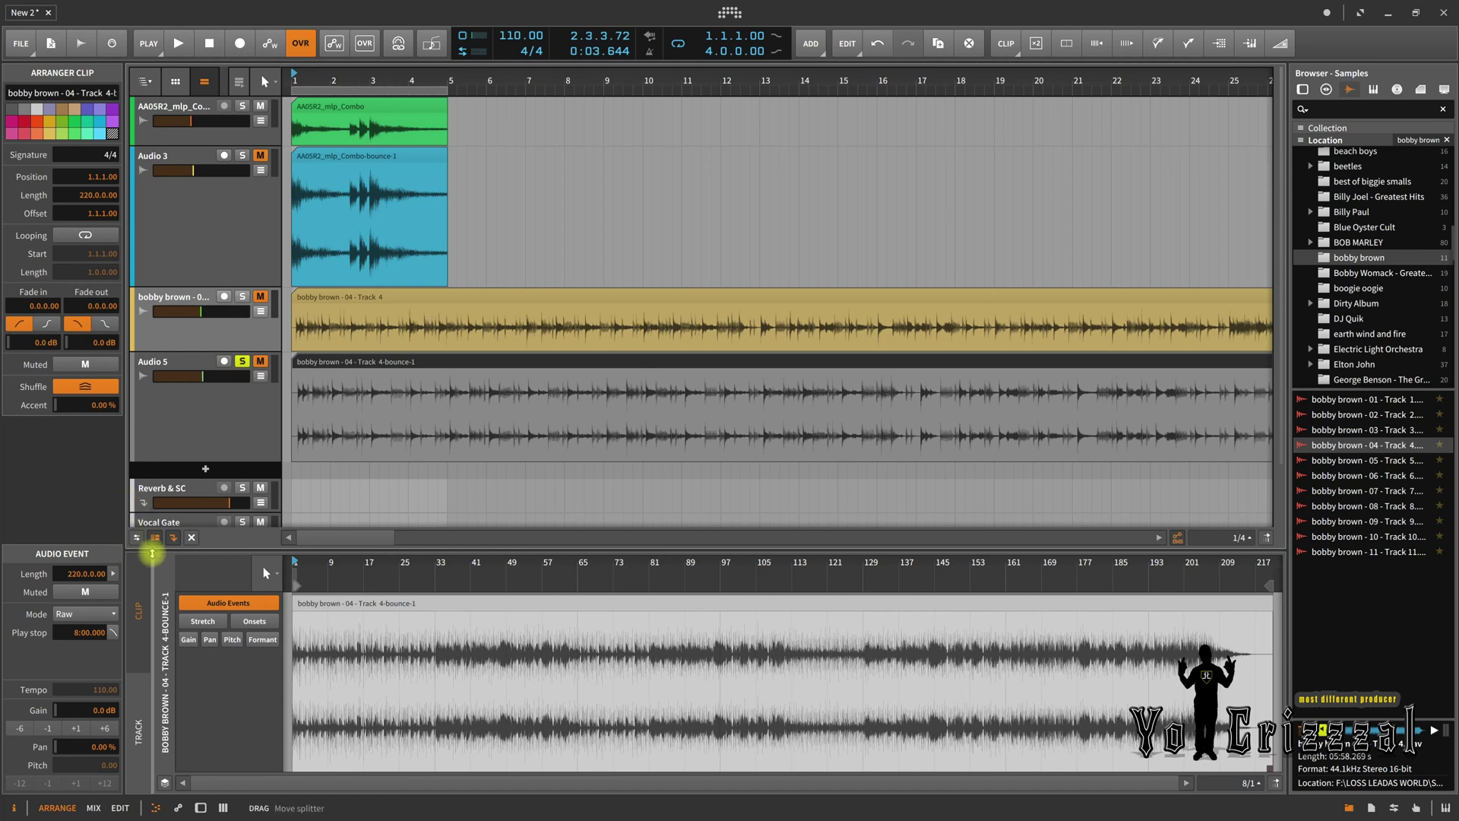
{"action": "left_click", "coordinate": [171, 445]}
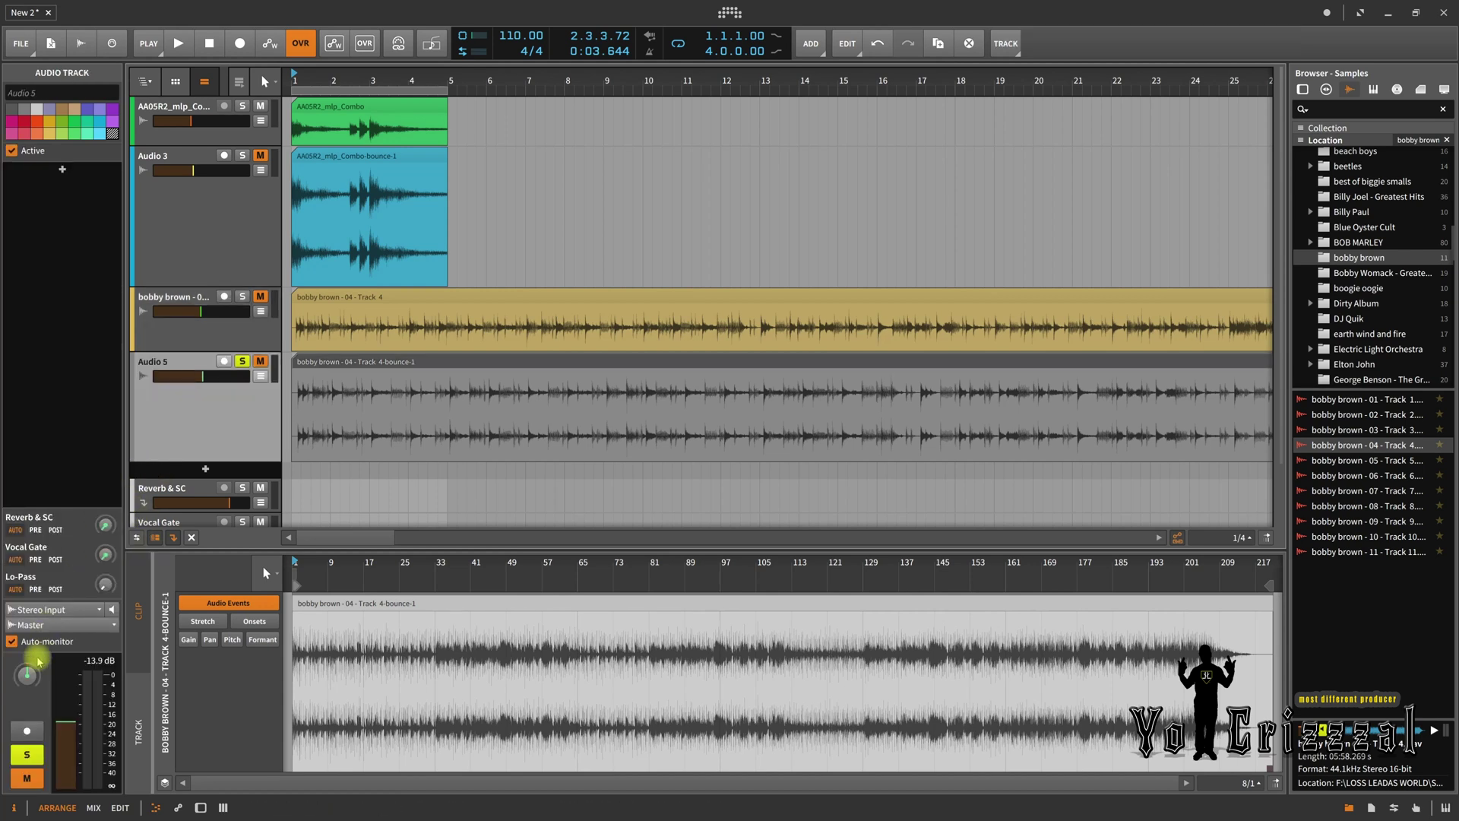
{"action": "right_click", "coordinate": [26, 675]}
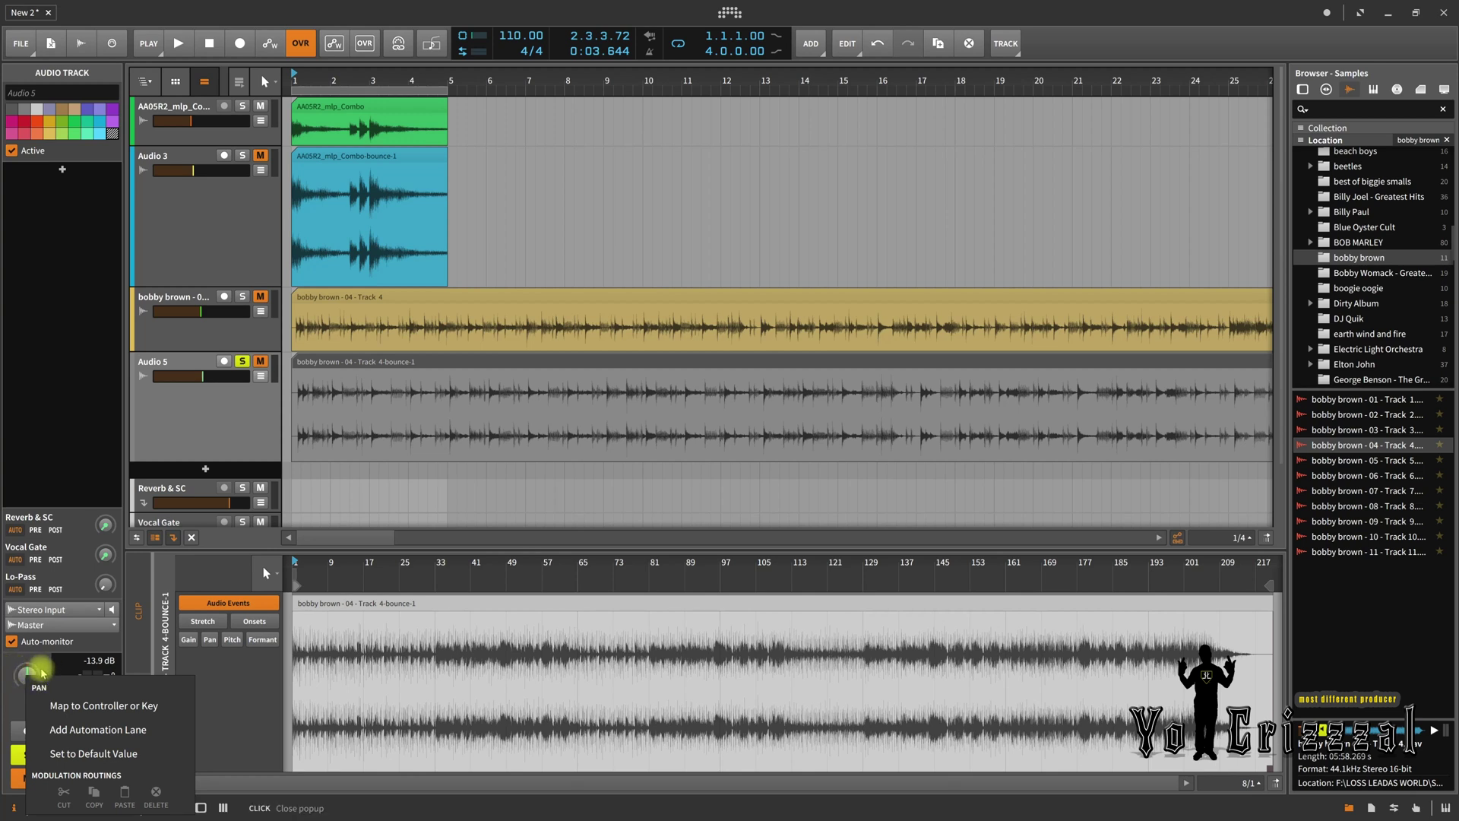
{"action": "left_click", "coordinate": [44, 664]}
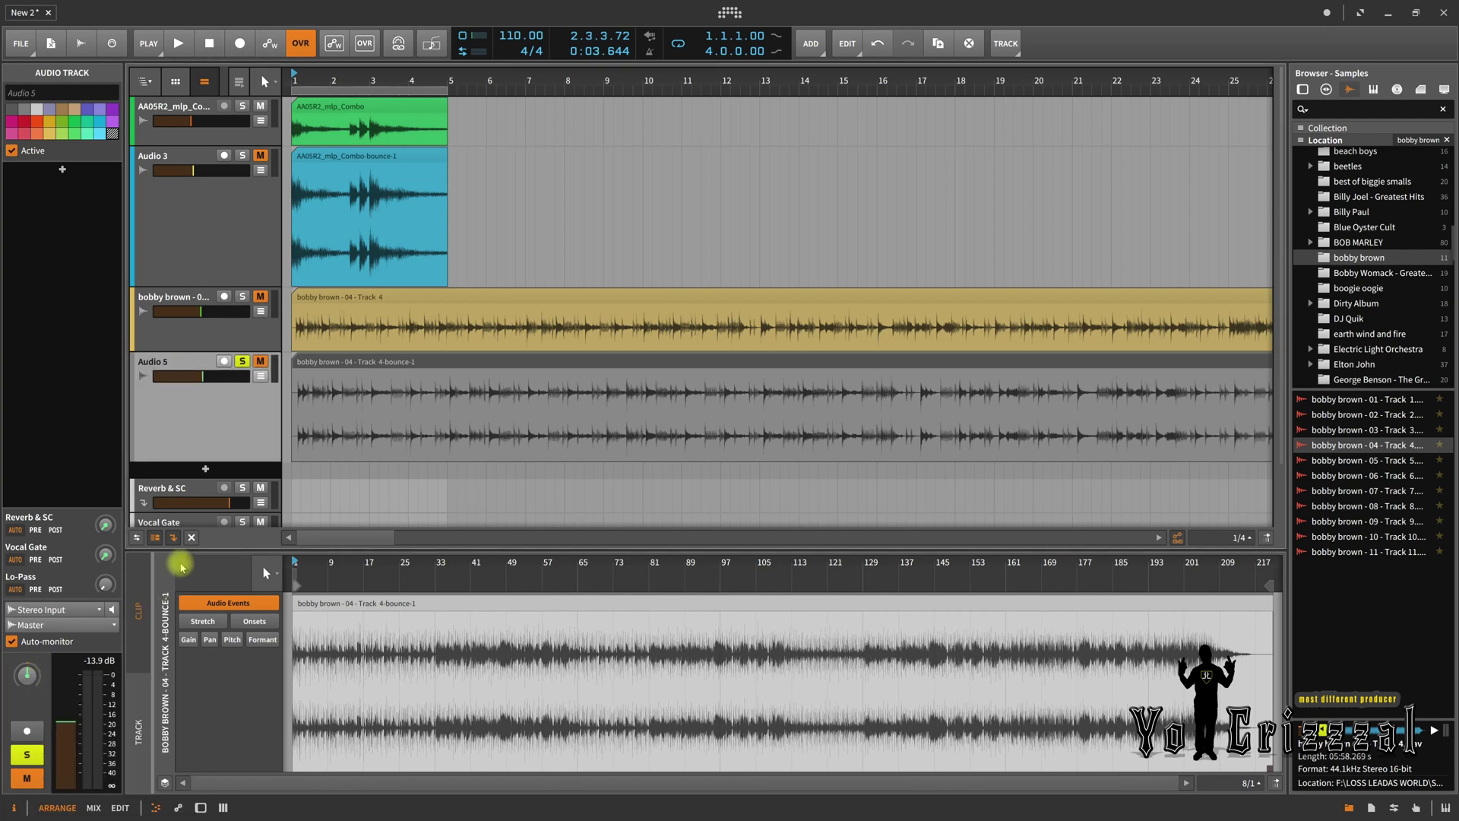
{"action": "left_click", "coordinate": [181, 419]}
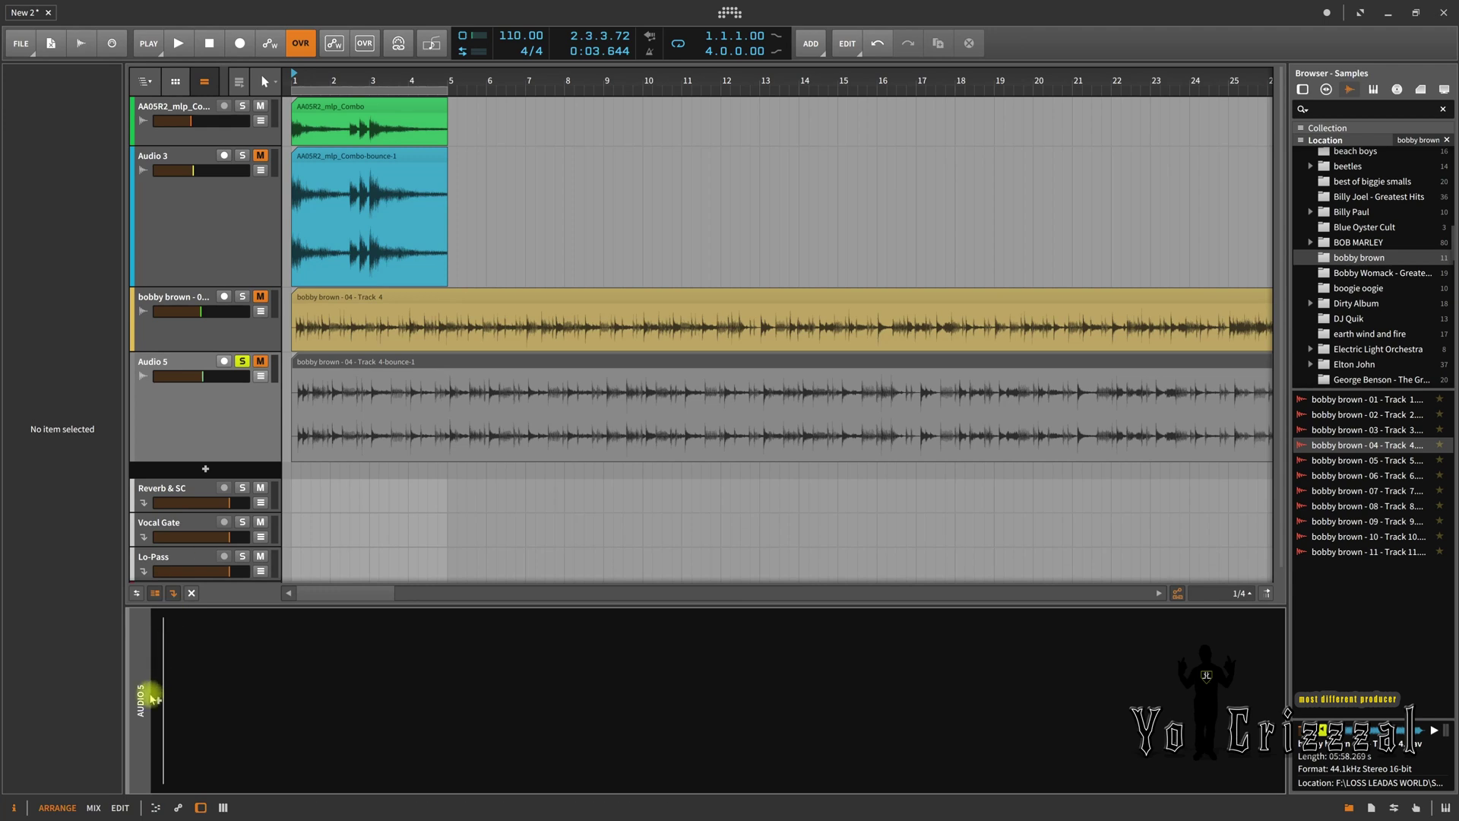
{"action": "left_click", "coordinate": [155, 699]}
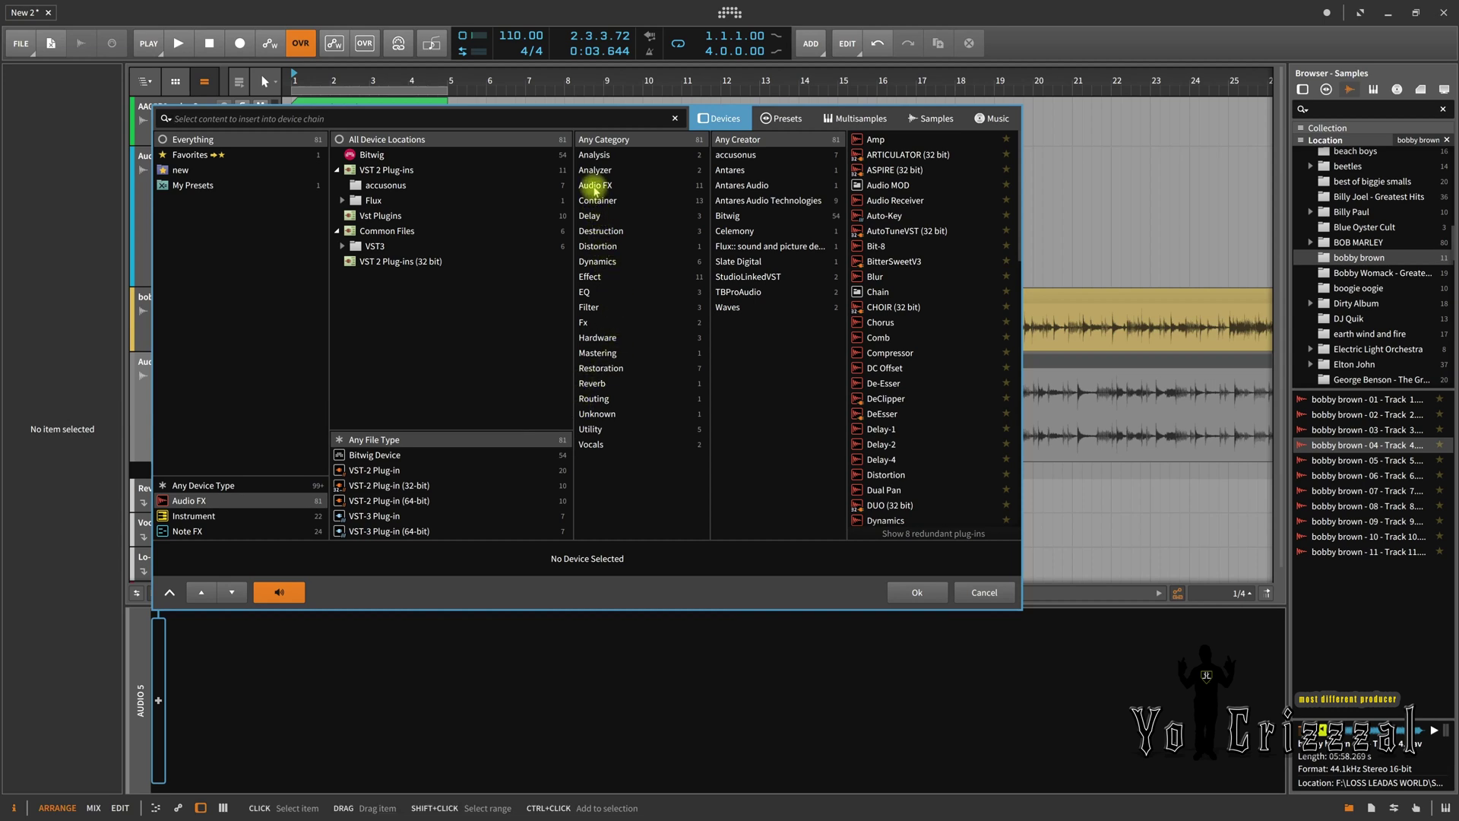
{"action": "left_click", "coordinate": [595, 188]}
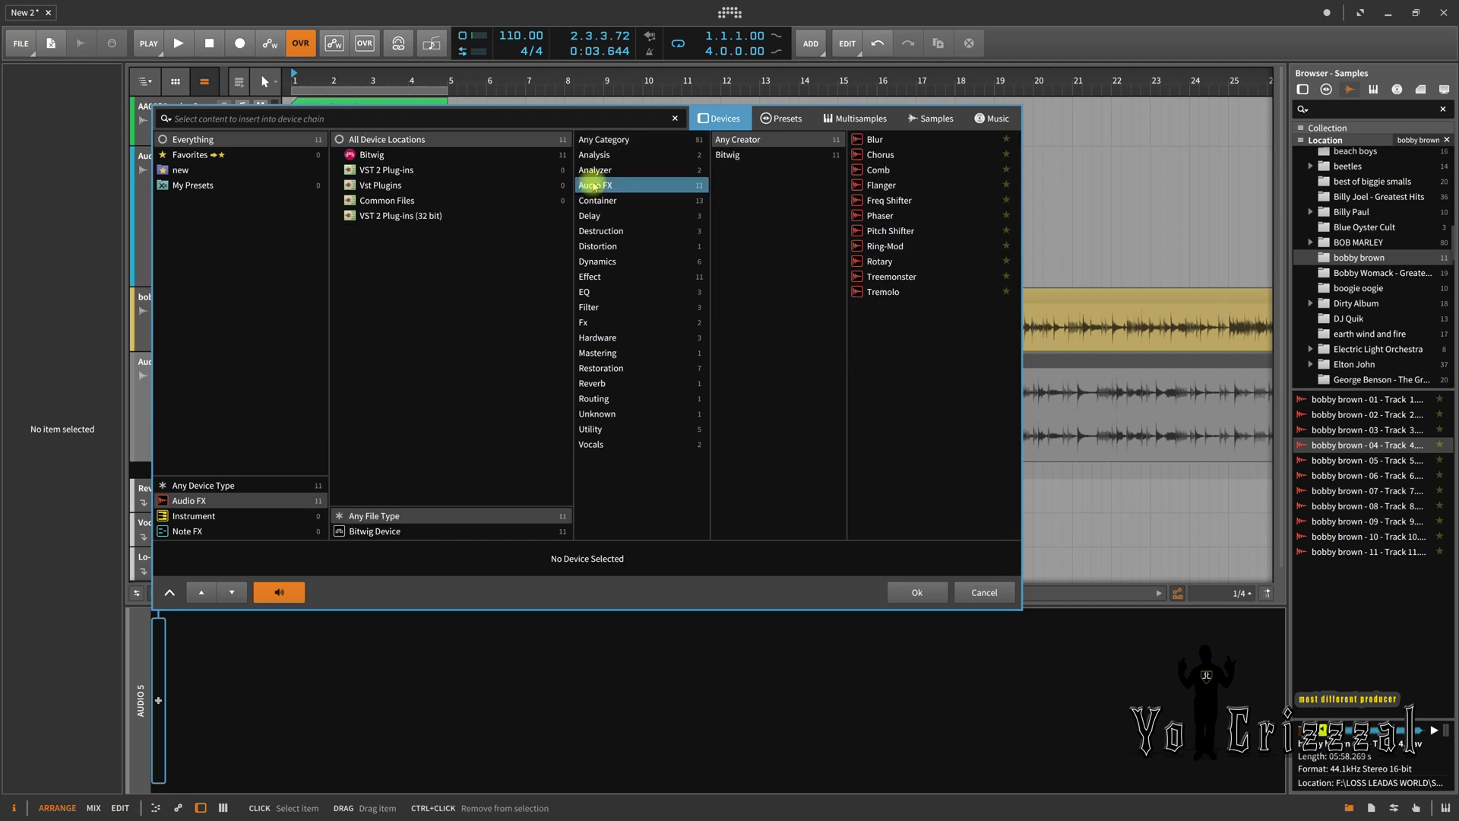
{"action": "left_click", "coordinate": [984, 592]}
View the device chains of Audio 5 and bobby brown - 04 - Track 4, and move the solo to bobby brown - 04 - Track 4
{"action": "left_click", "coordinate": [238, 389]}
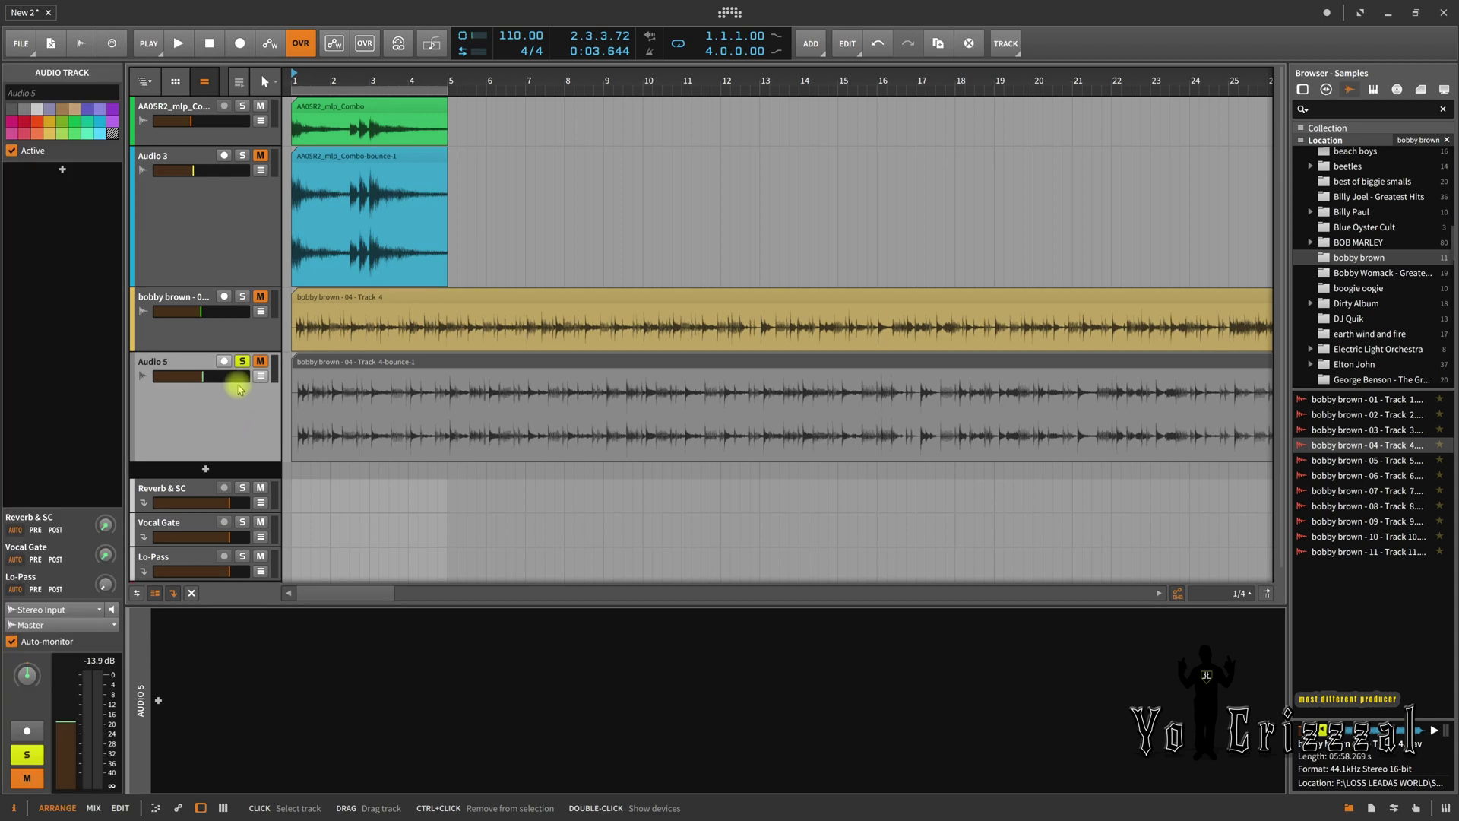
{"action": "double_click", "coordinate": [240, 423]}
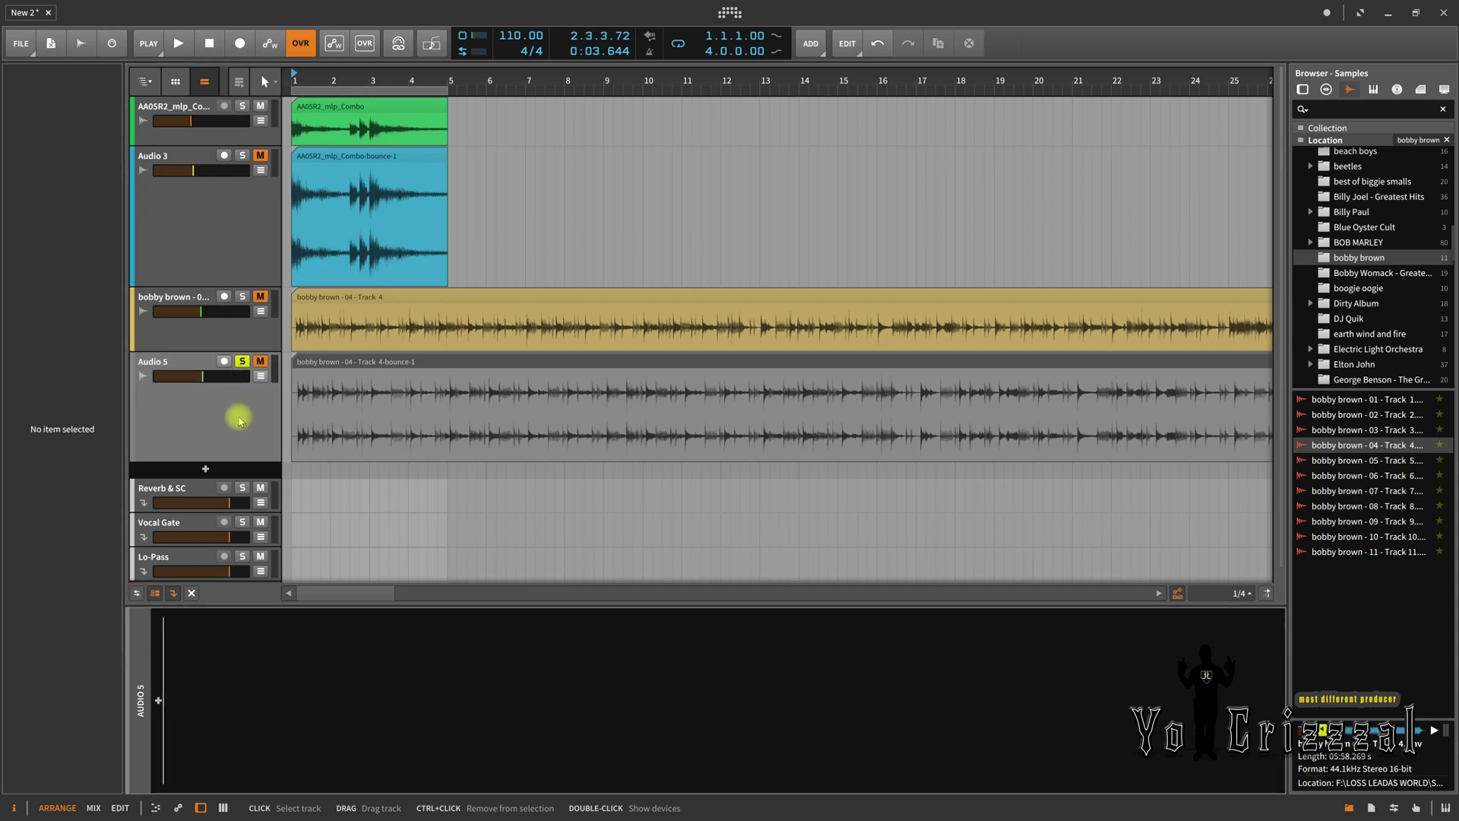
{"action": "left_click", "coordinate": [238, 329]}
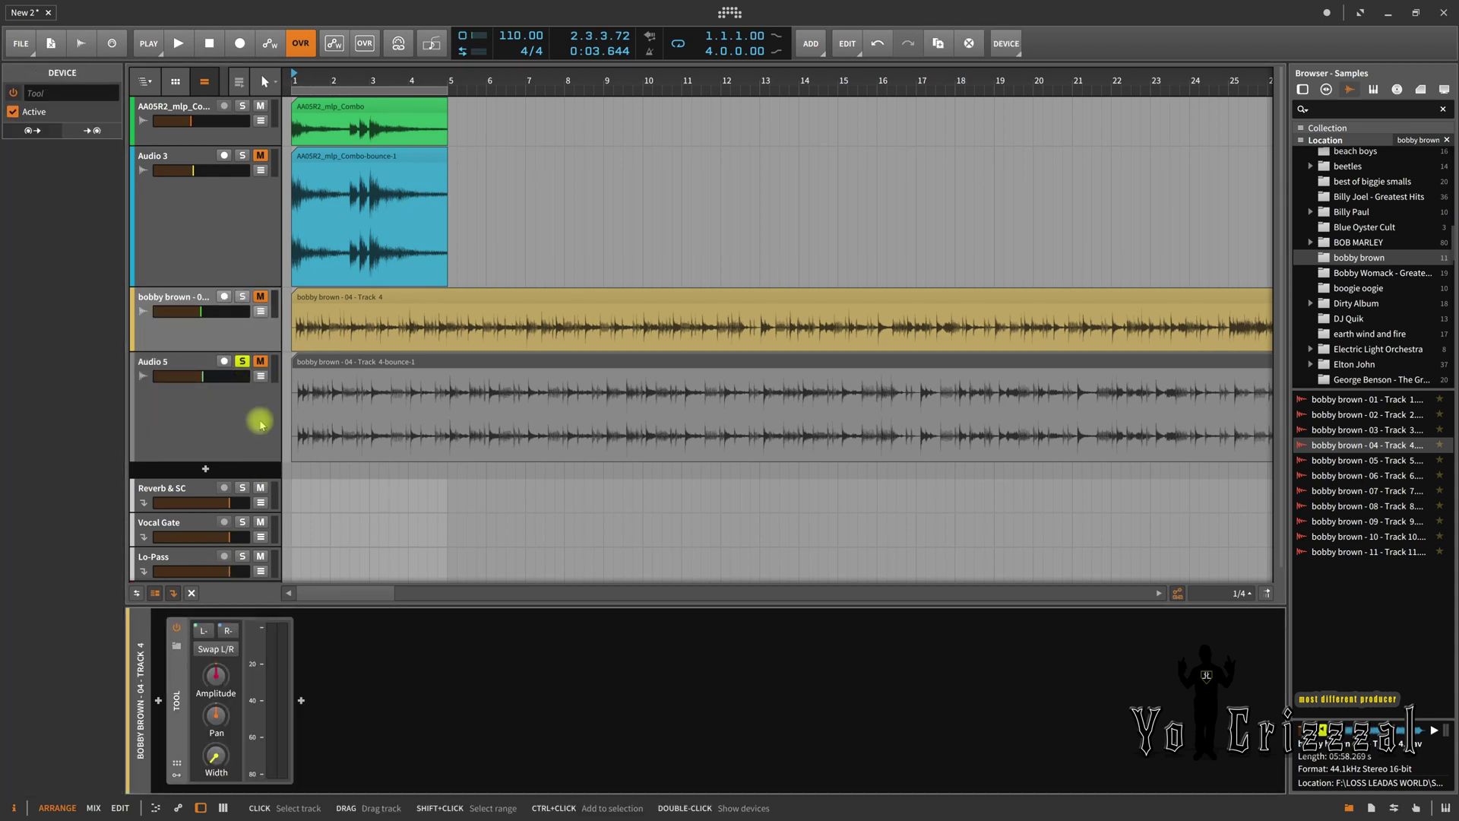
{"action": "left_click", "coordinate": [242, 361]}
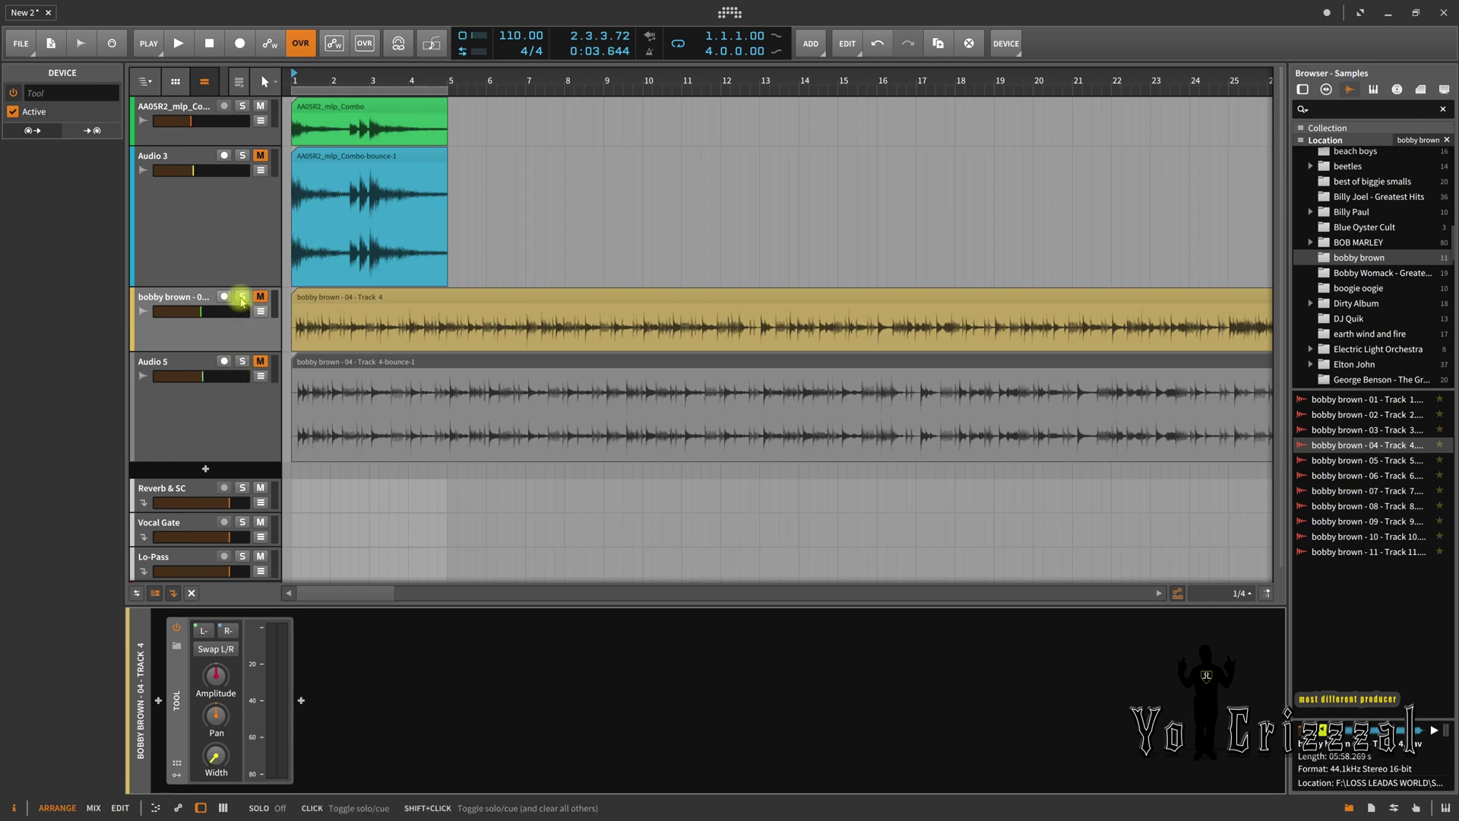
{"action": "left_click", "coordinate": [242, 297]}
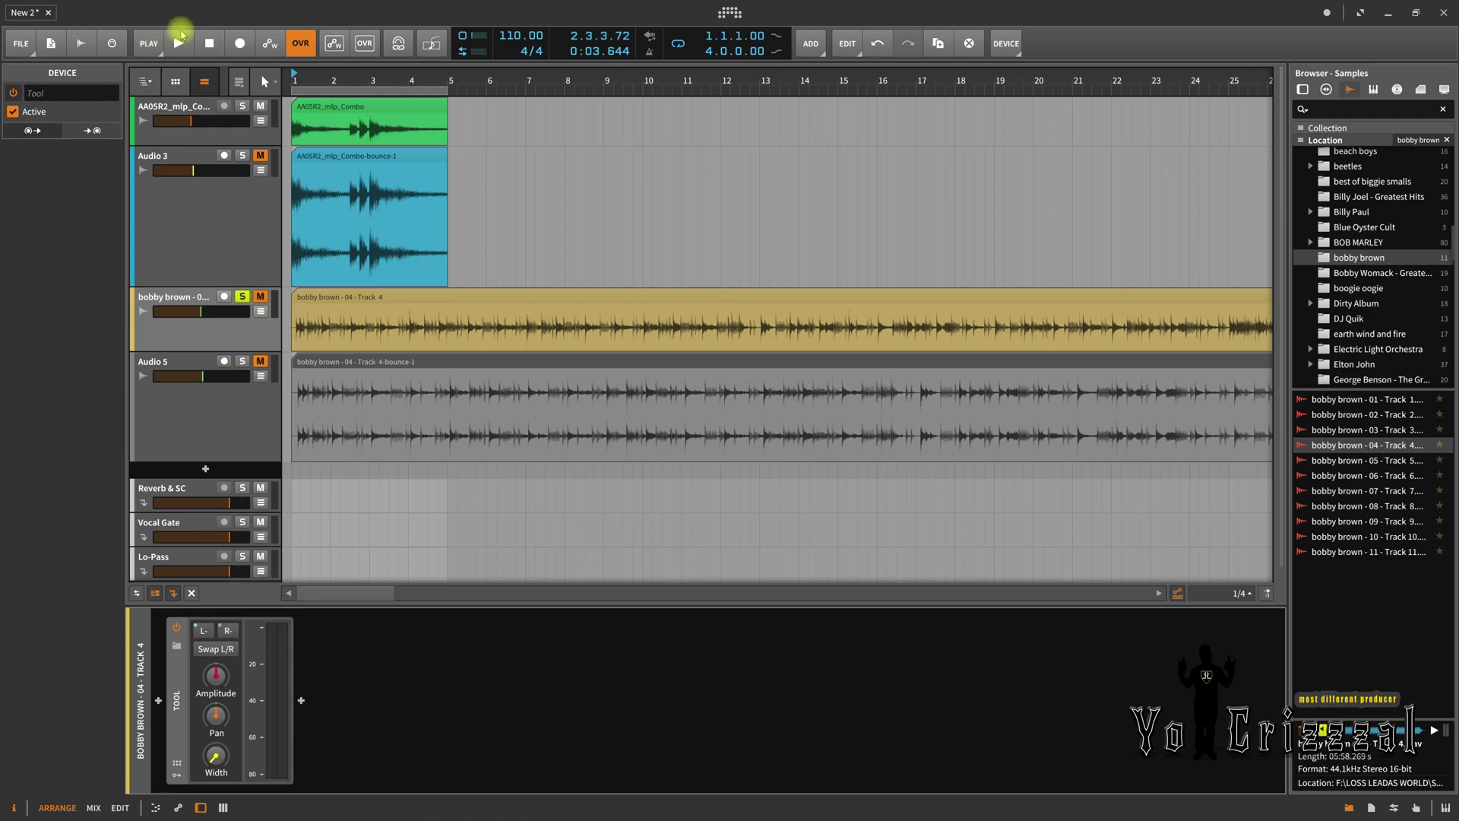
Play bobby brown - 04 - Track 4 while raising its Tool device's Width, and enlarge the track to show both waveform channels
{"action": "left_click", "coordinate": [180, 42]}
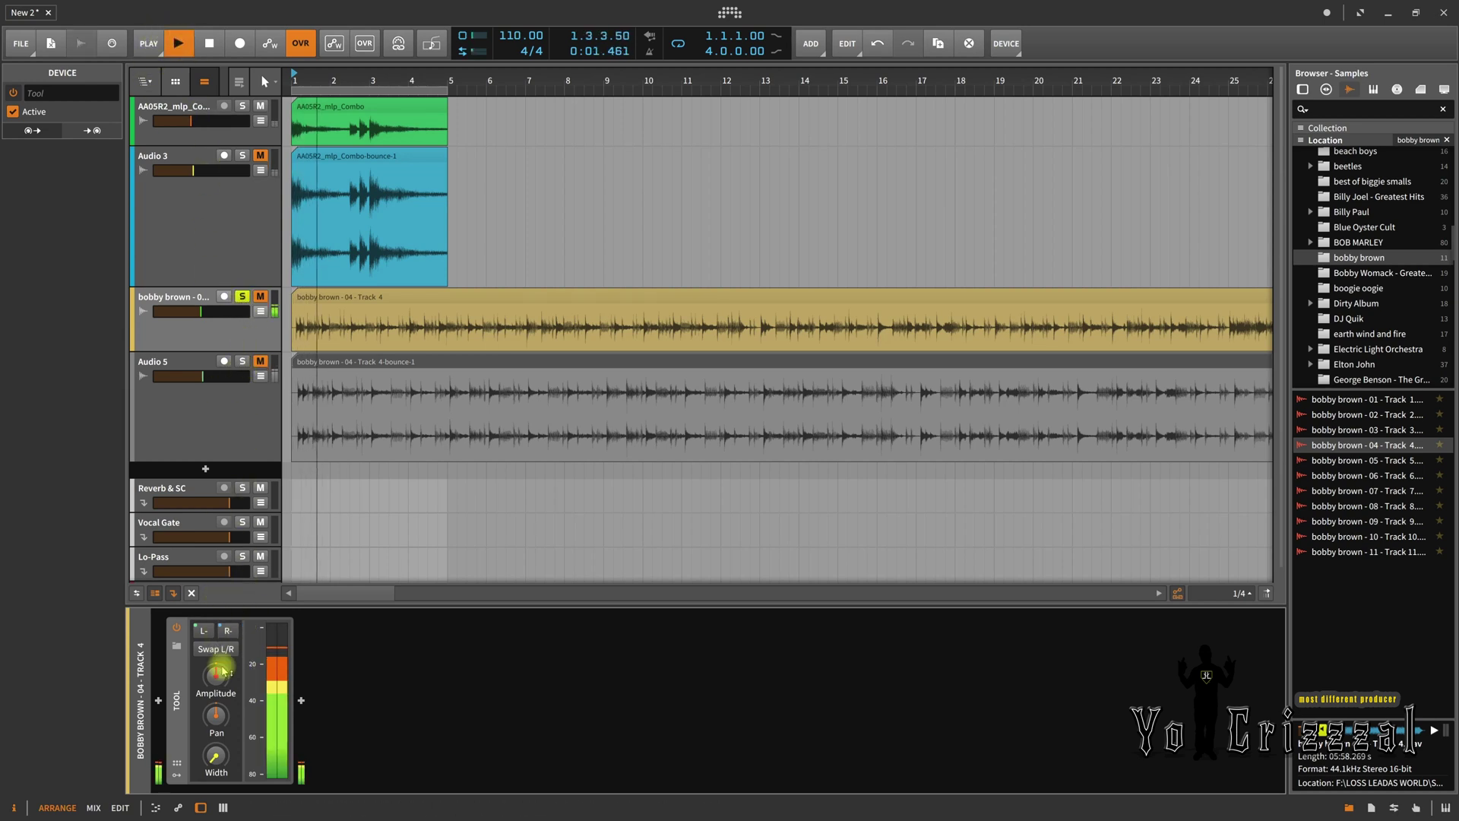
{"action": "left_click_drag", "start_coordinate": [215, 755], "coordinate": [215, 701]}
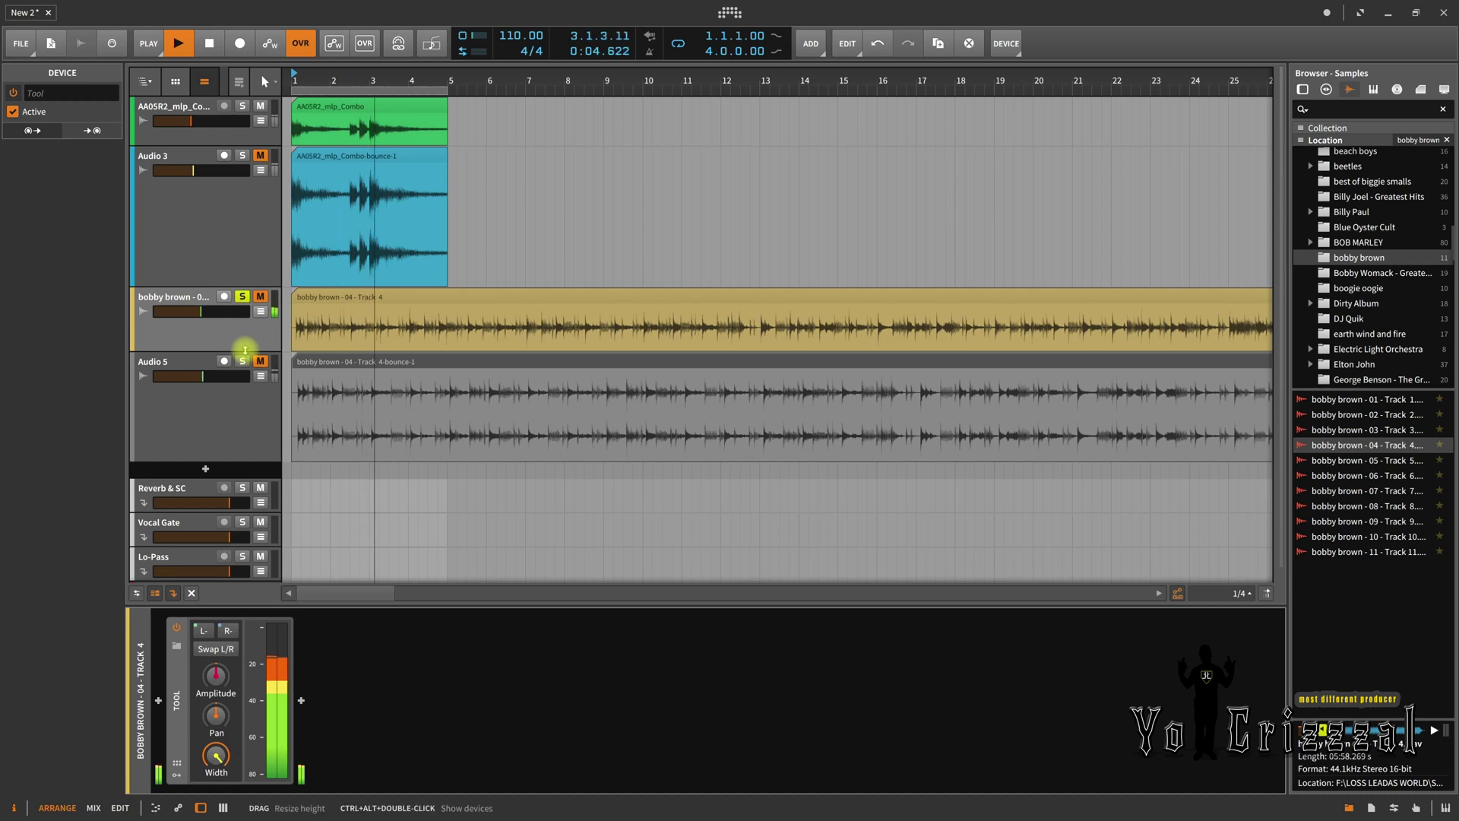
{"action": "left_click_drag", "start_coordinate": [244, 350], "coordinate": [237, 506]}
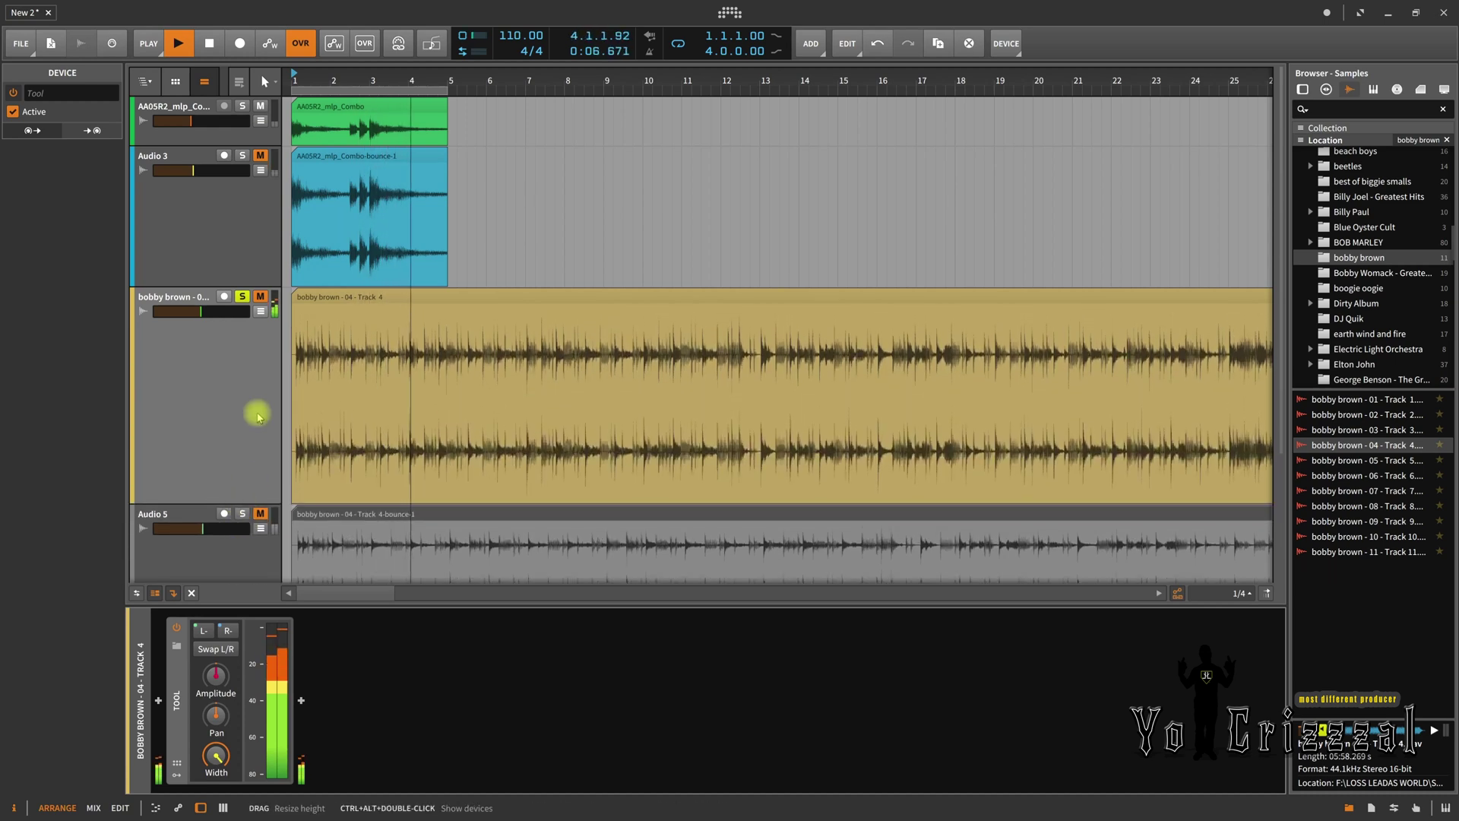
{"action": "left_click", "coordinate": [209, 44]}
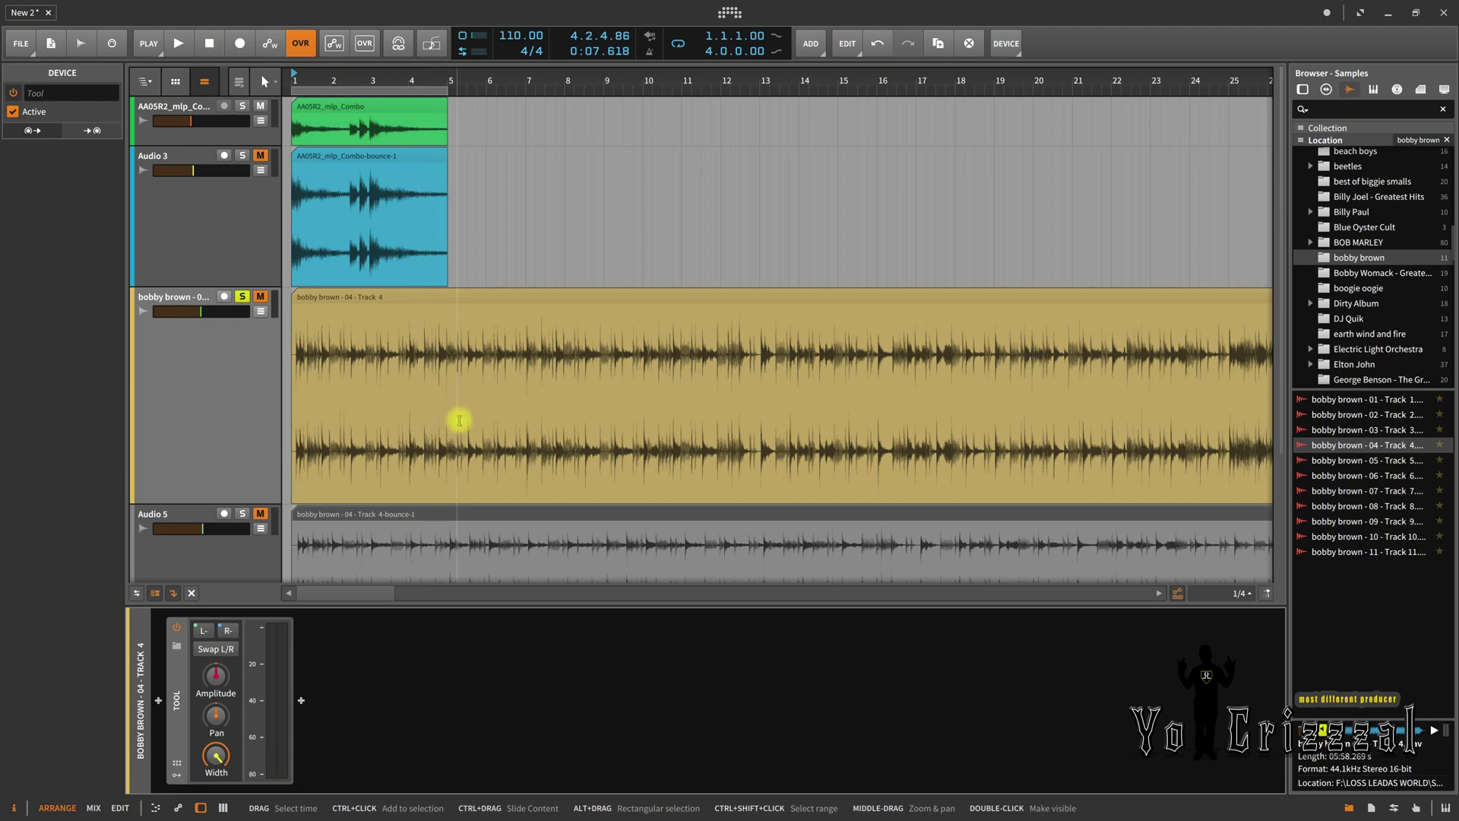
View the device chains of Audio 5 and bobby brown - 04 - Track 4, and reduce the latter's track height
{"action": "left_click", "coordinate": [275, 553]}
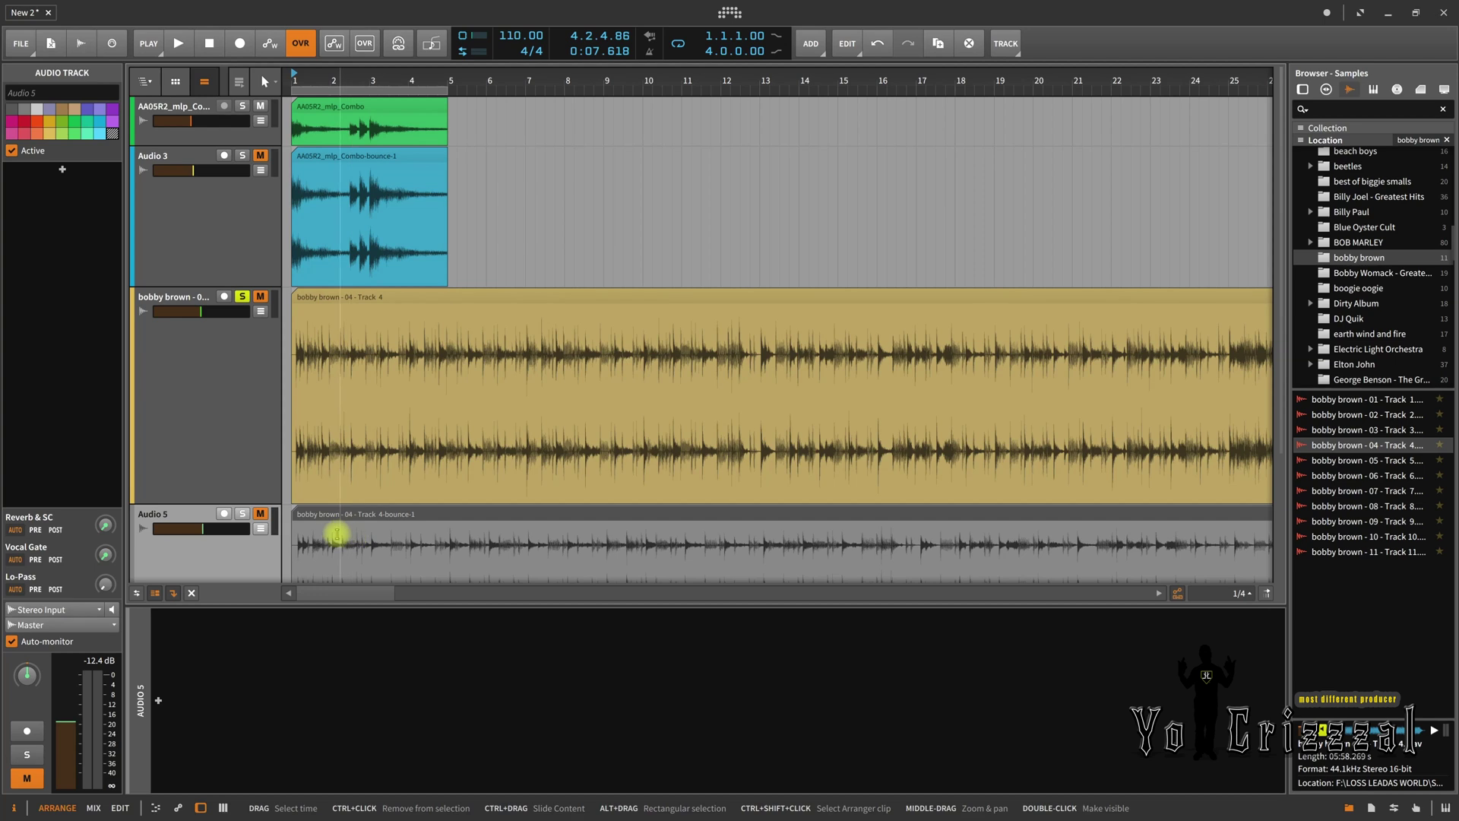
{"action": "left_click", "coordinate": [234, 422]}
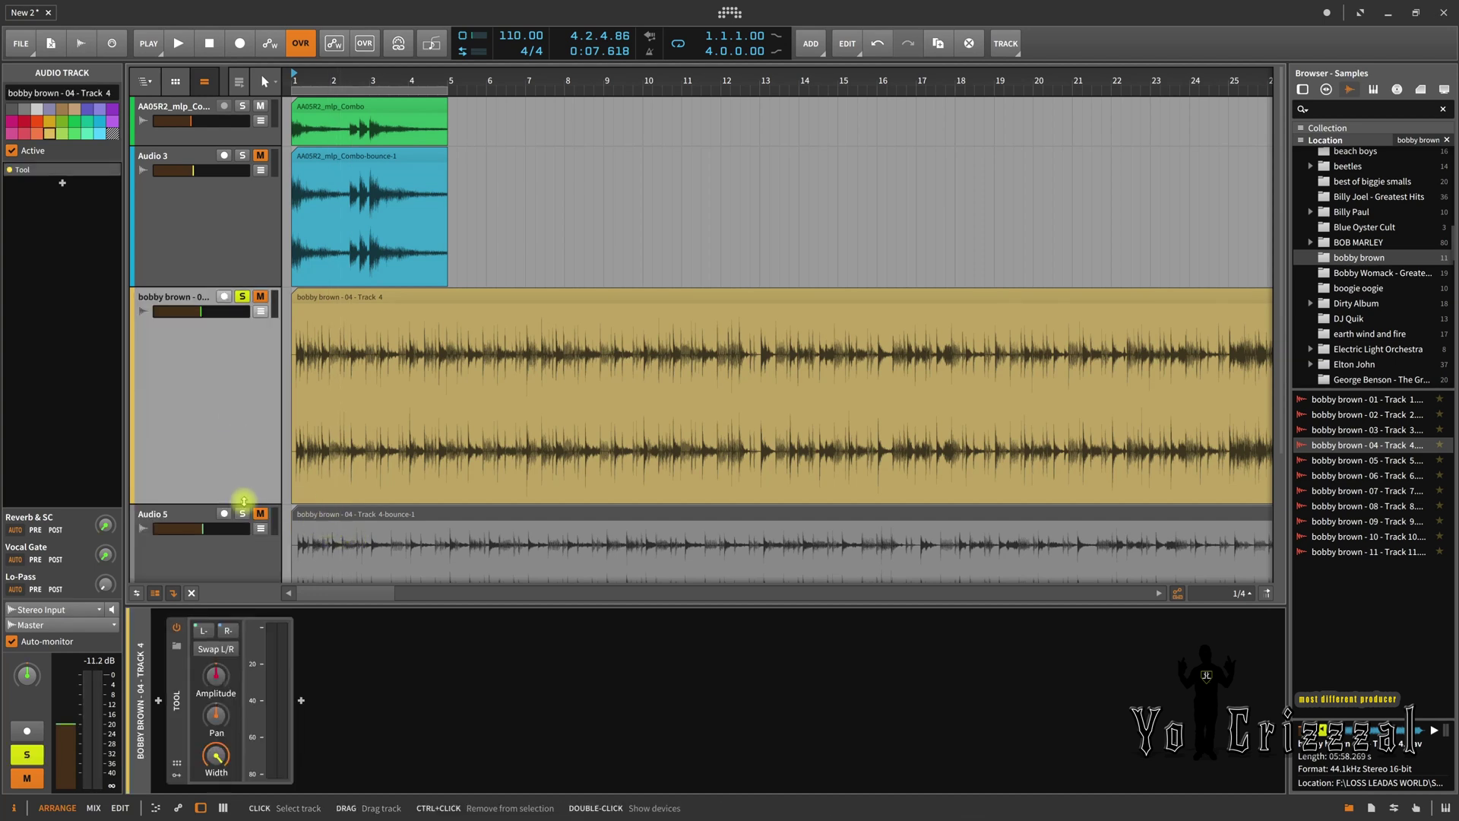
{"action": "left_click_drag", "start_coordinate": [244, 508], "coordinate": [232, 380]}
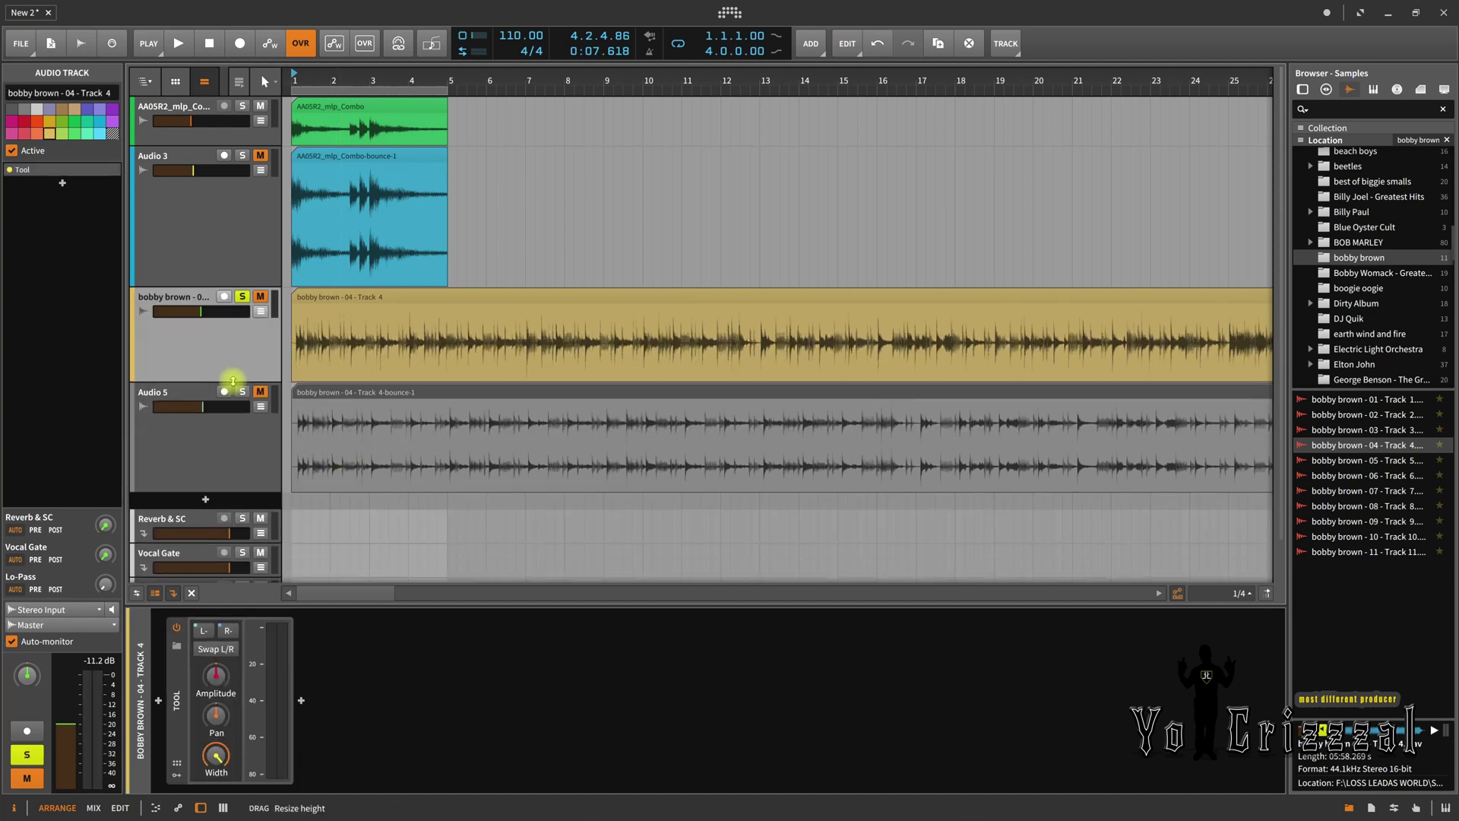
Play bobby brown - 04 - Track 4 again and sweep its Tool Width from near zero up to a wide setting
{"action": "left_click", "coordinate": [177, 43]}
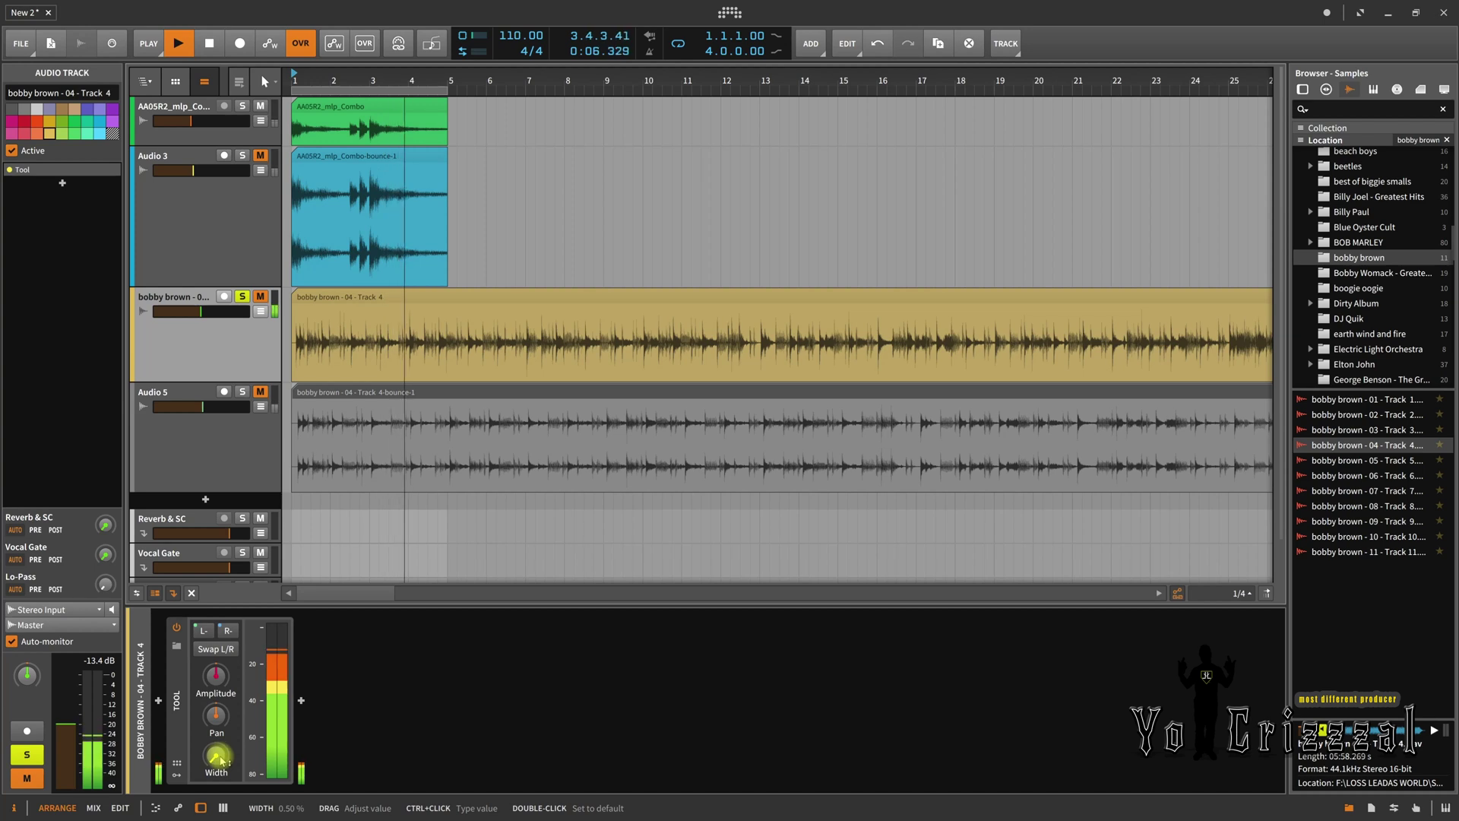
{"action": "left_click_drag", "start_coordinate": [220, 760], "coordinate": [220, 684]}
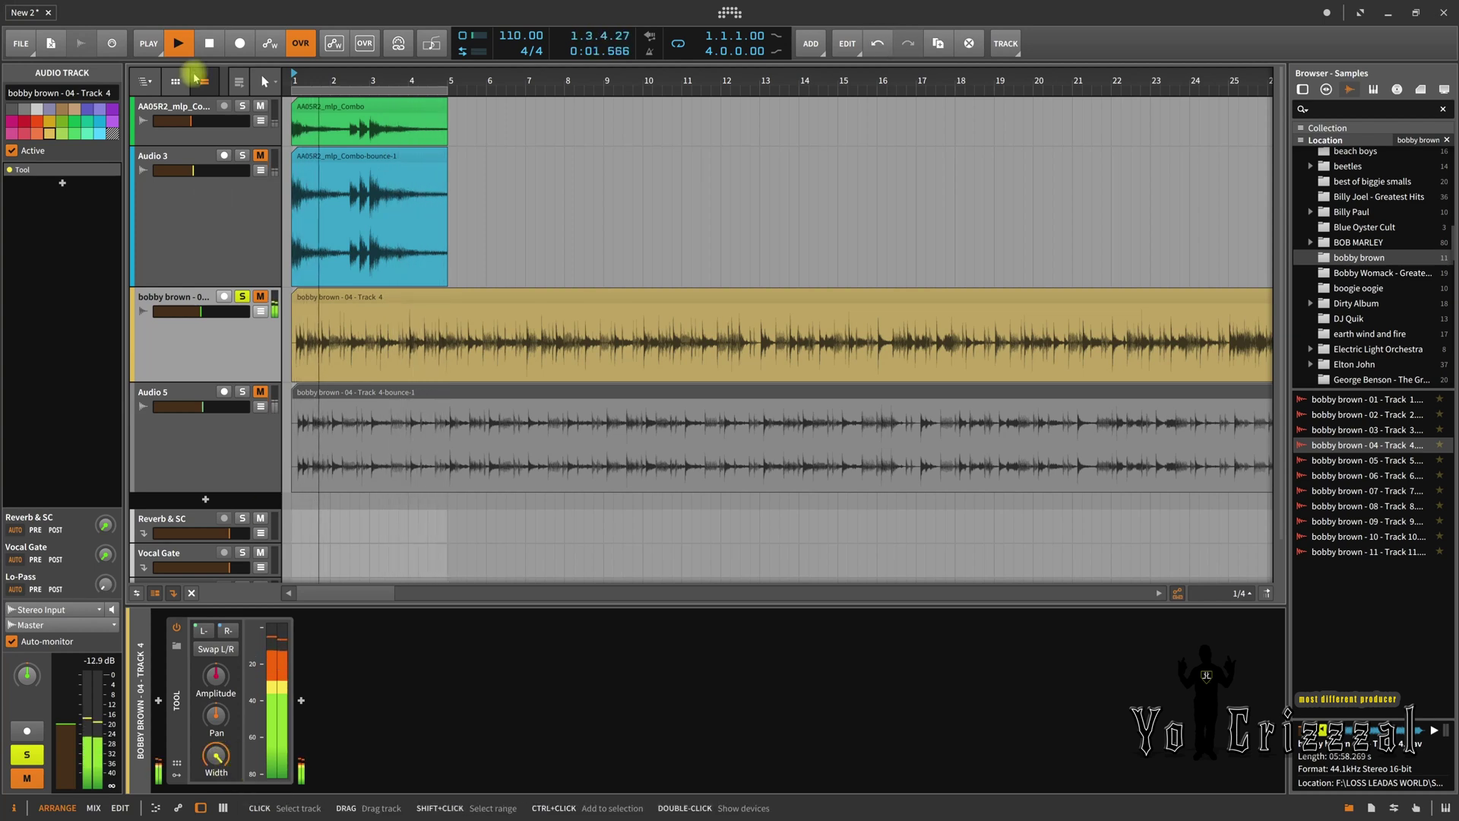
{"action": "left_click", "coordinate": [179, 43]}
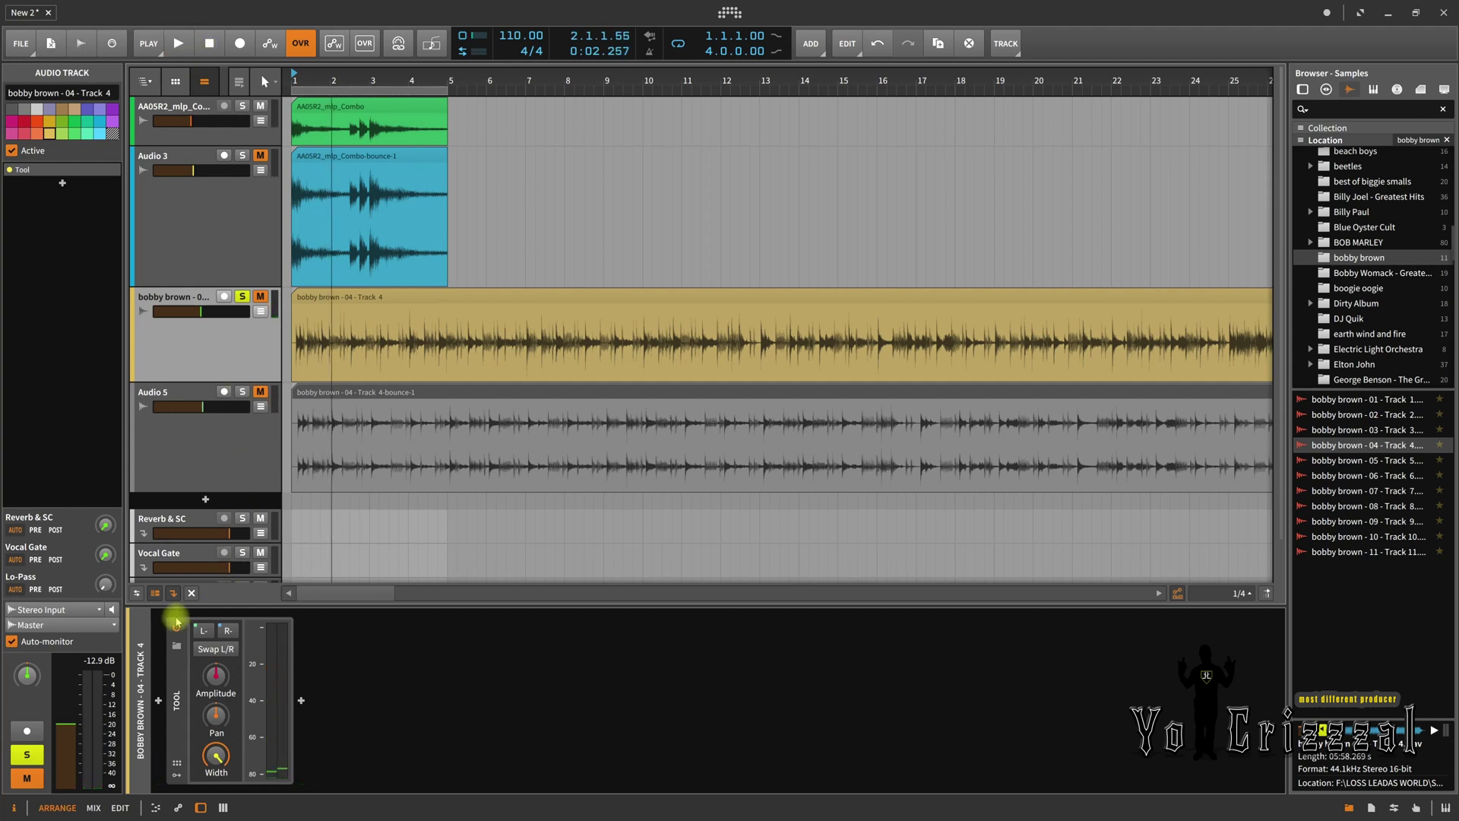
Disable the Tool device on bobby brown - 04 - Track 4 and move the solo to Audio 5
{"action": "left_click", "coordinate": [179, 614]}
{"action": "left_click", "coordinate": [242, 296]}
{"action": "left_click", "coordinate": [244, 392]}
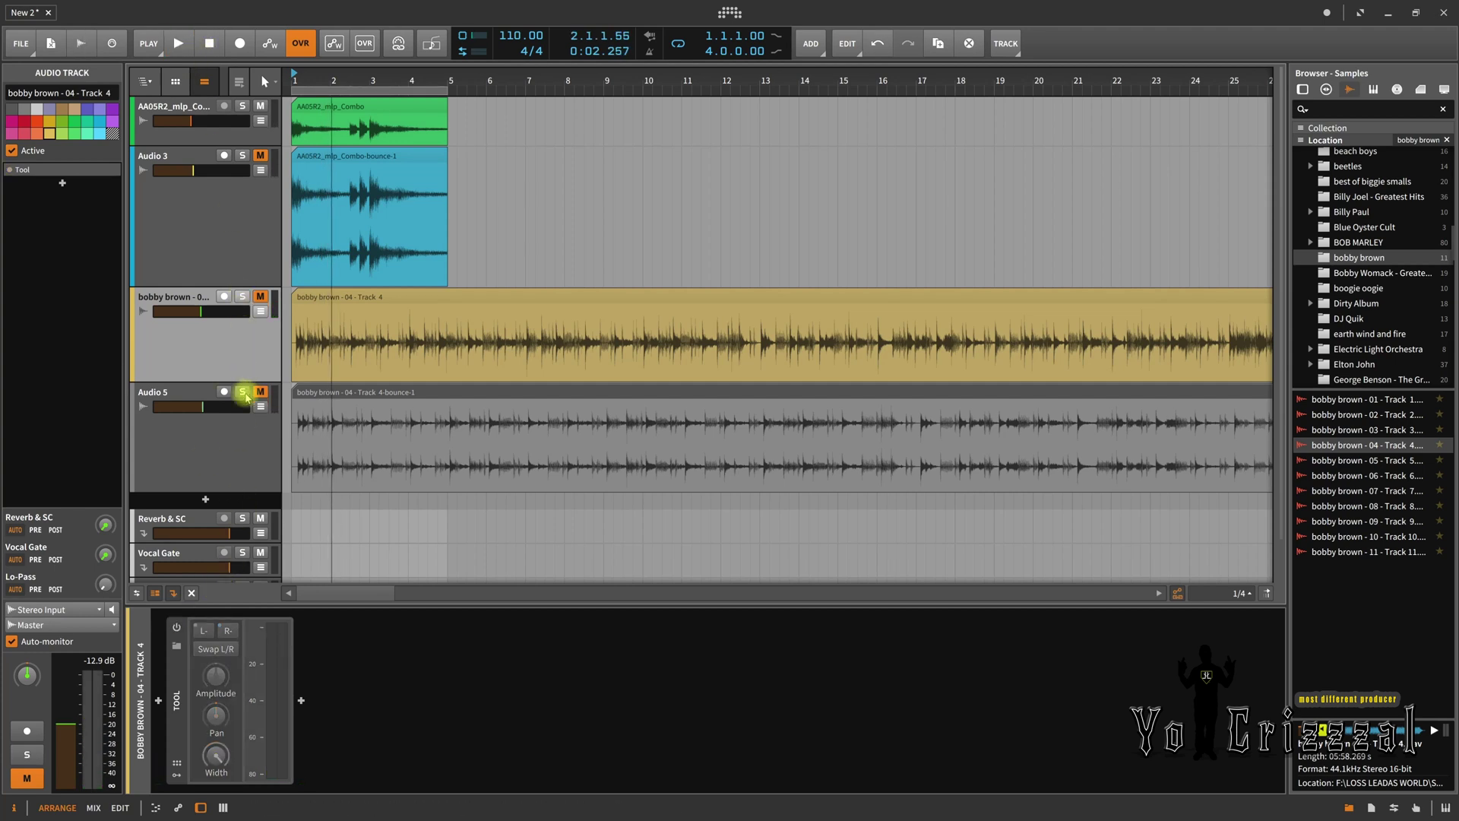
Insert a Tool device from the Utility category into Audio 5's device chain
{"action": "left_click", "coordinate": [233, 431]}
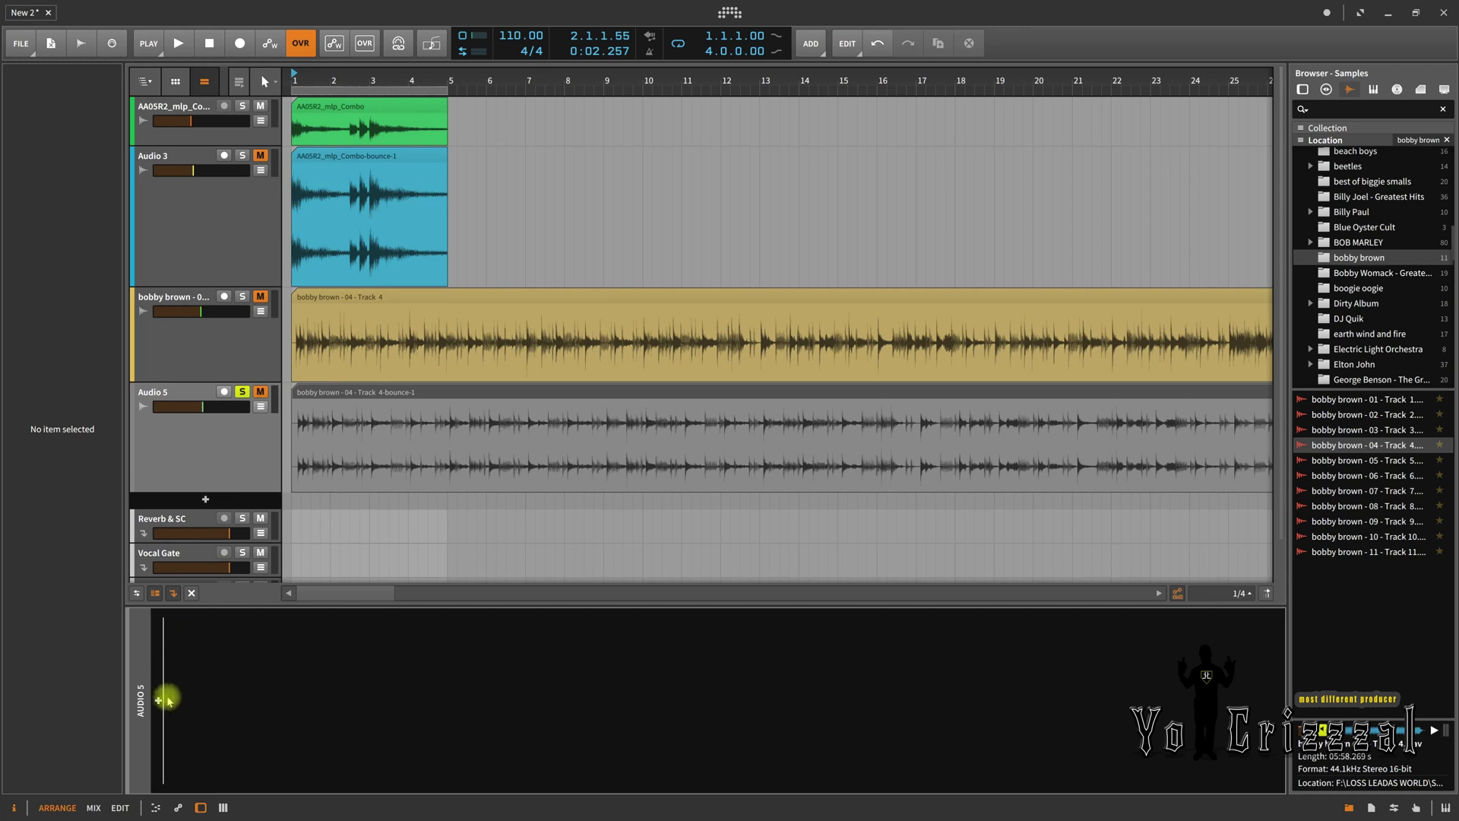
{"action": "left_click", "coordinate": [158, 700]}
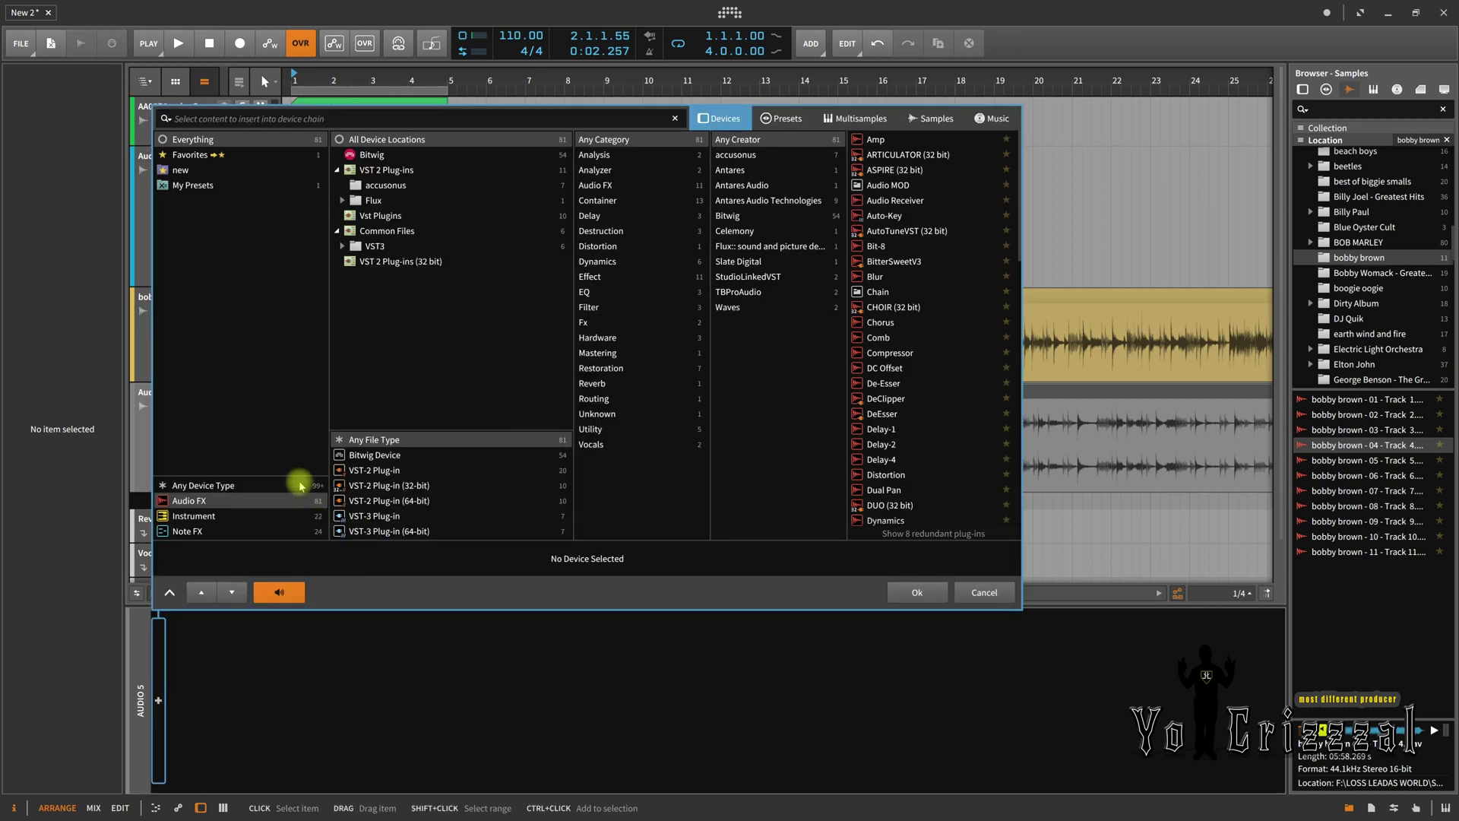
{"action": "left_click", "coordinate": [595, 431]}
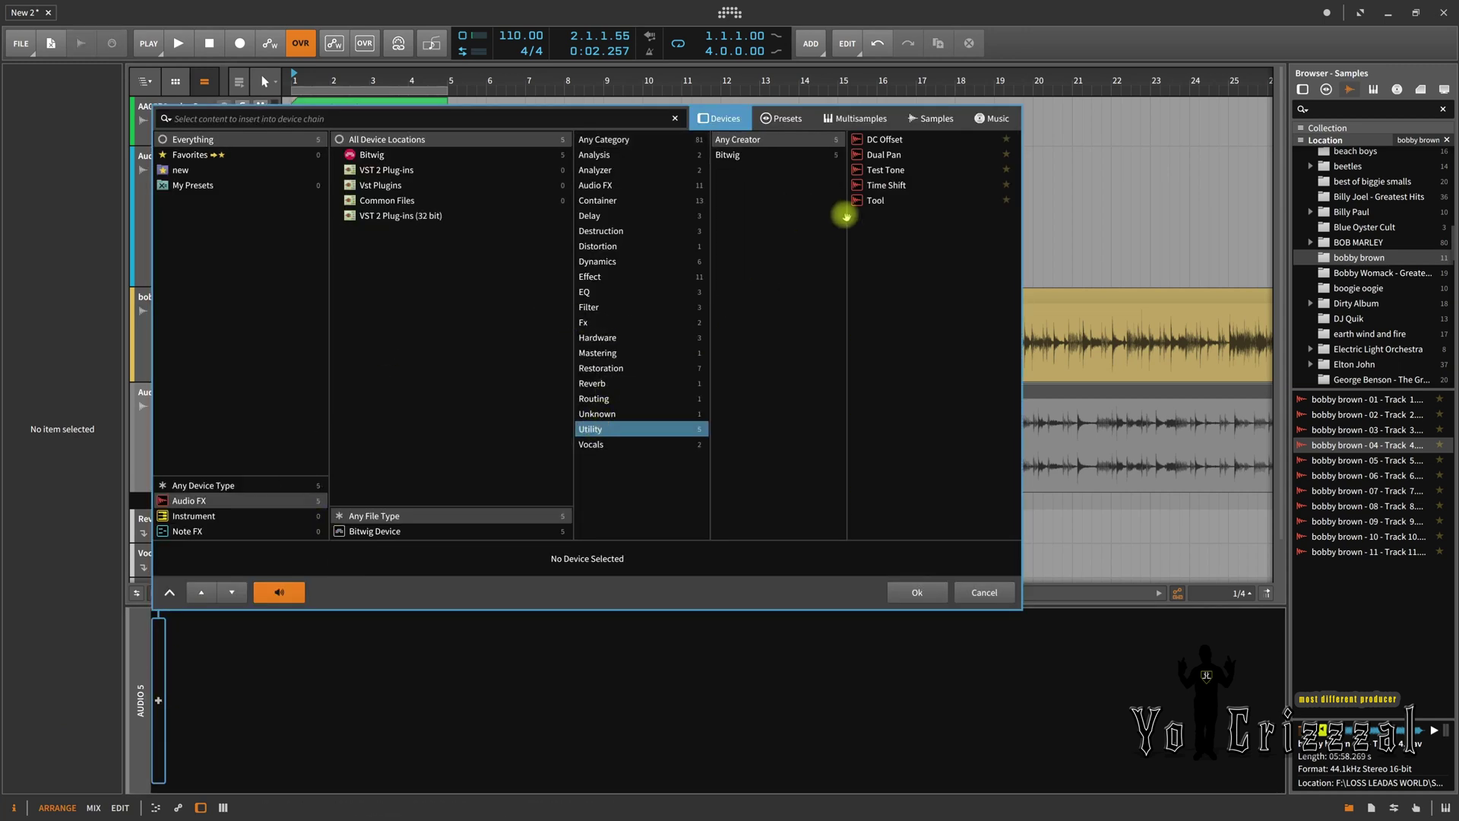
{"action": "left_click", "coordinate": [858, 200]}
{"action": "left_click", "coordinate": [924, 593]}
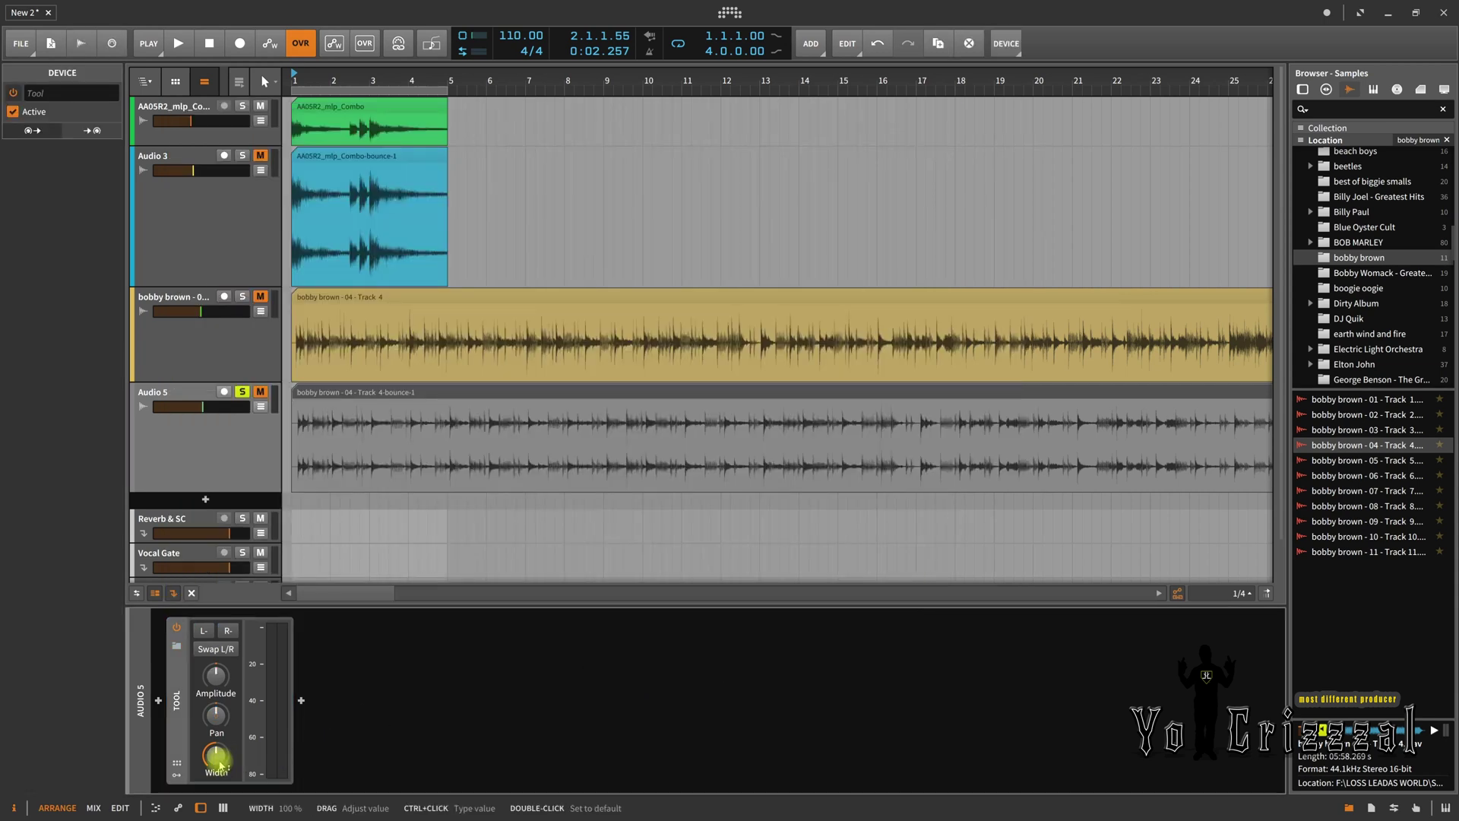
Lower the Width of Audio 5's Tool to its minimum, and raise it to 200 % while playing the bounced clip
{"action": "left_click_drag", "start_coordinate": [220, 762], "coordinate": [220, 762]}
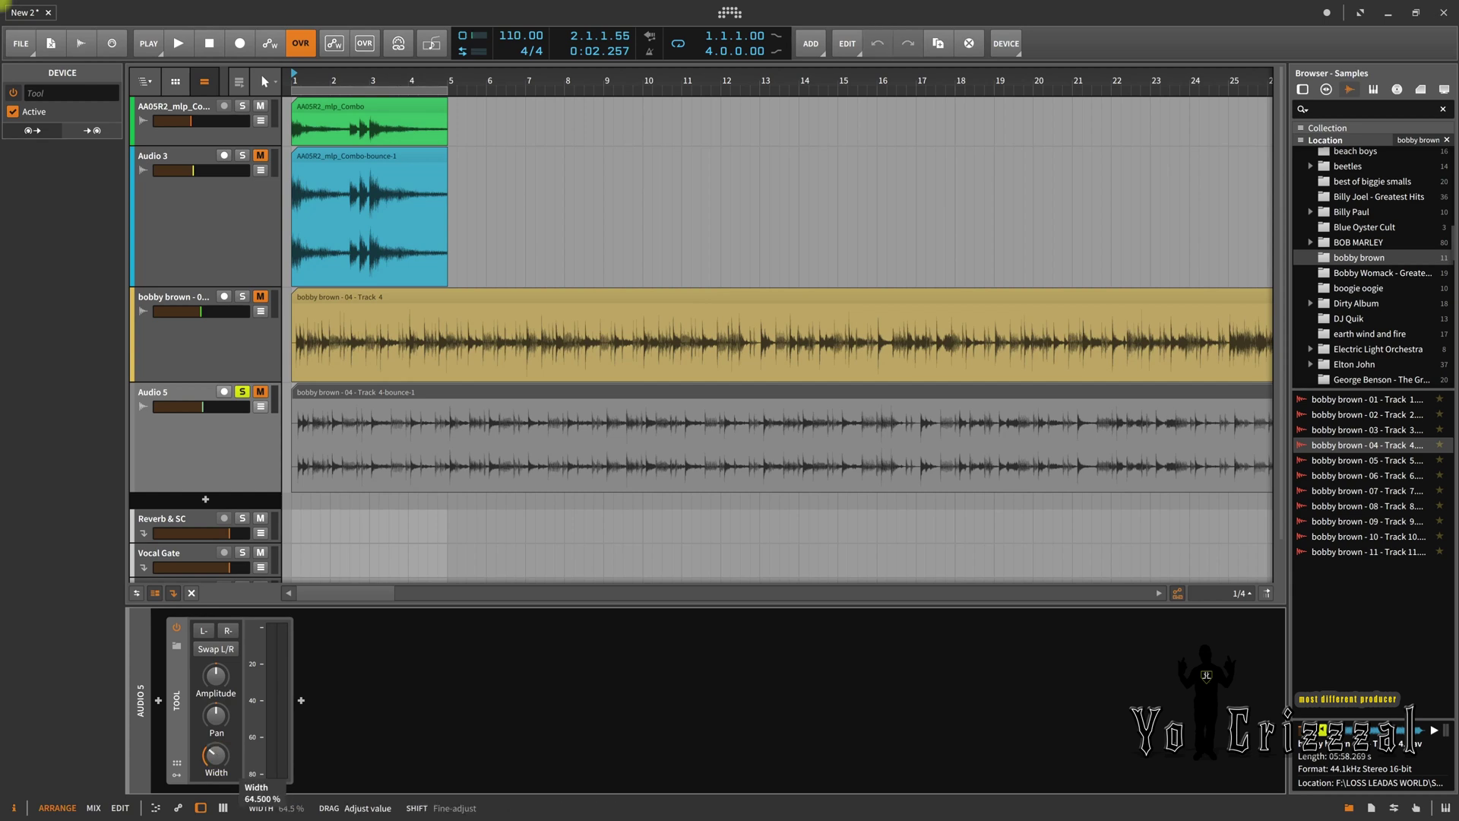
{"action": "left_click_drag", "start_coordinate": [220, 762], "coordinate": [220, 762]}
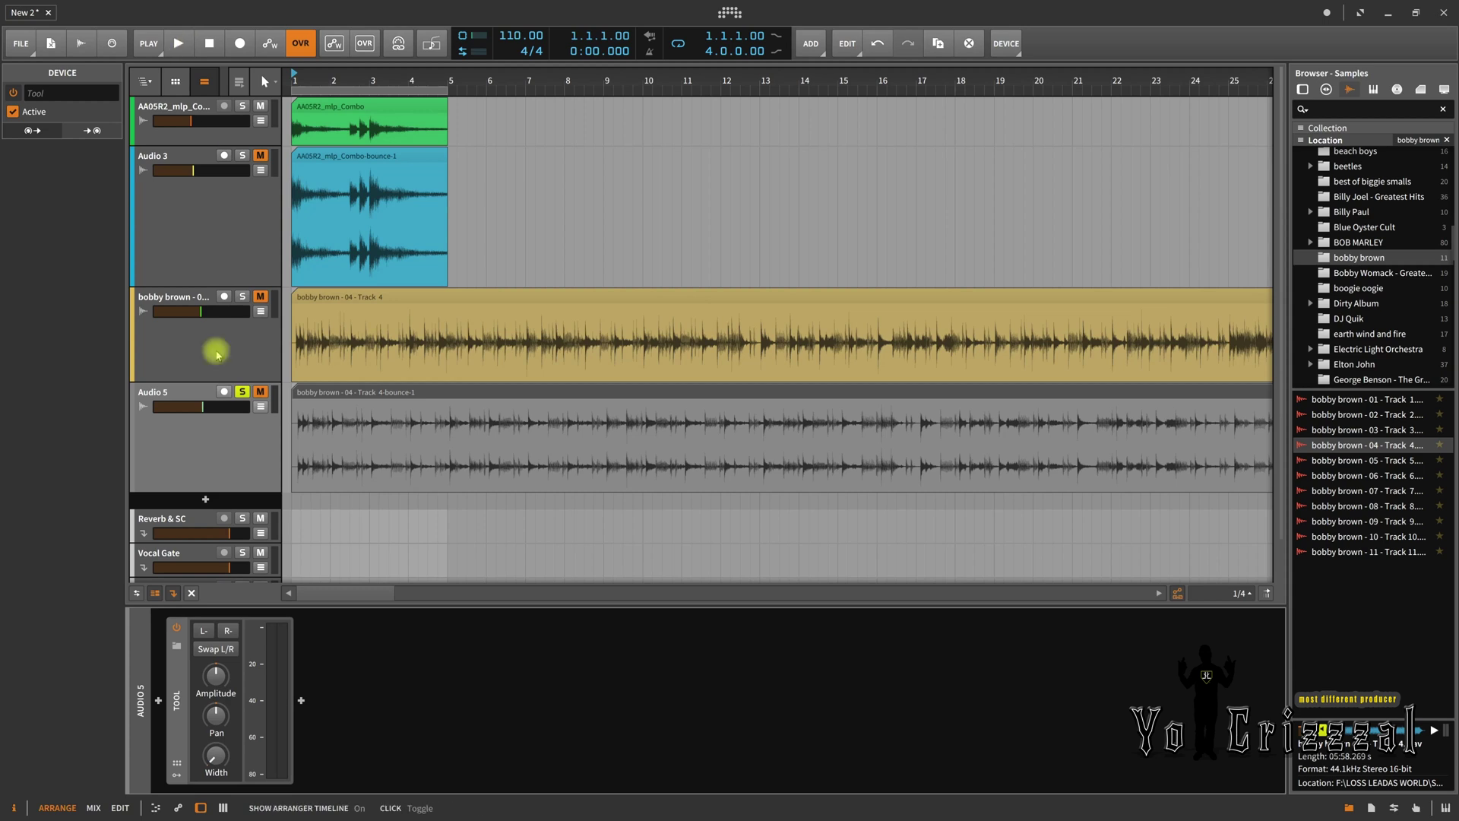
{"action": "left_click", "coordinate": [224, 476]}
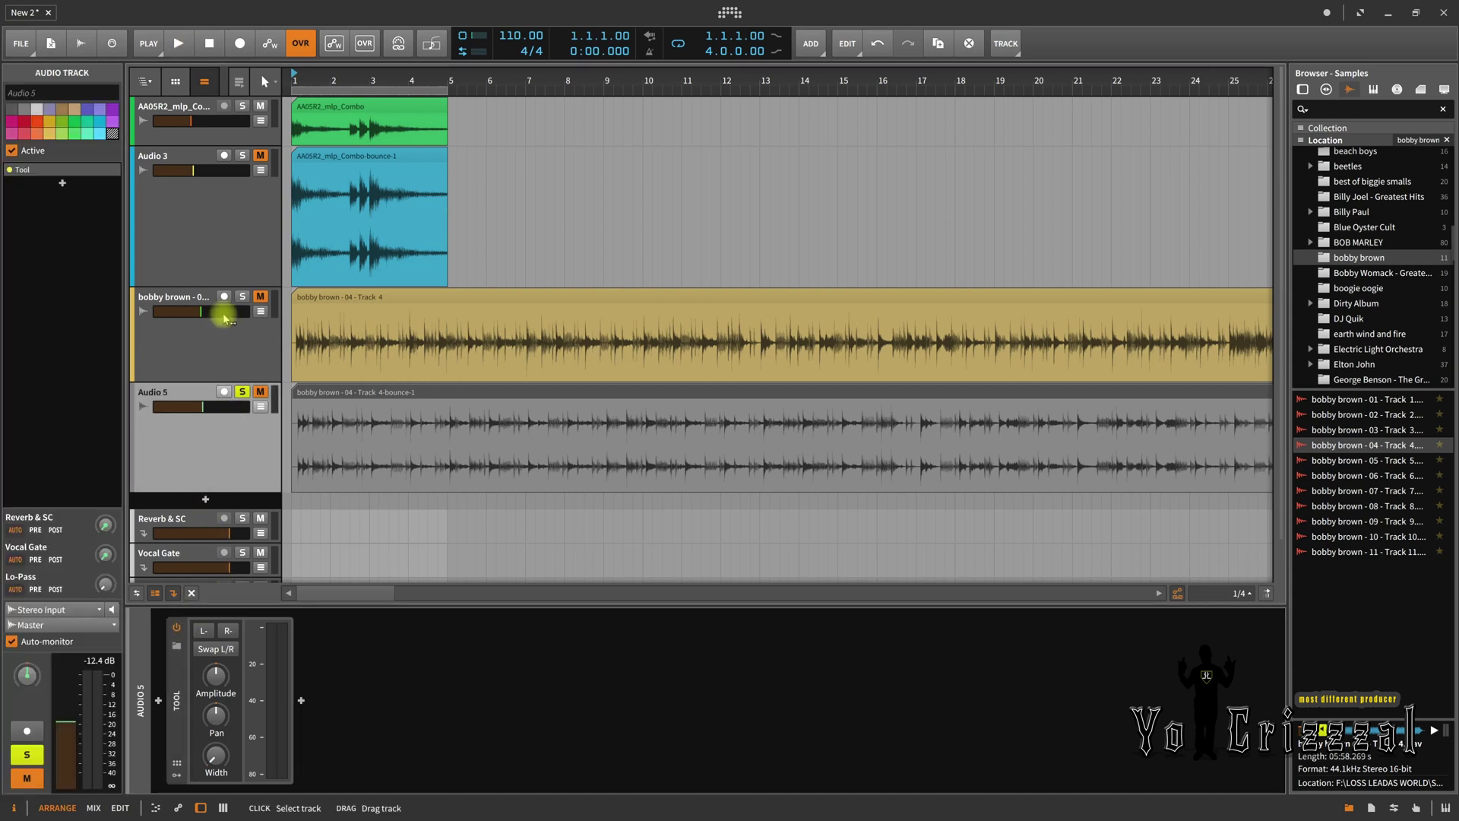
{"action": "left_click", "coordinate": [179, 44]}
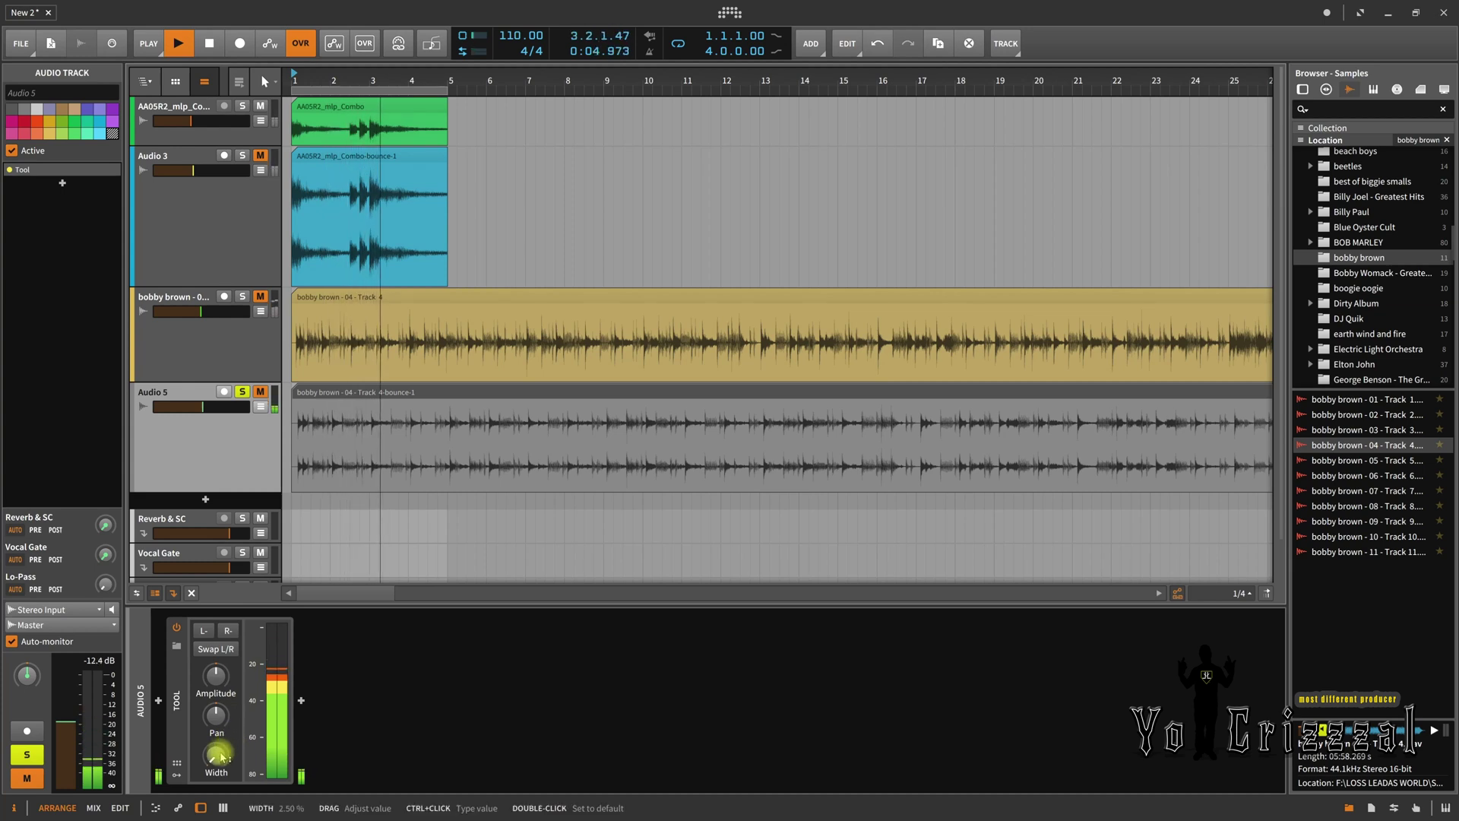
{"action": "left_click_drag", "start_coordinate": [221, 756], "coordinate": [221, 684]}
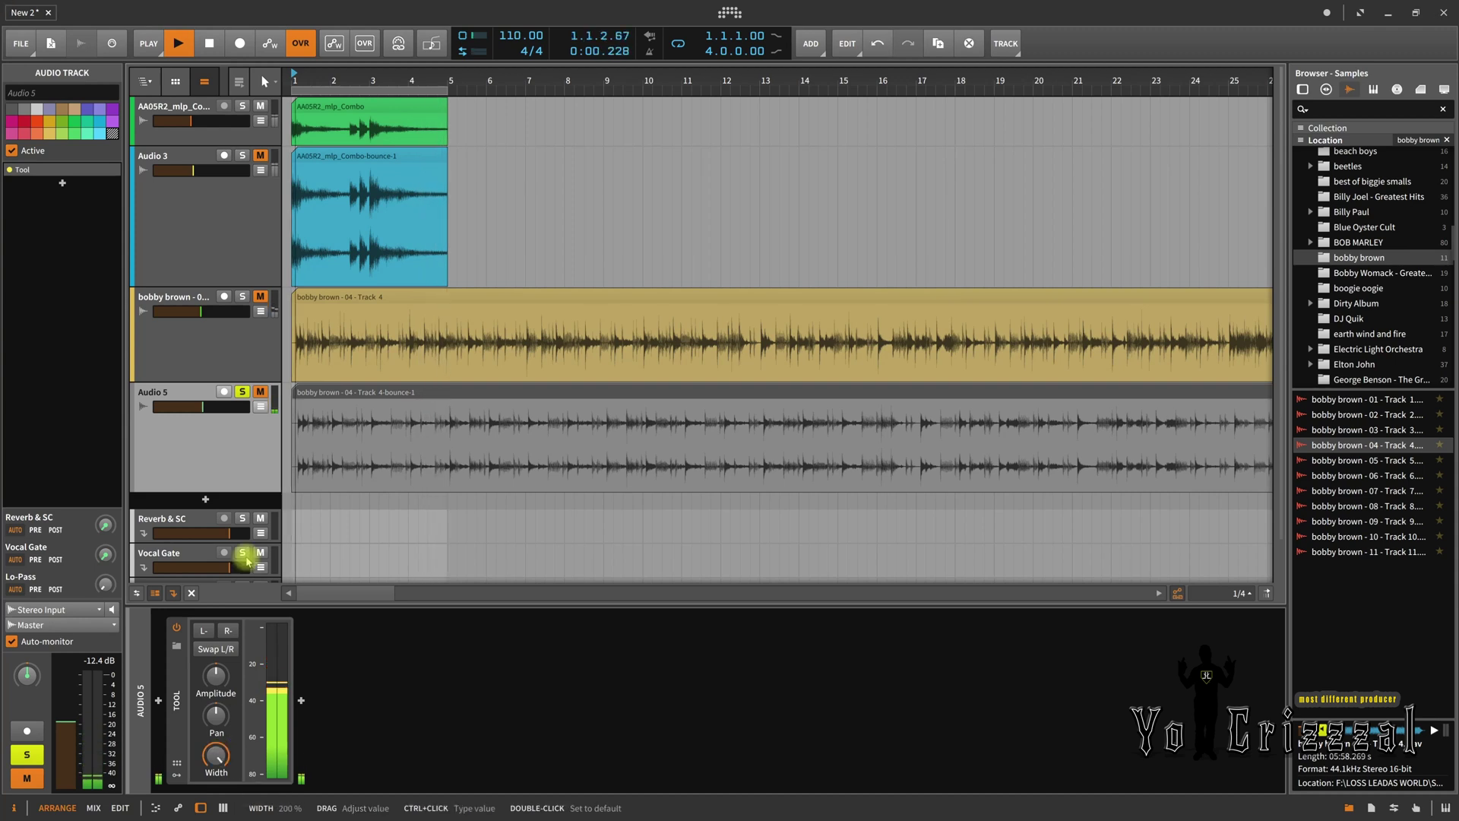
{"action": "left_click", "coordinate": [206, 43]}
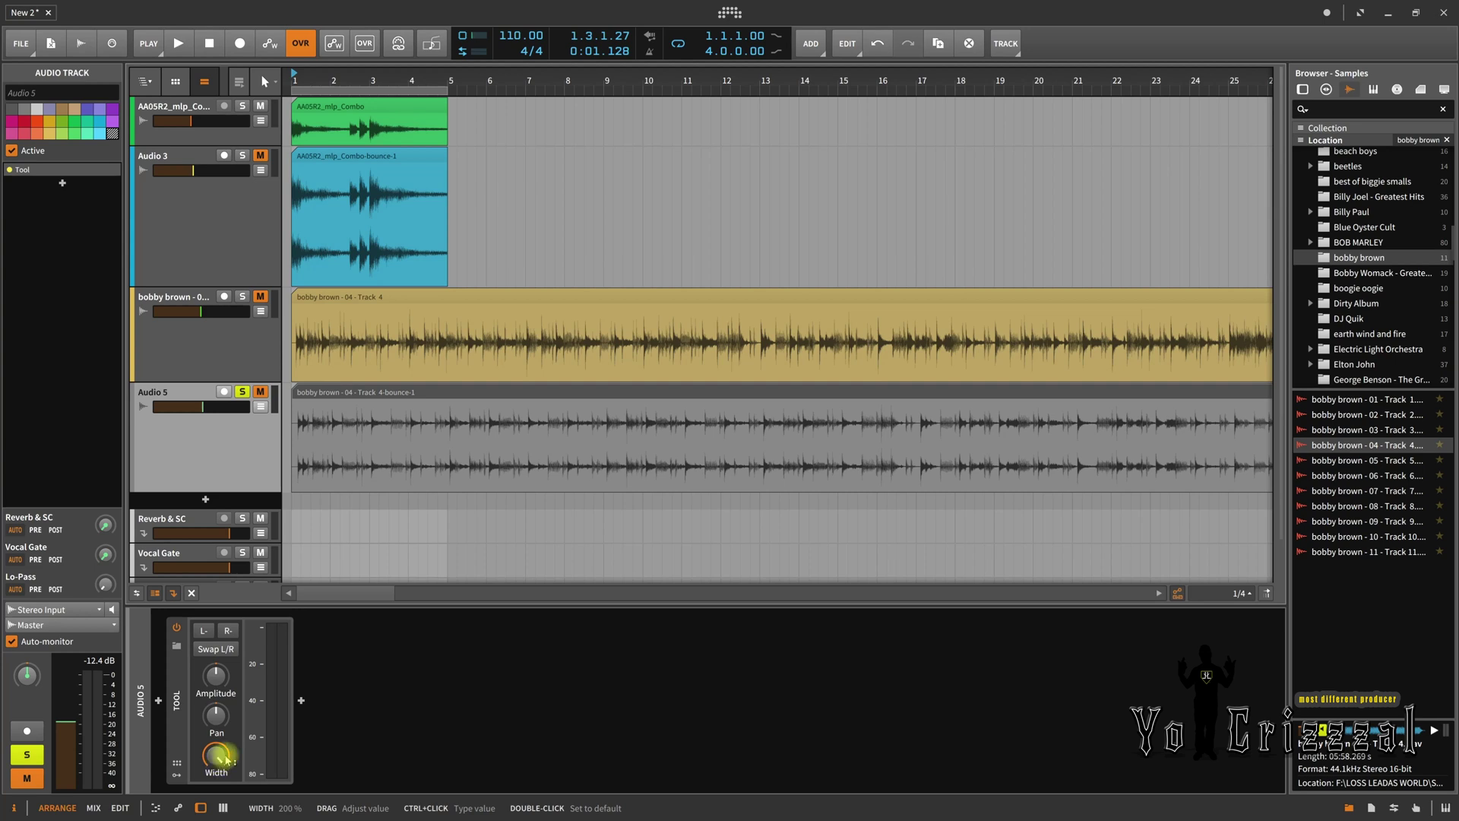
Remove the solo from Audio 5 and turn its Tool device's Width down to the minimum
{"action": "left_click", "coordinate": [243, 392]}
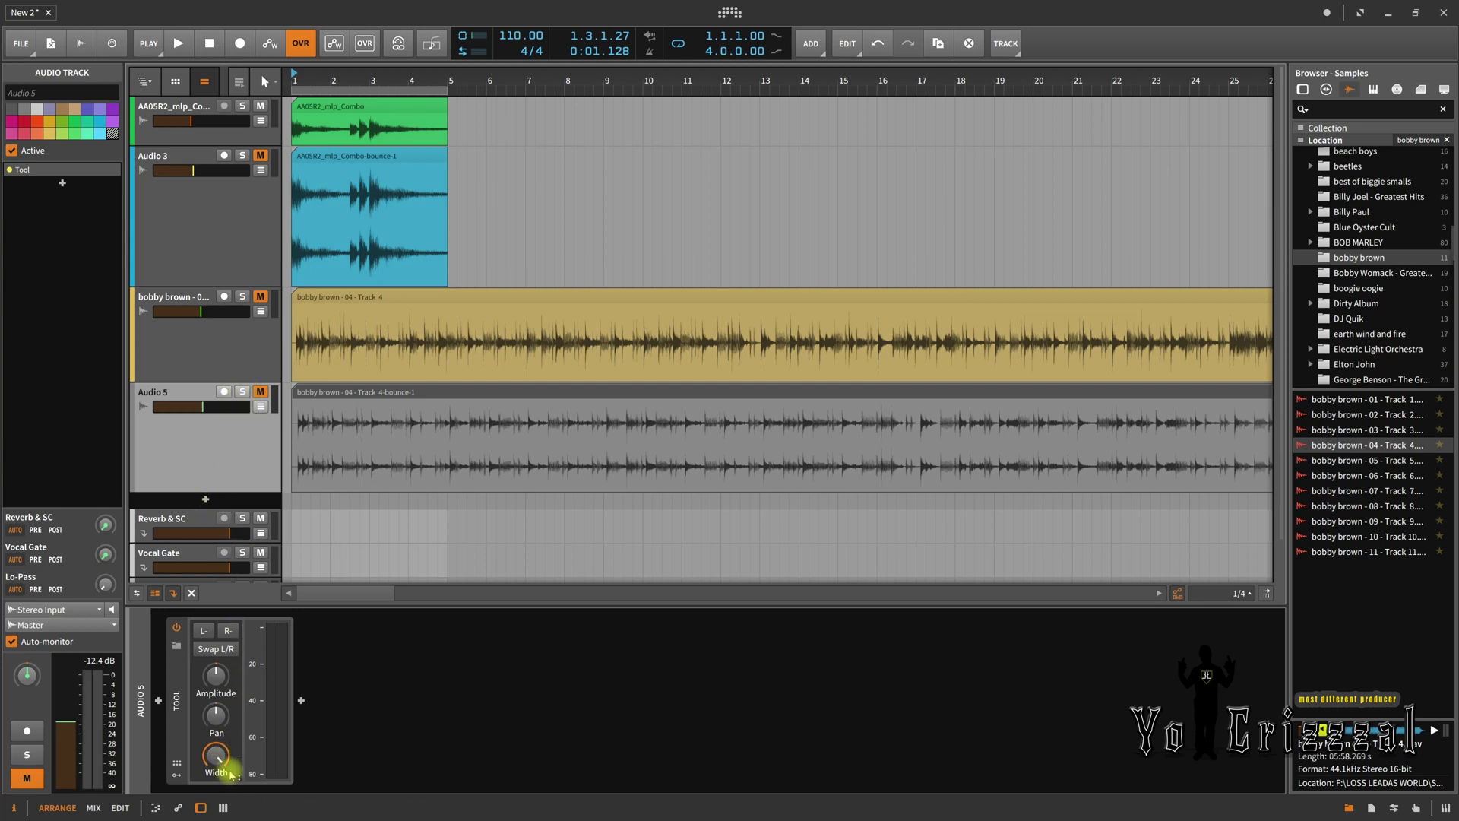
{"action": "left_click_drag", "start_coordinate": [216, 754], "coordinate": [219, 754]}
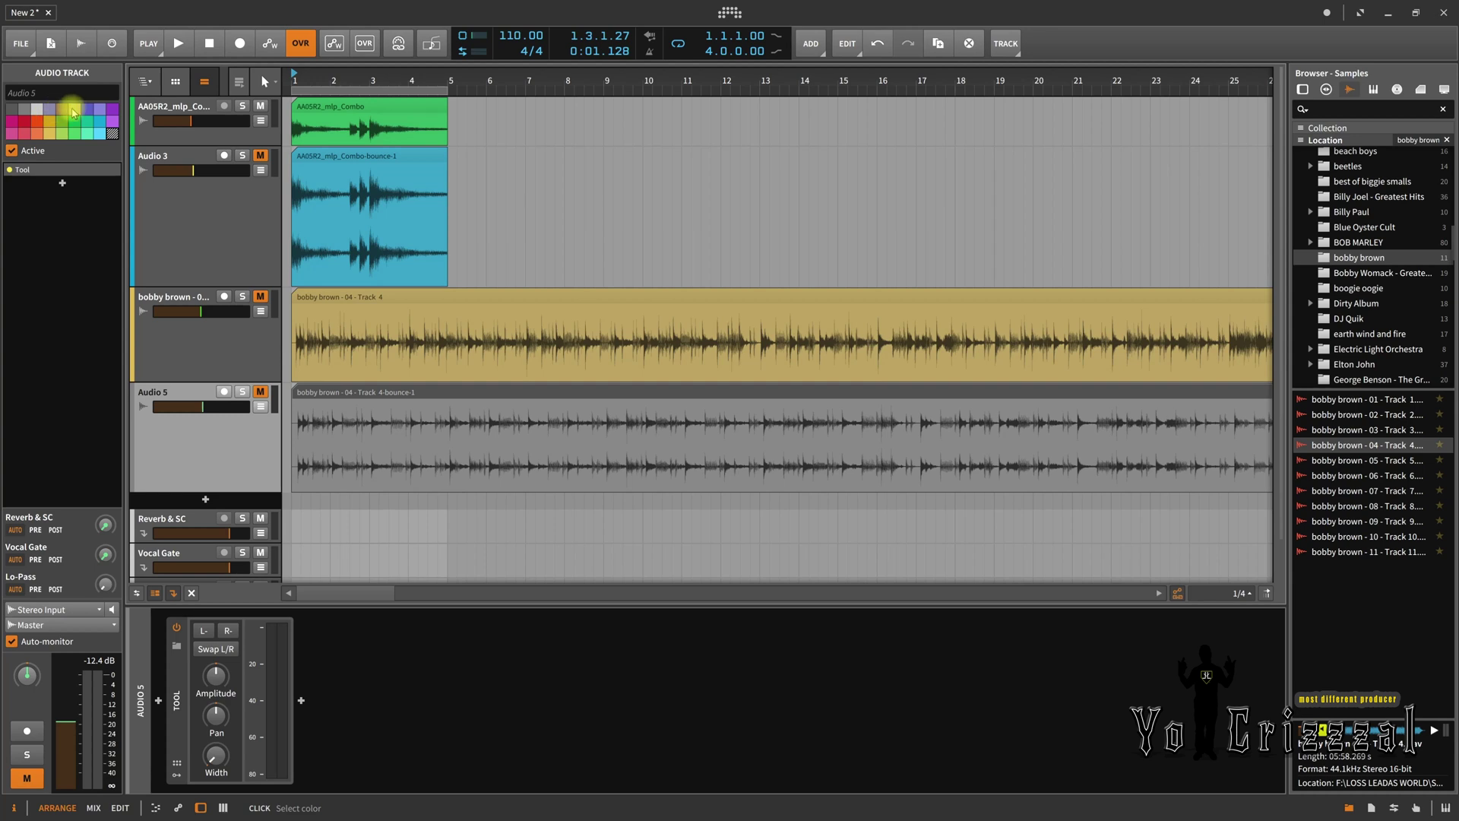
Colour the Audio 5 track purple and rename its Tool device to mono
{"action": "left_click", "coordinate": [73, 113]}
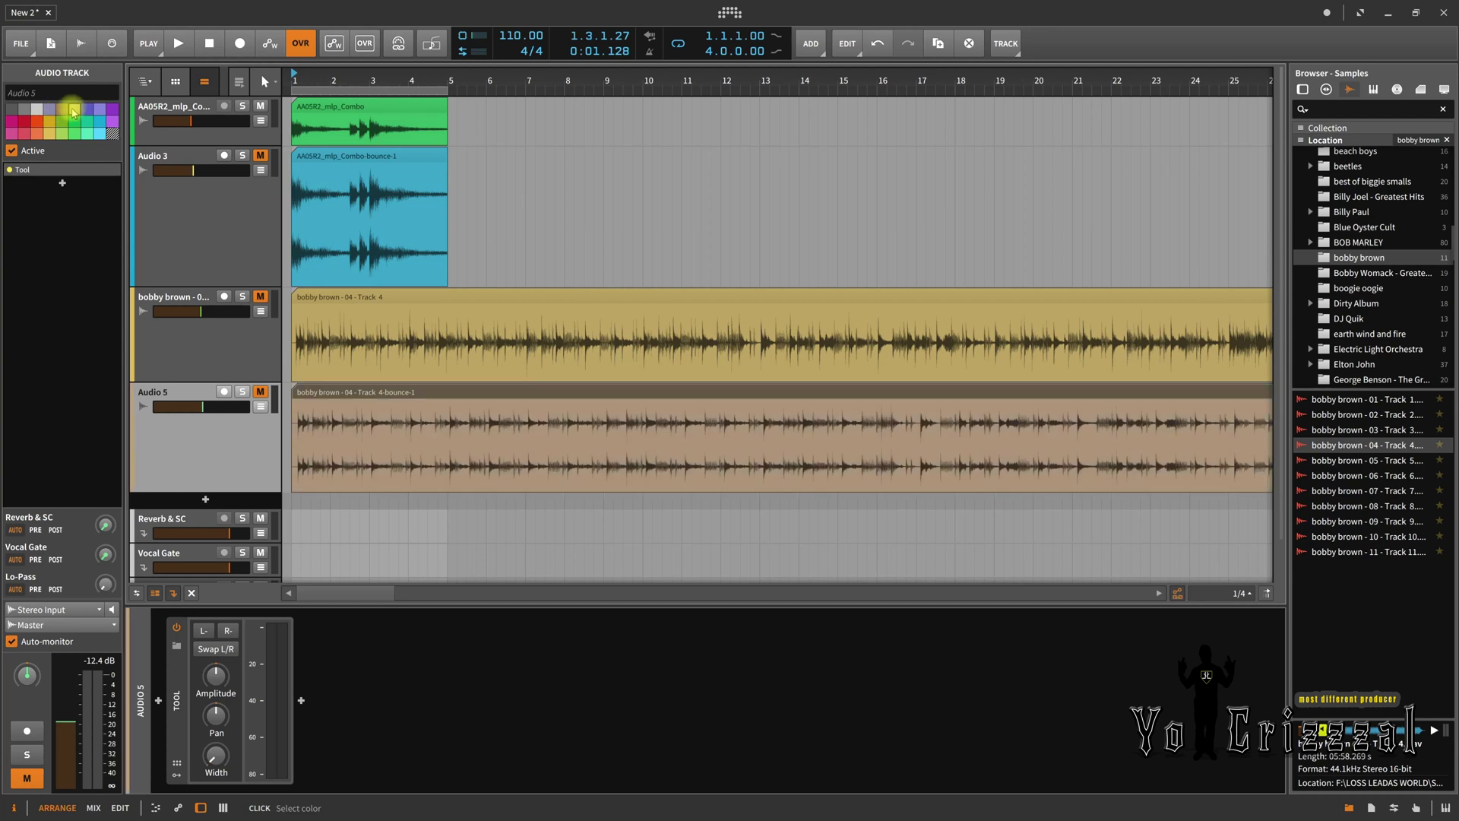
{"action": "left_click", "coordinate": [112, 110]}
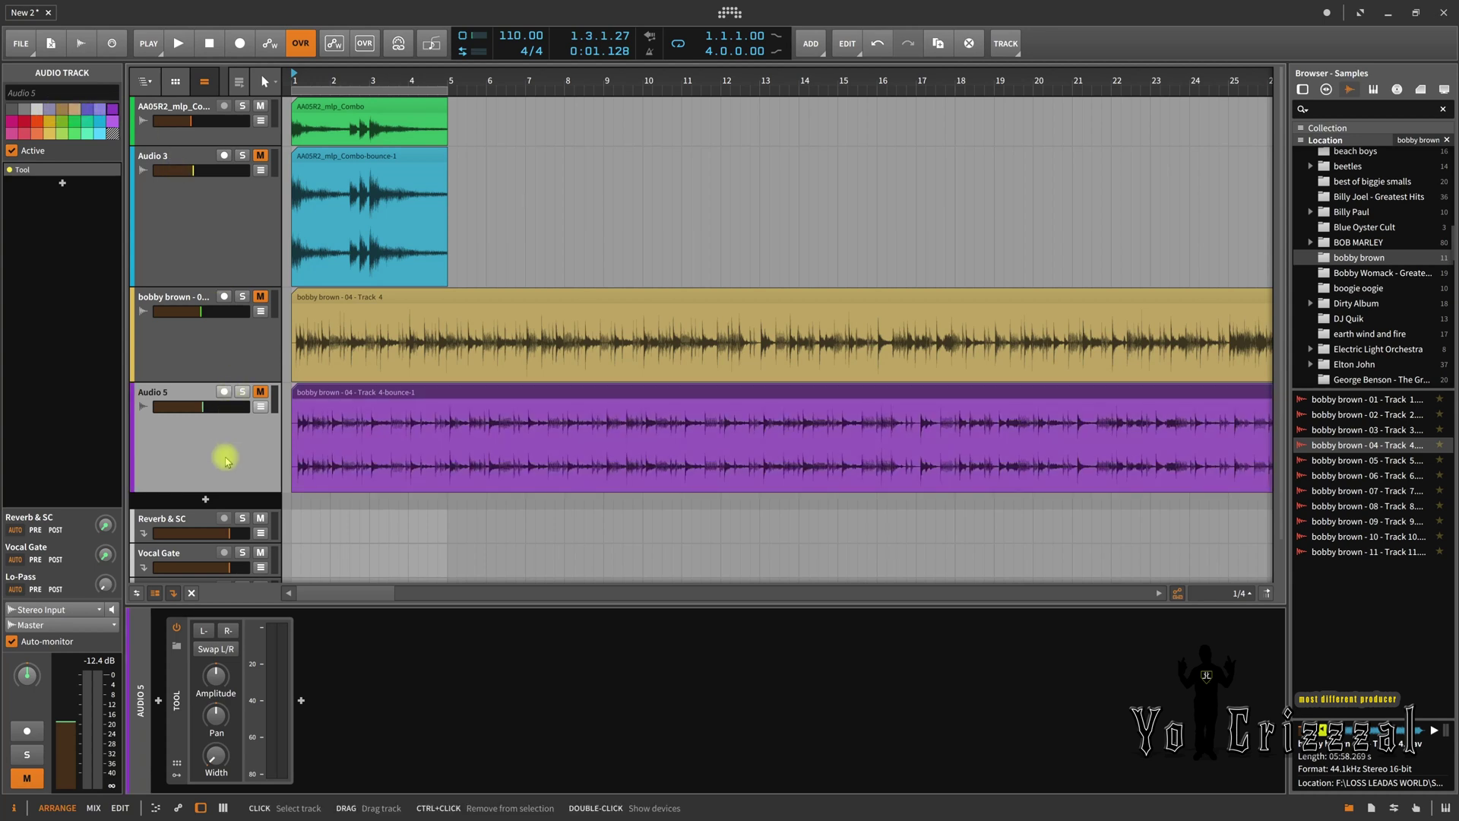
{"action": "double_click", "coordinate": [156, 391]}
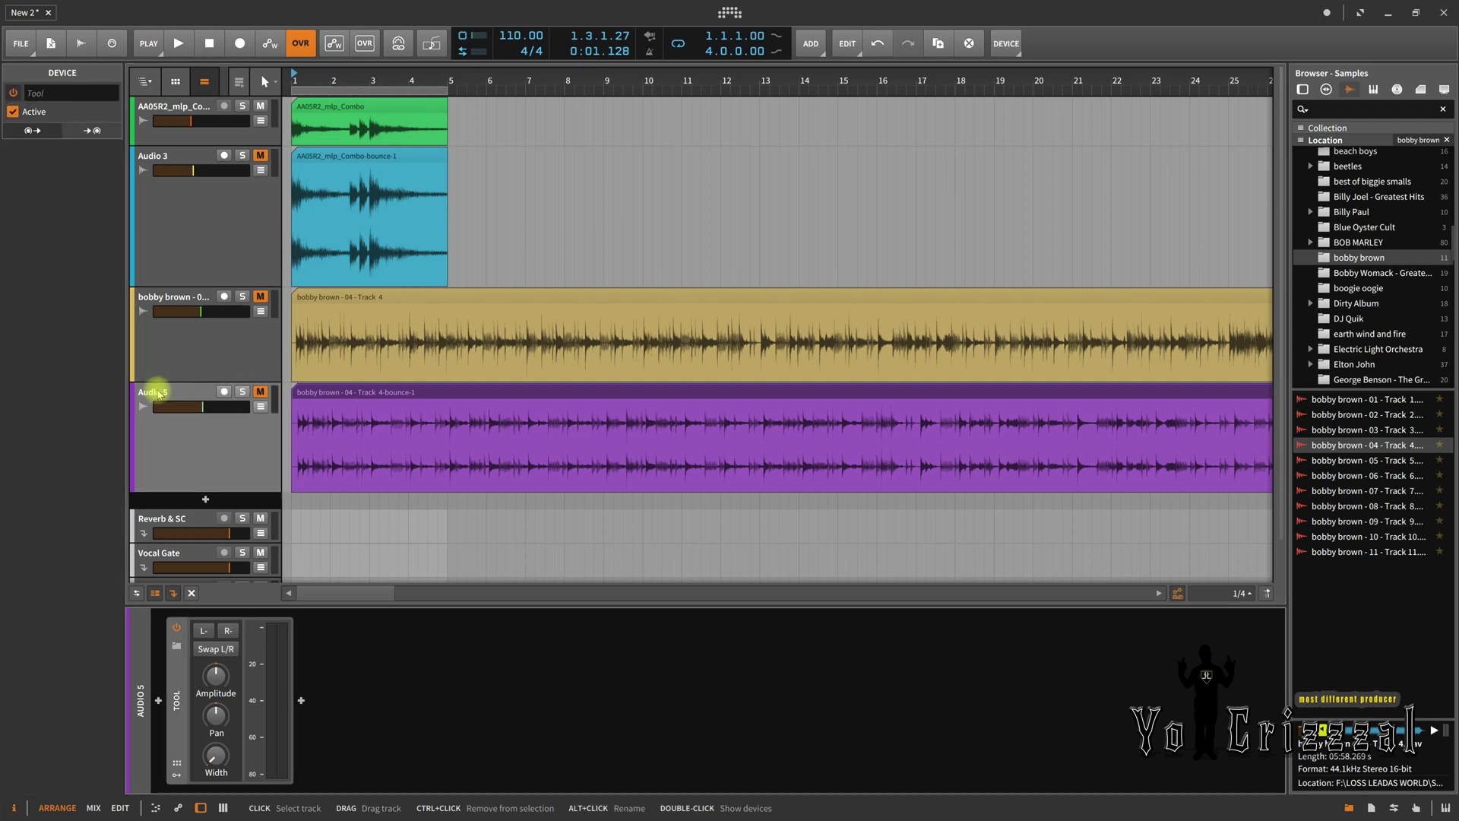
{"action": "left_click", "coordinate": [55, 95]}
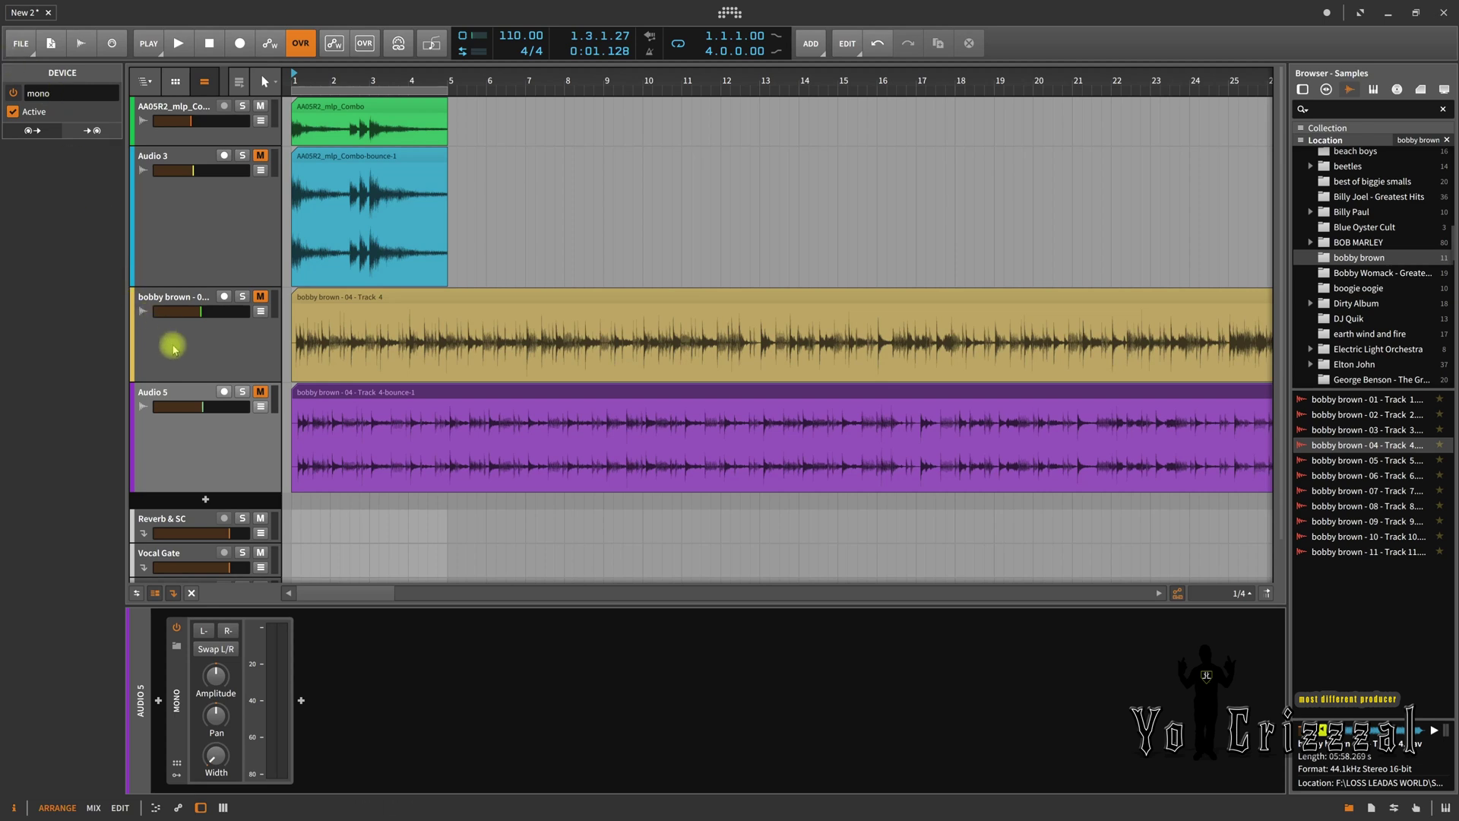
Solo Audio 5 and unmute Audio 5, bobby brown - 04 - Track 4 and Audio 3
{"action": "left_click", "coordinate": [213, 414]}
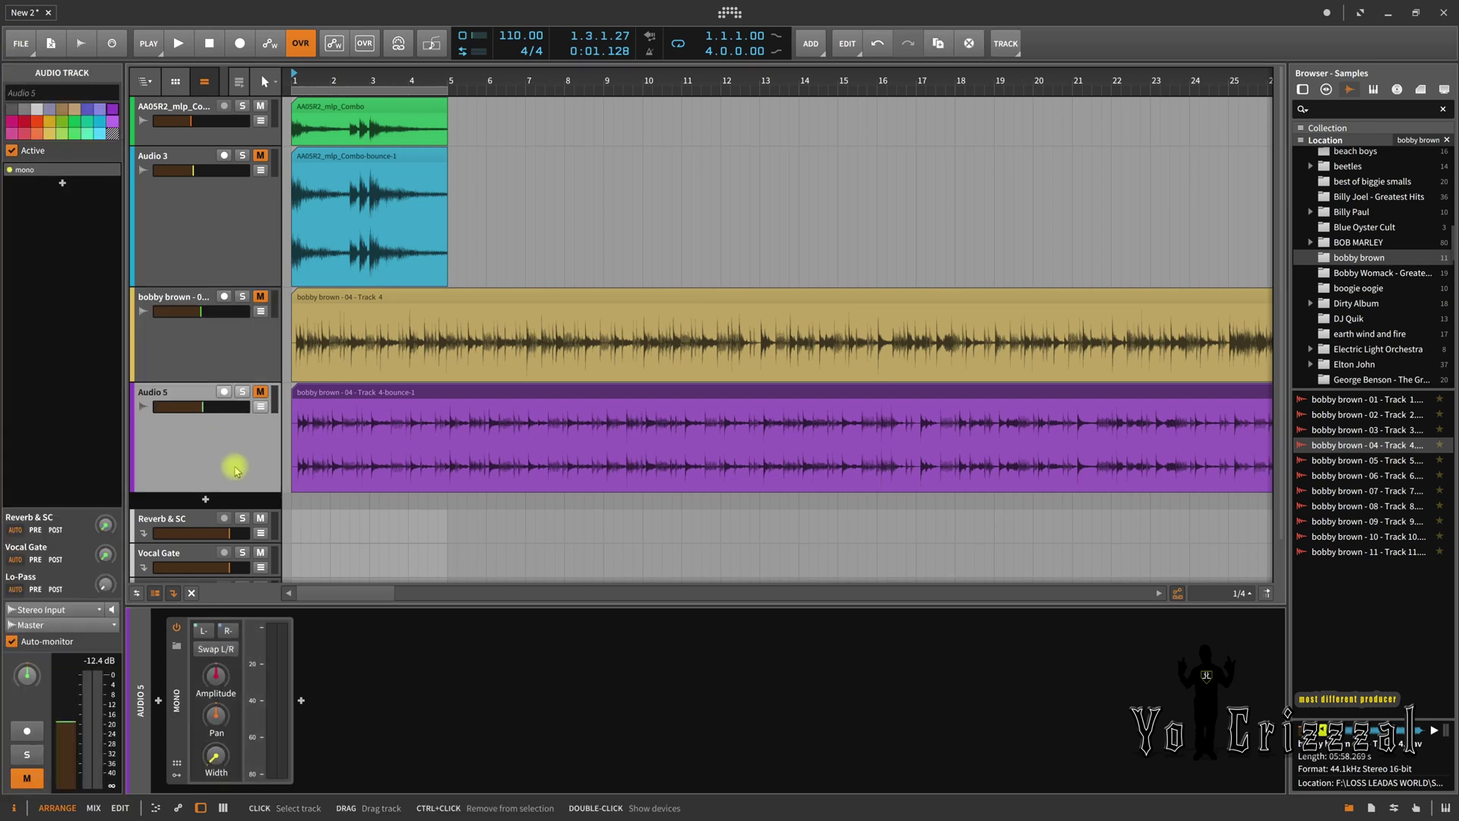
{"action": "left_click", "coordinate": [243, 392]}
{"action": "left_click", "coordinate": [261, 393]}
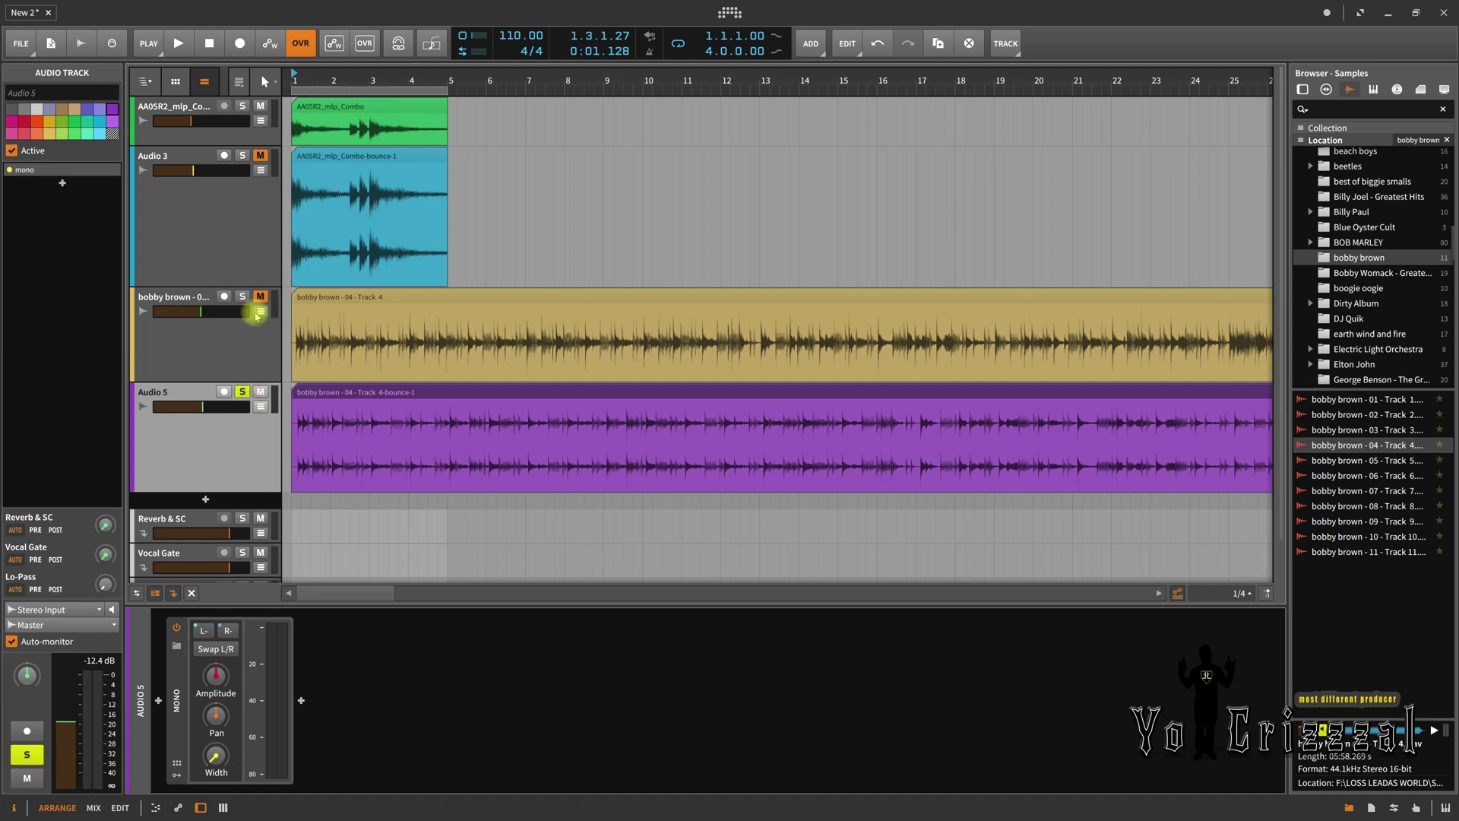
{"action": "left_click", "coordinate": [261, 297]}
{"action": "left_click", "coordinate": [260, 155]}
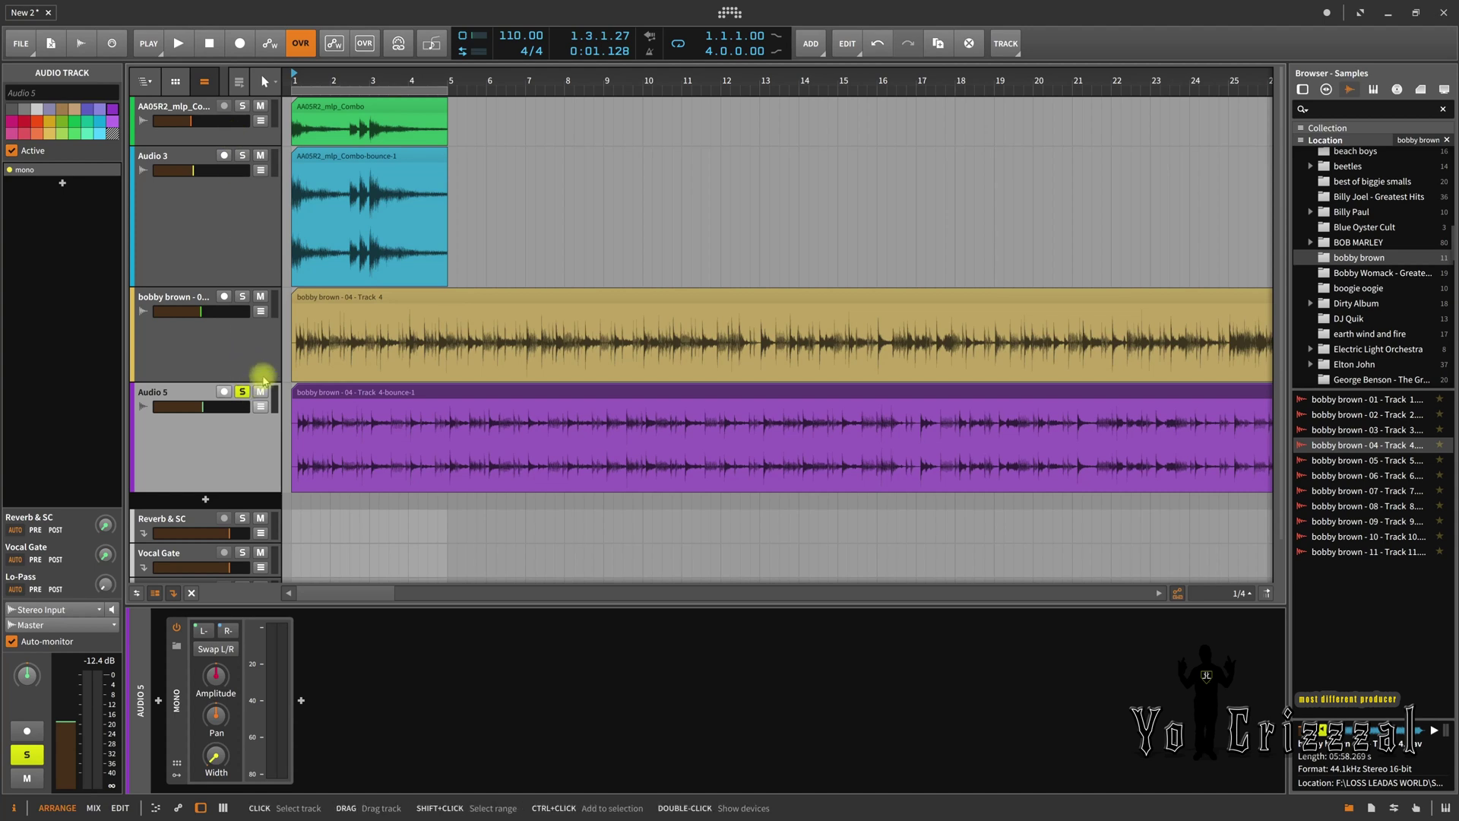
Play Audio 5 through its mono device, and play it again while raising the device's Width
{"action": "key", "text": "space"}
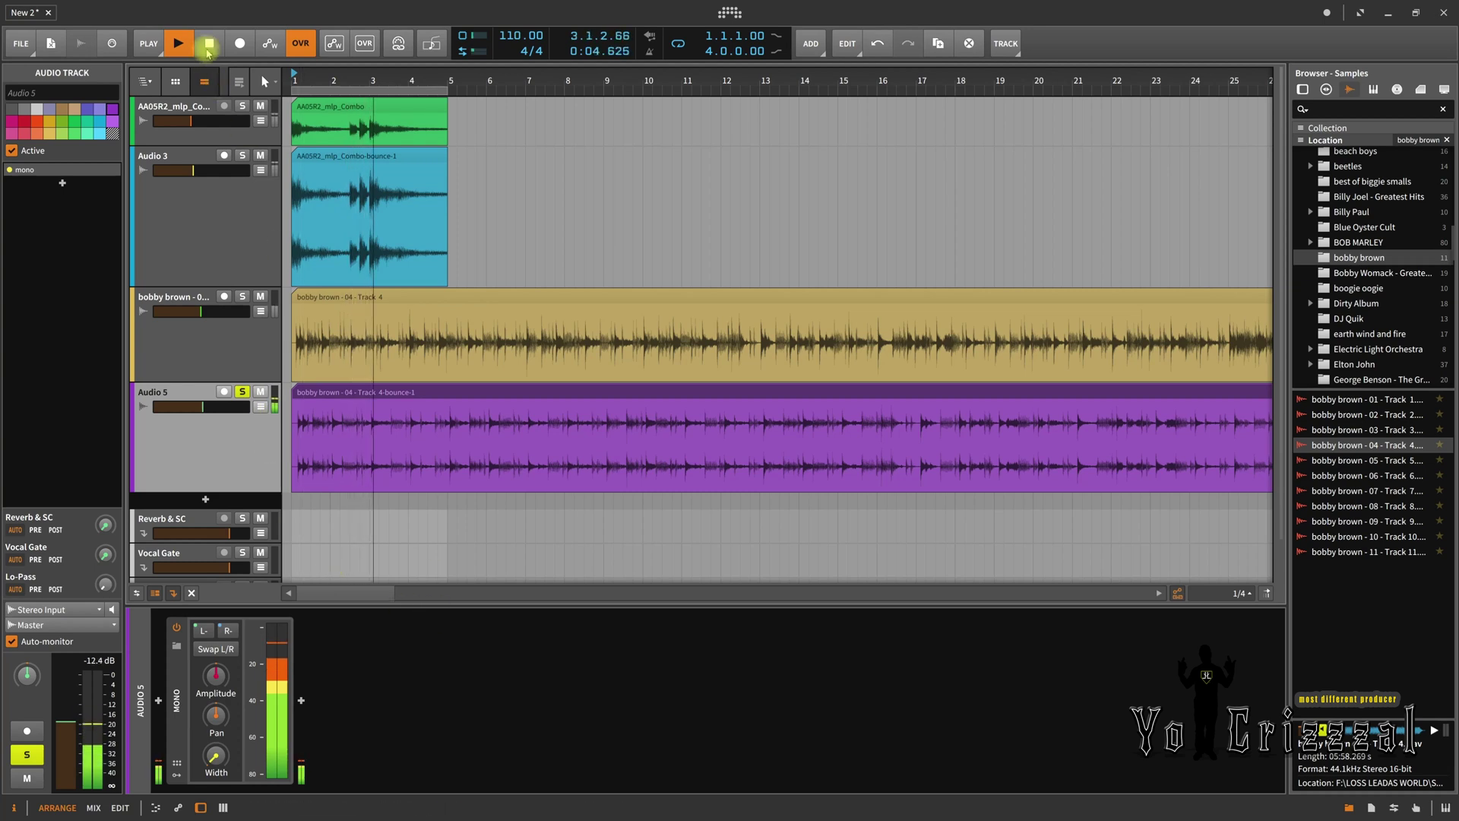
{"action": "left_click", "coordinate": [209, 44]}
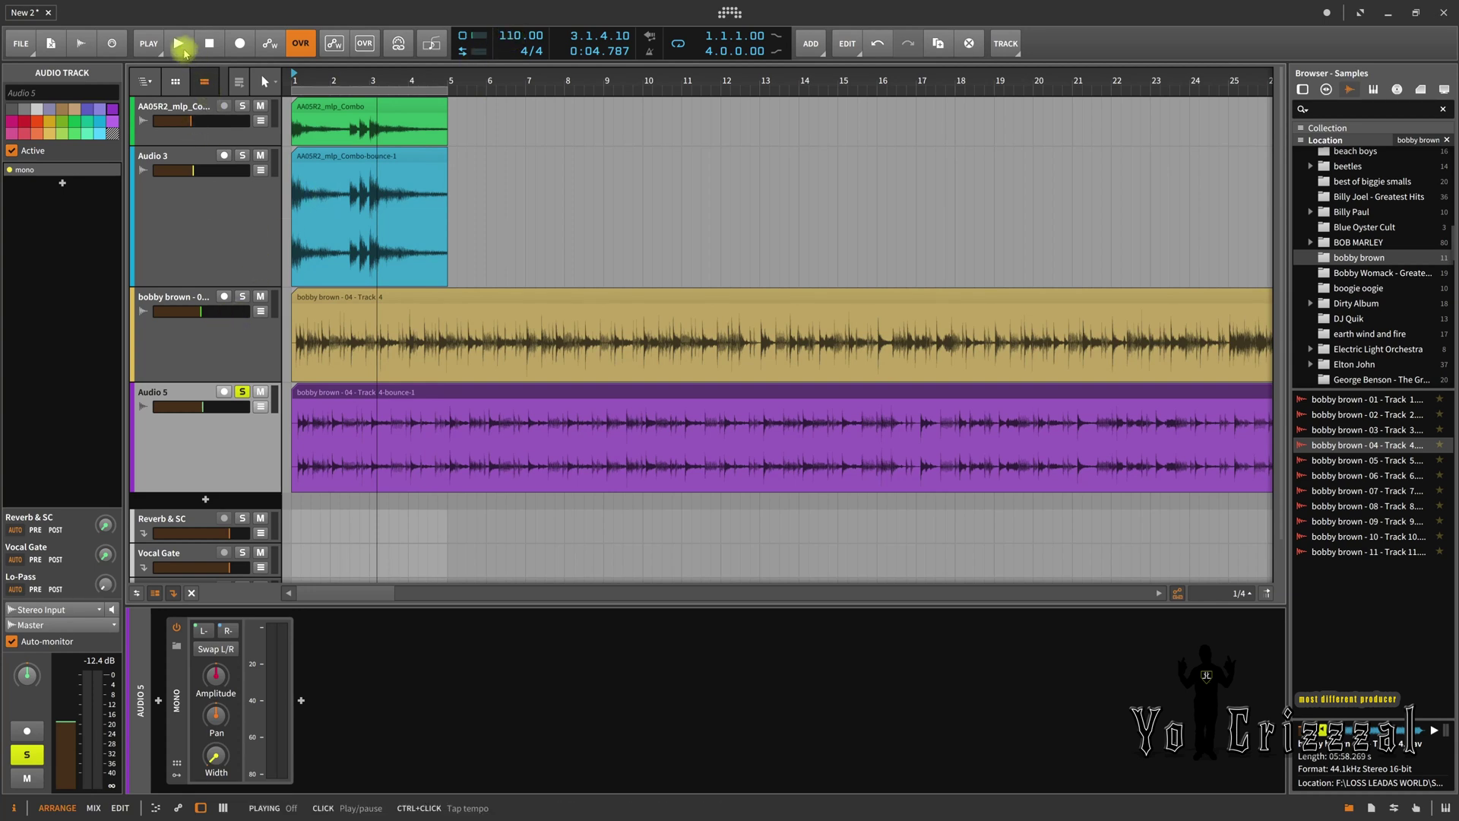
{"action": "left_click", "coordinate": [181, 46]}
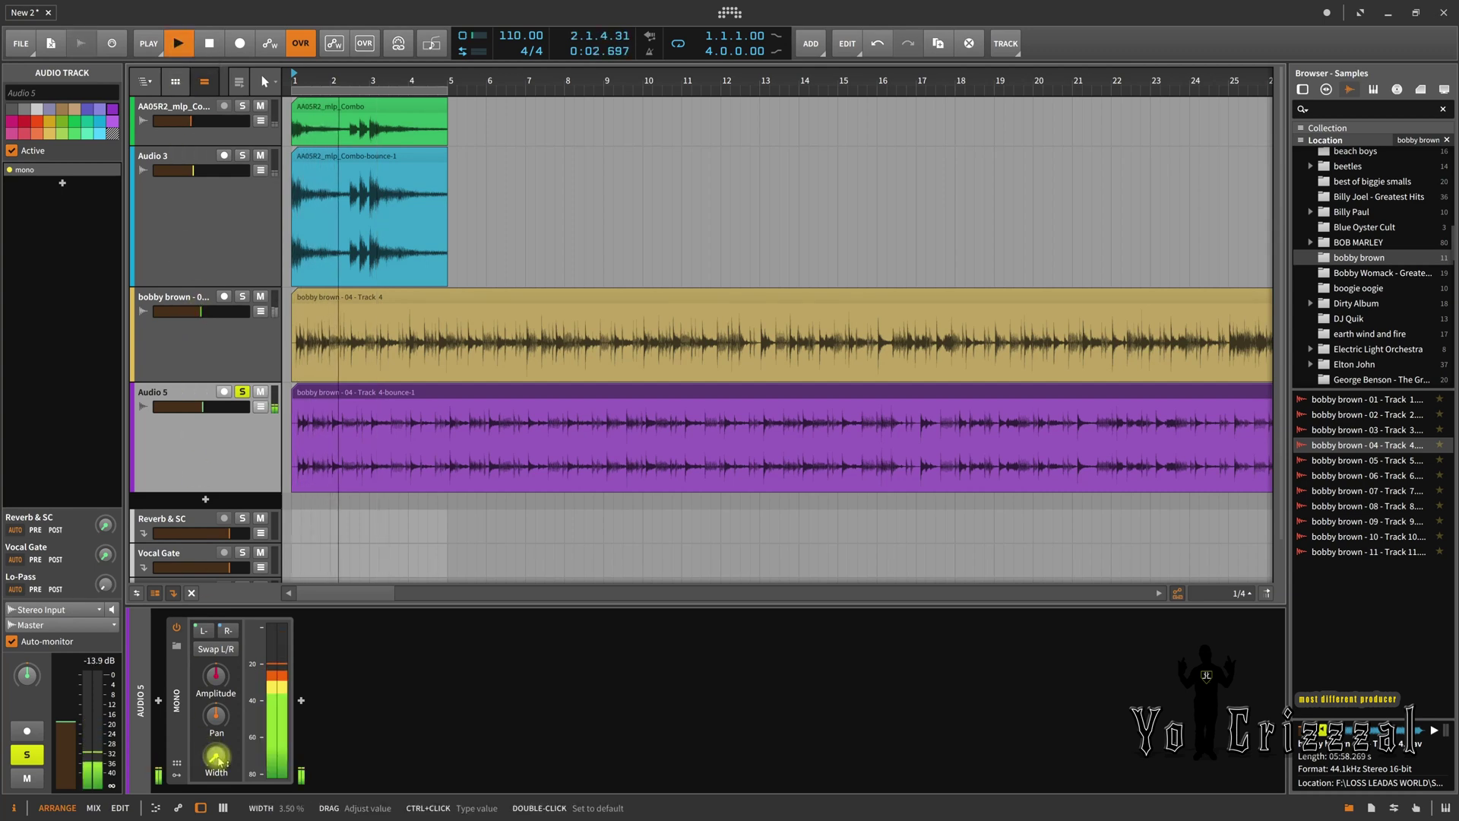
{"action": "left_click_drag", "start_coordinate": [219, 761], "coordinate": [218, 761]}
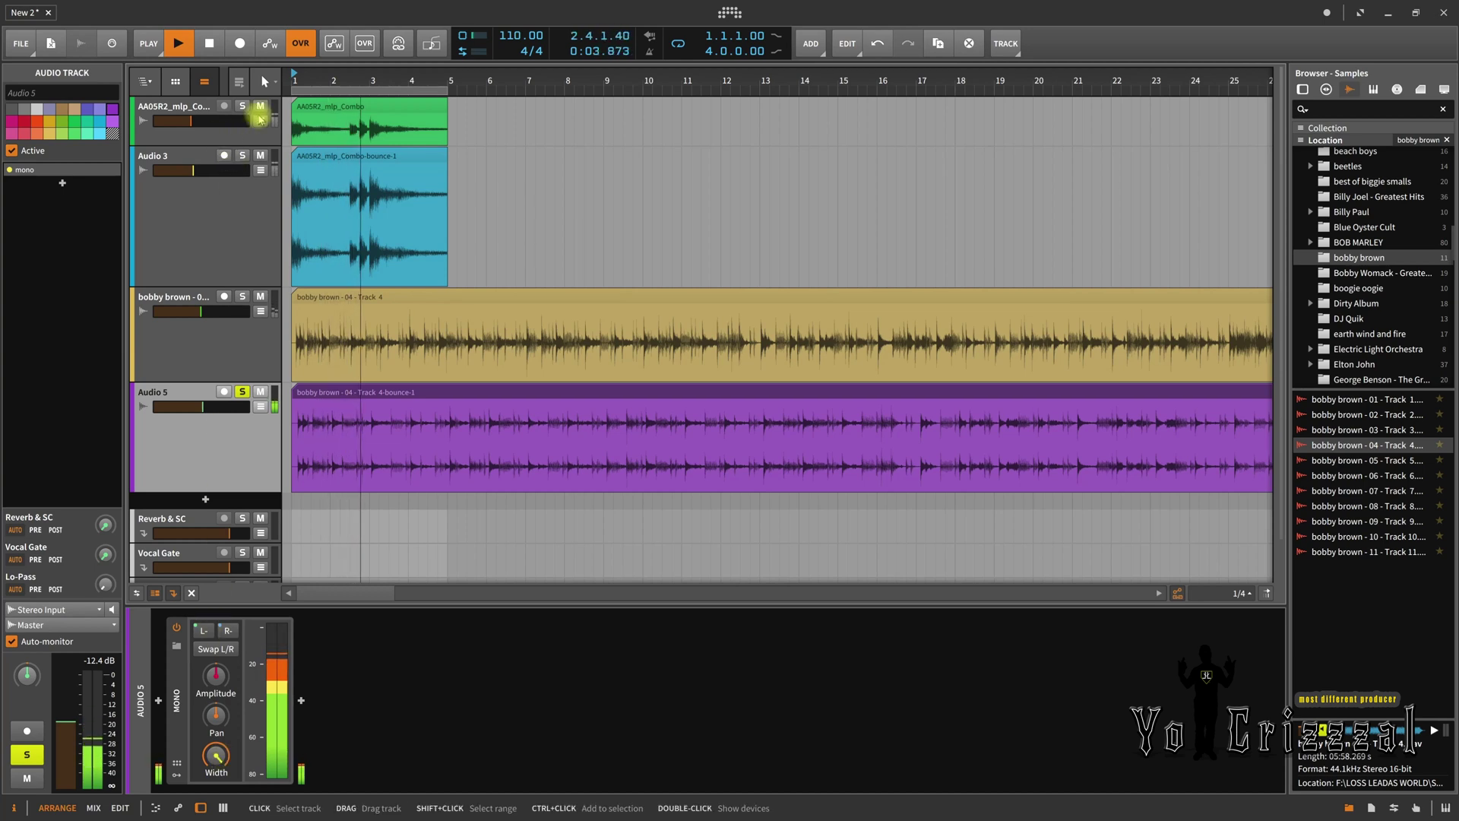
{"action": "left_click", "coordinate": [210, 45]}
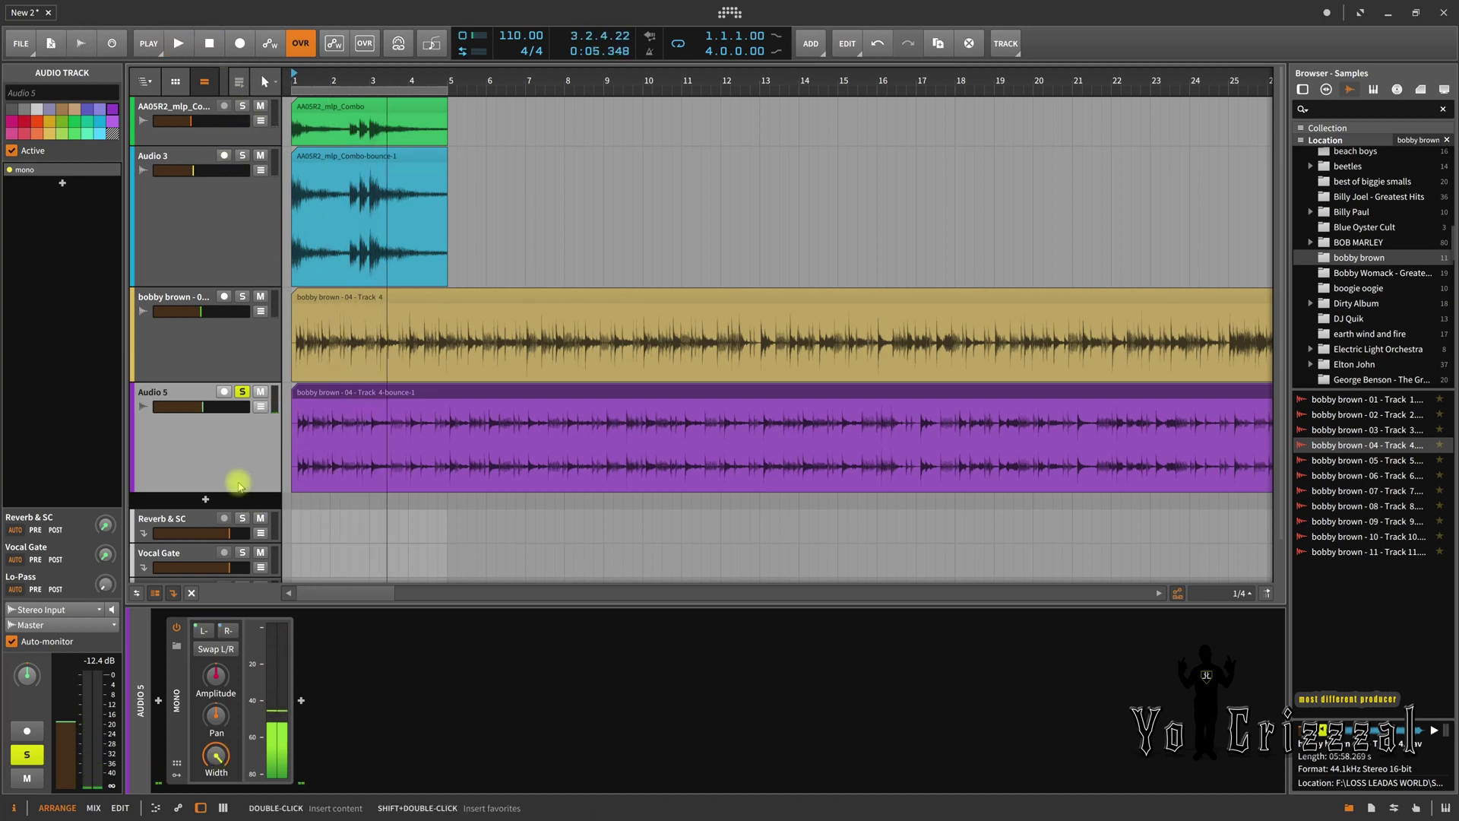
Solo bobby brown - 04 - Track 4, enable its Tool device and turn the device's Width down to about 1 %
{"action": "left_click", "coordinate": [243, 296]}
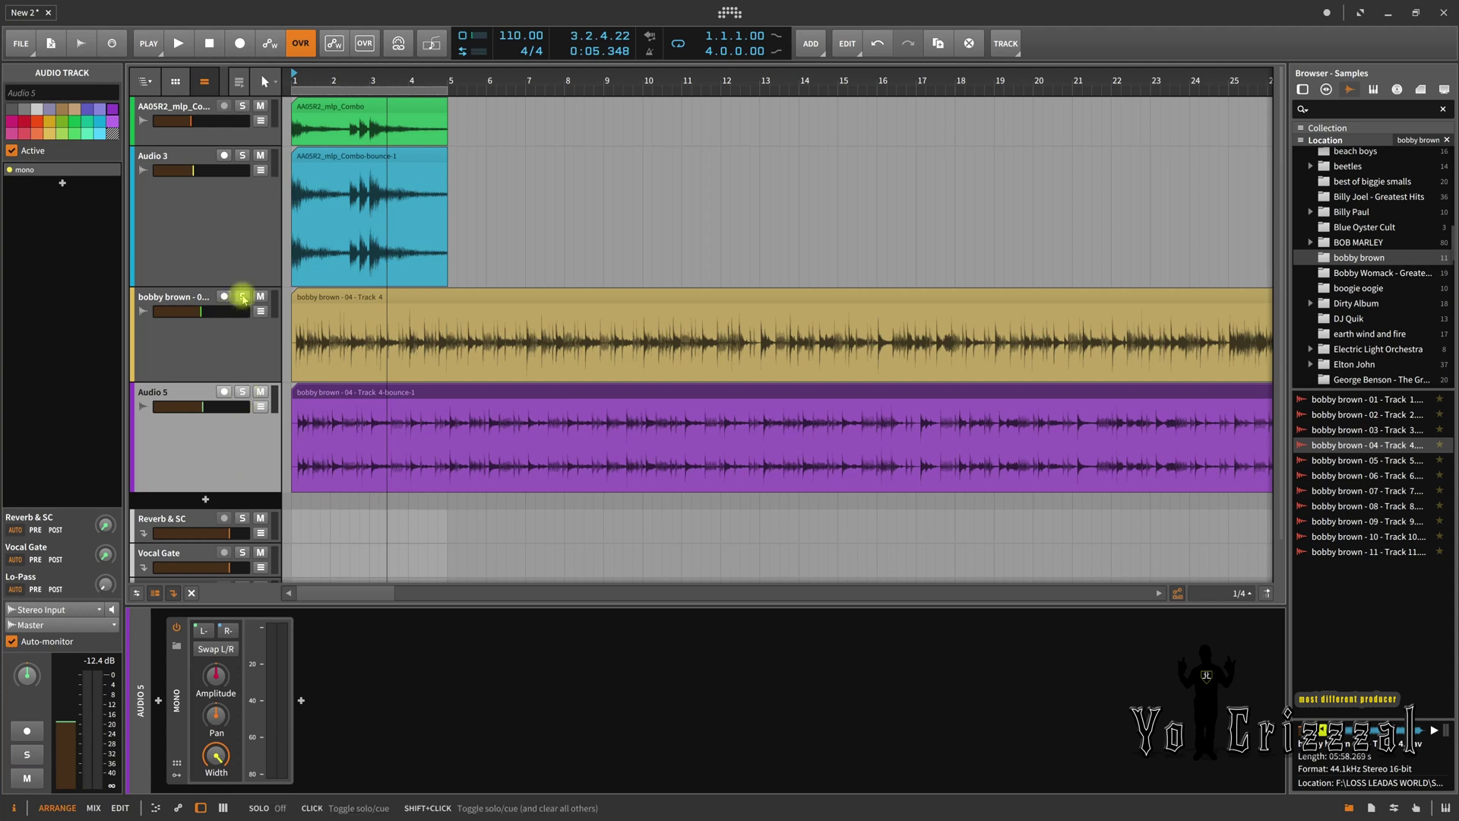
{"action": "left_click", "coordinate": [254, 369]}
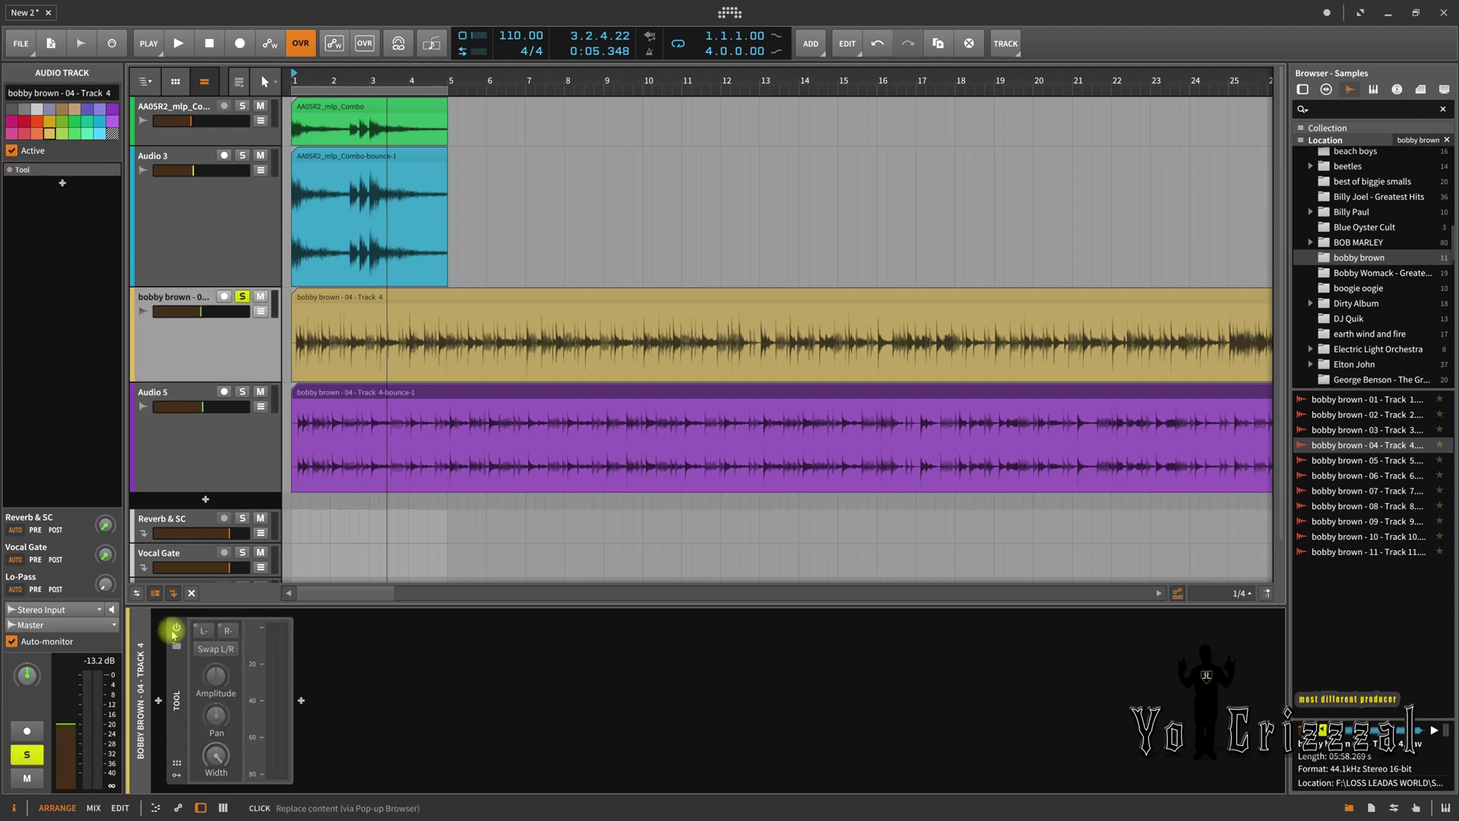
{"action": "left_click", "coordinate": [176, 628]}
{"action": "mouse_move", "coordinate": [200, 750]}
{"action": "left_mouse_down"}
{"action": "mouse_move", "coordinate": [201, 779]}
{"action": "mouse_move", "coordinate": [214, 763]}
{"action": "left_mouse_up"}
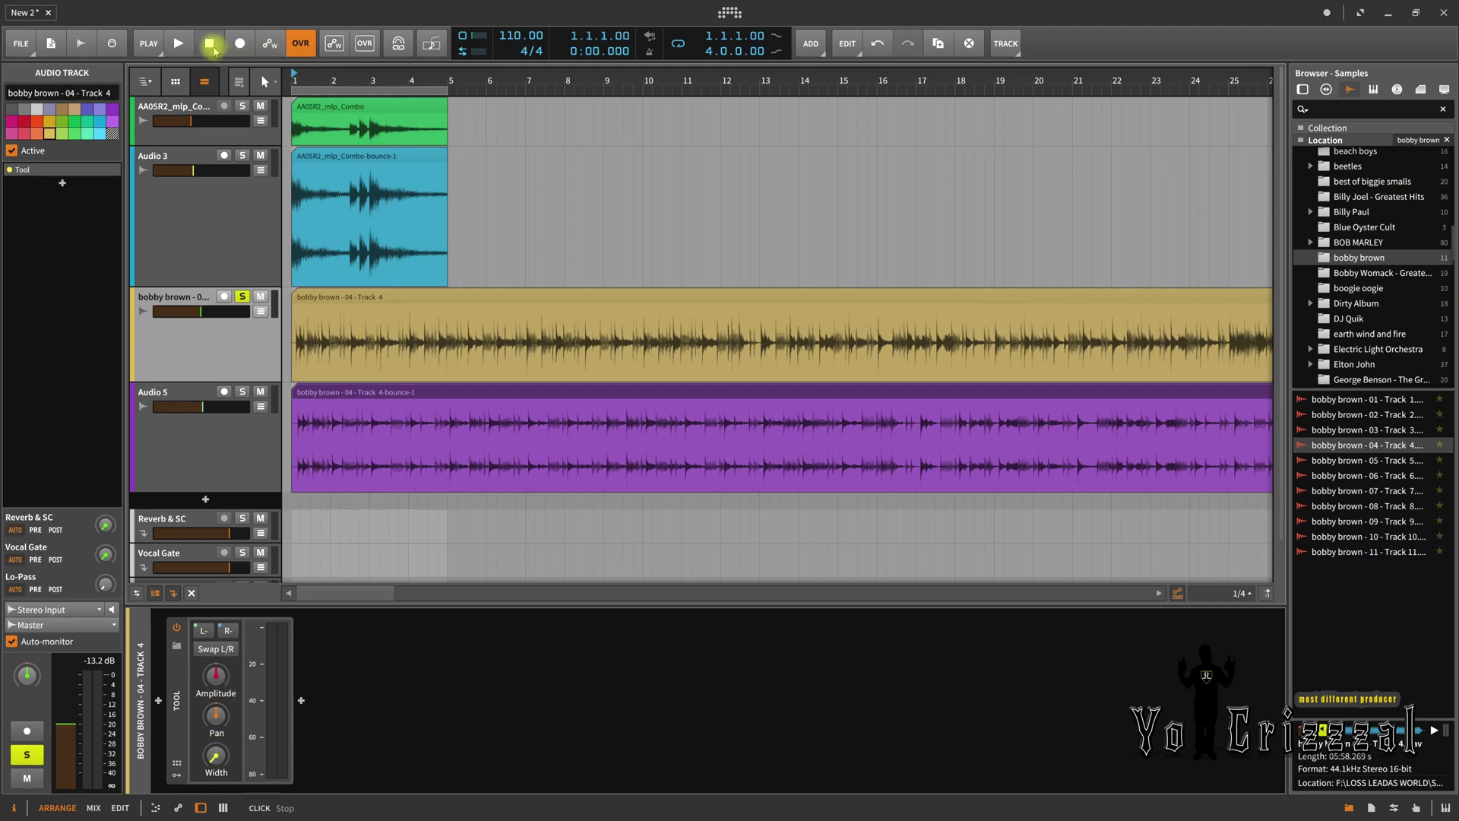
Play bobby brown - 04 - Track 4 while raising its Tool device's Width to 200 %, and stop playback
{"action": "left_click", "coordinate": [177, 44]}
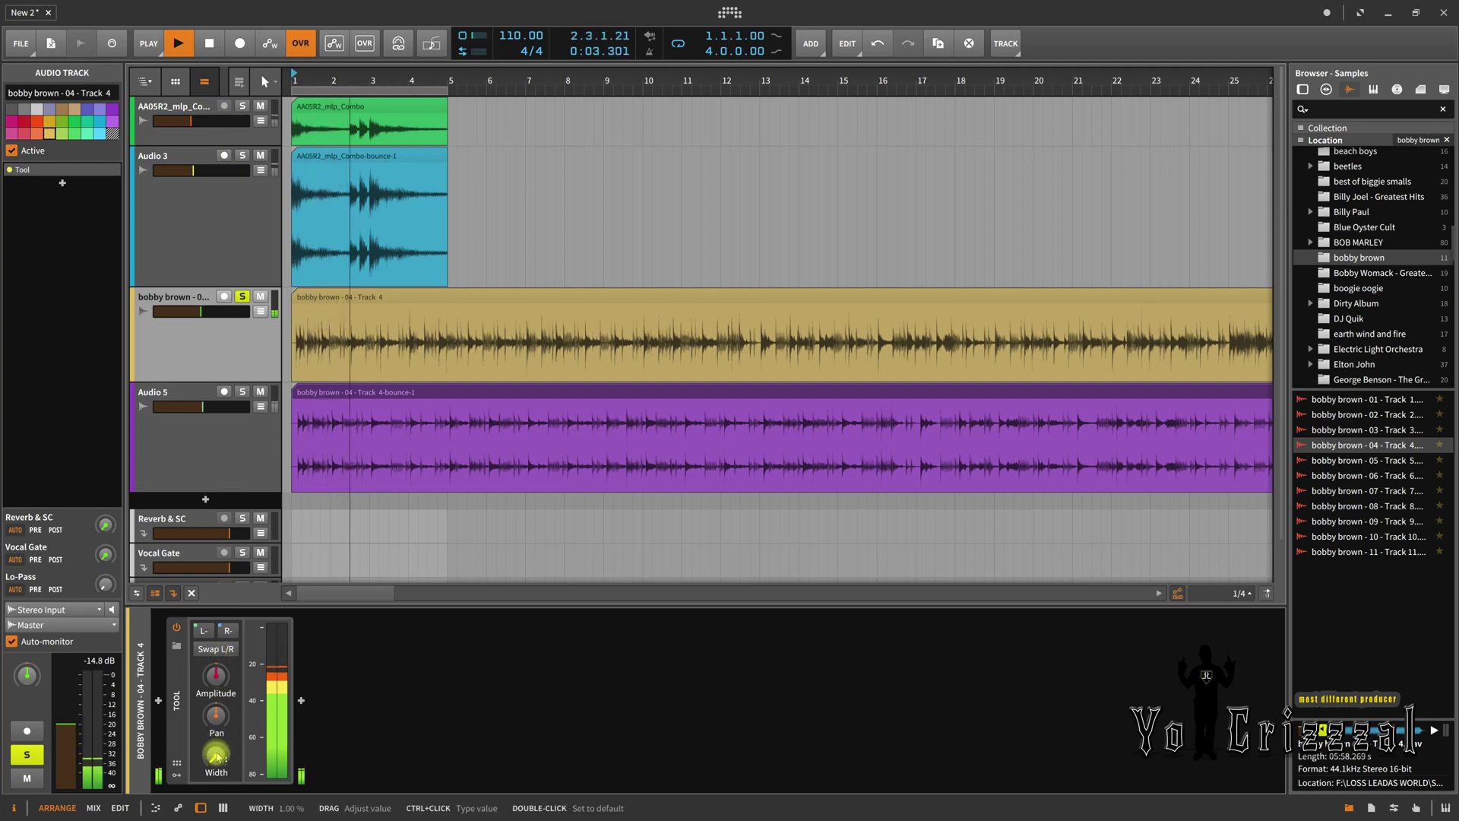
{"action": "left_click_drag", "start_coordinate": [218, 757], "coordinate": [217, 726]}
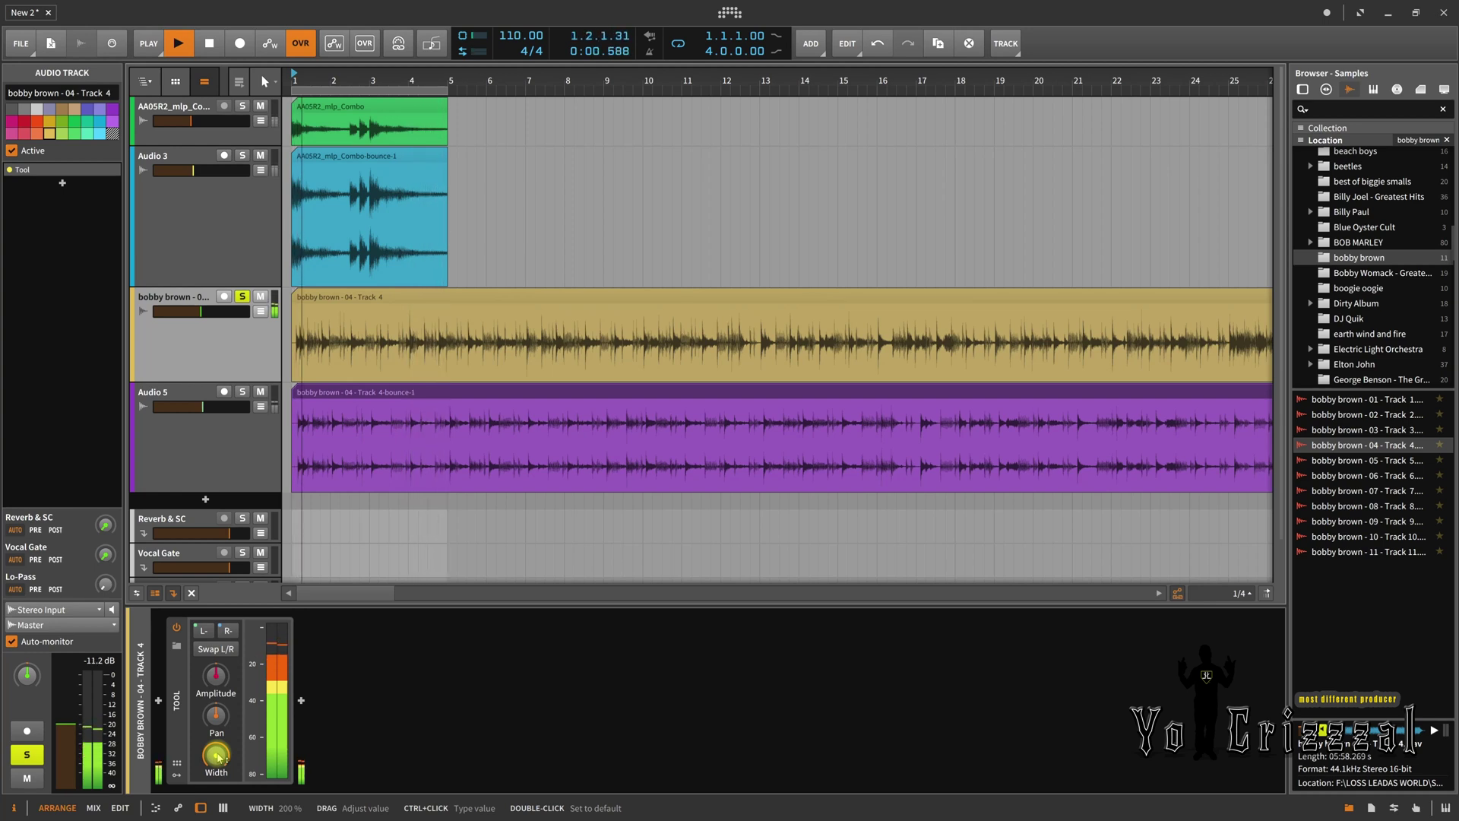
{"action": "key", "text": "space"}
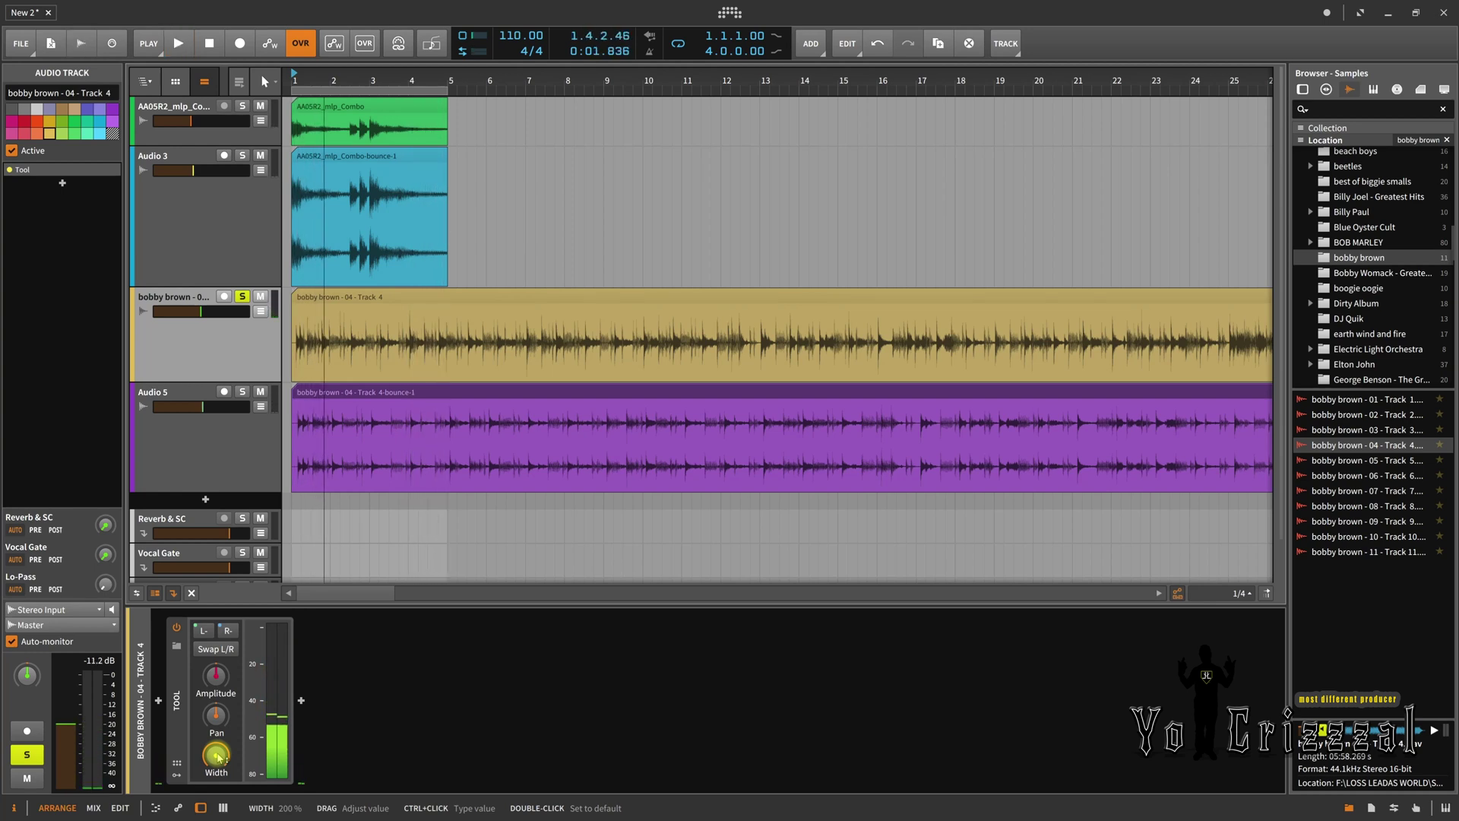